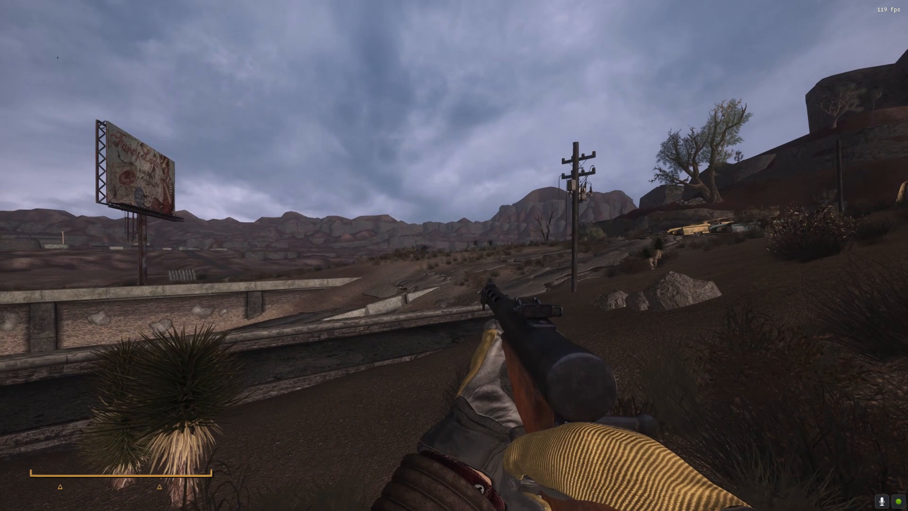
- Turn on debug text with the tdt console command and watch the weapon's animations while walking, firing and reloading
{"action": "key", "text": "grave"}
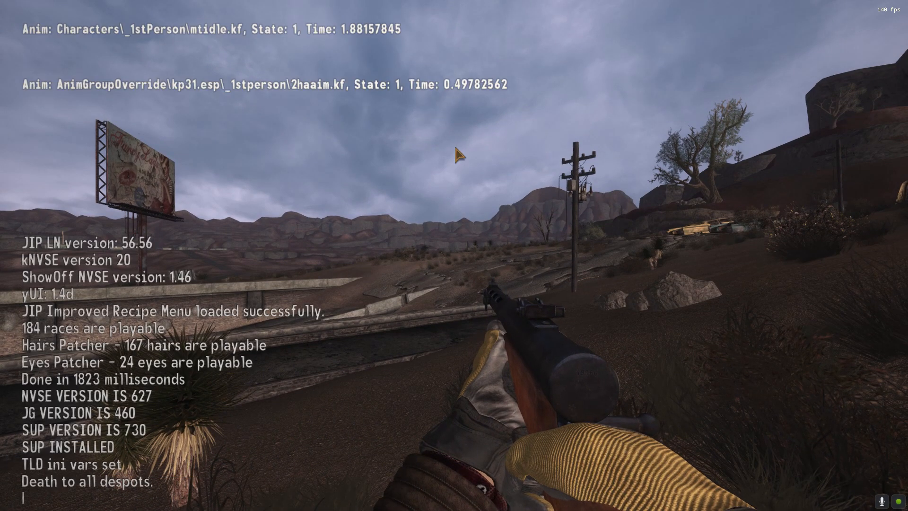
{"action": "key", "text": "grave"}
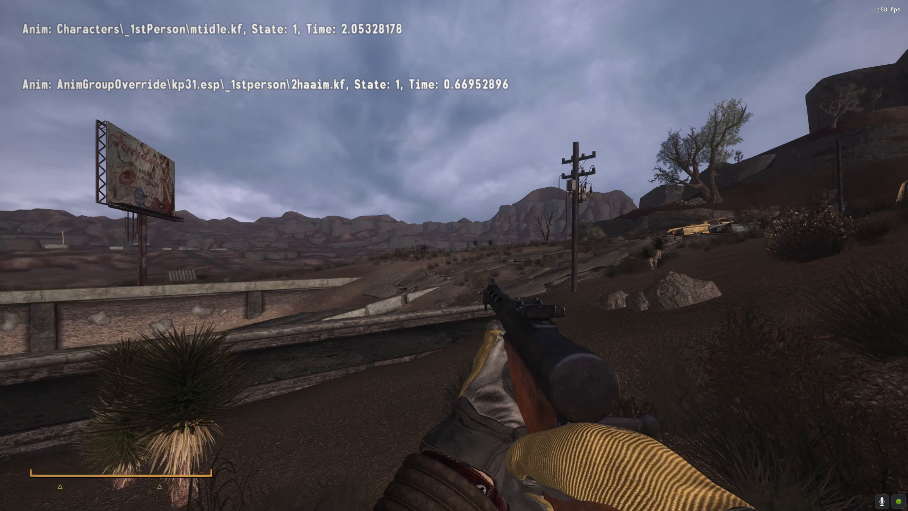
{"action": "key", "text": "w"}
{"action": "key", "text": "d"}
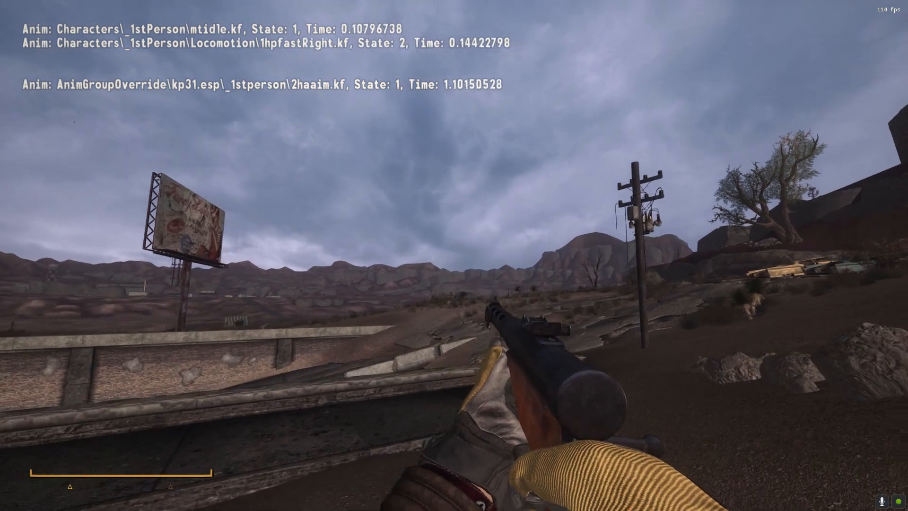
{"action": "key", "text": "w"}
{"action": "left_click", "coordinate": [454, 255]}
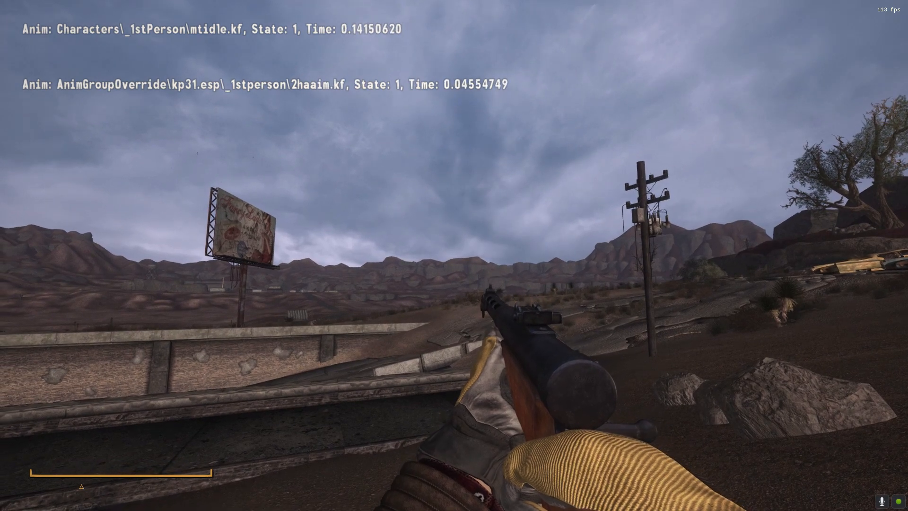
{"action": "key", "text": "r"}
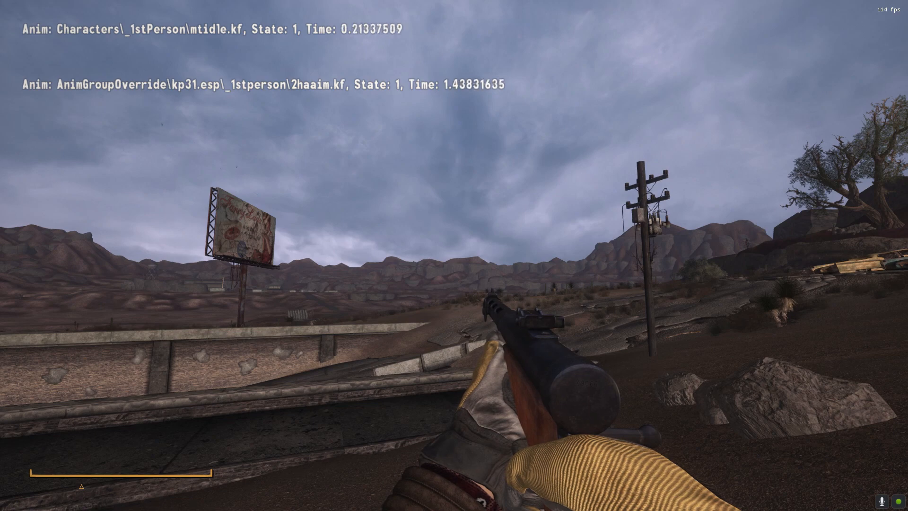
{"action": "left_click", "coordinate": [454, 255]}
{"action": "right_click_drag", "start_coordinate": [454, 256], "coordinate": [454, 255]}
{"action": "key", "text": "r"}
{"action": "key", "text": "grave"}
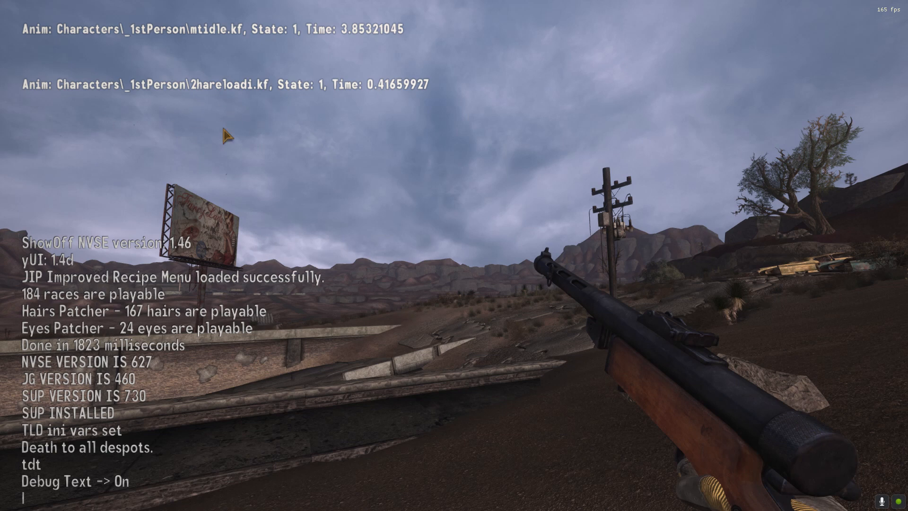
- Switch to Blender, select the right hand's IK_HandR bone and display its bone constraints
{"action": "key", "text": "alt+Tab"}
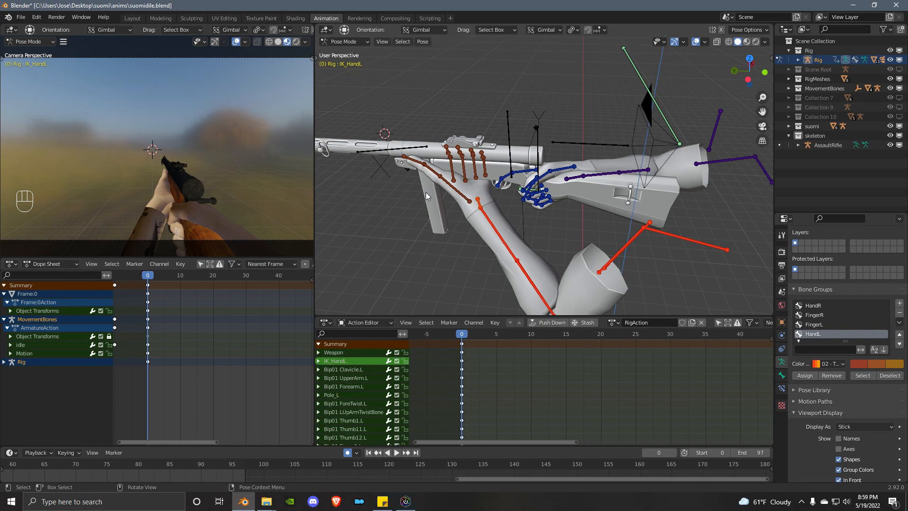
{"action": "middle_click_drag", "start_coordinate": [463, 178], "coordinate": [487, 230]}
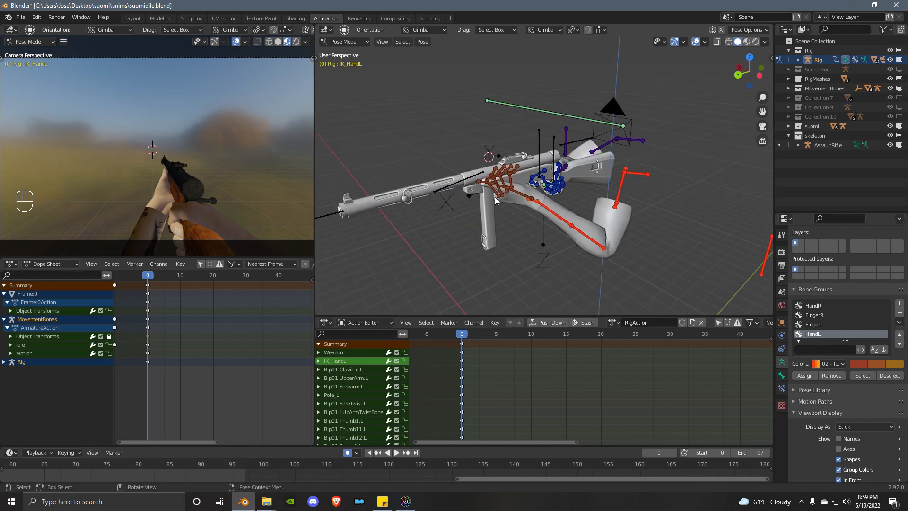
{"action": "middle_click_drag", "start_coordinate": [586, 205], "coordinate": [619, 186]}
{"action": "scroll", "coordinate": [535, 218], "scroll_direction": "up", "scroll_amount": 4}
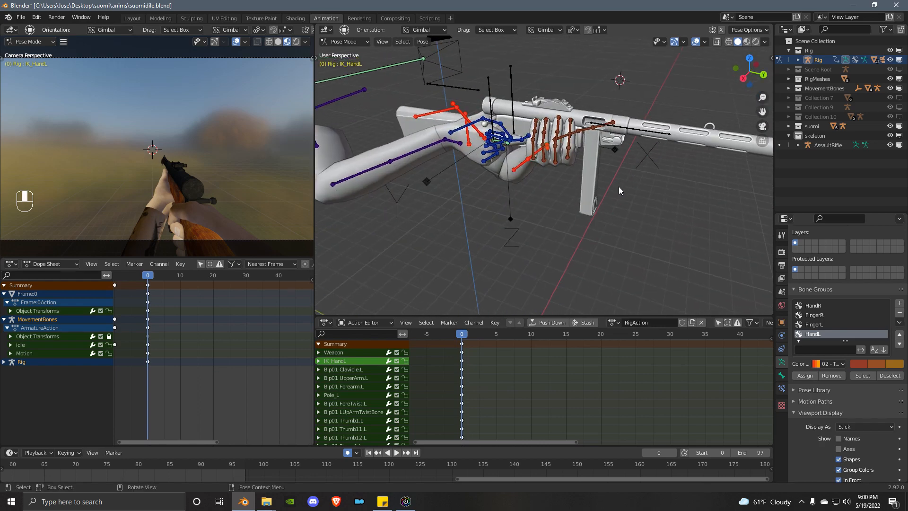
{"action": "left_click", "coordinate": [454, 144]}
{"action": "middle_click_drag", "start_coordinate": [454, 145], "coordinate": [603, 223]}
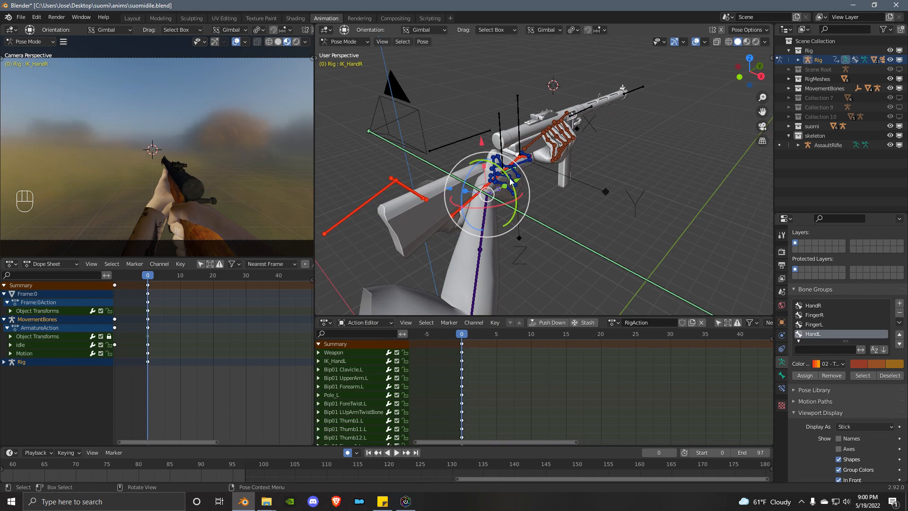
{"action": "middle_click_drag", "start_coordinate": [548, 197], "coordinate": [531, 164]}
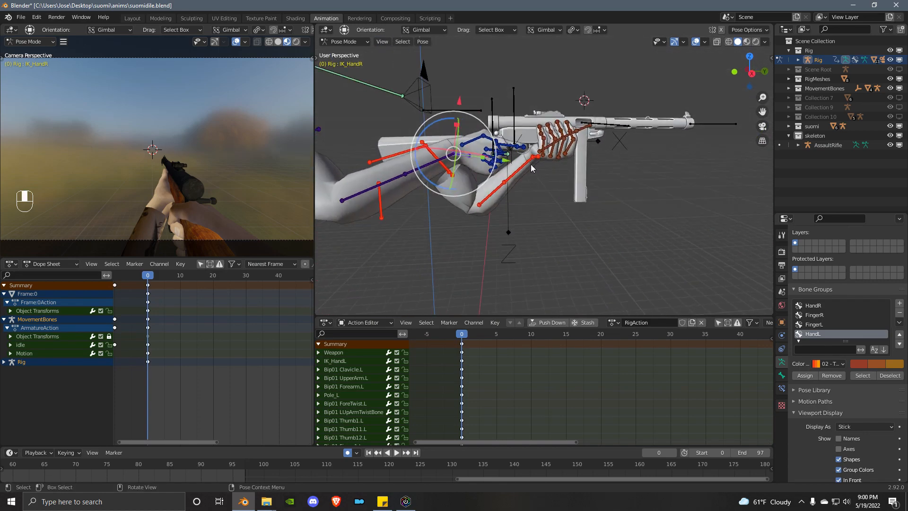
{"action": "scroll", "coordinate": [408, 145], "scroll_direction": "up", "scroll_amount": 4}
{"action": "middle_click_drag", "start_coordinate": [406, 175], "coordinate": [452, 211]}
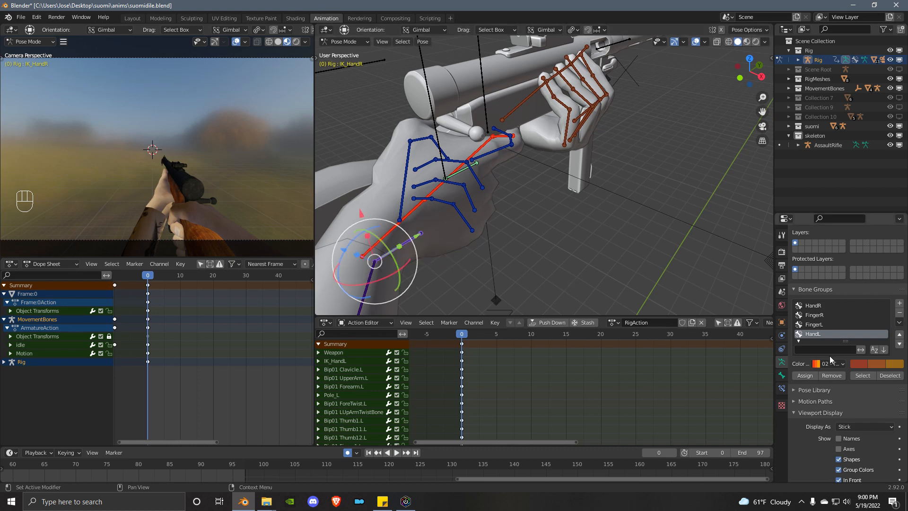
{"action": "left_click", "coordinate": [781, 388]}
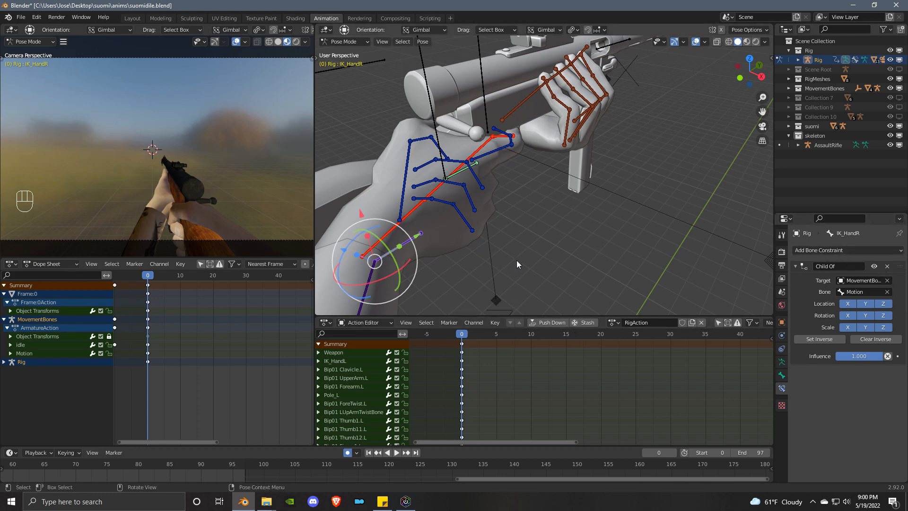
- Insert a Visual Location & Rotation keyframe for IK_HandR at frame 0 and go to frame 1
{"action": "key", "text": "i"}
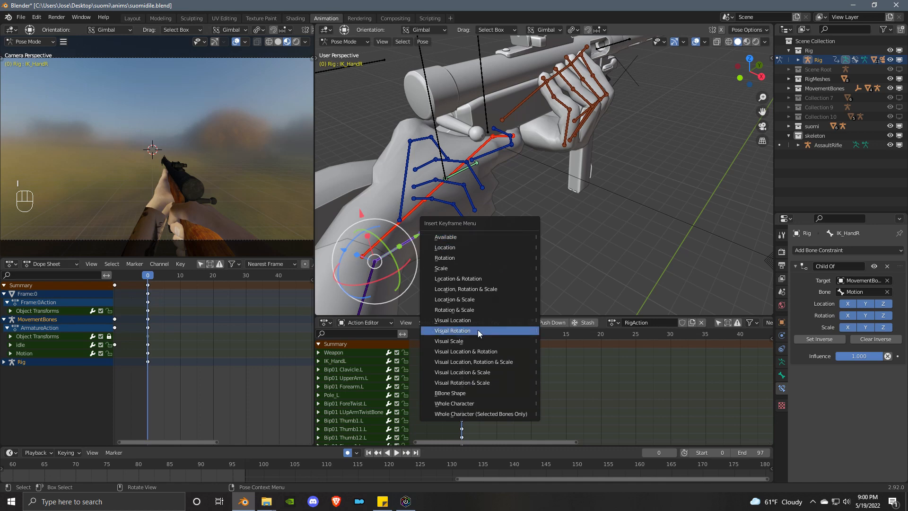
{"action": "left_click", "coordinate": [475, 351]}
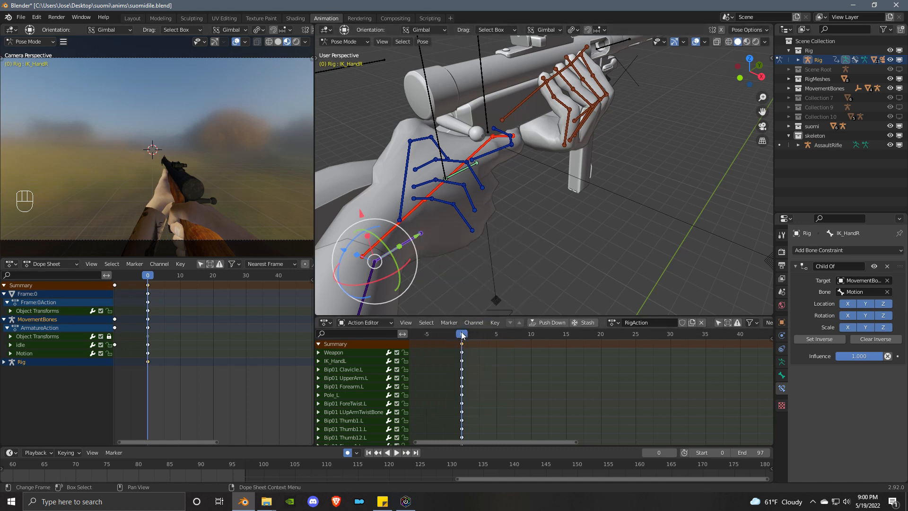
{"action": "left_click", "coordinate": [468, 333]}
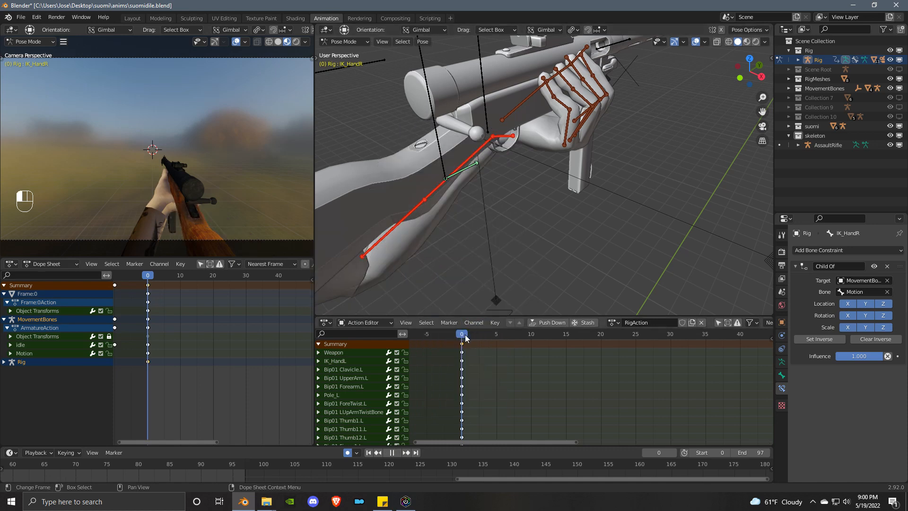
- Replace IK_HandR's Child Of constraint with a new Child Of targeting the AssaultRifle armature's ##riotClip bone
{"action": "left_click", "coordinate": [887, 266]}
{"action": "left_click", "coordinate": [847, 250]}
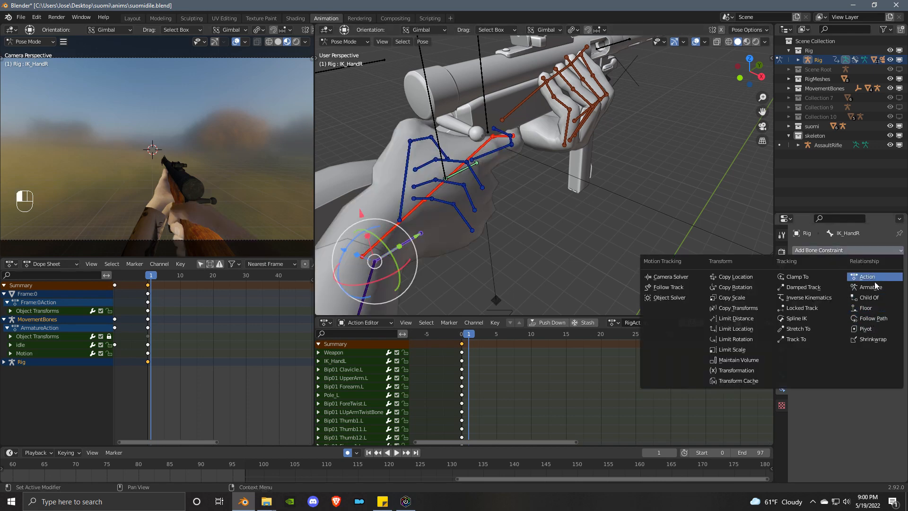
{"action": "left_click", "coordinate": [868, 297]}
{"action": "left_click", "coordinate": [855, 281]}
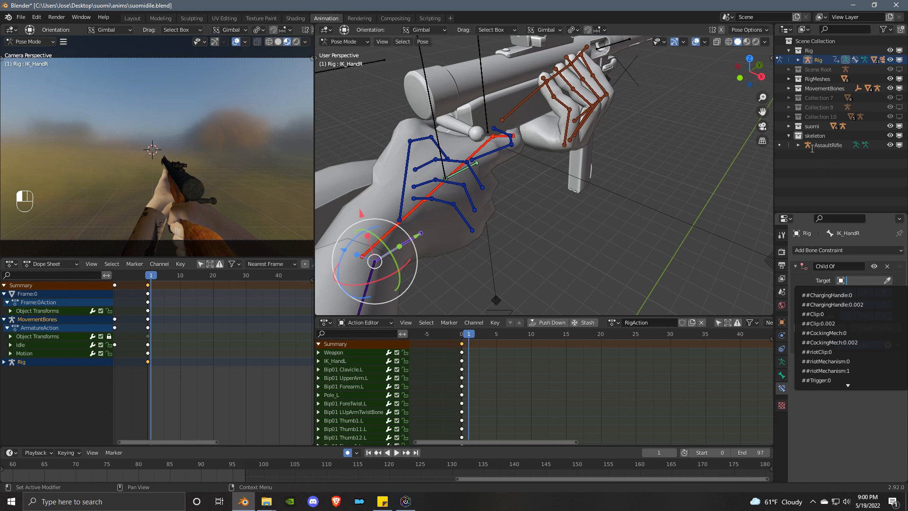
{"action": "type", "text": "ss"}
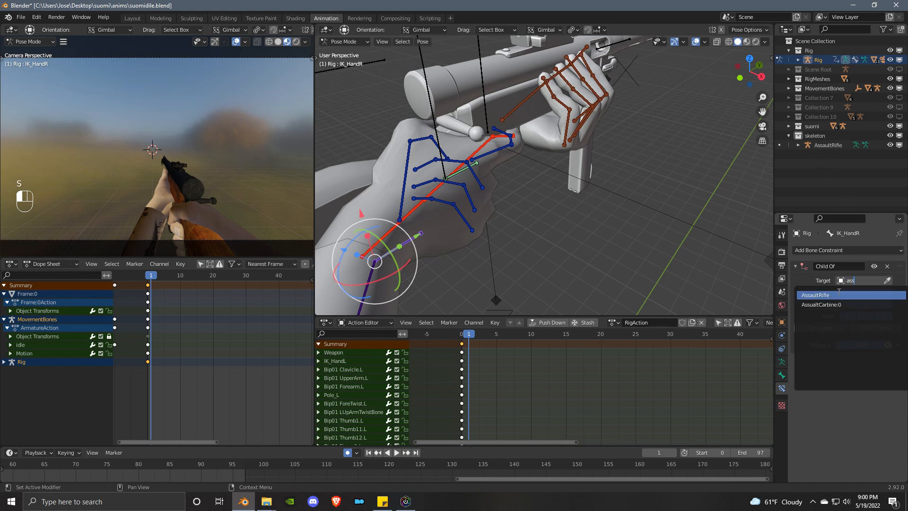
{"action": "left_click", "coordinate": [872, 294]}
{"action": "left_click", "coordinate": [869, 291]}
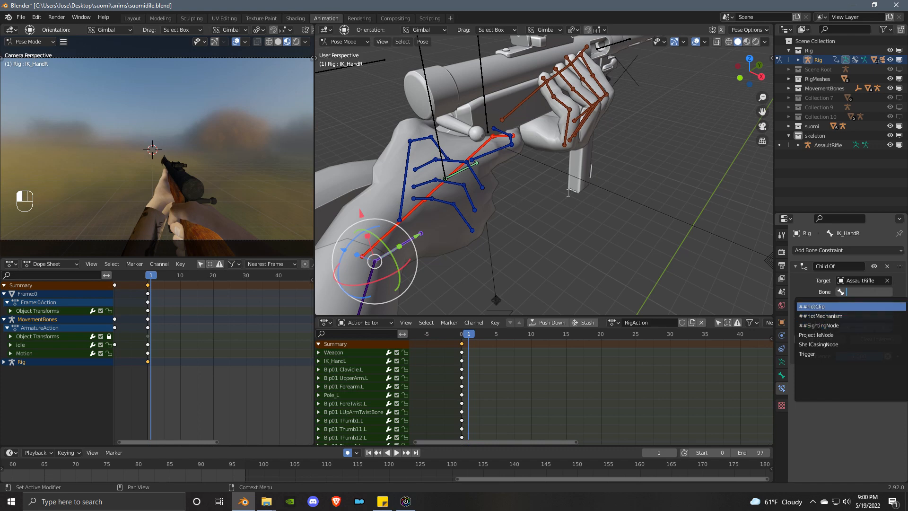
{"action": "left_click", "coordinate": [826, 307]}
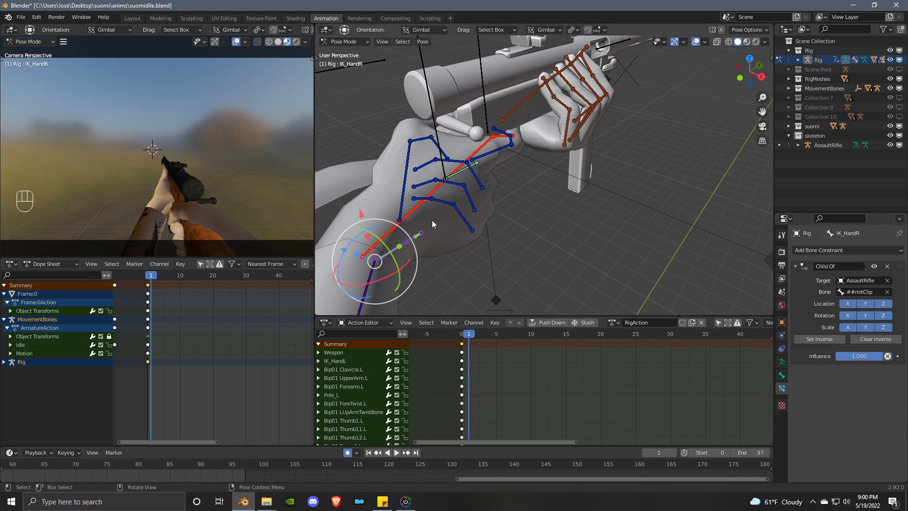
- Return to frame 0 and switch from posing the Rig to Pose Mode on the AssaultRifle armature
{"action": "left_click", "coordinate": [462, 335]}
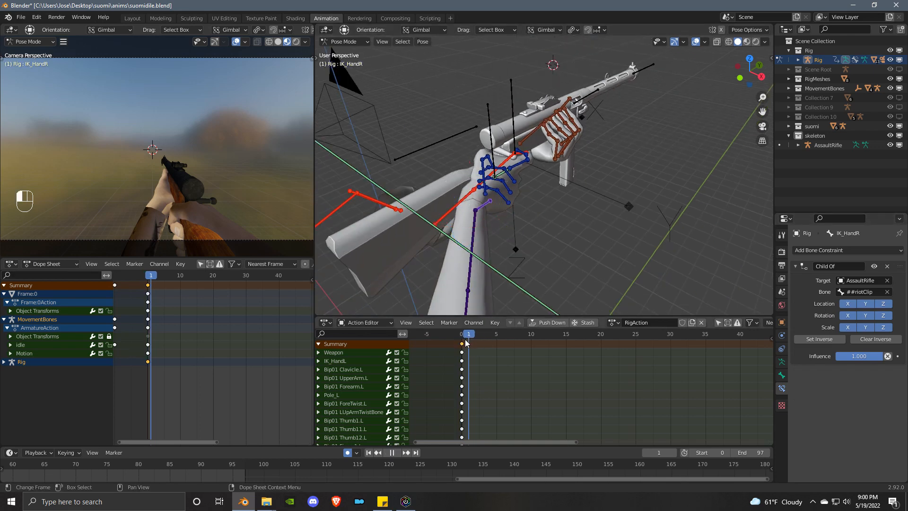
{"action": "middle_click_drag", "start_coordinate": [629, 166], "coordinate": [566, 148]}
{"action": "key", "text": "ctrl+Tab"}
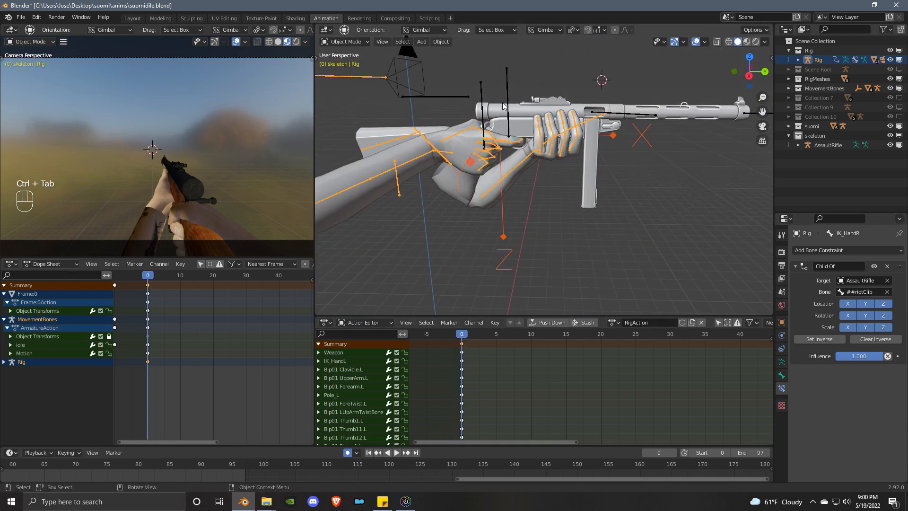
{"action": "left_click", "coordinate": [501, 95]}
{"action": "key", "text": "ctrl+Tab"}
{"action": "left_click", "coordinate": [486, 93]}
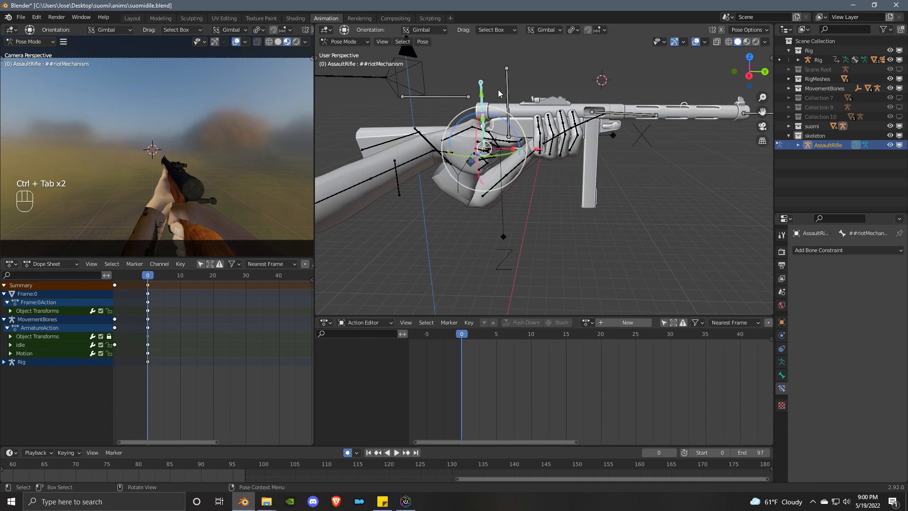
- Try moving the AssaultRifle armature's ##riotClip bone to test the right hand's constraint
{"action": "left_click", "coordinate": [505, 88]}
{"action": "left_click", "coordinate": [463, 94]}
{"action": "left_click", "coordinate": [497, 104]}
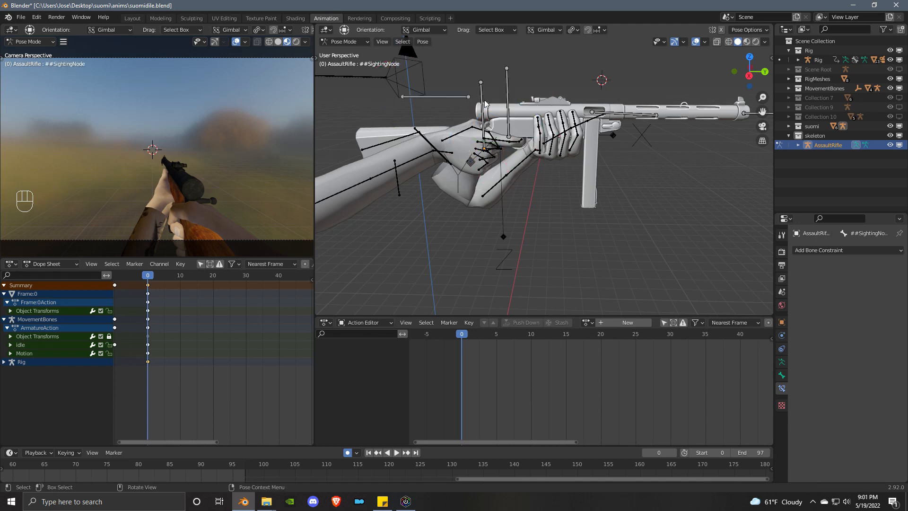
{"action": "key", "text": "g"}
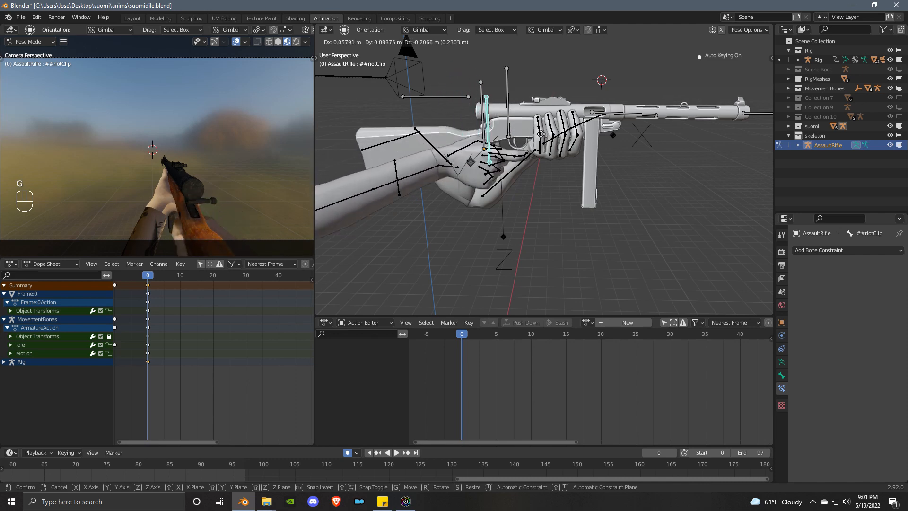
{"action": "left_click", "coordinate": [492, 124]}
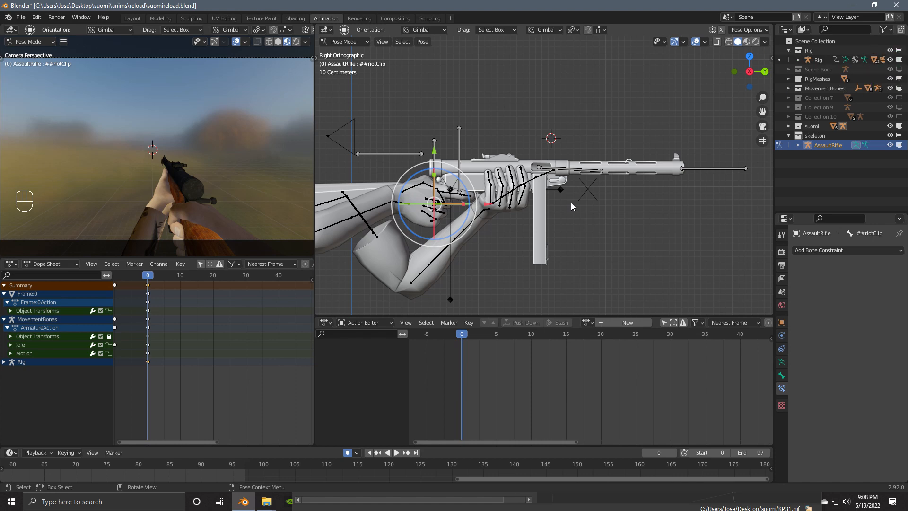
- Switch to Object Mode and select the magazine mesh ##riotClip:0 to examine it up close
{"action": "left_click", "coordinate": [540, 235]}
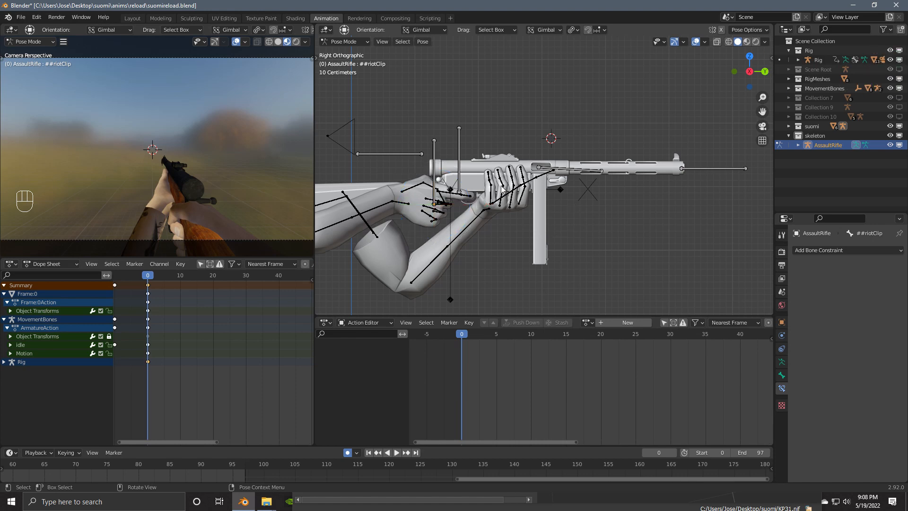
{"action": "key", "text": "ctrl+Tab"}
{"action": "left_click", "coordinate": [536, 232]}
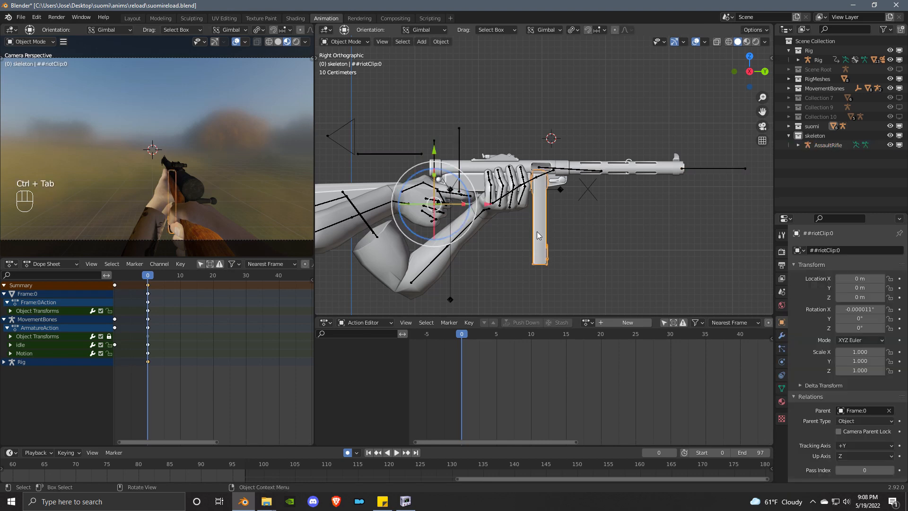
{"action": "middle_click_drag", "start_coordinate": [458, 153], "coordinate": [478, 142], "text": "shift"}
{"action": "scroll", "coordinate": [479, 141], "scroll_direction": "up", "scroll_amount": 2}
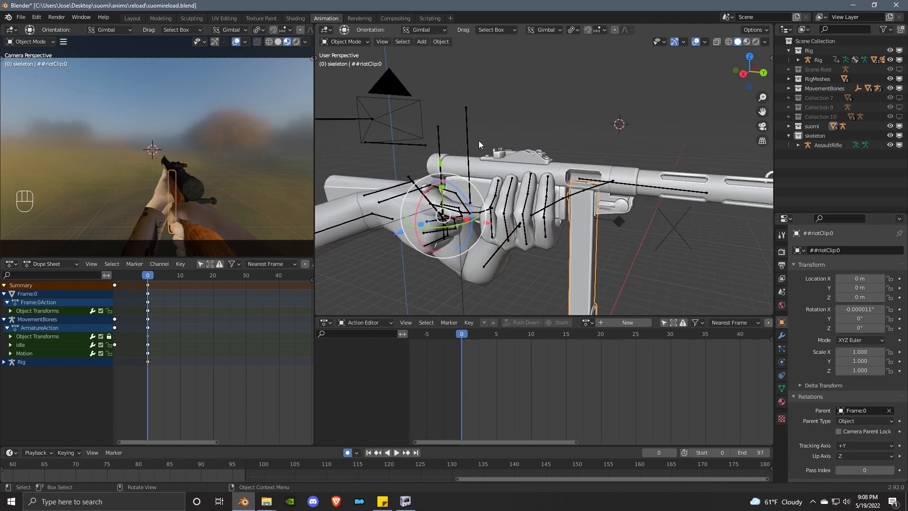
- Enter Pose Mode on the AssaultRifle armature and pick out its Trigger and ##riotMechanism bones in turn
{"action": "left_click", "coordinate": [466, 127]}
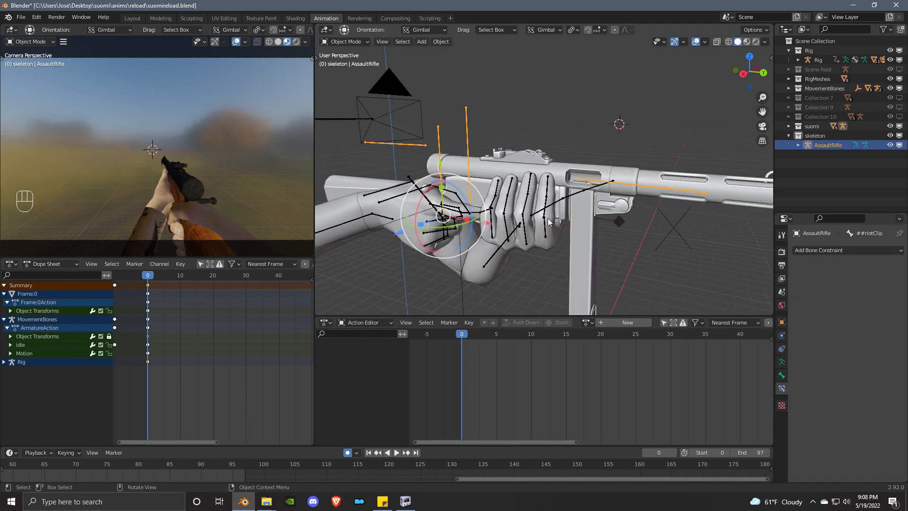
{"action": "key", "text": "ctrl+Tab"}
{"action": "left_click", "coordinate": [440, 134]}
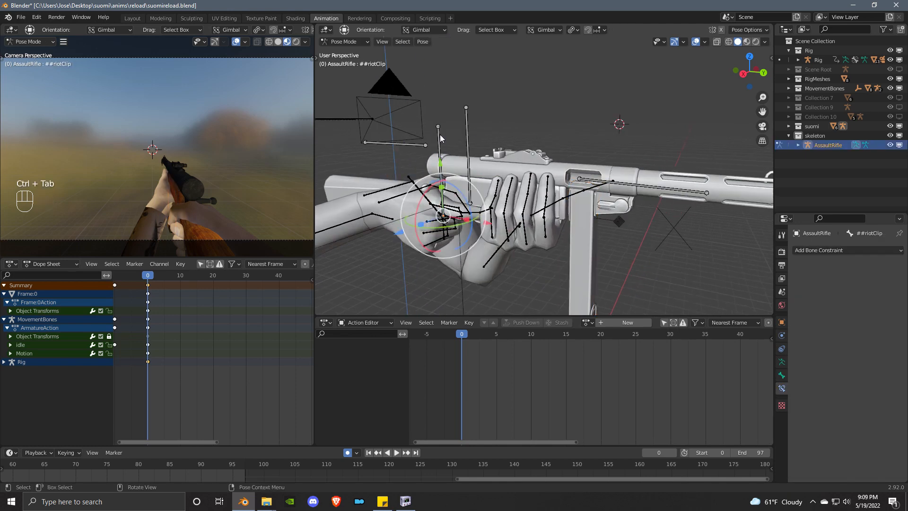
{"action": "left_click", "coordinate": [466, 141]}
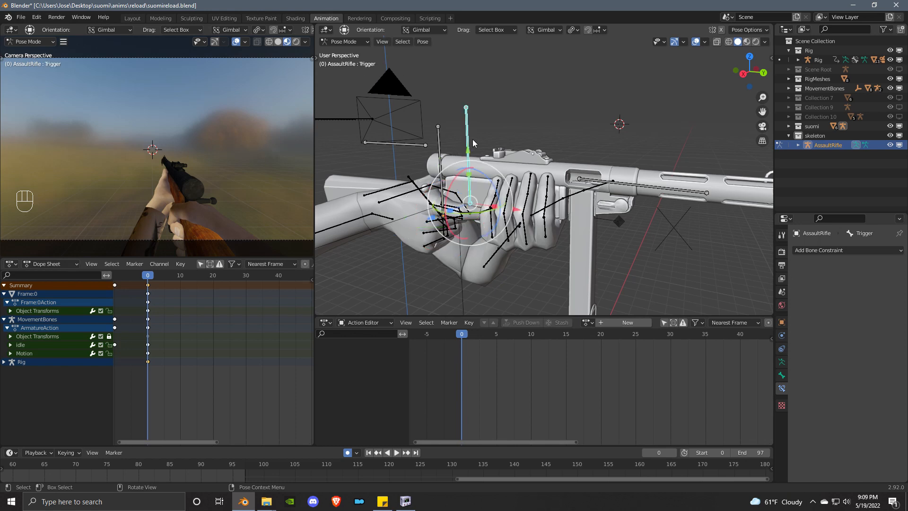
{"action": "middle_click_drag", "start_coordinate": [466, 142], "coordinate": [499, 138]}
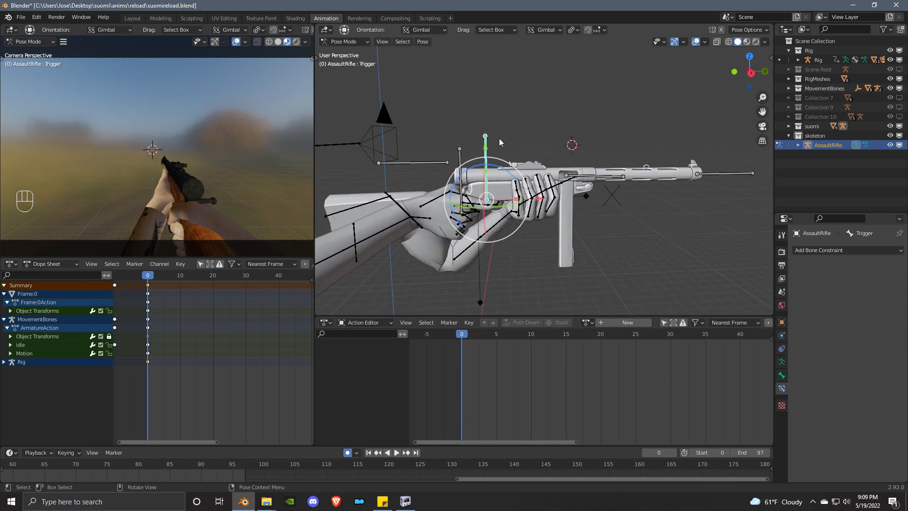
{"action": "left_click", "coordinate": [457, 157]}
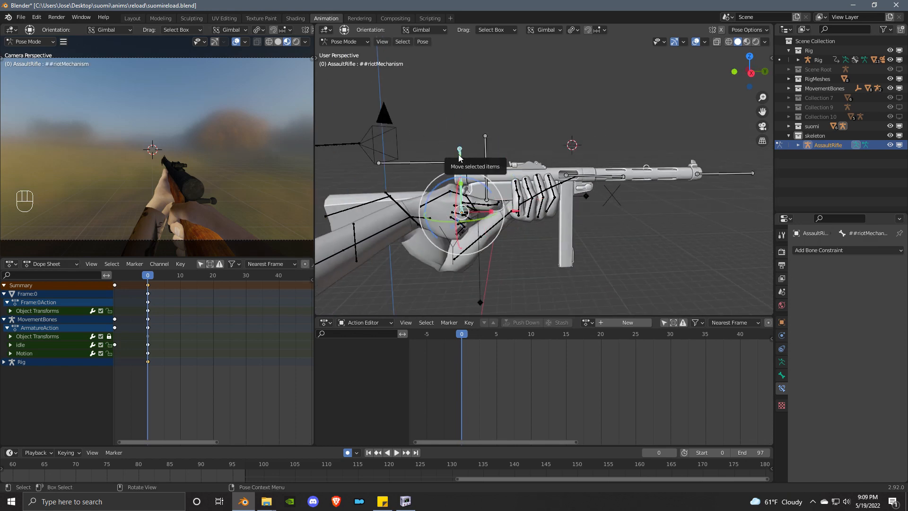
- In Object Mode, clear the magazine mesh ##riotClip:0's parent while keeping its transformation
{"action": "middle_click_drag", "start_coordinate": [394, 70], "coordinate": [388, 72]}
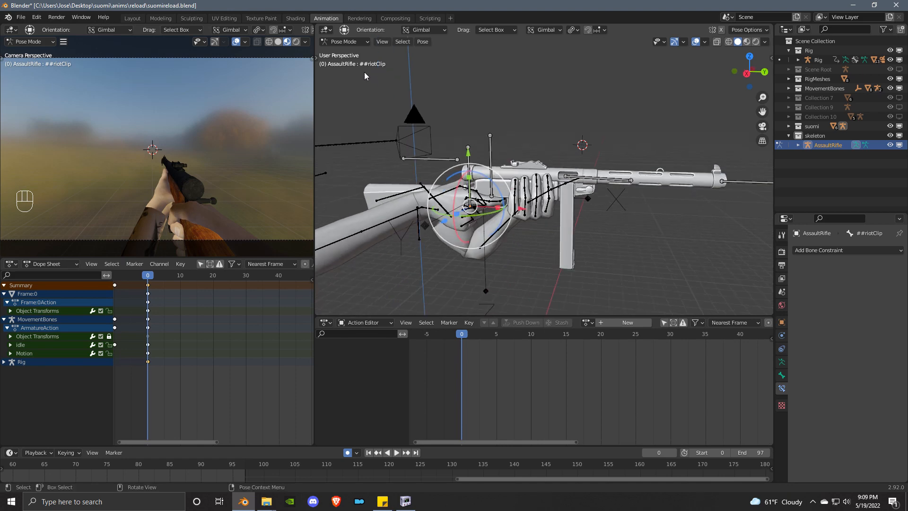
{"action": "key", "text": "ctrl+Tab"}
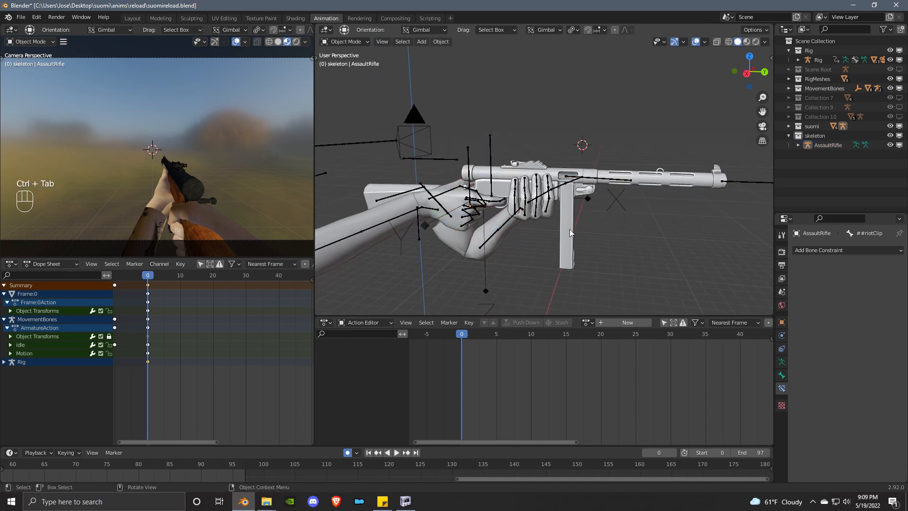
{"action": "left_click", "coordinate": [570, 229]}
{"action": "middle_click_drag", "start_coordinate": [532, 233], "coordinate": [591, 234]}
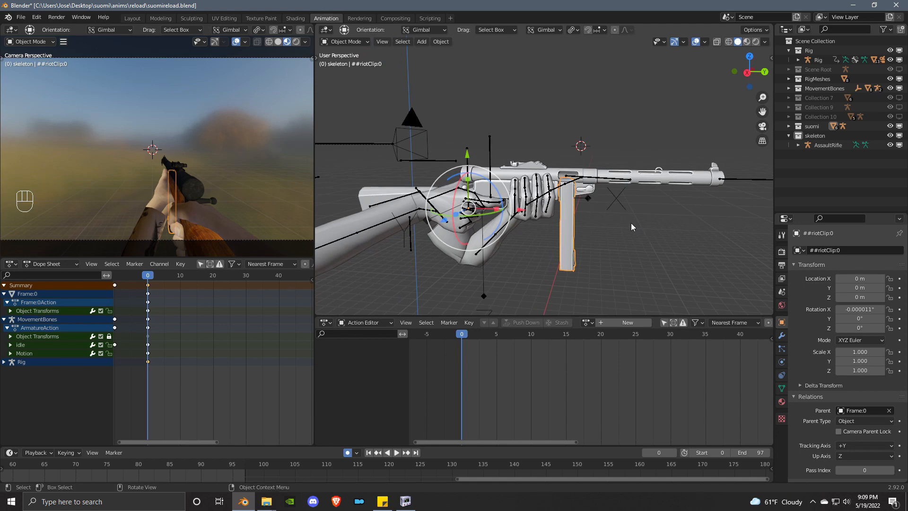
{"action": "key", "text": "alt+p"}
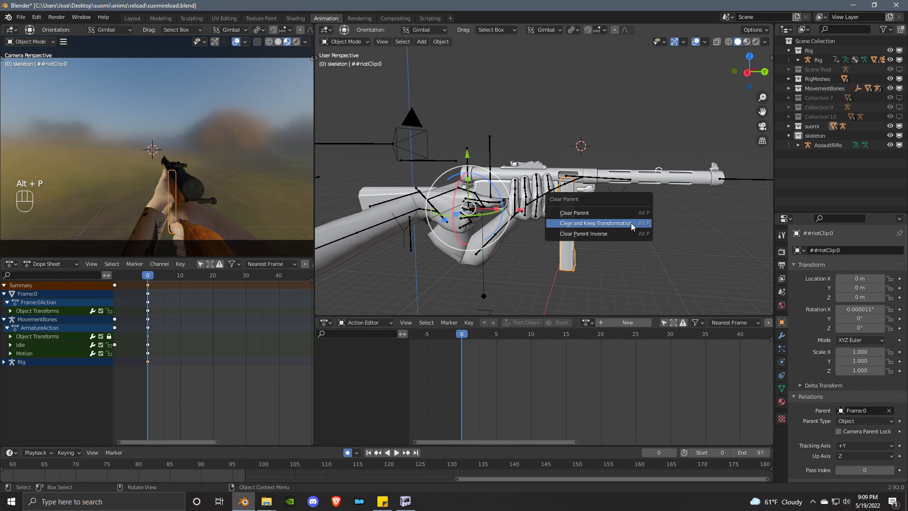
{"action": "left_click", "coordinate": [595, 221]}
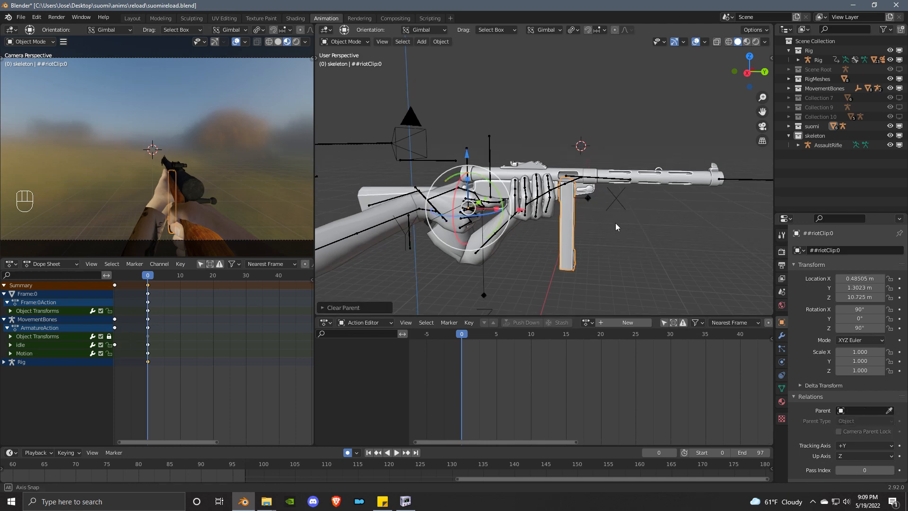
- Parent the magazine mesh to the AssaultRifle armature's ##riotClip bone using the Bone option
{"action": "middle_click_drag", "start_coordinate": [614, 223], "coordinate": [494, 155]}
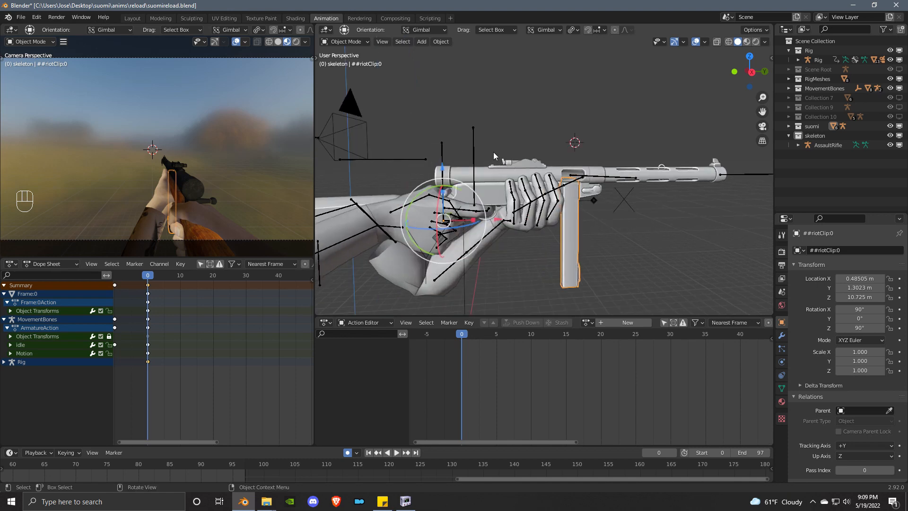
{"action": "key", "text": "shift"}
{"action": "left_click", "coordinate": [473, 142], "text": "shift"}
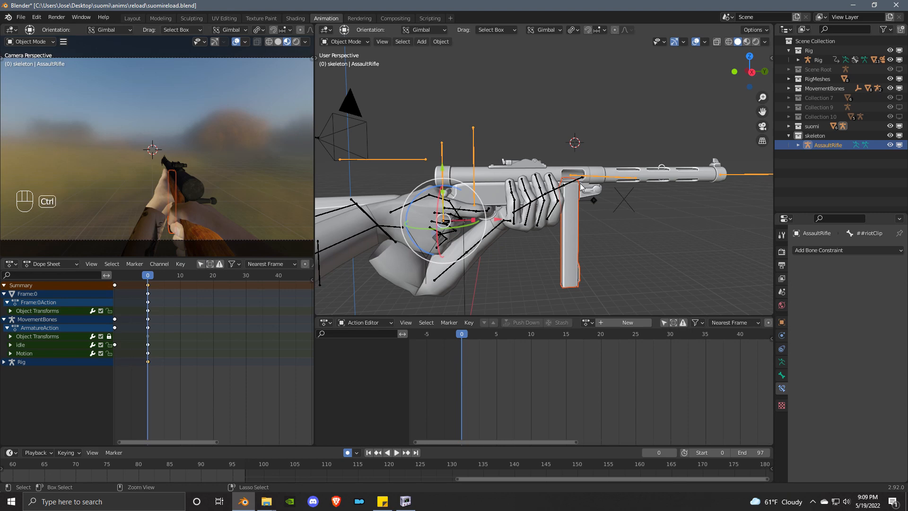
{"action": "key", "text": "ctrl+Tab"}
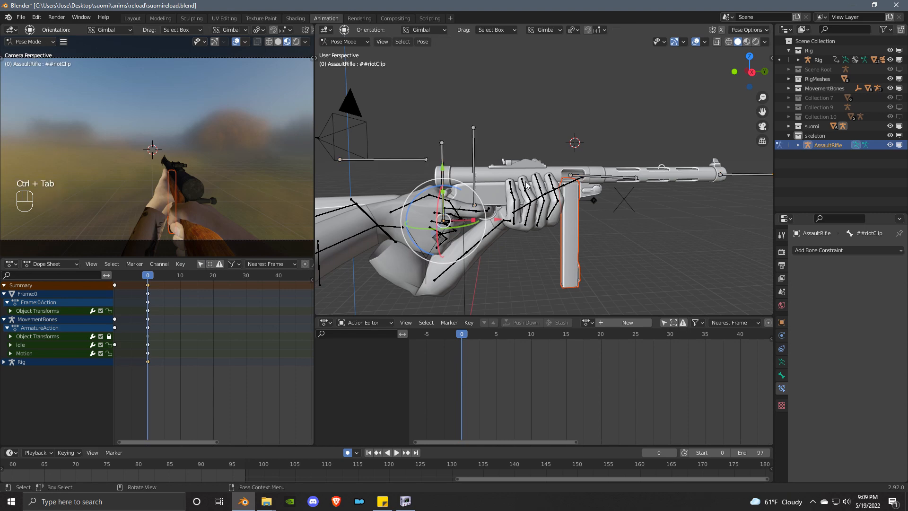
{"action": "left_click", "coordinate": [443, 147]}
{"action": "left_click", "coordinate": [443, 147]}
{"action": "key", "text": "ctrl+p"}
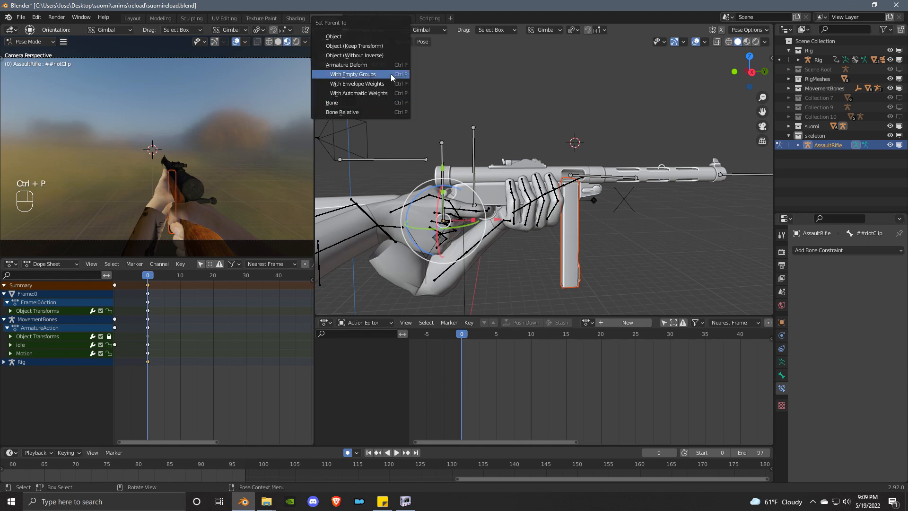
{"action": "left_click", "coordinate": [348, 102]}
- Try moving the ##riotClip bone in Pose Mode to test the magazine's parenting, and cancel the move
{"action": "key", "text": "ctrl+Tab"}
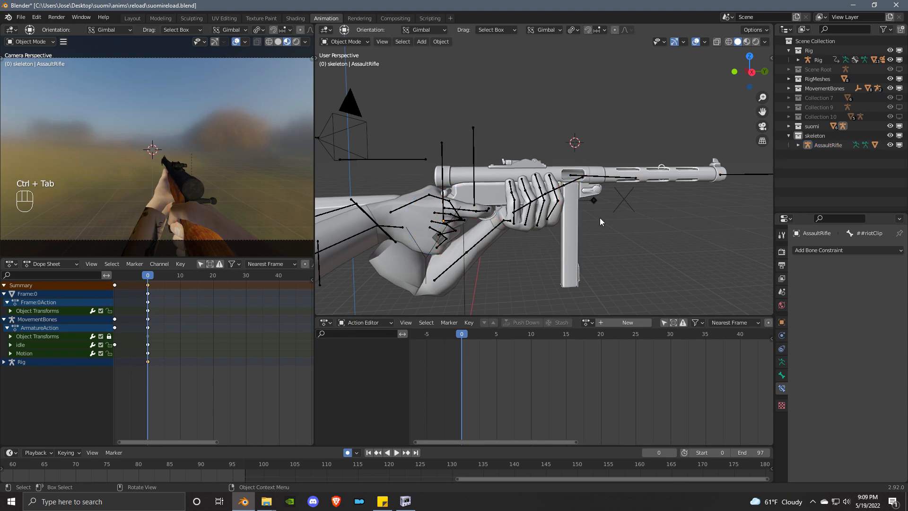
{"action": "key", "text": "ctrl+Tab"}
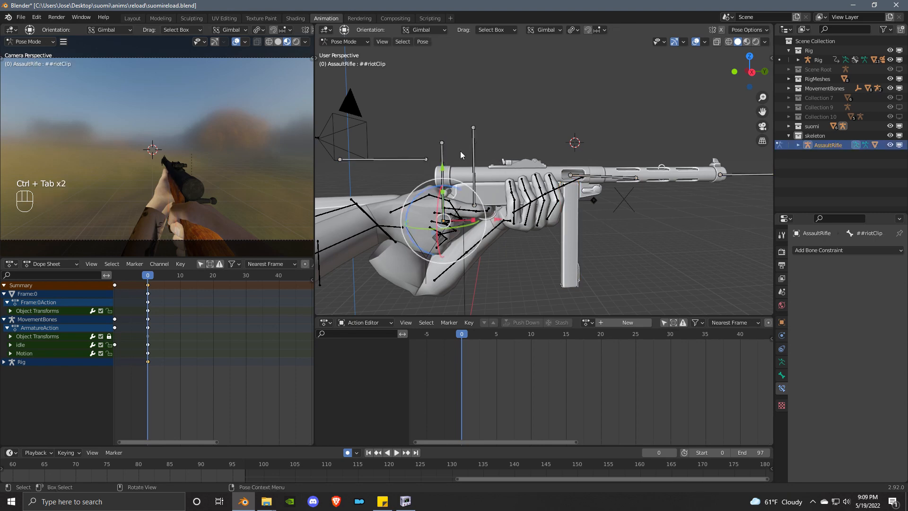
{"action": "middle_click_drag", "start_coordinate": [461, 151], "coordinate": [483, 155]}
{"action": "key", "text": "g"}
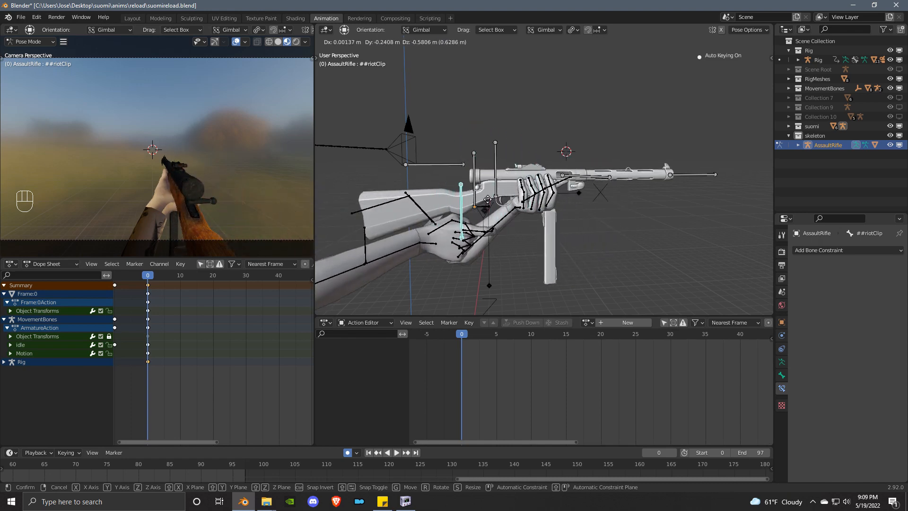
{"action": "right_click", "coordinate": [505, 165]}
{"action": "middle_click_drag", "start_coordinate": [505, 165], "coordinate": [628, 183]}
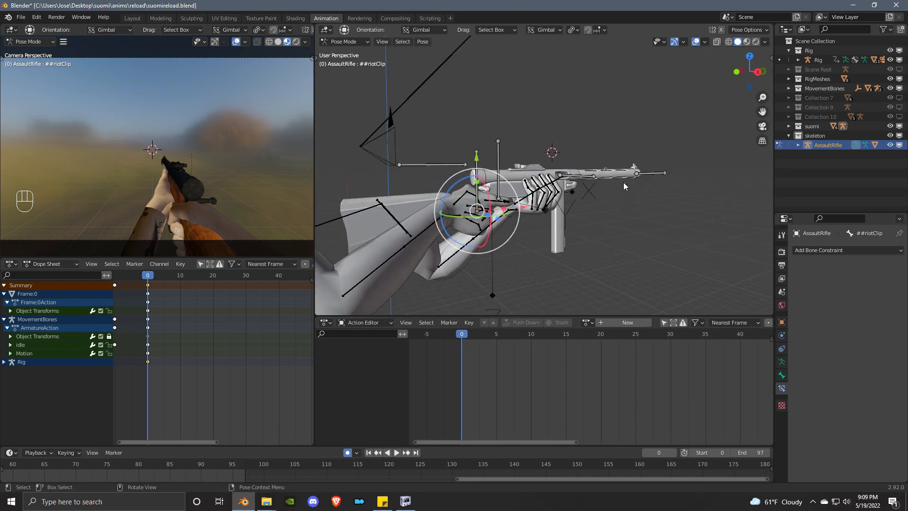
{"action": "left_click", "coordinate": [622, 208]}
- In Object Mode, clear the bolt handle mesh ##riotMechanism:1's parent while keeping its transformation
{"action": "scroll", "coordinate": [463, 211], "scroll_direction": "up", "scroll_amount": 6}
{"action": "middle_click_drag", "start_coordinate": [507, 197], "coordinate": [484, 181]}
{"action": "key", "text": "ctrl+Tab"}
{"action": "left_click", "coordinate": [502, 176]}
{"action": "mouse_move", "coordinate": [514, 193]}
{"action": "middle_mouse_down"}
{"action": "mouse_move", "coordinate": [545, 188]}
{"action": "mouse_move", "coordinate": [530, 188]}
{"action": "middle_mouse_up"}
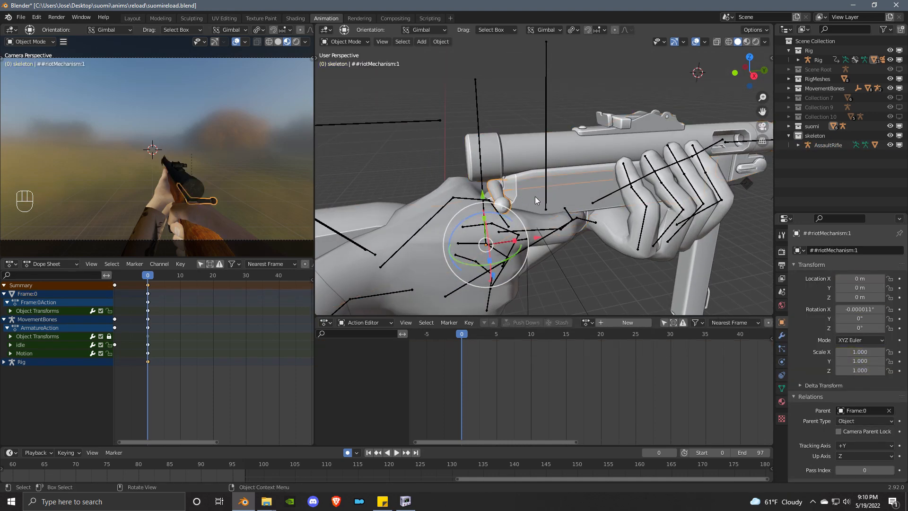
{"action": "key", "text": "g"}
{"action": "right_click", "coordinate": [523, 151]}
{"action": "key", "text": "alt+p"}
{"action": "left_click", "coordinate": [487, 148]}
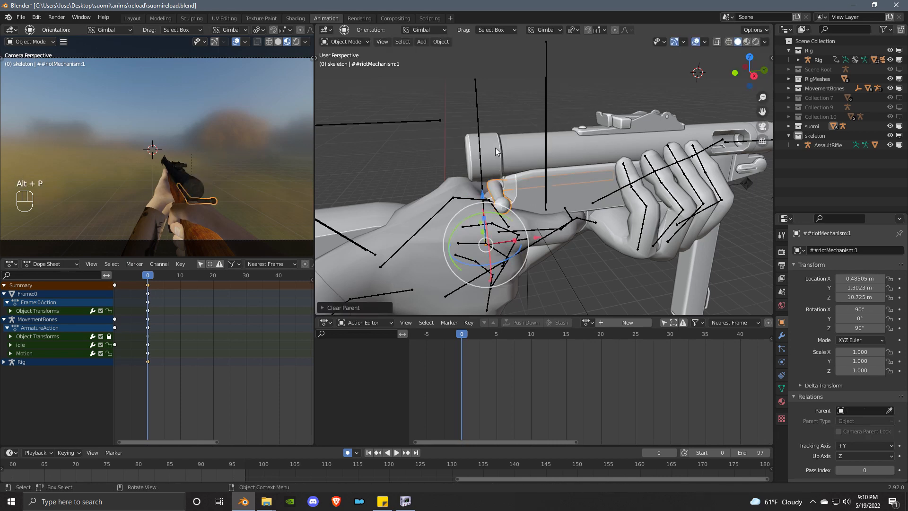
- Parent the bolt handle mesh to the AssaultRifle armature's ##riotMechanism bone
{"action": "middle_click_drag", "start_coordinate": [495, 147], "coordinate": [543, 155]}
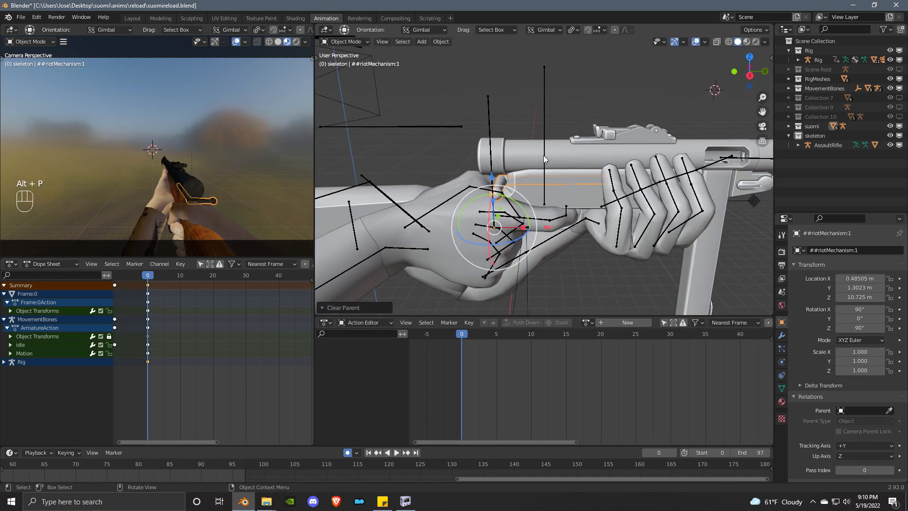
{"action": "left_click", "coordinate": [545, 111]}
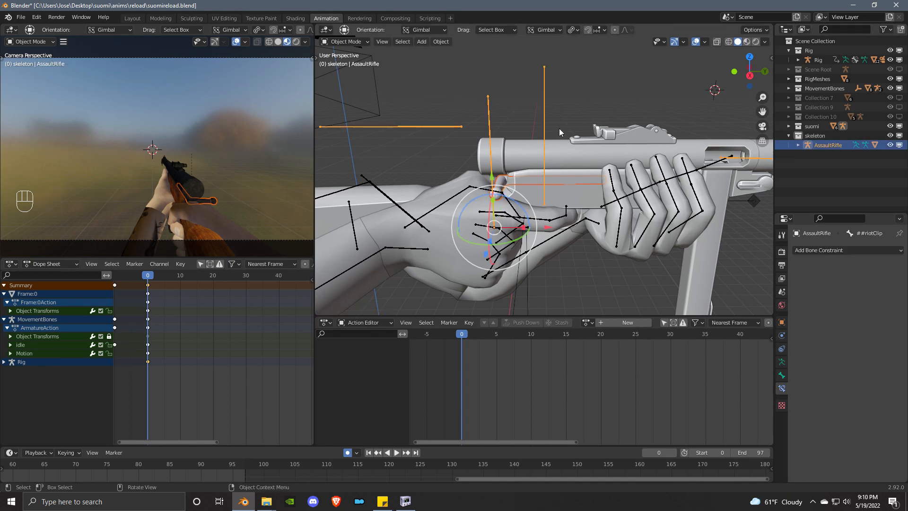
{"action": "key", "text": "ctrl+Tab"}
{"action": "mouse_move", "coordinate": [552, 109]}
{"action": "middle_mouse_down"}
{"action": "mouse_move", "coordinate": [558, 95]}
{"action": "mouse_move", "coordinate": [550, 98]}
{"action": "middle_mouse_up"}
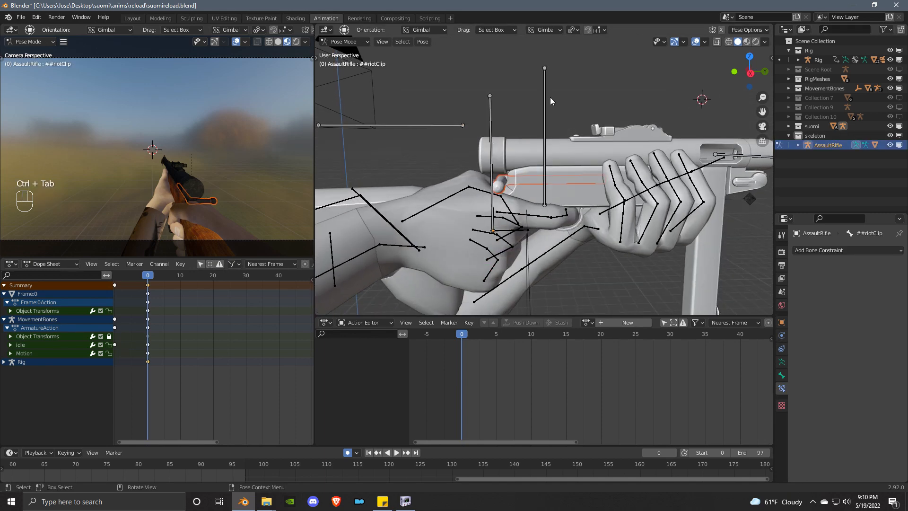
{"action": "left_click", "coordinate": [546, 97]}
{"action": "left_click", "coordinate": [491, 107]}
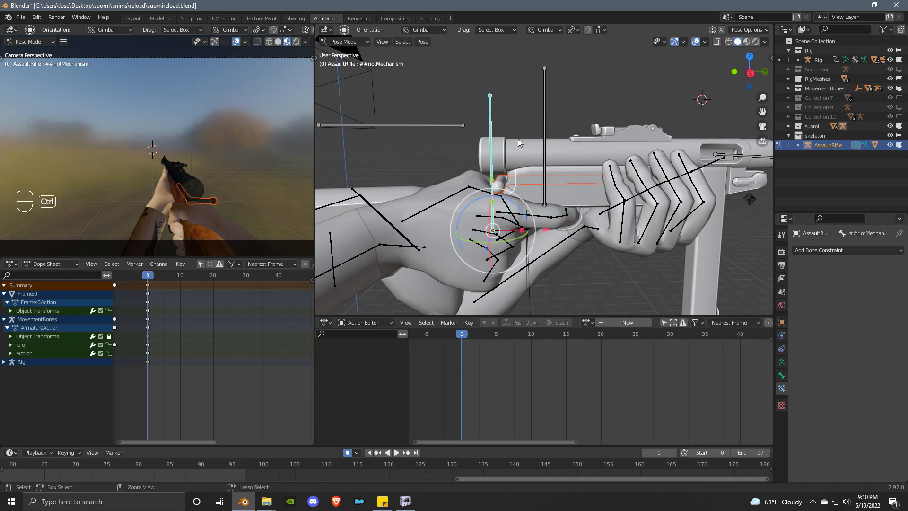
{"action": "key", "text": "ctrl+p"}
{"action": "left_click", "coordinate": [498, 139]}
- Try moving the ##riotMechanism bone in Pose Mode to test the bolt handle's parenting, and cancel the move
{"action": "left_click", "coordinate": [491, 124]}
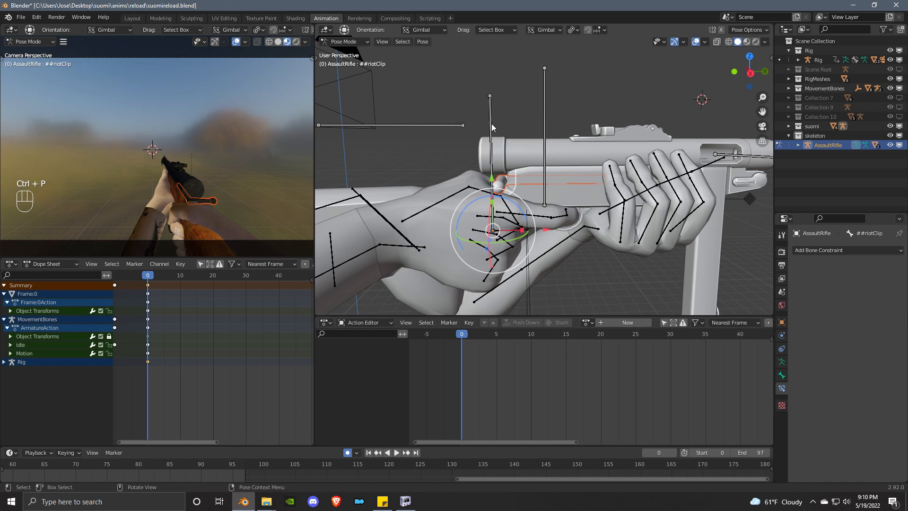
{"action": "key", "text": "ctrl+Tab"}
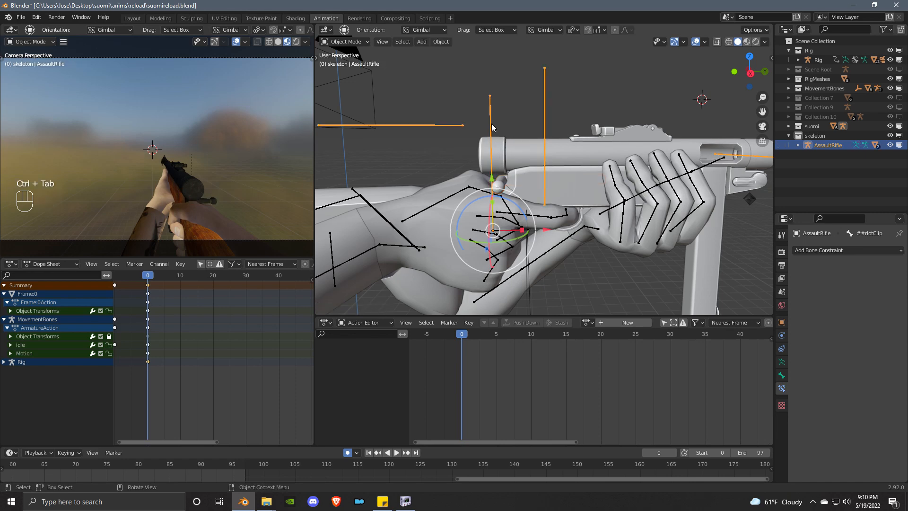
{"action": "key", "text": "ctrl+Tab"}
{"action": "key", "text": "g"}
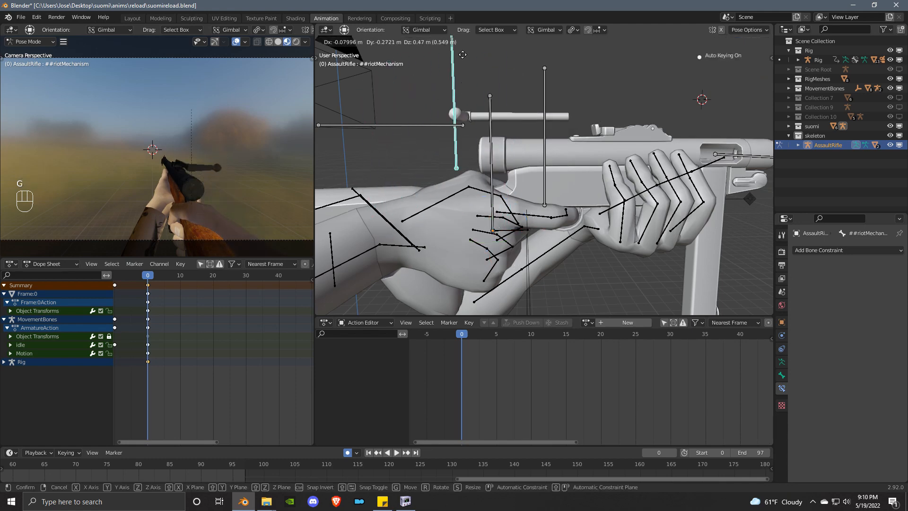
{"action": "right_click", "coordinate": [416, 108]}
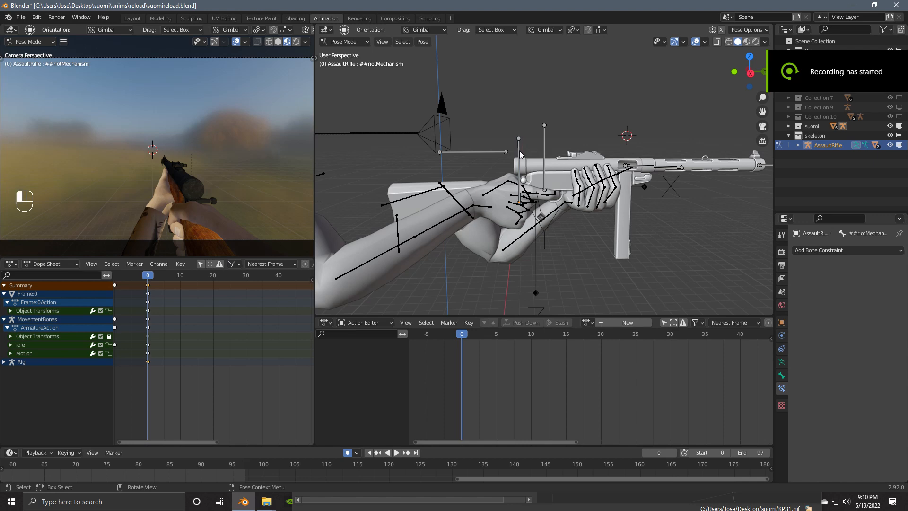
- Insert Location & Rotation keyframes at frame 0 for all of the AssaultRifle armature's bones, and clear the bone selection
{"action": "left_click", "coordinate": [519, 151]}
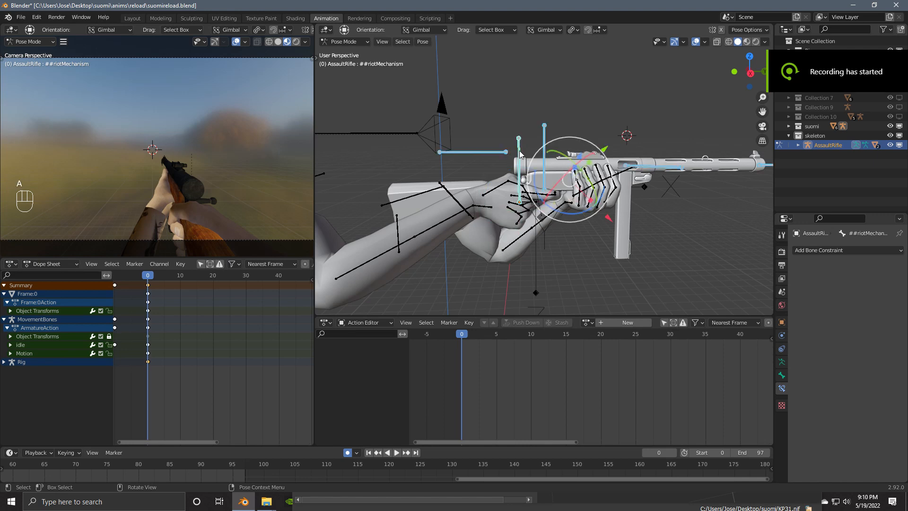
{"action": "left_click", "coordinate": [573, 274]}
{"action": "left_click", "coordinate": [518, 149]}
{"action": "key", "text": "a"}
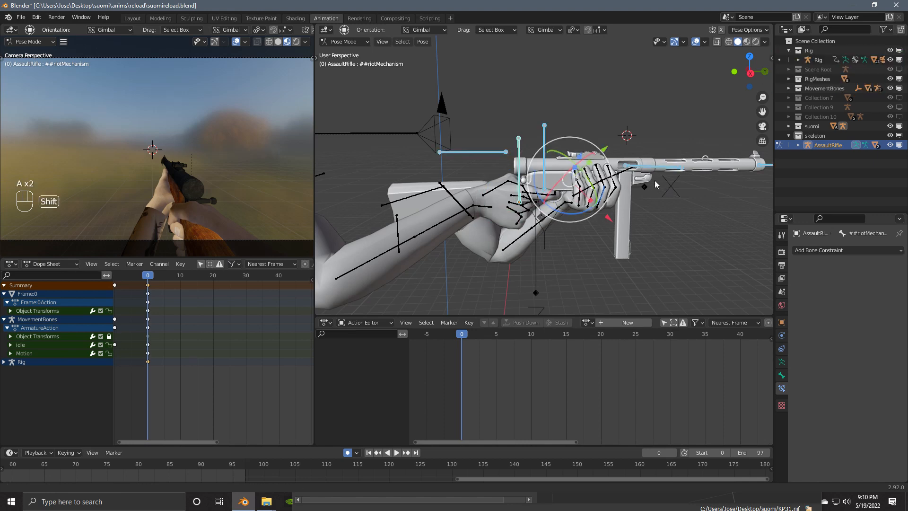
{"action": "middle_click_drag", "start_coordinate": [655, 185], "coordinate": [592, 164], "text": "shift"}
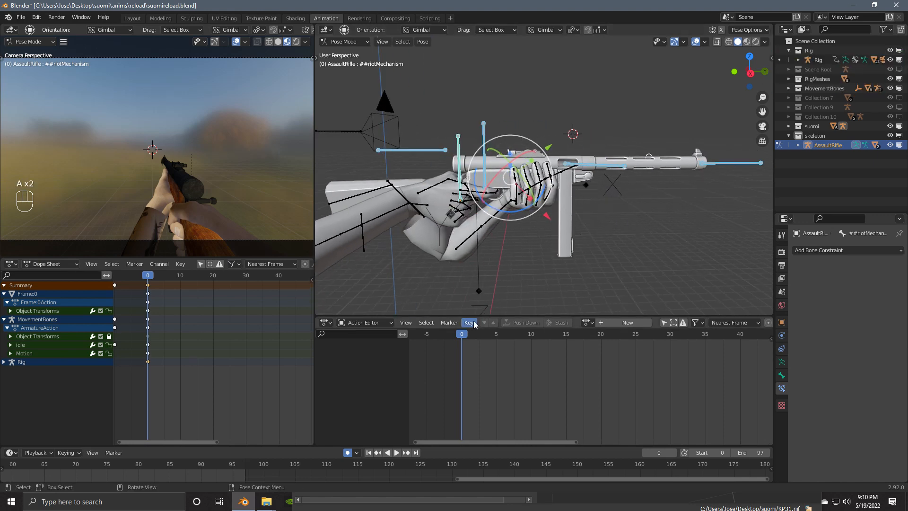
{"action": "key", "text": "i"}
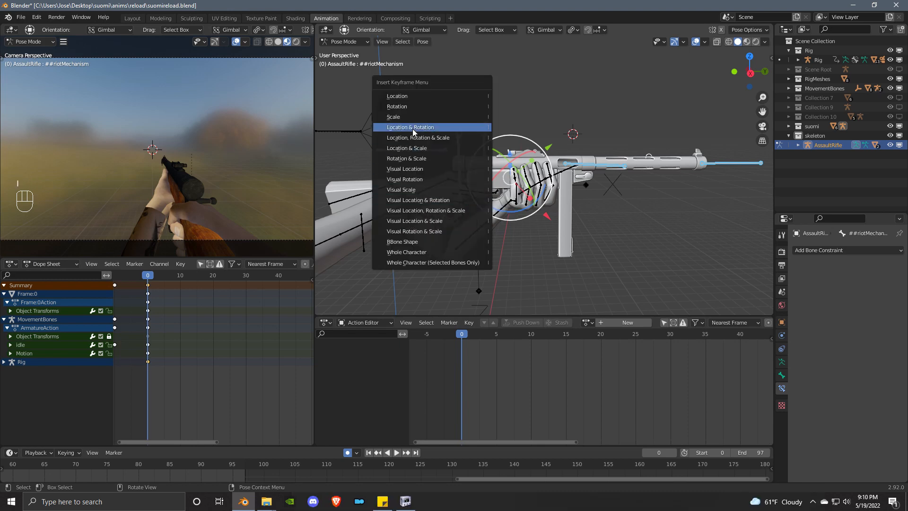
{"action": "left_click", "coordinate": [410, 127]}
{"action": "key", "text": "i"}
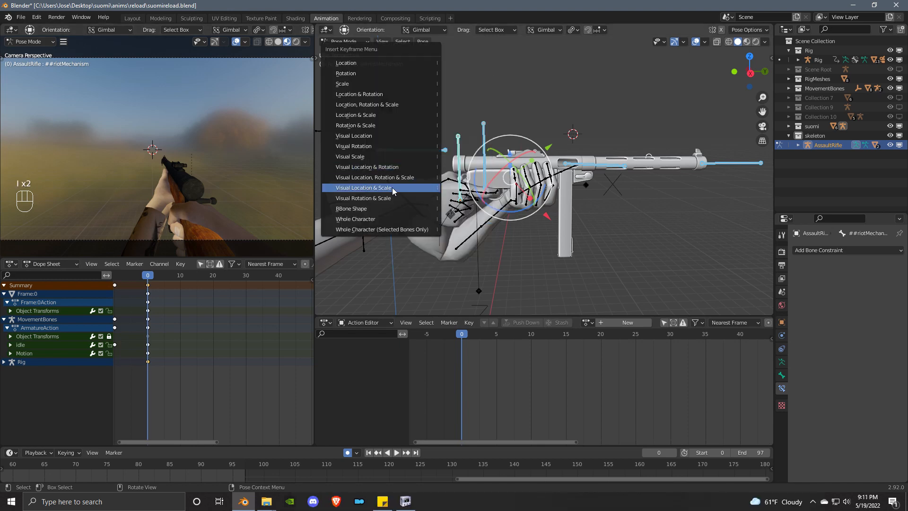
{"action": "left_click", "coordinate": [363, 96]}
{"action": "left_click", "coordinate": [342, 358]}
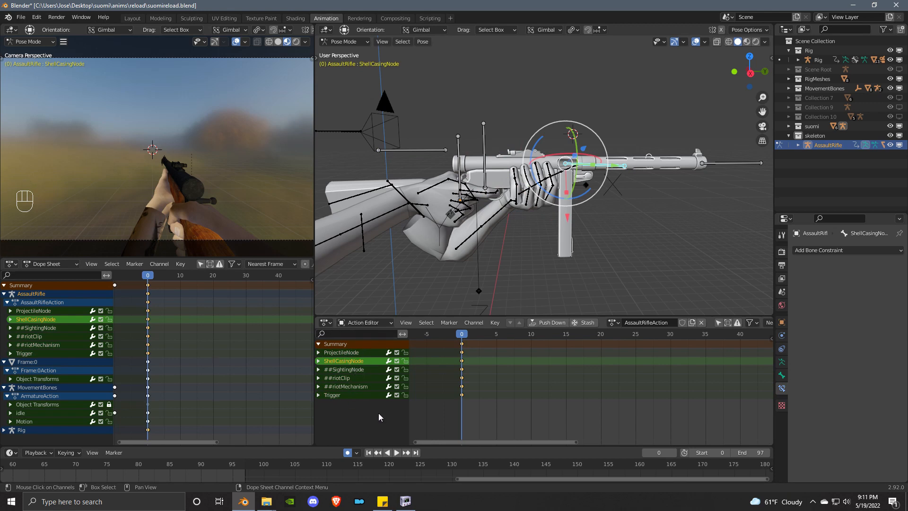
{"action": "left_click", "coordinate": [551, 248]}
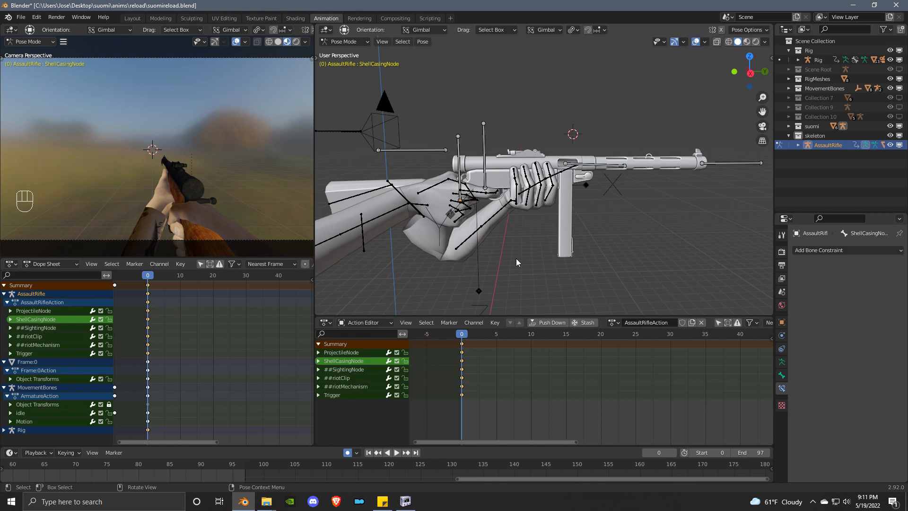
- Switch to NifSkope and examine KP31.nif's root node hierarchy and the ##riotClip:0 magazine mesh in the model
{"action": "left_click", "coordinate": [410, 502]}
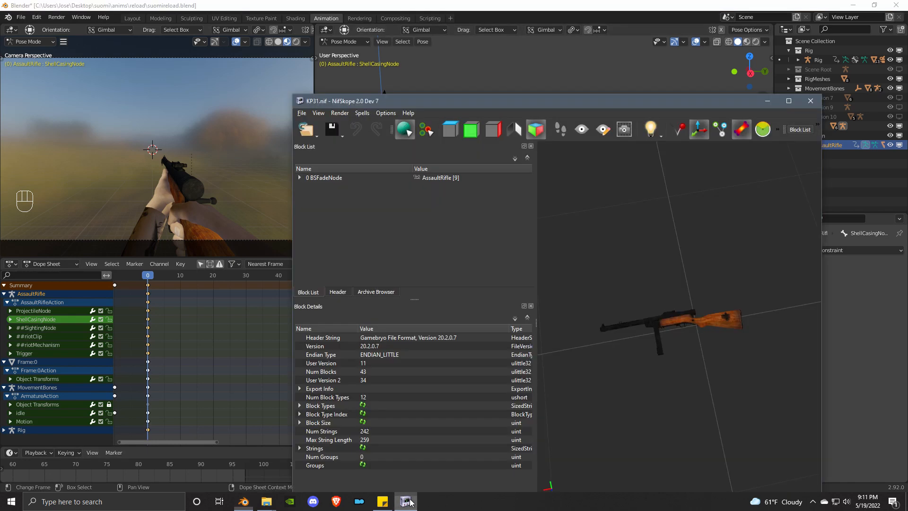
{"action": "left_click_drag", "start_coordinate": [694, 263], "coordinate": [672, 335]}
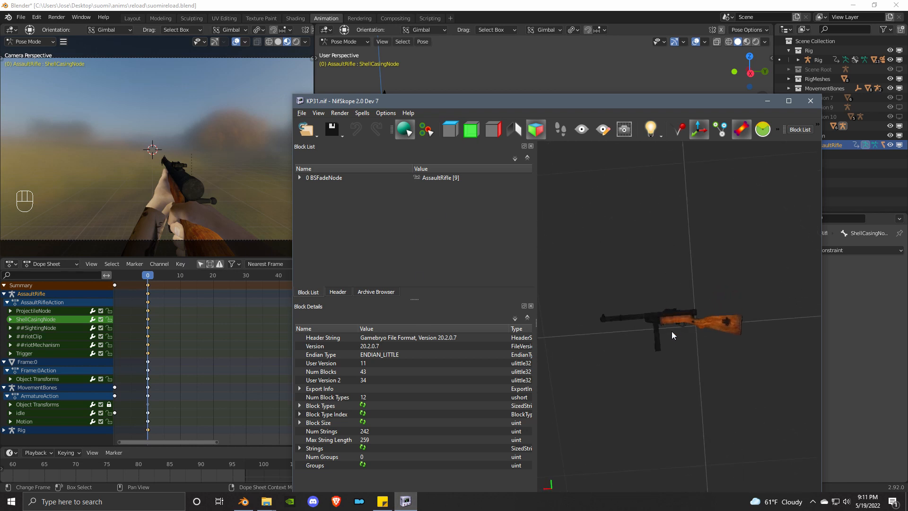
{"action": "left_click", "coordinate": [299, 177]}
{"action": "scroll", "coordinate": [662, 378], "scroll_direction": "up", "scroll_amount": 4}
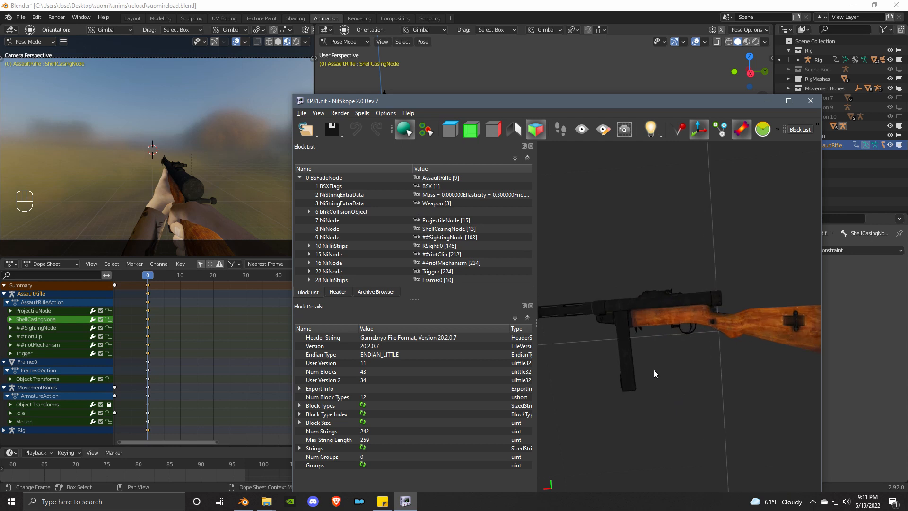
{"action": "left_click_drag", "start_coordinate": [653, 373], "coordinate": [475, 307]}
{"action": "left_click", "coordinate": [661, 326]}
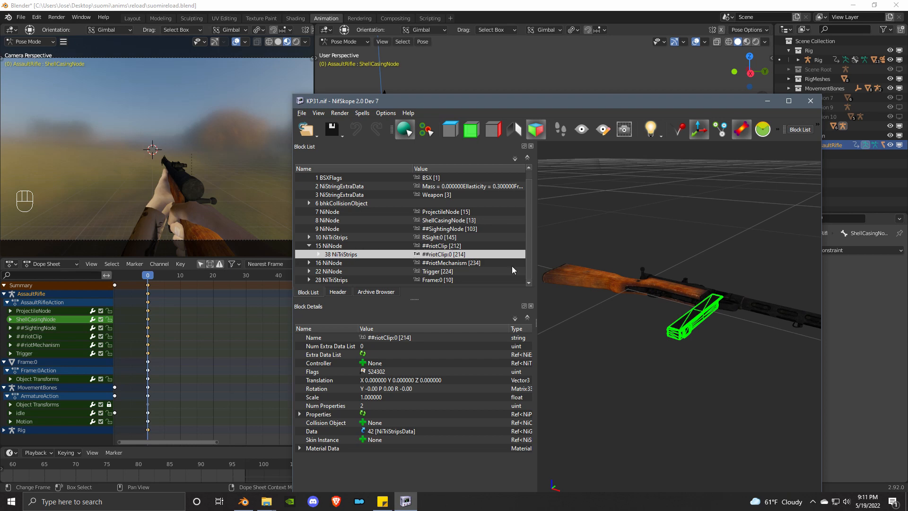
{"action": "left_click_drag", "start_coordinate": [591, 293], "coordinate": [673, 285]}
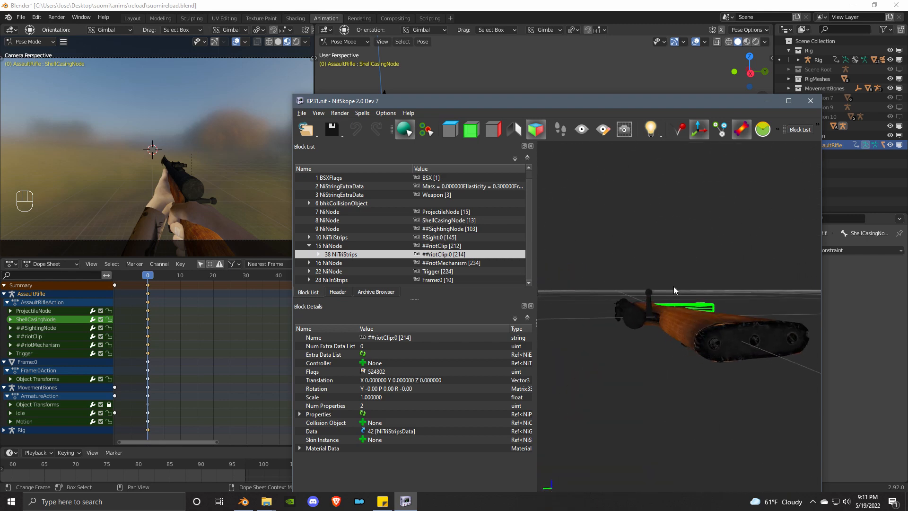
- Examine the ##riotMechanism:1 bolt handle mesh under the ##riotMechanism node
{"action": "left_click", "coordinate": [649, 292]}
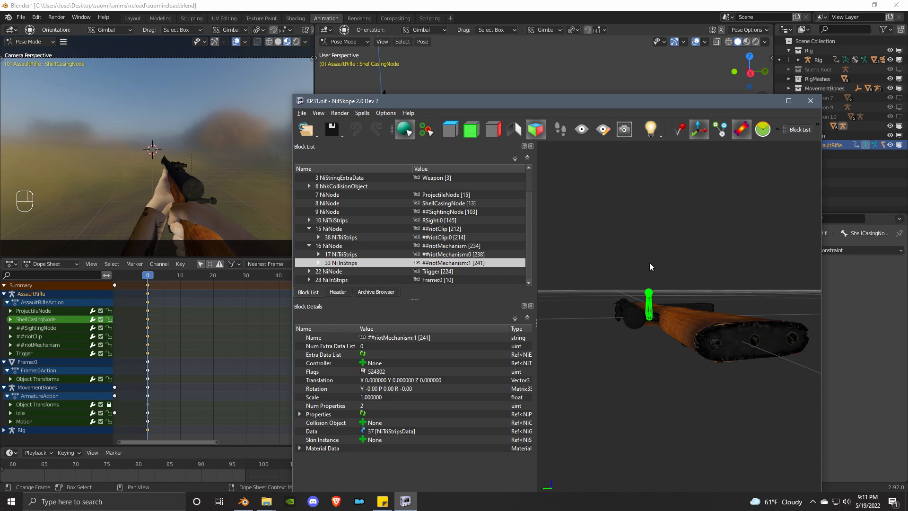
{"action": "left_click_drag", "start_coordinate": [645, 271], "coordinate": [660, 376]}
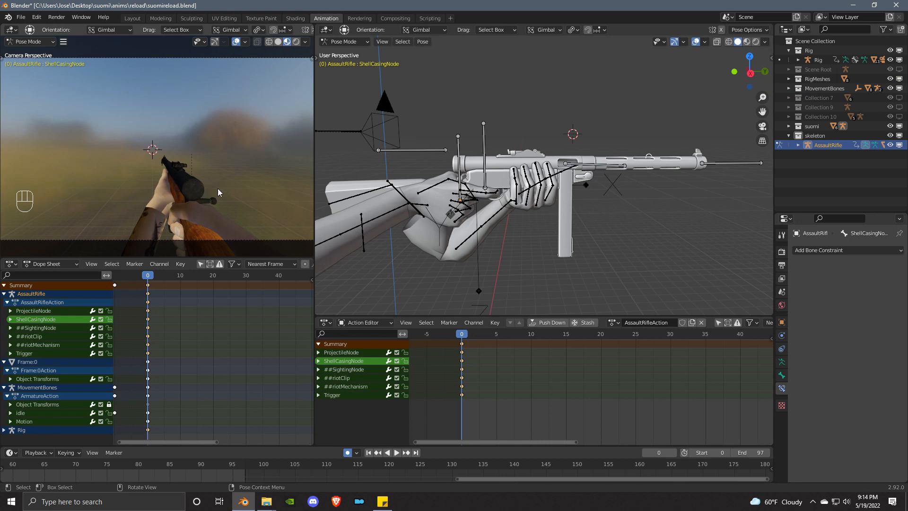
- Switch to Blender, compare the camera view in Solid and Material Preview shading, and inspect the rifle and arms from both sides
{"action": "left_click", "coordinate": [278, 42]}
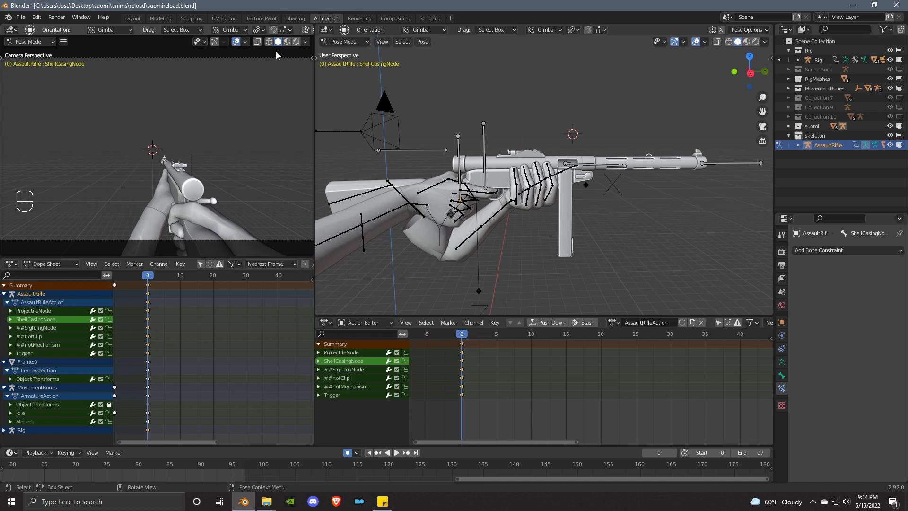
{"action": "left_click", "coordinate": [287, 42]}
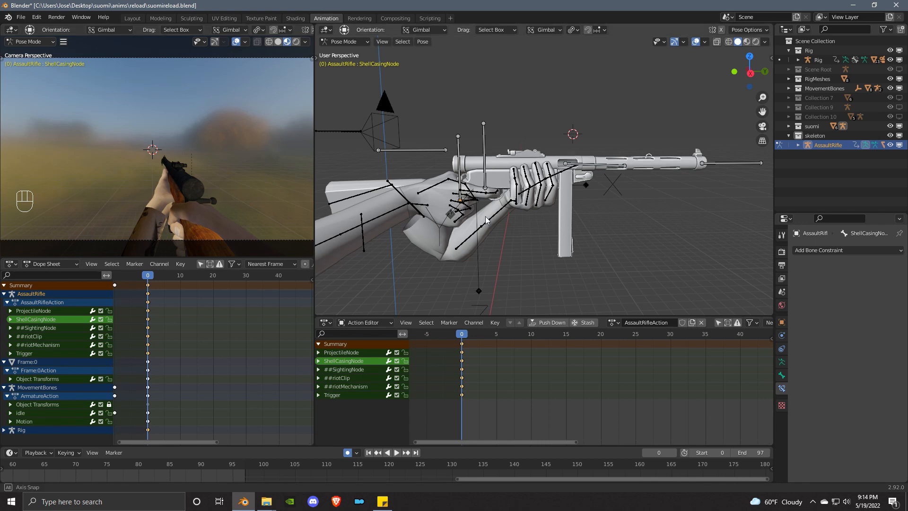
{"action": "middle_click_drag", "start_coordinate": [485, 217], "coordinate": [522, 217]}
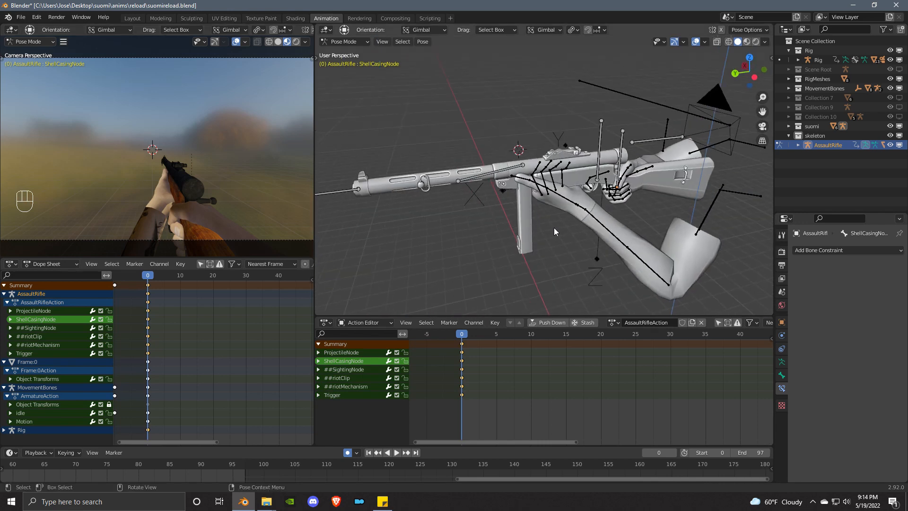
{"action": "middle_click_drag", "start_coordinate": [583, 217], "coordinate": [515, 227]}
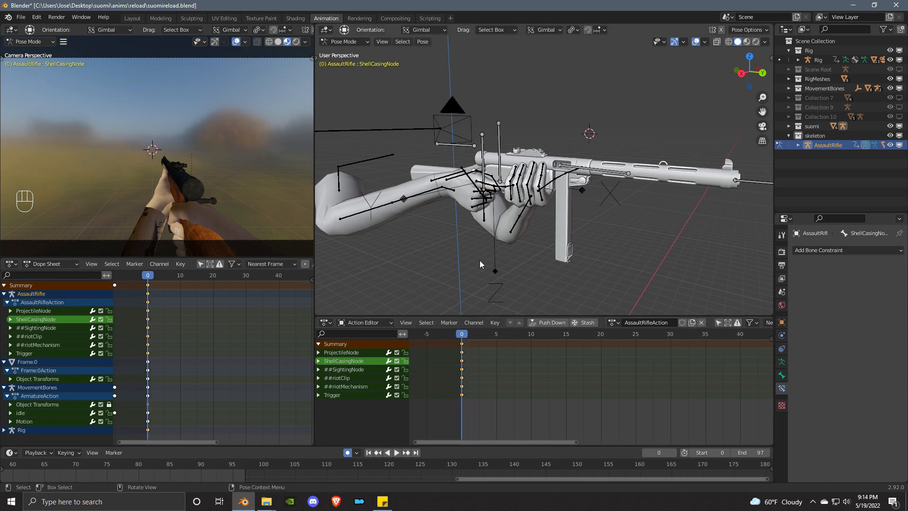
{"action": "middle_click_drag", "start_coordinate": [480, 260], "coordinate": [531, 241]}
- Switch from posing AssaultRifle to posing the Rig armature, and inspect the IK_HandR bone's Child Of constraint
{"action": "key", "text": "ctrl+Tab"}
{"action": "left_click", "coordinate": [418, 212]}
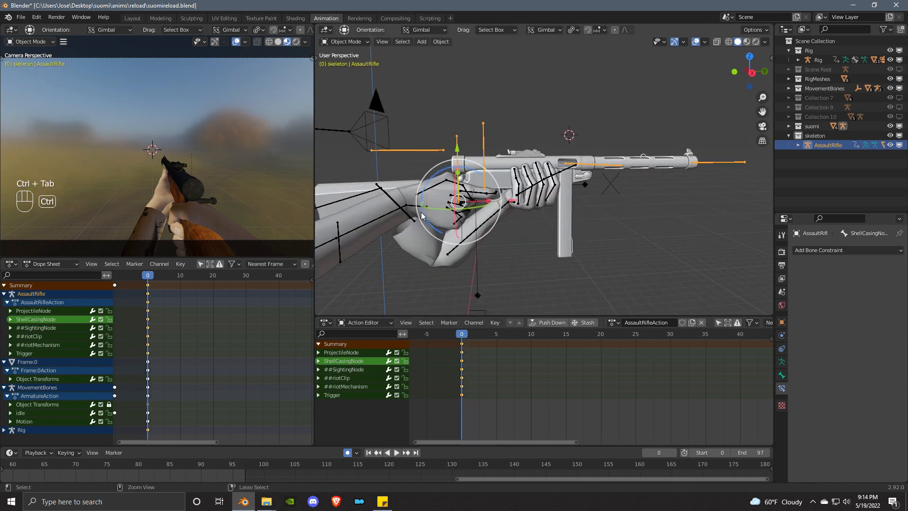
{"action": "key", "text": "ctrl+Tab"}
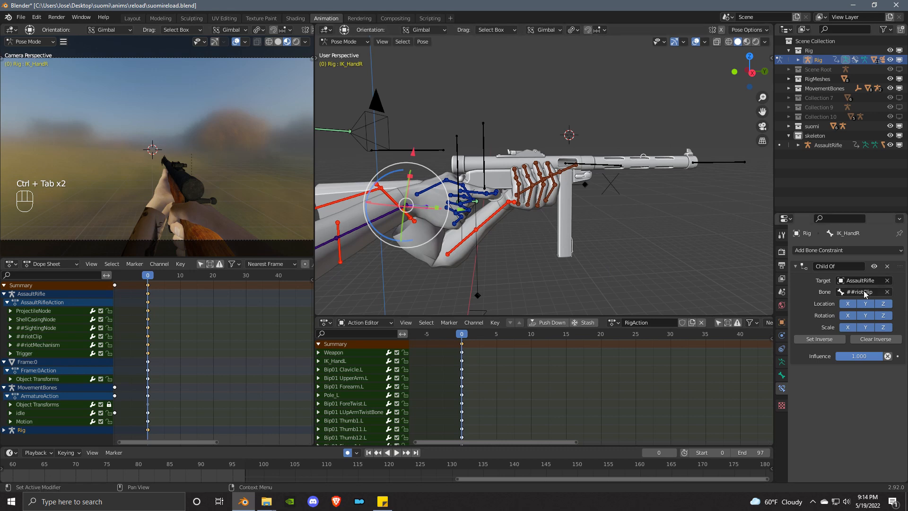
{"action": "middle_click_drag", "start_coordinate": [525, 242], "coordinate": [616, 246]}
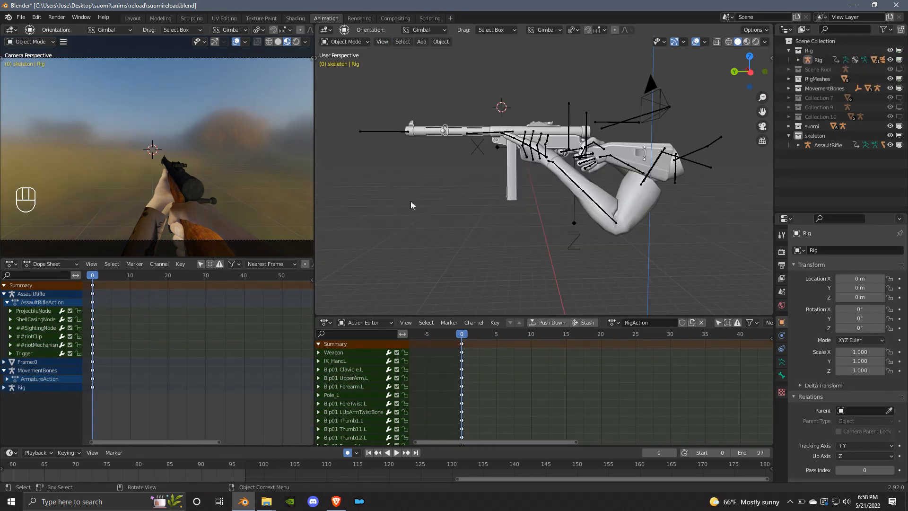
- Select the Rig, AssaultRifle and MovementBones armatures together and put all three in Pose Mode
{"action": "middle_click_drag", "start_coordinate": [410, 200], "coordinate": [534, 203]}
{"action": "left_click", "coordinate": [540, 185]}
{"action": "scroll", "coordinate": [537, 187], "scroll_direction": "up", "scroll_amount": 3}
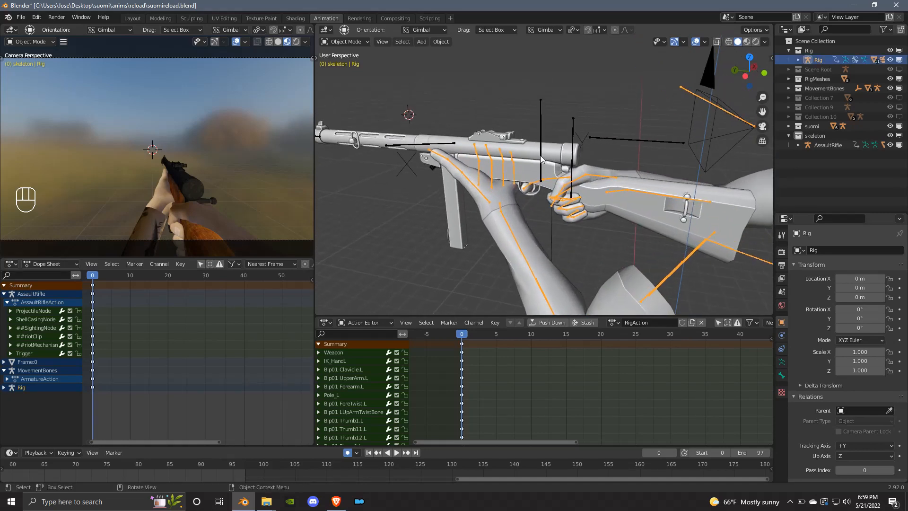
{"action": "left_click", "coordinate": [541, 126], "text": "shift"}
{"action": "middle_click_drag", "start_coordinate": [541, 125], "coordinate": [546, 238]}
{"action": "left_click", "coordinate": [547, 242], "text": "shift"}
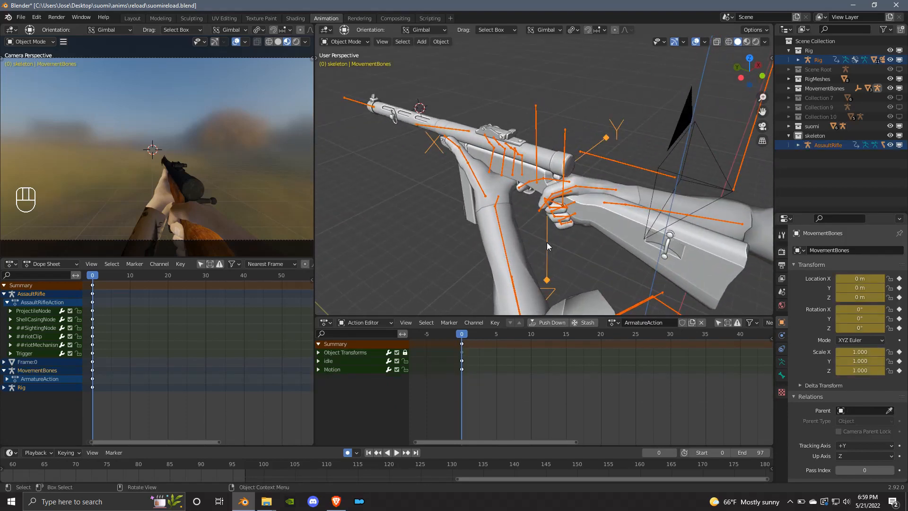
{"action": "key", "text": "ctrl+Tab"}
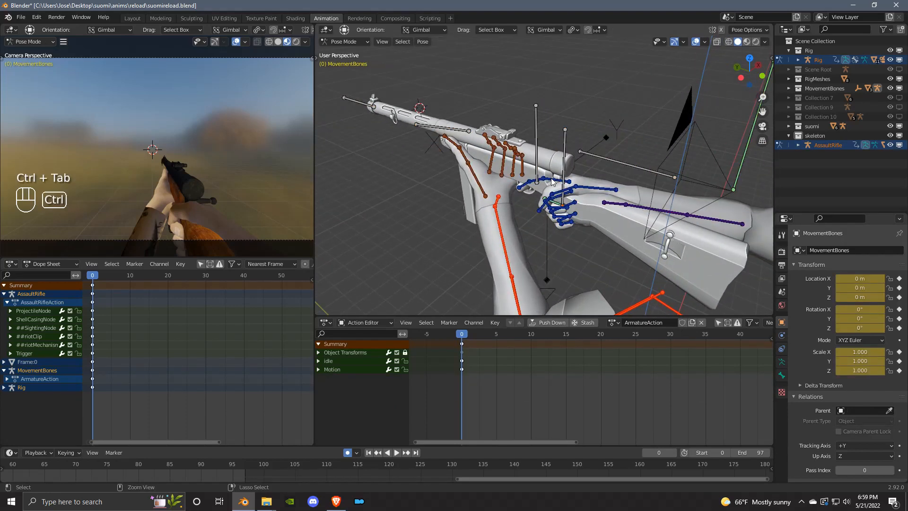
- Select bones of AssaultRifle, MovementBones and Rig in turn to check that all three armatures can be posed together
{"action": "middle_click_drag", "start_coordinate": [512, 90], "coordinate": [545, 118]}
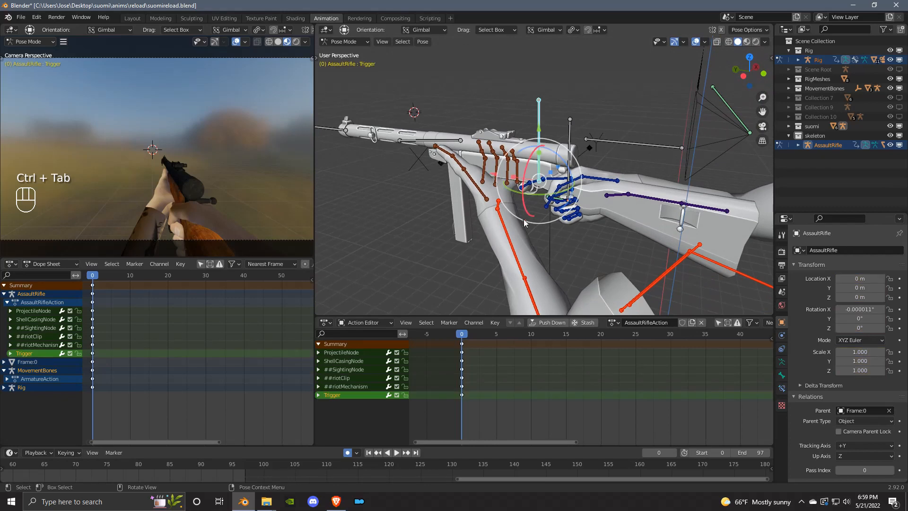
{"action": "left_click", "coordinate": [511, 225]}
{"action": "left_click", "coordinate": [549, 227]}
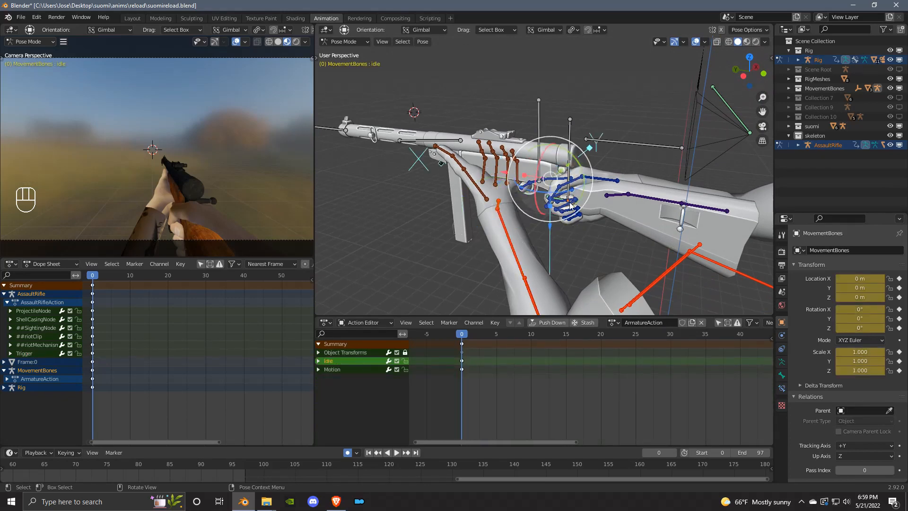
{"action": "left_click", "coordinate": [569, 197]}
{"action": "left_click", "coordinate": [600, 138]}
{"action": "left_click", "coordinate": [498, 212]}
{"action": "middle_click_drag", "start_coordinate": [509, 207], "coordinate": [600, 158]}
{"action": "left_click", "coordinate": [748, 72]}
{"action": "left_click", "coordinate": [748, 73]}
{"action": "scroll", "coordinate": [539, 177], "scroll_direction": "down", "scroll_amount": 2}
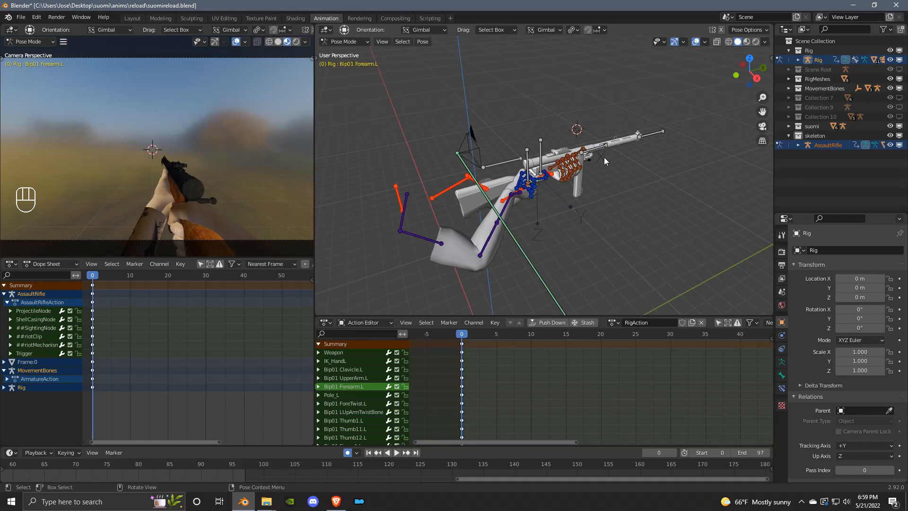
{"action": "middle_click_drag", "start_coordinate": [539, 167], "coordinate": [564, 196]}
{"action": "scroll", "coordinate": [580, 175], "scroll_direction": "up", "scroll_amount": 3}
- At frame 30, move the Rig's IK_HandR bone forward and down from the grip toward the magazine
{"action": "key", "text": "space"}
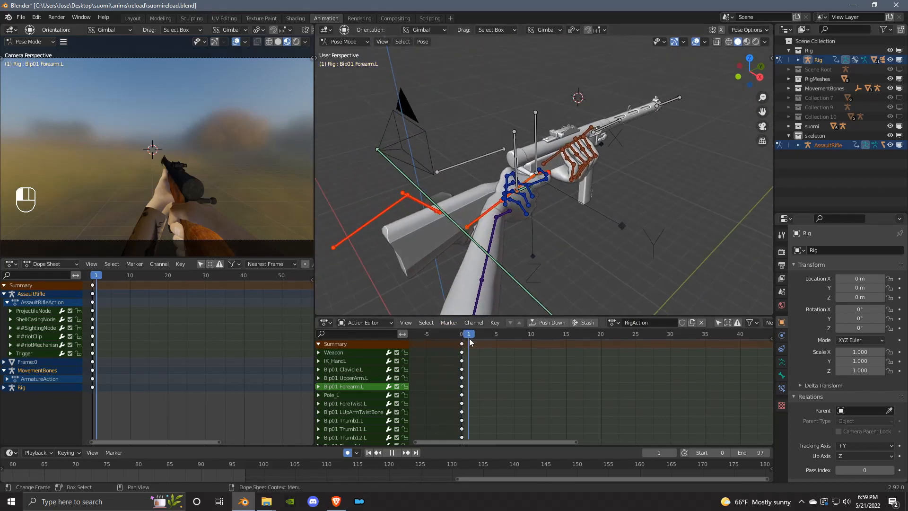
{"action": "left_click_drag", "start_coordinate": [661, 381], "coordinate": [668, 382]}
{"action": "middle_click_drag", "start_coordinate": [608, 263], "coordinate": [571, 245]}
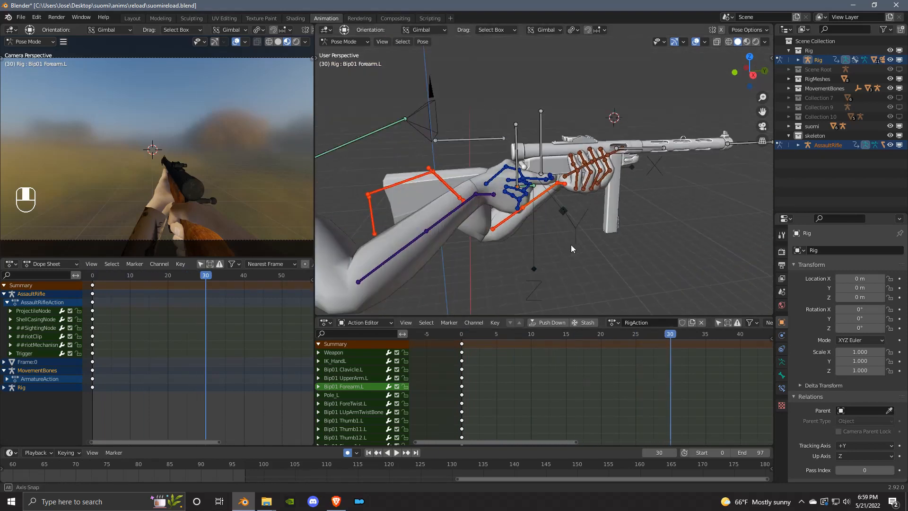
{"action": "scroll", "coordinate": [569, 242], "scroll_direction": "up", "scroll_amount": 3}
{"action": "left_click", "coordinate": [439, 203]}
{"action": "middle_click_drag", "start_coordinate": [440, 202], "coordinate": [508, 249]}
{"action": "key", "text": "g"}
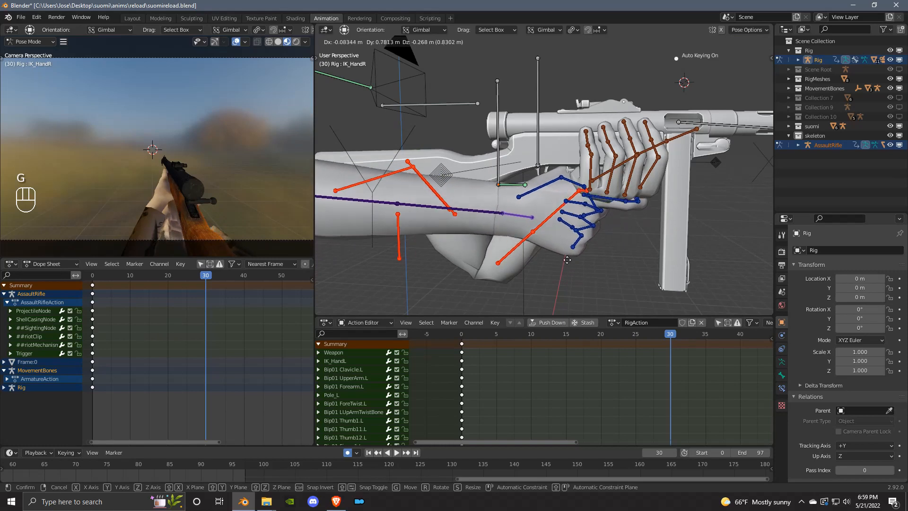
{"action": "right_click", "coordinate": [569, 271]}
{"action": "scroll", "coordinate": [511, 233], "scroll_direction": "down", "scroll_amount": 4}
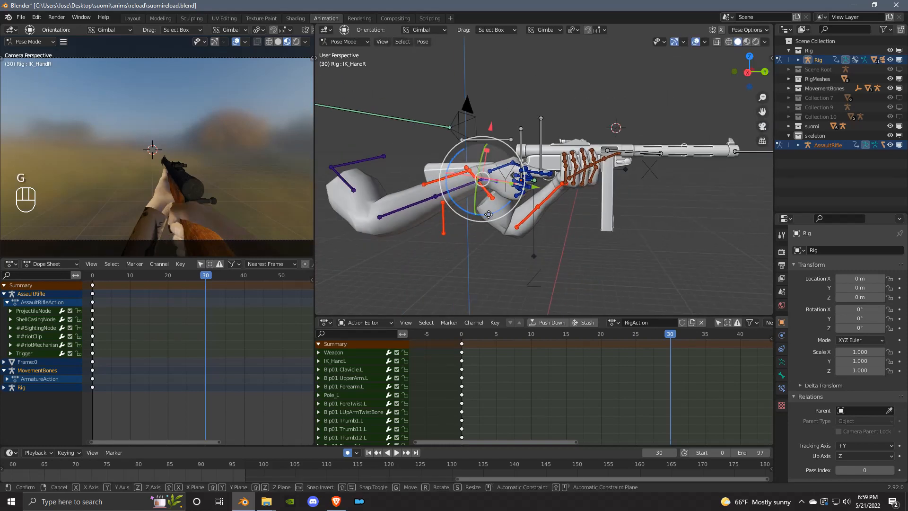
{"action": "key", "text": "g"}
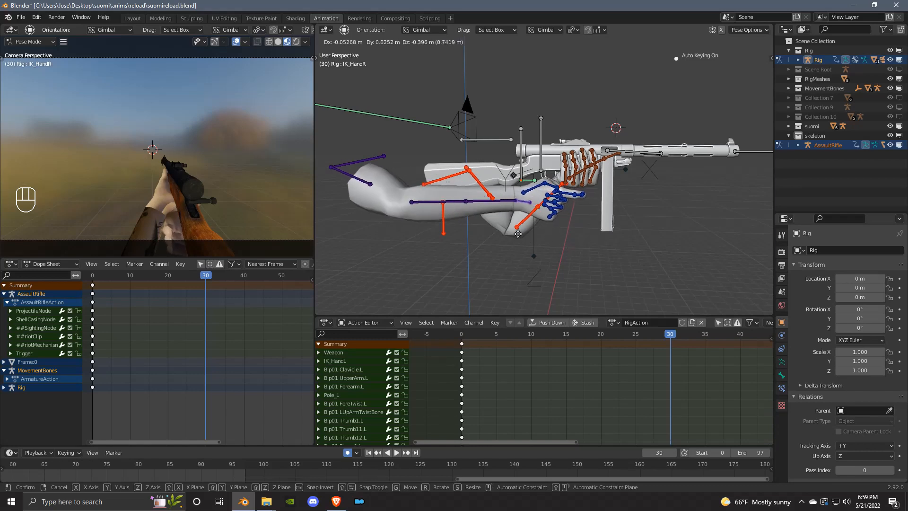
{"action": "left_click", "coordinate": [558, 246]}
- Rotate the Bip01 Clavicle.R bone by about -73° in the top view to swing the right shoulder forward
{"action": "left_click", "coordinate": [749, 56]}
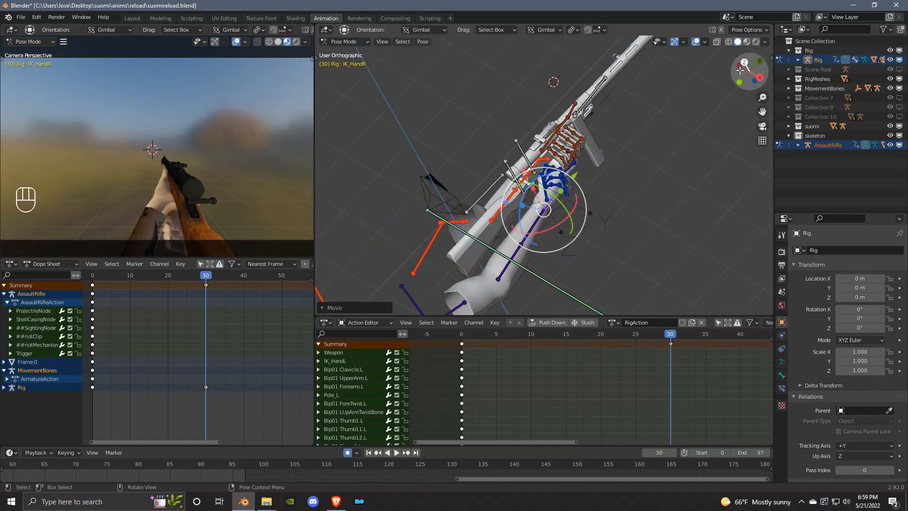
{"action": "left_click", "coordinate": [549, 276]}
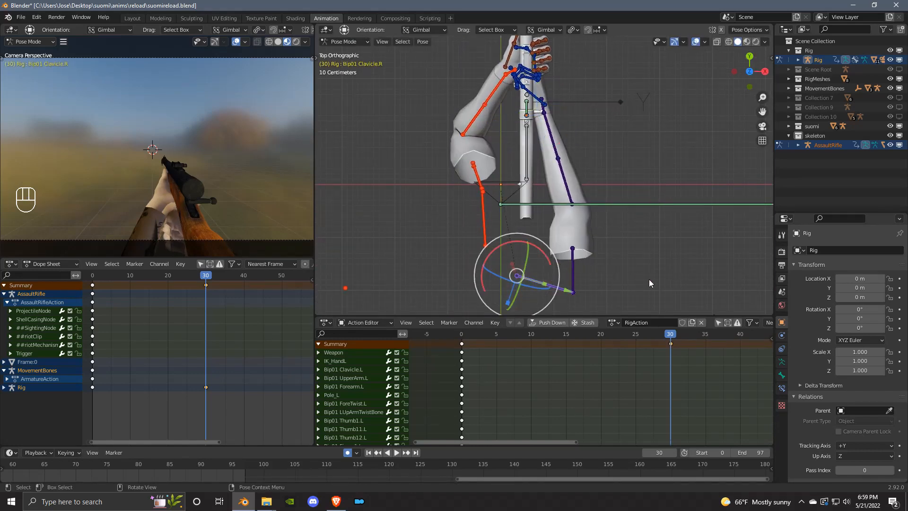
{"action": "key", "text": "r"}
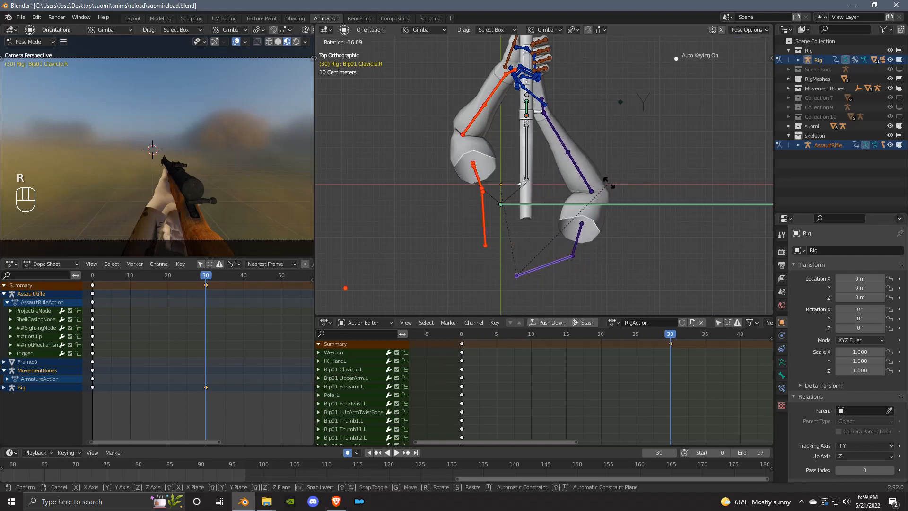
{"action": "left_click", "coordinate": [583, 152]}
{"action": "key", "text": "r"}
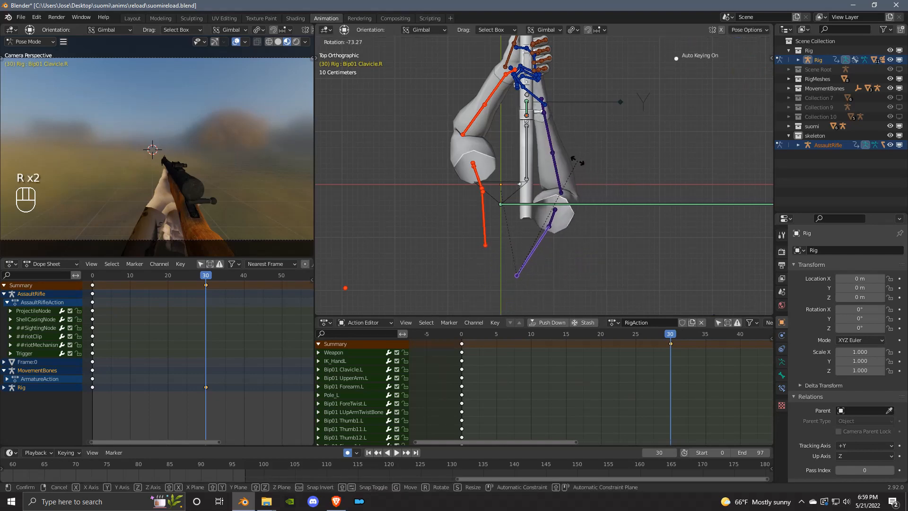
{"action": "left_click", "coordinate": [581, 163]}
- In the right view, move the IK_HandR bone about 1.1 m forward so the right hand reaches the magazine
{"action": "left_click", "coordinate": [764, 71]}
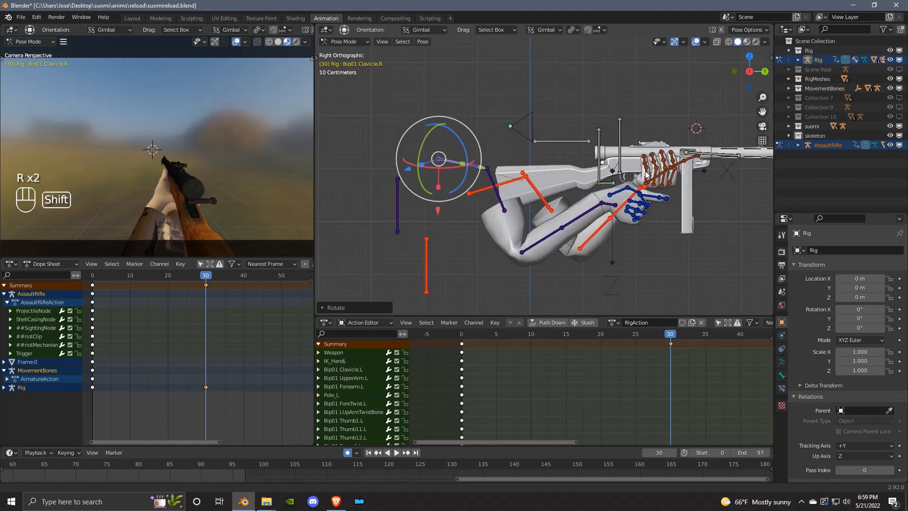
{"action": "scroll", "coordinate": [627, 224], "scroll_direction": "up", "scroll_amount": 2}
{"action": "middle_click_drag", "start_coordinate": [627, 226], "coordinate": [500, 208], "text": "shift"}
{"action": "left_click", "coordinate": [502, 208]}
{"action": "key", "text": "g"}
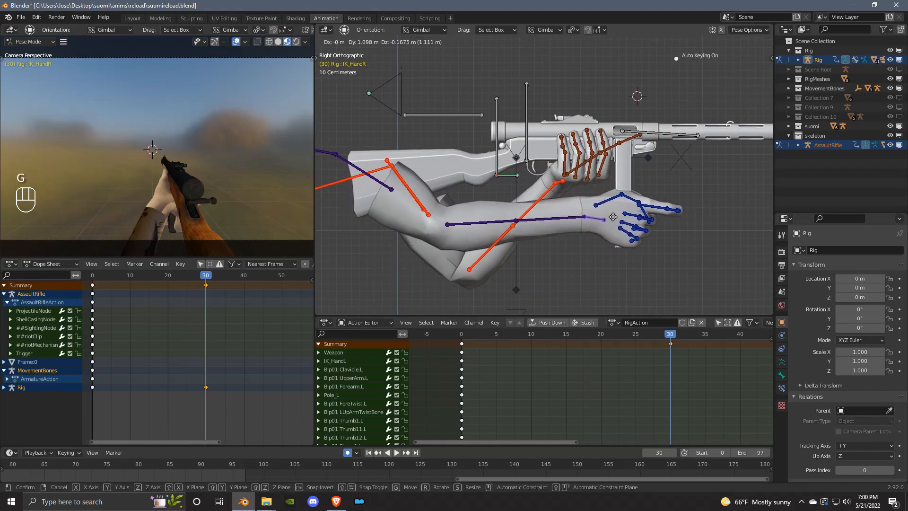
{"action": "left_click", "coordinate": [607, 205]}
- Rotate and reposition the IK_HandR bone to align the right palm with the magazine
{"action": "middle_click_drag", "start_coordinate": [698, 215], "coordinate": [508, 227], "text": "shift"}
{"action": "scroll", "coordinate": [544, 217], "scroll_direction": "up", "scroll_amount": 4}
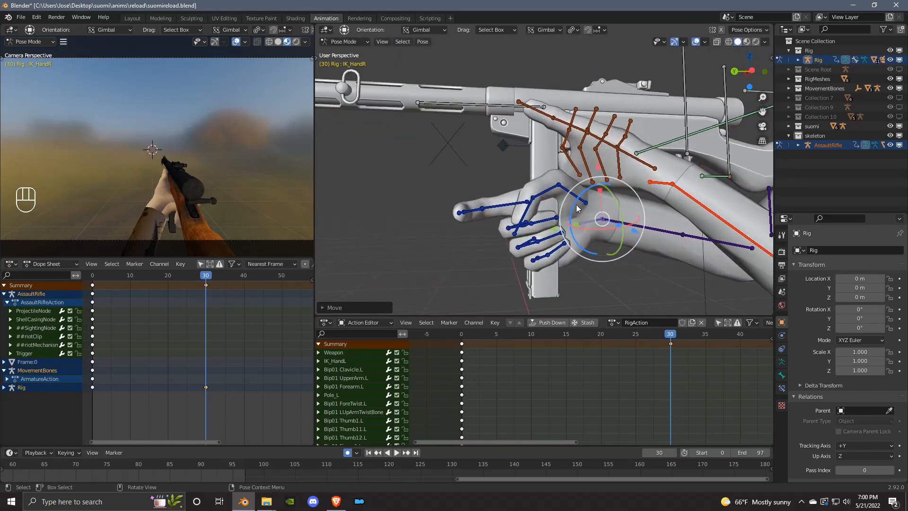
{"action": "middle_click_drag", "start_coordinate": [638, 203], "coordinate": [653, 217]}
{"action": "key", "text": "r"}
{"action": "left_click", "coordinate": [622, 203]}
{"action": "key", "text": "g"}
{"action": "left_click", "coordinate": [620, 219]}
- Pose the right hand's finger bones, including Bip01 Finger12.R, so the fingers curl around the magazine
{"action": "left_click", "coordinate": [465, 189]}
{"action": "middle_click_drag", "start_coordinate": [466, 190], "coordinate": [483, 112]}
{"action": "scroll", "coordinate": [573, 169], "scroll_direction": "up", "scroll_amount": 3}
{"action": "key", "text": "g"}
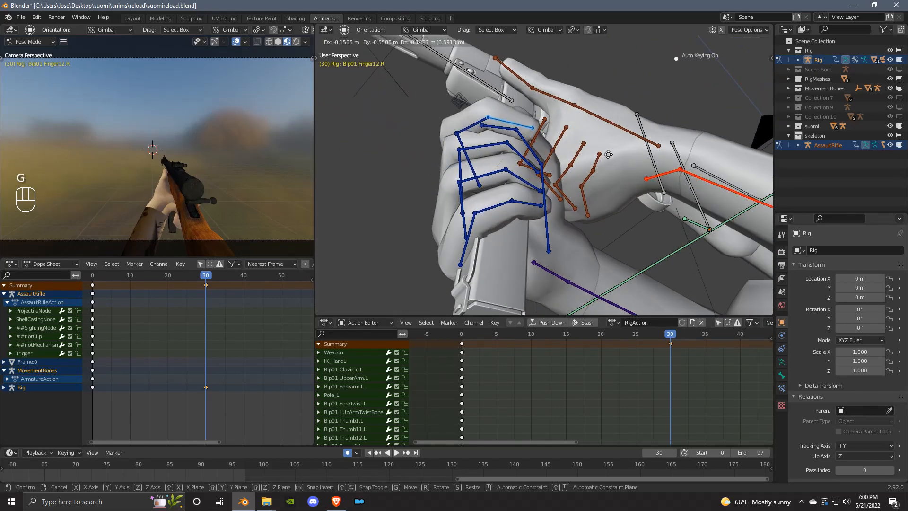
{"action": "middle_click_drag", "start_coordinate": [510, 177], "coordinate": [525, 171]}
{"action": "key", "text": "g"}
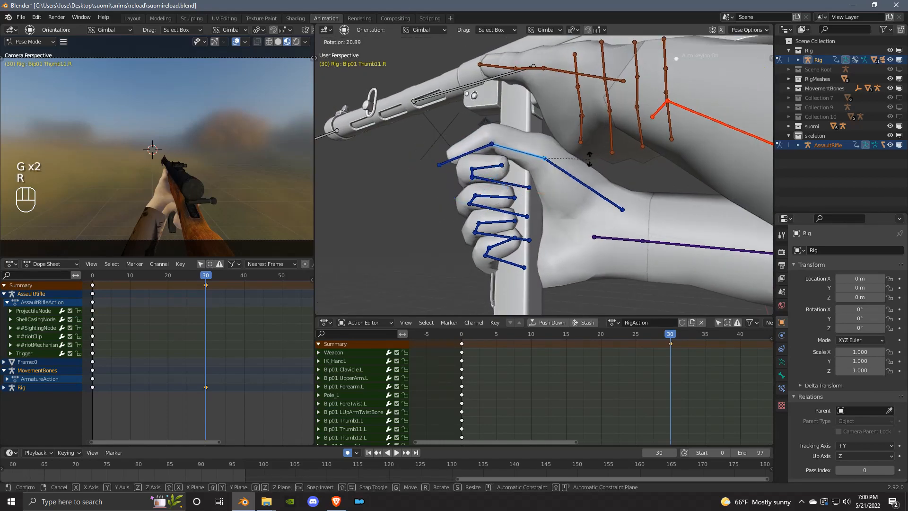
- Rotate the Bip01 Thumb11.R bone to fit the right thumb around the magazine
{"action": "left_click", "coordinate": [523, 163]}
{"action": "middle_click_drag", "start_coordinate": [523, 164], "coordinate": [728, 76]}
{"action": "key", "text": "r"}
{"action": "scroll", "coordinate": [501, 170], "scroll_direction": "down", "scroll_amount": 4}
- Select the MovementBones armature's Motion bone in the top view and trackball-rotate it at frame 30 to tilt the rifle and arms
{"action": "left_click", "coordinate": [748, 57]}
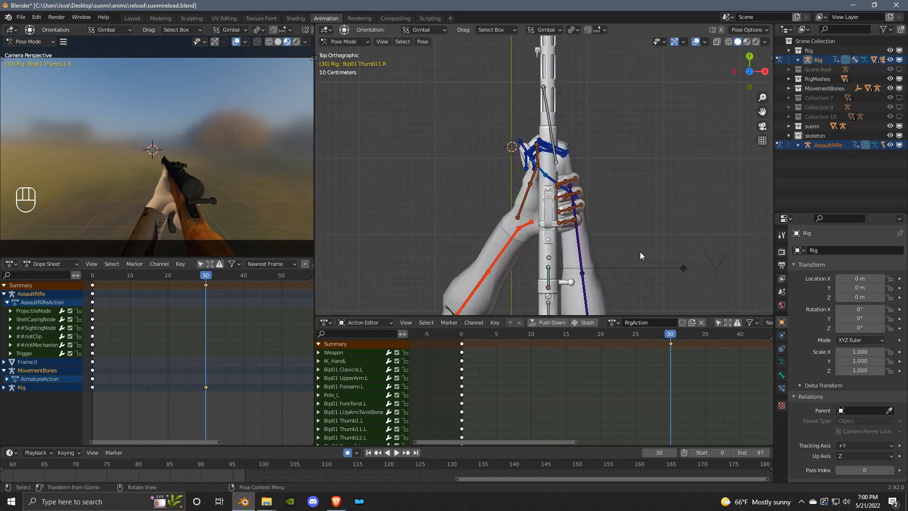
{"action": "left_click", "coordinate": [632, 272]}
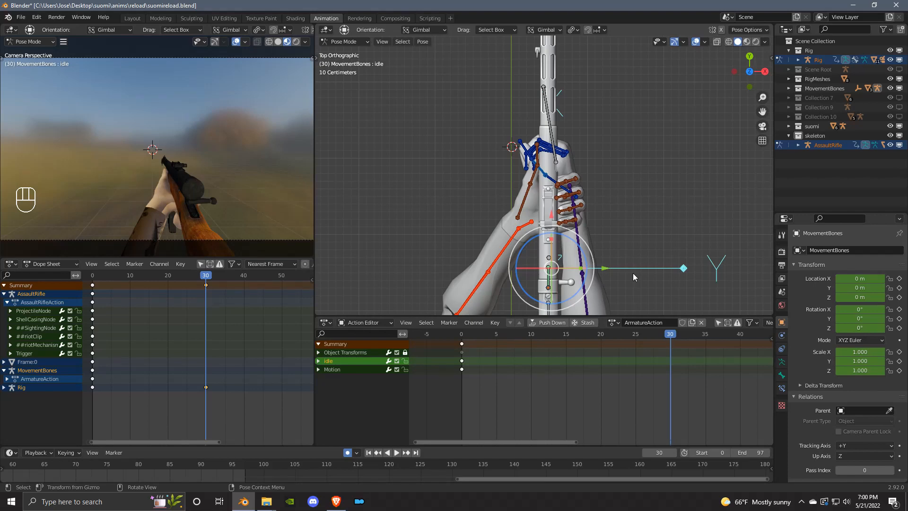
{"action": "left_click", "coordinate": [633, 274]}
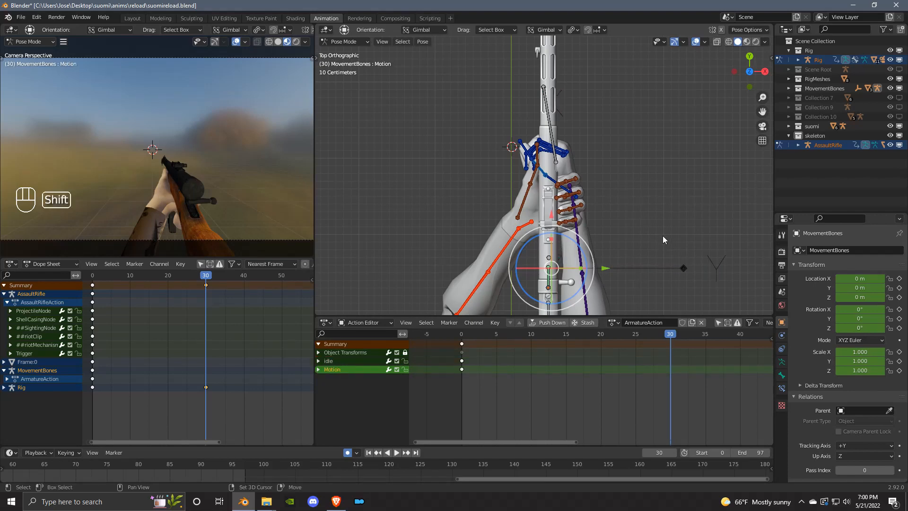
{"action": "key", "text": "r"}
{"action": "key", "text": "r"}
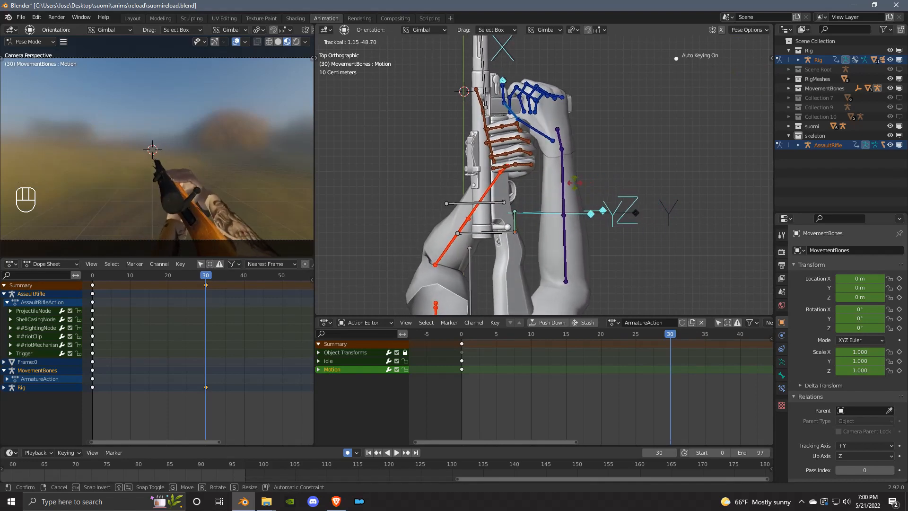
{"action": "left_click", "coordinate": [608, 172]}
- Move the Motion bone about -0.55 m in X and -0.32 m in Y to reposition the tilted rifle before the camera
{"action": "key", "text": "g"}
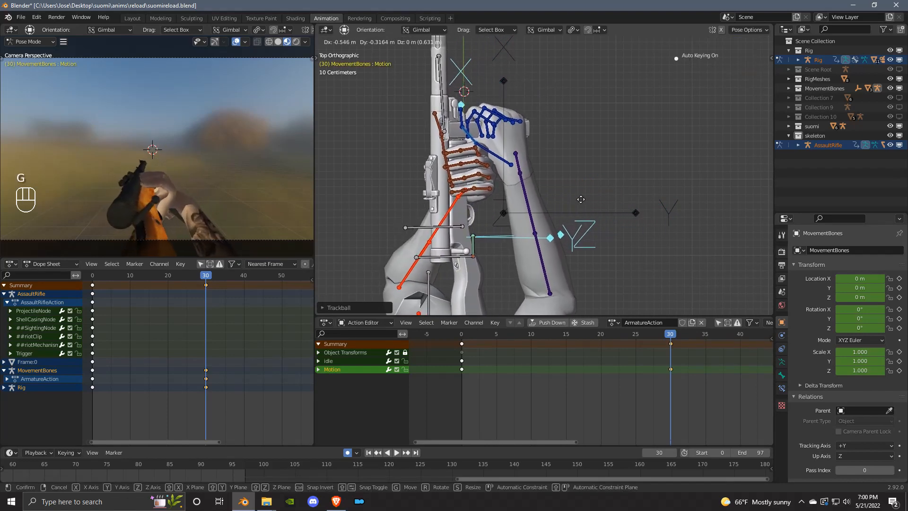
{"action": "left_click", "coordinate": [580, 199]}
{"action": "key", "text": "g"}
{"action": "left_click", "coordinate": [581, 199]}
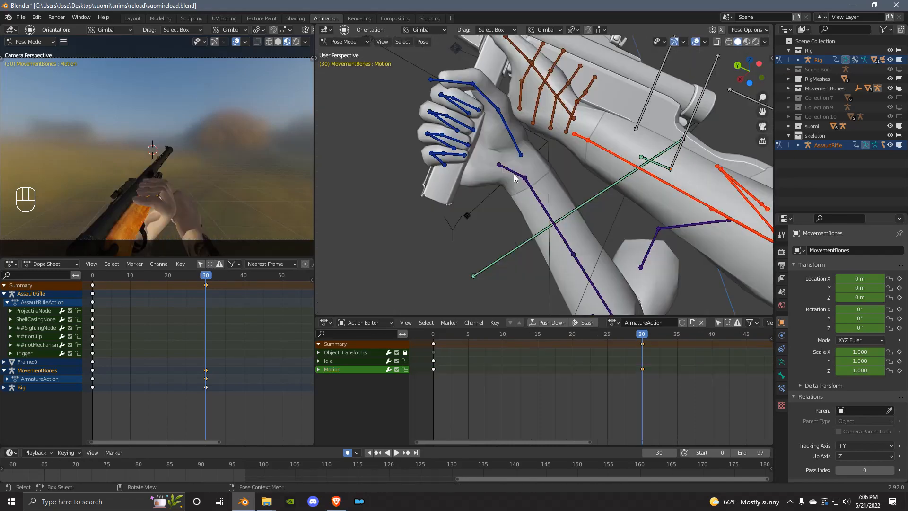
- Examine the tilted rifle and the right hand's grip on the magazine from several angles, with viewport overlays hidden and shown
{"action": "middle_click_drag", "start_coordinate": [544, 189], "coordinate": [672, 101]}
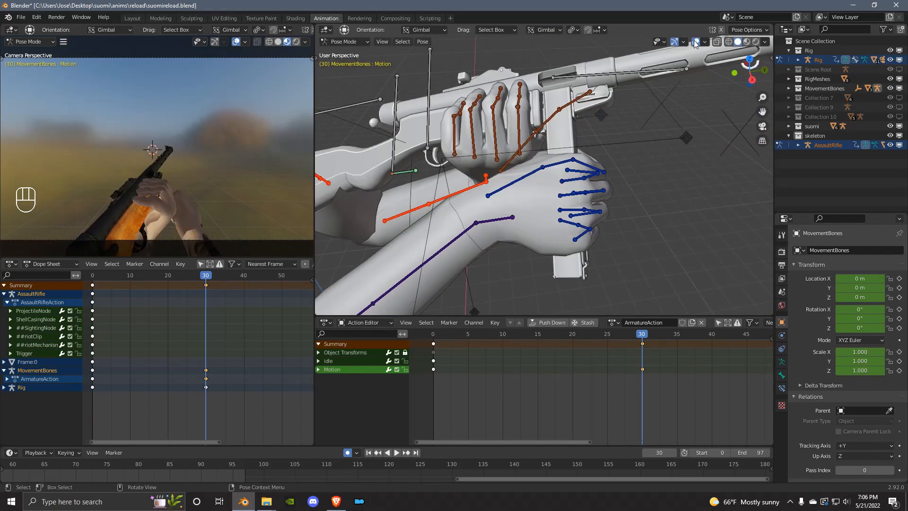
{"action": "middle_click_drag", "start_coordinate": [591, 141], "coordinate": [426, 222]}
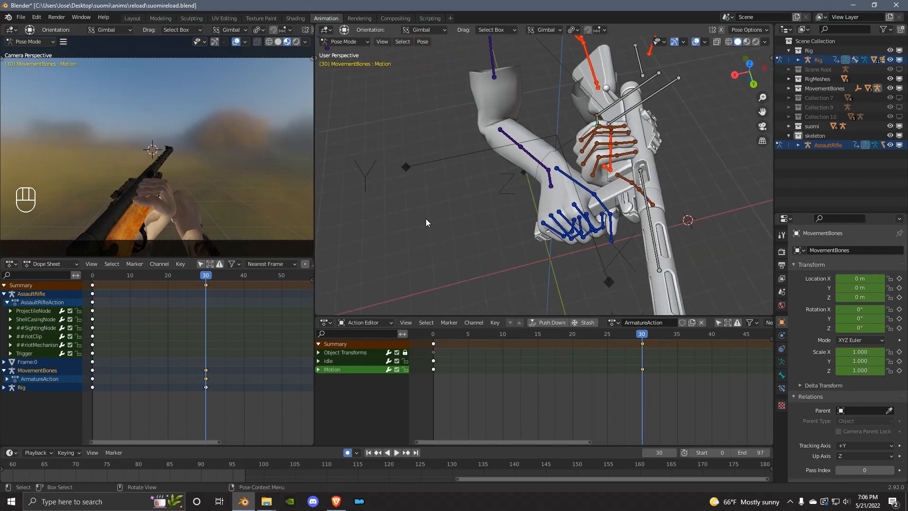
{"action": "left_click", "coordinate": [696, 43]}
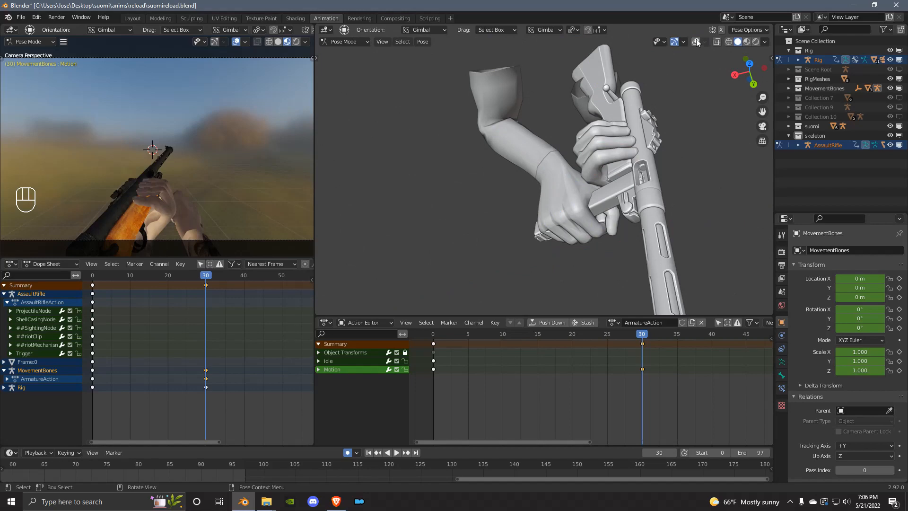
{"action": "middle_click_drag", "start_coordinate": [696, 51], "coordinate": [667, 189]}
{"action": "scroll", "coordinate": [585, 162], "scroll_direction": "up", "scroll_amount": 4}
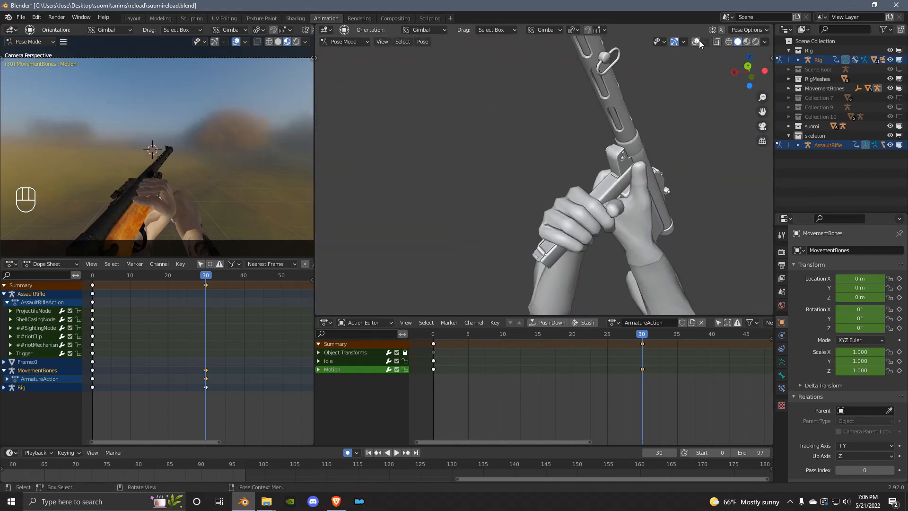
{"action": "left_click", "coordinate": [696, 43]}
{"action": "middle_click_drag", "start_coordinate": [449, 143], "coordinate": [632, 241]}
{"action": "middle_click_drag", "start_coordinate": [515, 223], "coordinate": [544, 186], "text": "shift"}
{"action": "middle_click_drag", "start_coordinate": [534, 191], "coordinate": [571, 175], "text": "shift"}
{"action": "scroll", "coordinate": [586, 165], "scroll_direction": "down", "scroll_amount": 1}
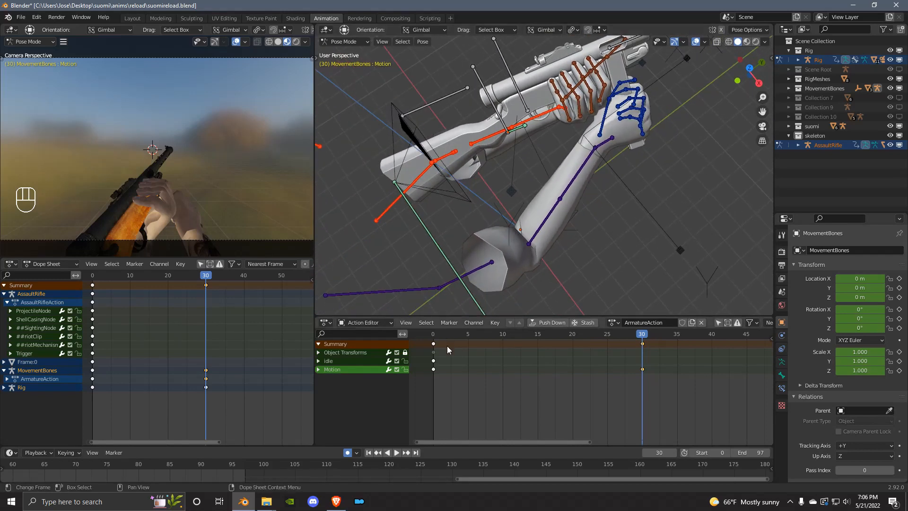
- Play the animation from frame 0 and scrub back through it to check the move into the magazine grab
{"action": "left_click", "coordinate": [434, 336]}
{"action": "key", "text": "space"}
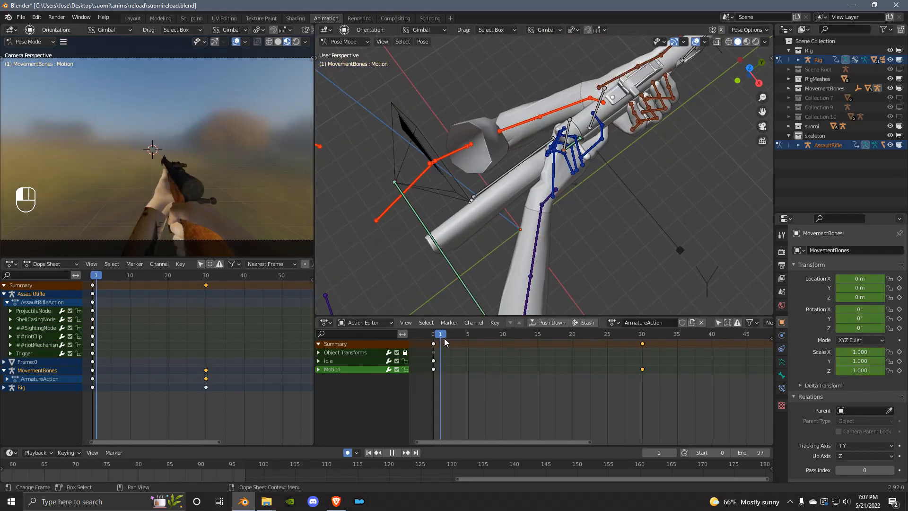
{"action": "left_click_drag", "start_coordinate": [575, 376], "coordinate": [435, 383]}
- At frame 10, select the IK_HandR bone and move the right hand about 0.88 m sideways off the rifle
{"action": "middle_click_drag", "start_coordinate": [600, 208], "coordinate": [569, 222]}
{"action": "left_click", "coordinate": [571, 224]}
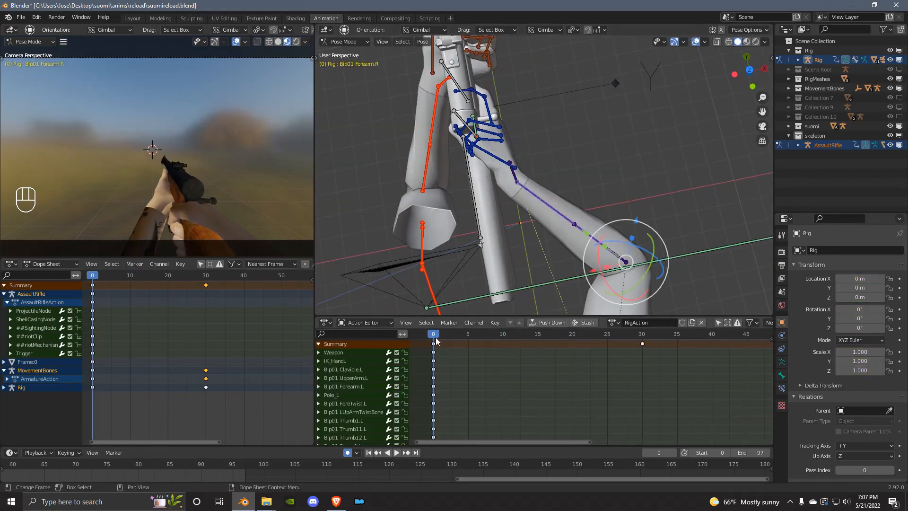
{"action": "left_click_drag", "start_coordinate": [436, 341], "coordinate": [502, 359]}
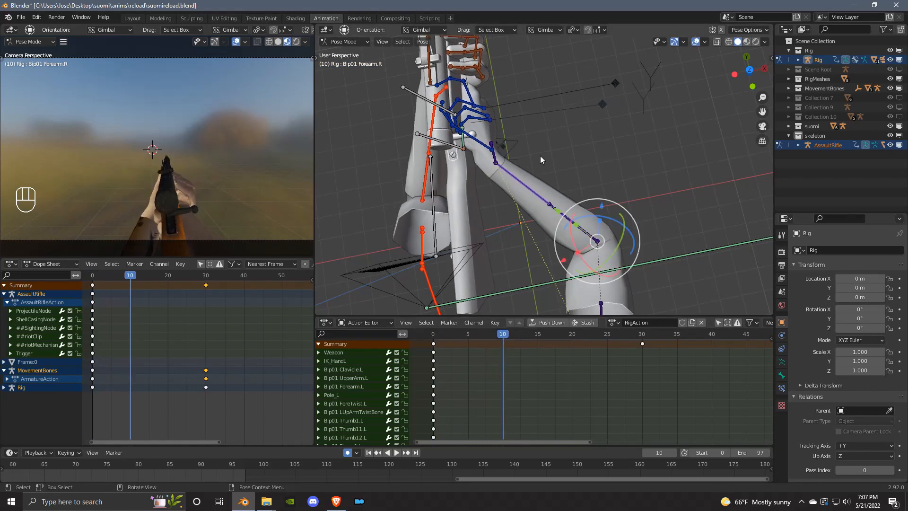
{"action": "key", "text": "g"}
{"action": "right_click", "coordinate": [554, 157]}
{"action": "left_click", "coordinate": [500, 159]}
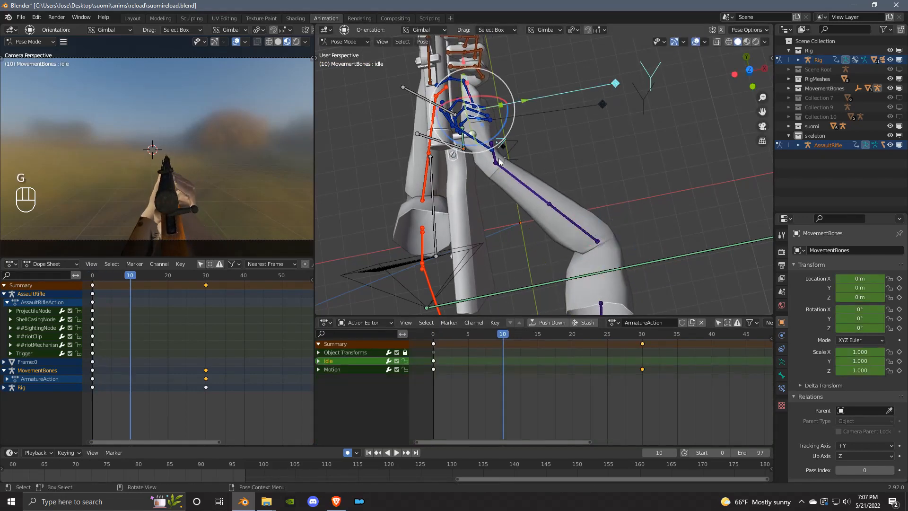
{"action": "left_click", "coordinate": [498, 159]}
{"action": "key", "text": "g"}
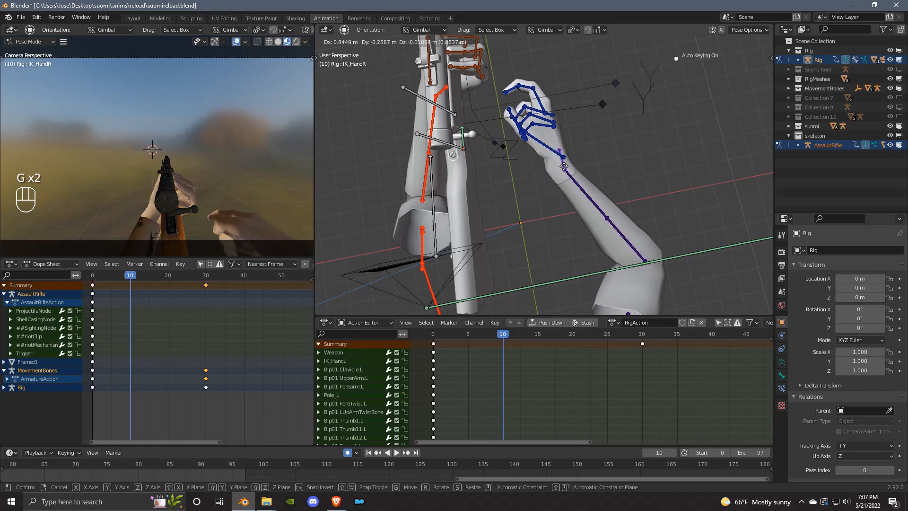
{"action": "left_click", "coordinate": [565, 164]}
- Move the IK_HandR bone backward and down so the right hand sits below the rifle stock at frame 10
{"action": "middle_click_drag", "start_coordinate": [567, 138], "coordinate": [480, 199]}
{"action": "key", "text": "g"}
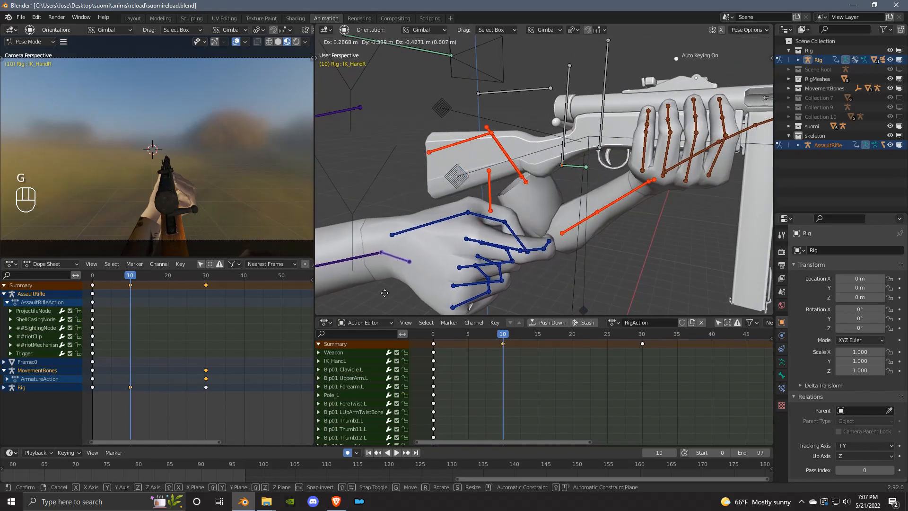
{"action": "left_click", "coordinate": [388, 270]}
- Select all the right hand's finger and thumb bones and clear their rotation to open the hand
{"action": "middle_click_drag", "start_coordinate": [389, 270], "coordinate": [464, 163], "text": "shift"}
{"action": "middle_click_drag", "start_coordinate": [465, 163], "coordinate": [555, 89]}
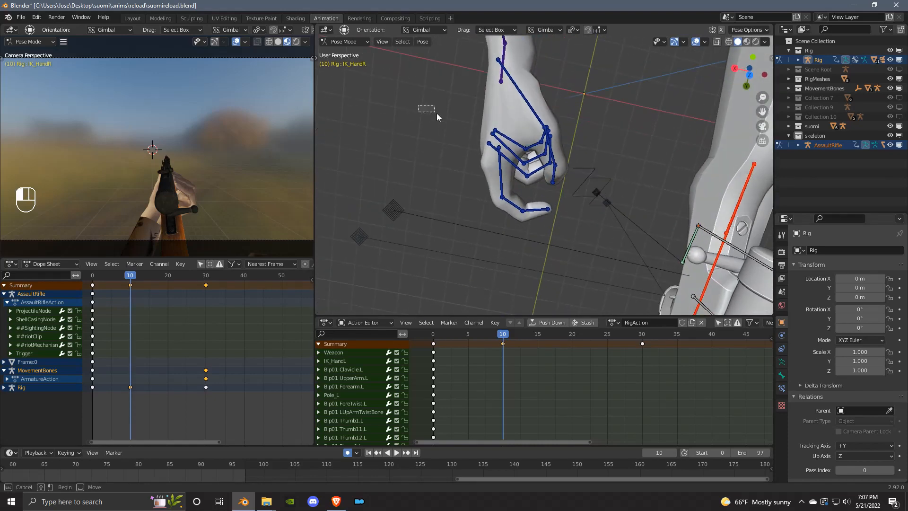
{"action": "left_click_drag", "start_coordinate": [596, 214], "coordinate": [590, 211]}
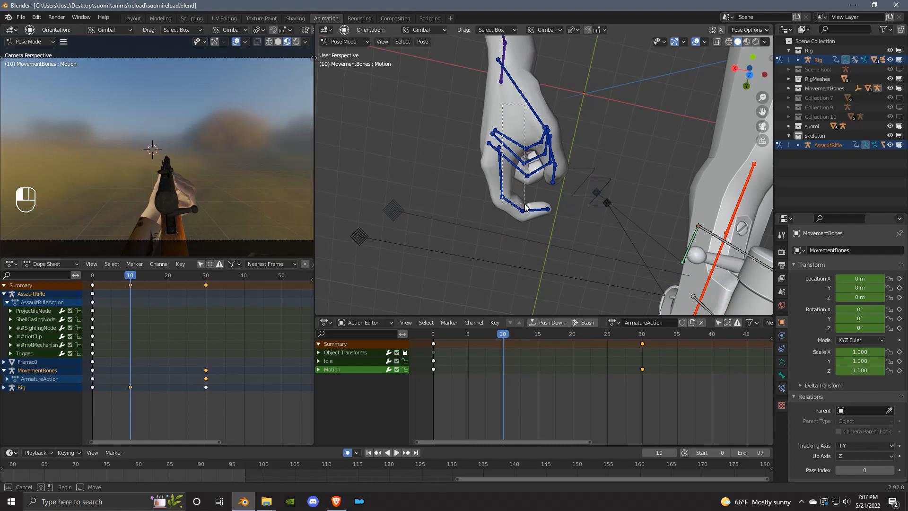
{"action": "left_click_drag", "start_coordinate": [554, 225], "coordinate": [554, 226]}
{"action": "key", "text": "g"}
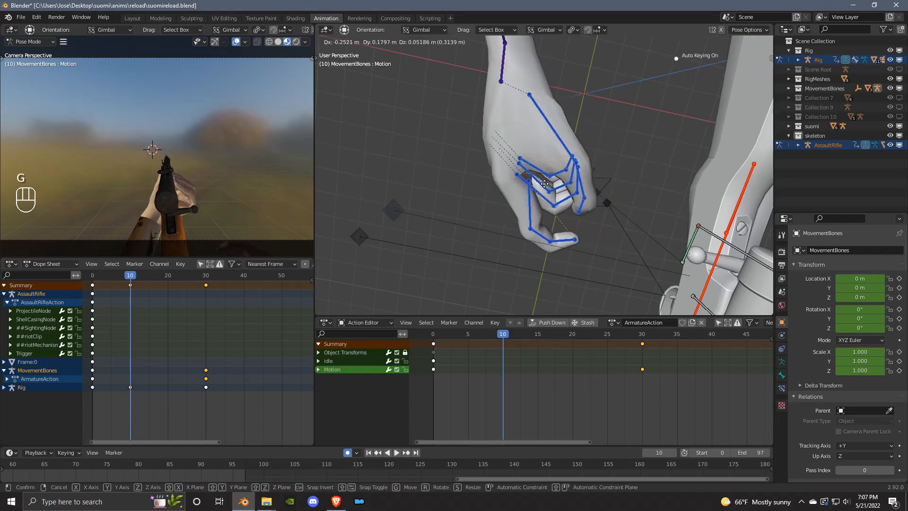
{"action": "left_click", "coordinate": [520, 154]}
{"action": "left_click", "coordinate": [423, 42]}
{"action": "mouse_move", "coordinate": [431, 64]}
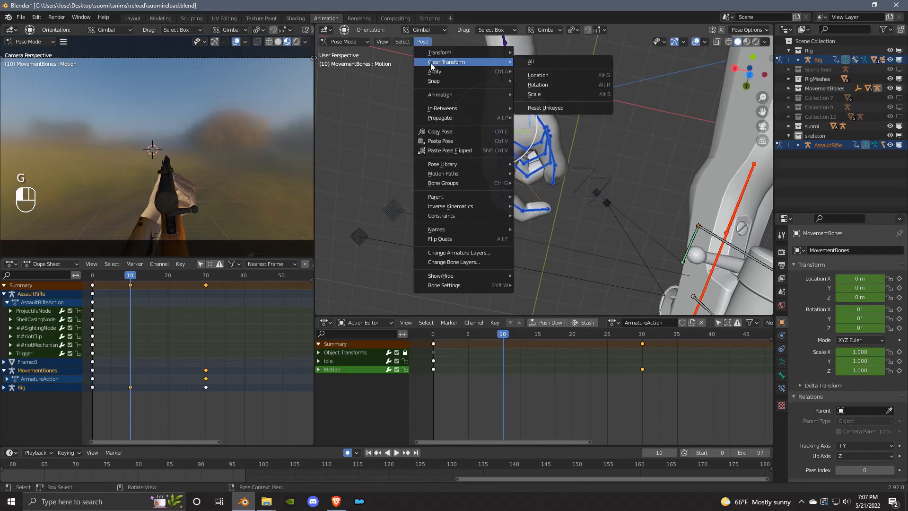
{"action": "left_click", "coordinate": [549, 84]}
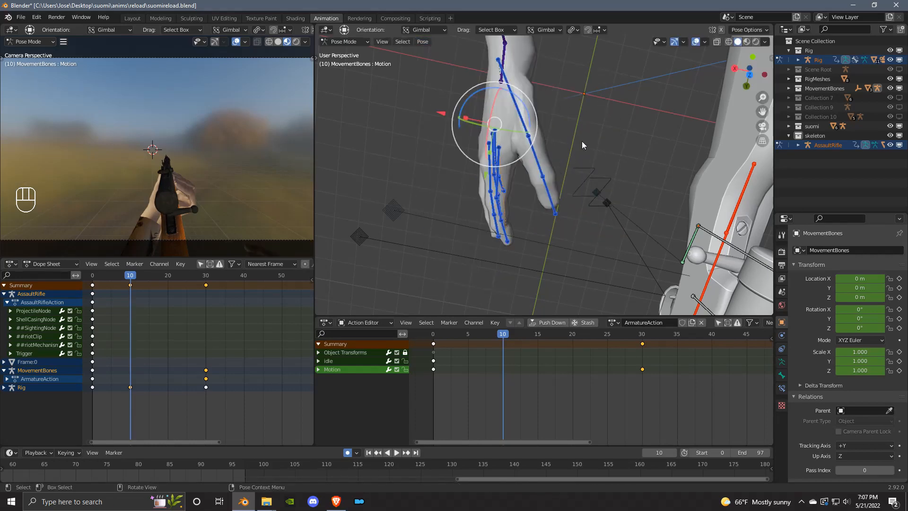
- Rotate the IK_HandR bone to angle the opened right hand at frame 10
{"action": "middle_click_drag", "start_coordinate": [582, 141], "coordinate": [643, 220]}
{"action": "left_click", "coordinate": [428, 191]}
{"action": "key", "text": "r"}
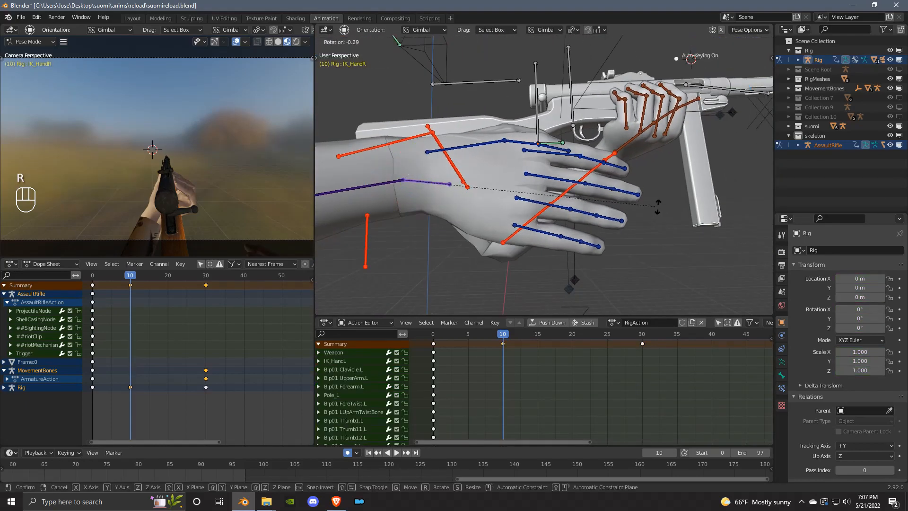
{"action": "left_click", "coordinate": [647, 205]}
- Go to frame 30 and try to move the right hand's Bip01 Finger22.R bone at the magazine
{"action": "left_click_drag", "start_coordinate": [507, 336], "coordinate": [640, 392]}
{"action": "middle_click_drag", "start_coordinate": [634, 227], "coordinate": [567, 189]}
{"action": "middle_click_drag", "start_coordinate": [619, 201], "coordinate": [458, 136], "text": "shift"}
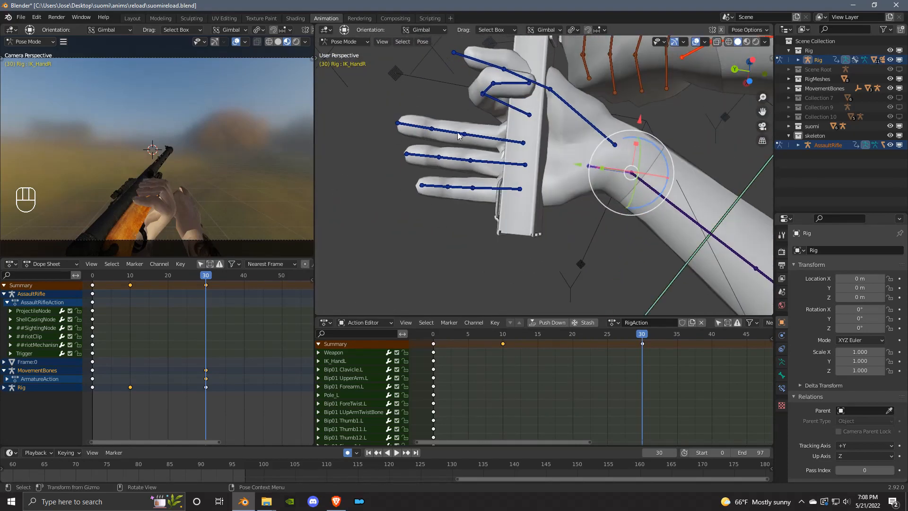
{"action": "left_click", "coordinate": [405, 124]}
{"action": "middle_click_drag", "start_coordinate": [405, 124], "coordinate": [520, 211], "text": "shift"}
{"action": "key", "text": "g"}
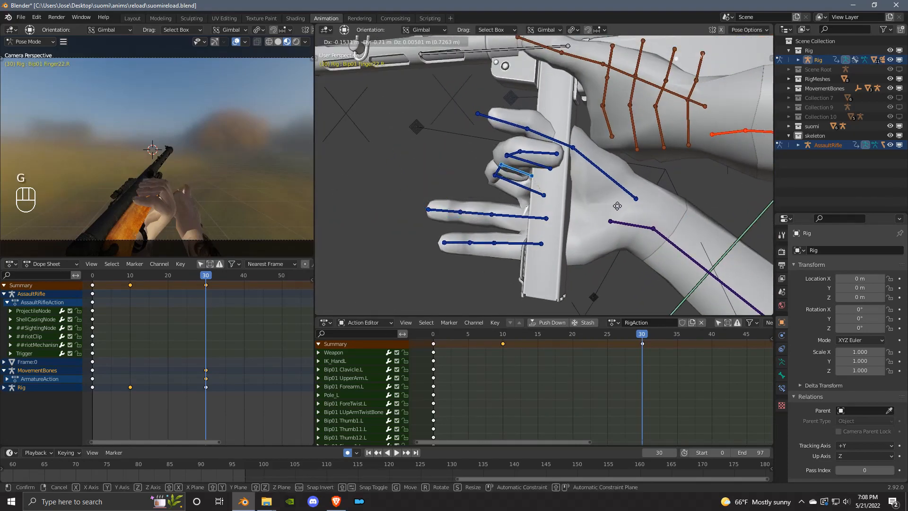
{"action": "right_click", "coordinate": [617, 206]}
{"action": "middle_click_drag", "start_coordinate": [615, 203], "coordinate": [511, 130]}
{"action": "key", "text": "g"}
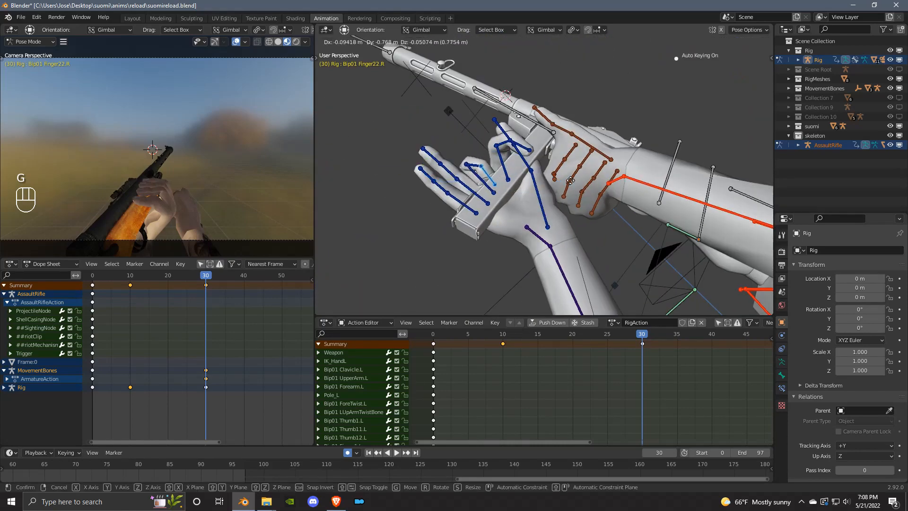
{"action": "right_click", "coordinate": [561, 155]}
{"action": "middle_click_drag", "start_coordinate": [562, 155], "coordinate": [625, 181]}
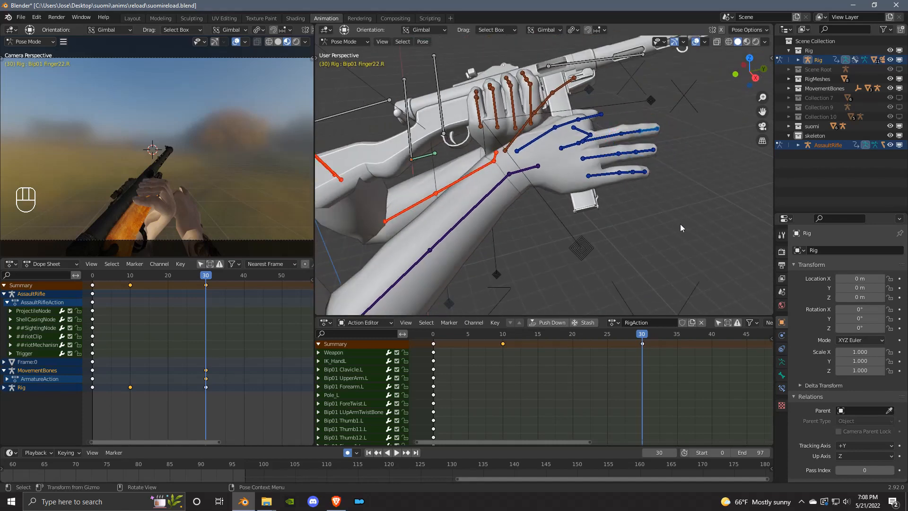
- Play and scrub between frames 10 and 30 to compare the right hand's finger poses
{"action": "left_click", "coordinate": [504, 335]}
{"action": "key", "text": "space"}
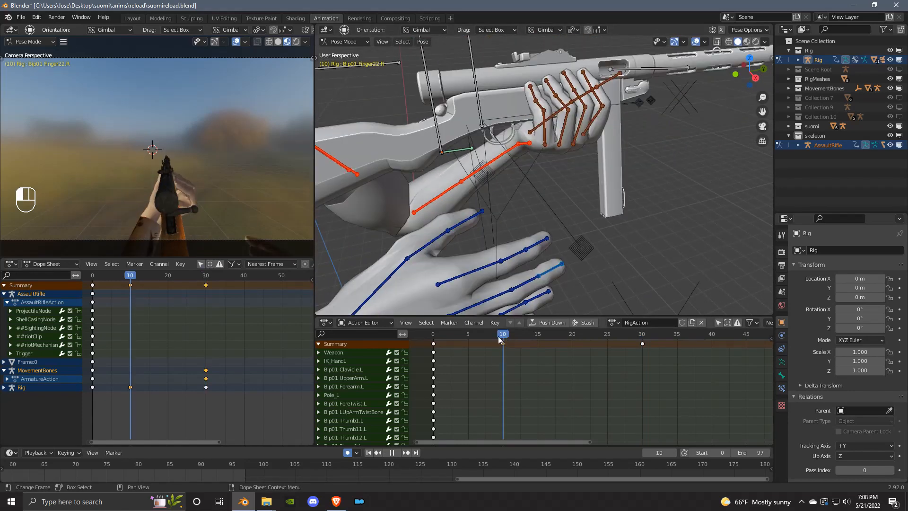
{"action": "left_click_drag", "start_coordinate": [498, 335], "coordinate": [643, 378]}
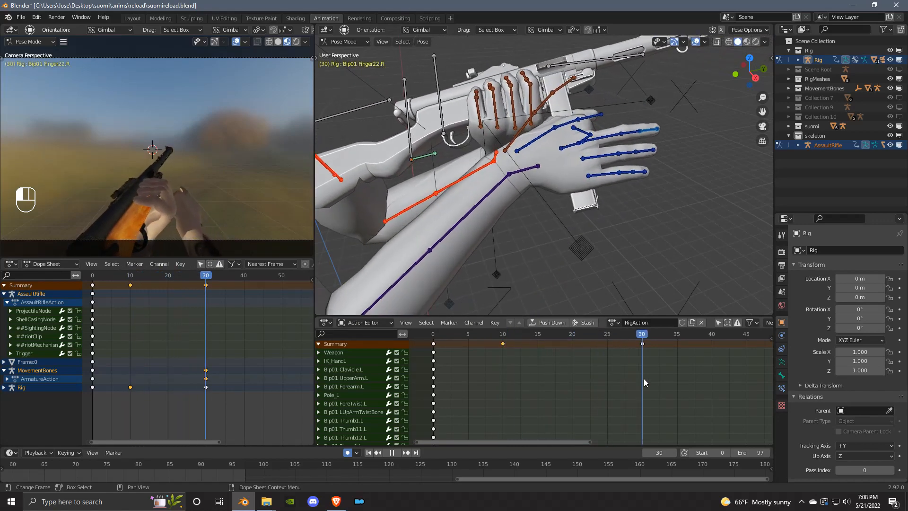
{"action": "middle_click_drag", "start_coordinate": [624, 246], "coordinate": [574, 237]}
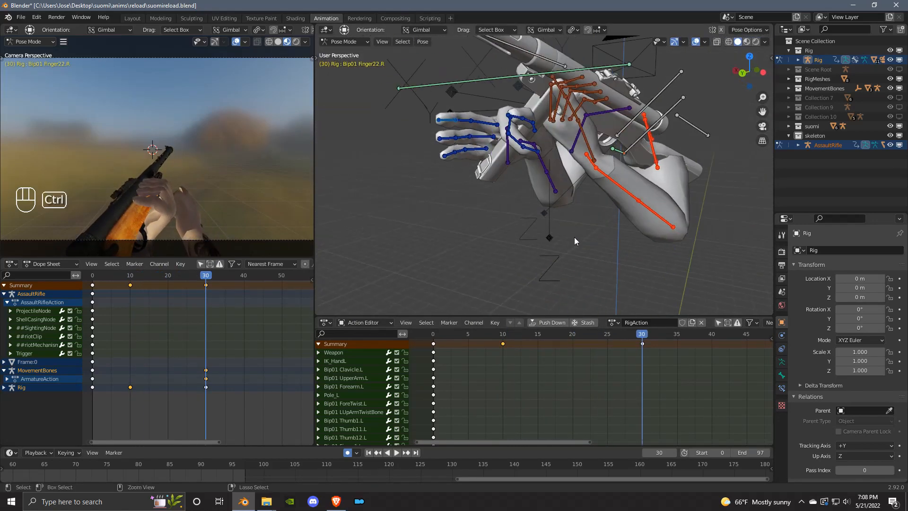
- Undo the frame 10 edits to the right hand, including the IK_HandR moves and rotation and the cleared finger rotations
{"action": "key", "text": "ctrl+z"}
{"action": "key", "text": "ctrl+z"}
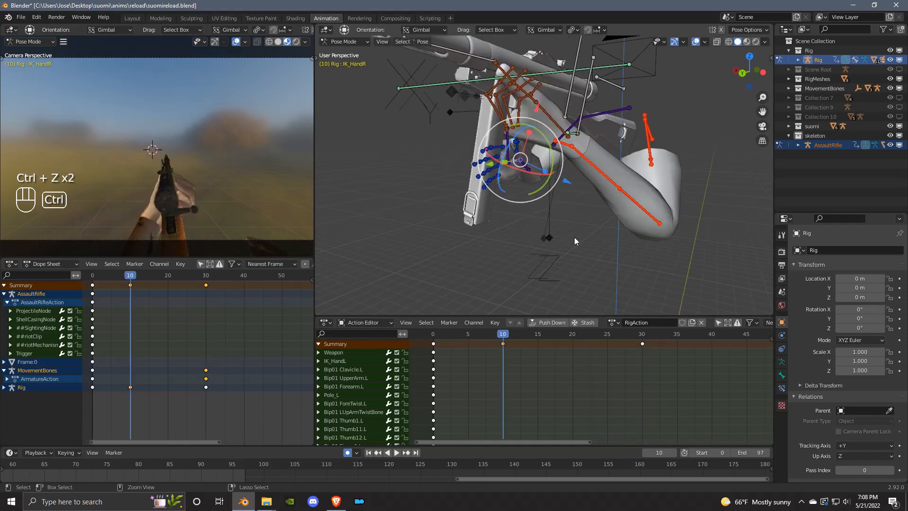
{"action": "key", "text": "ctrl+z"}
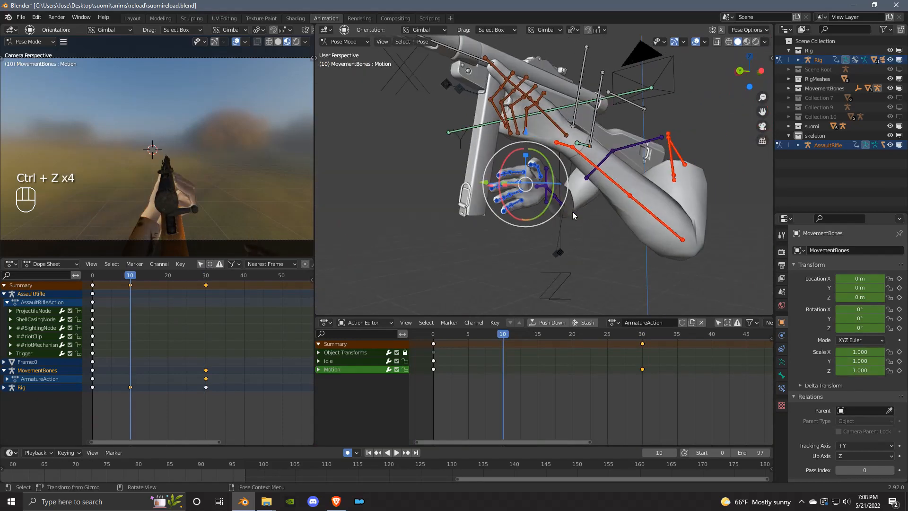
{"action": "key", "text": "ctrl+z"}
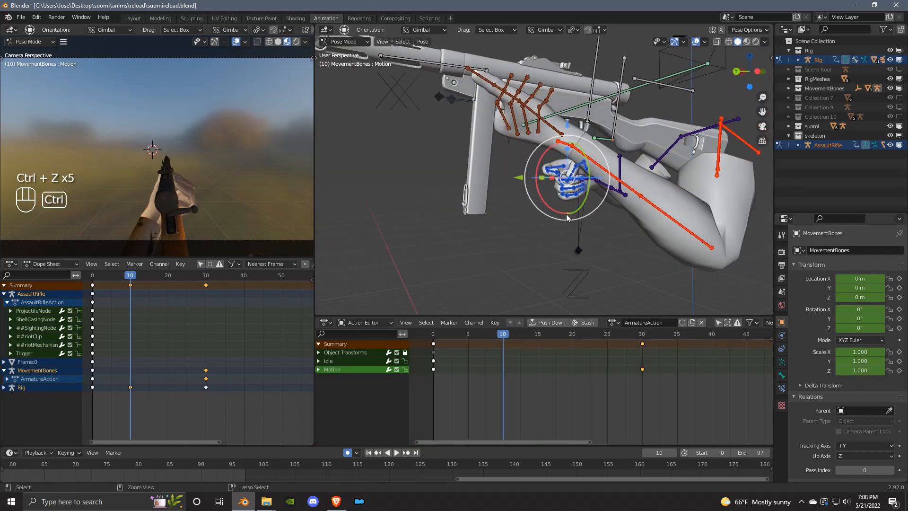
{"action": "key", "text": "ctrl+z"}
{"action": "key", "text": "ctrl+z"}
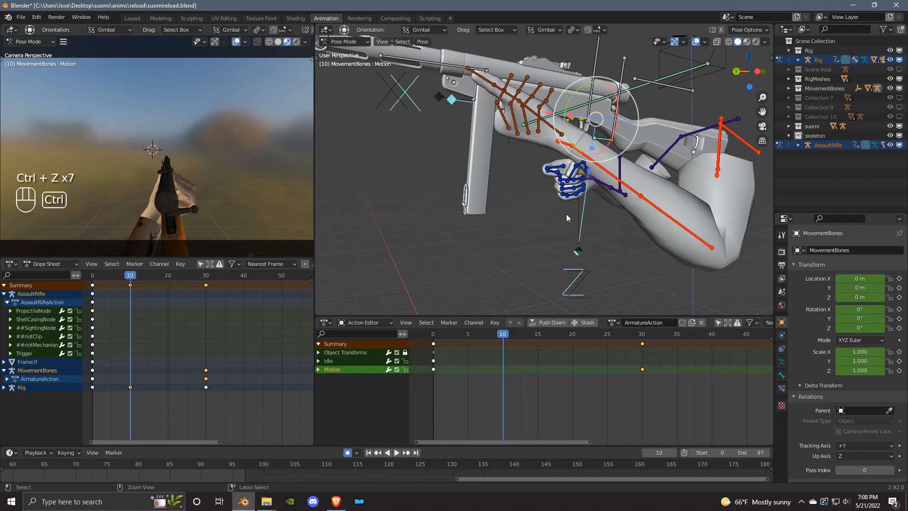
{"action": "key", "text": "ctrl+z"}
{"action": "key", "text": "ctrl+z"}
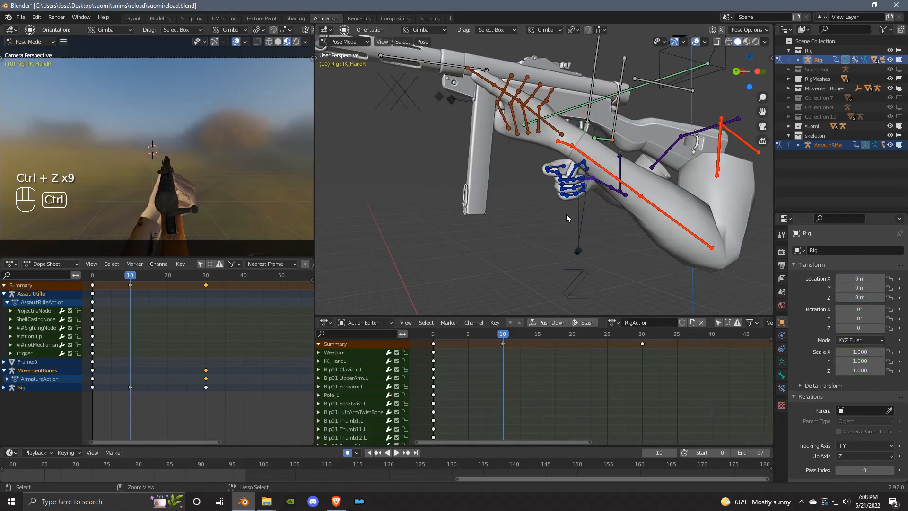
{"action": "key", "text": "ctrl+z"}
{"action": "key", "text": "ctrl+z"}
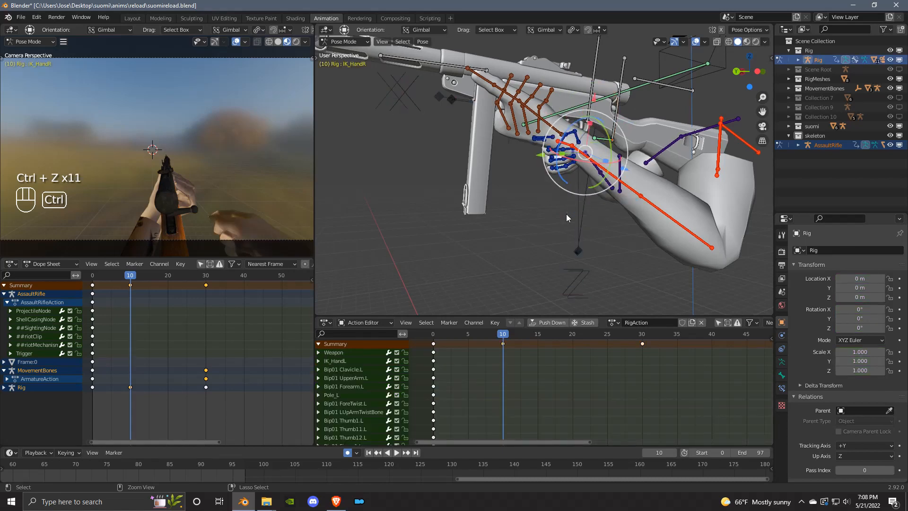
{"action": "key", "text": "ctrl+z"}
{"action": "key", "text": "ctrl+z"}
{"action": "key", "text": "ctrl+z"}
{"action": "key", "text": "ctrl+z"}
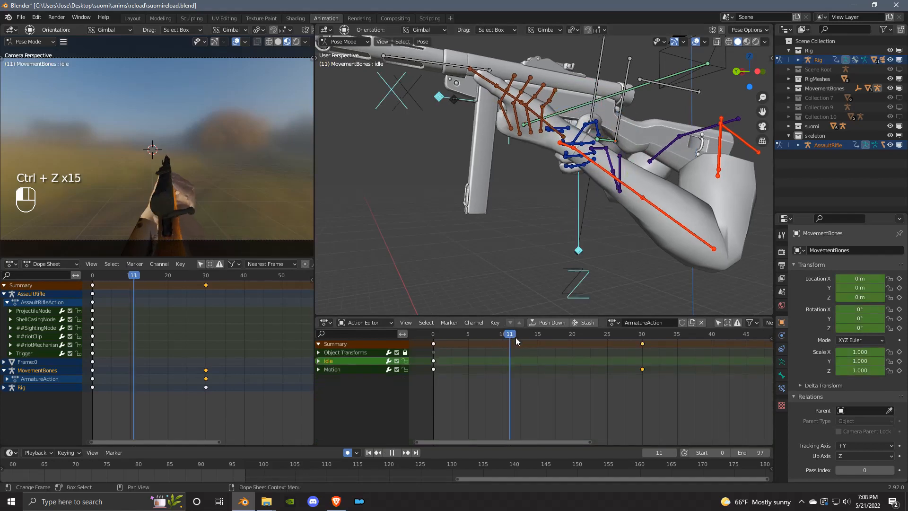
- At frame 30, insert a Location & Rotation keyframe on the right hand's finger bones gripping the magazine
{"action": "left_click_drag", "start_coordinate": [516, 337], "coordinate": [649, 381]}
{"action": "middle_click_drag", "start_coordinate": [615, 302], "coordinate": [532, 173]}
{"action": "left_click_drag", "start_coordinate": [527, 169], "coordinate": [622, 282]}
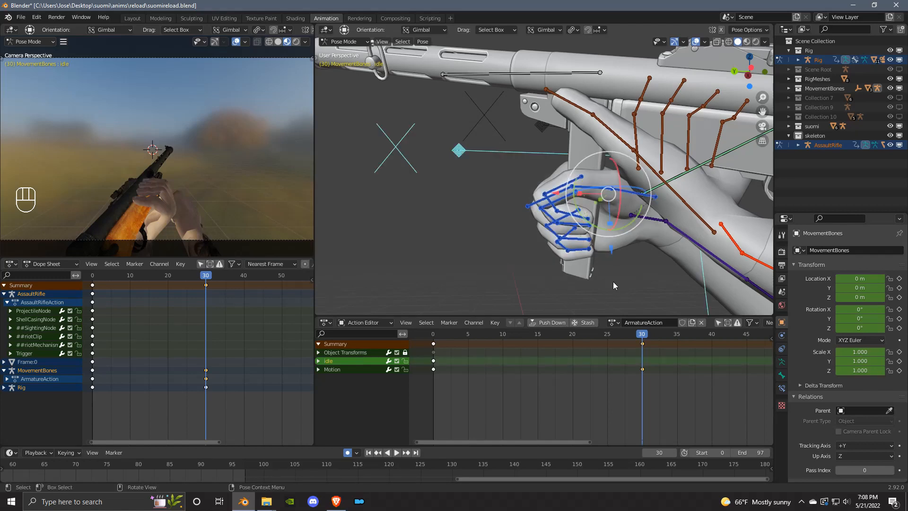
{"action": "key", "text": "g"}
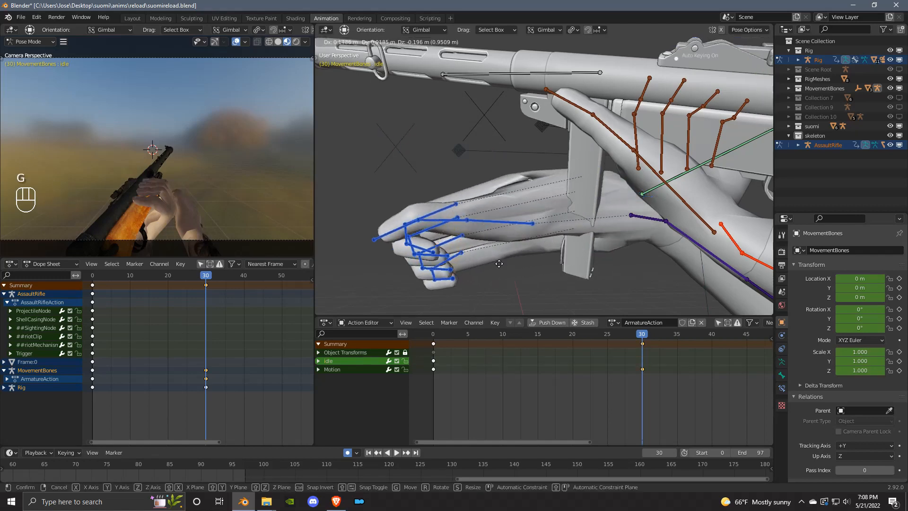
{"action": "right_click", "coordinate": [534, 206]}
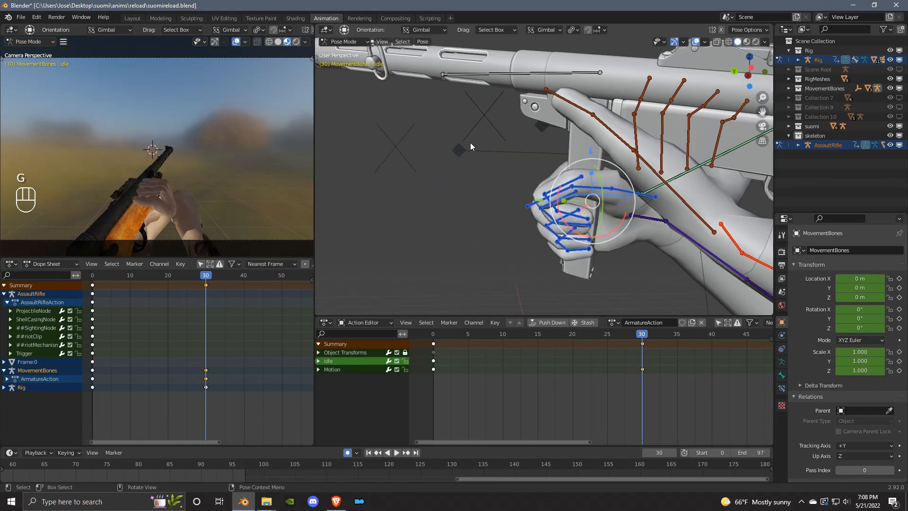
{"action": "key", "text": "i"}
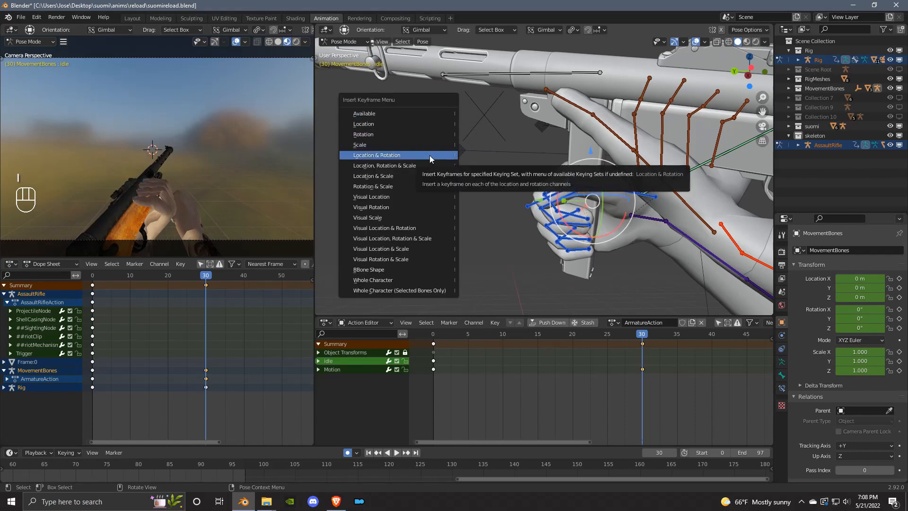
{"action": "left_click", "coordinate": [372, 153]}
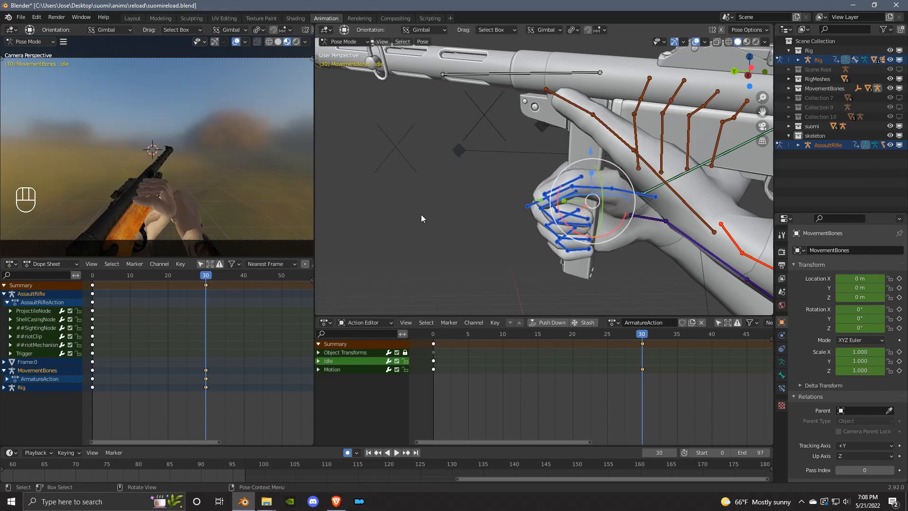
{"action": "left_click", "coordinate": [457, 236]}
{"action": "middle_click_drag", "start_coordinate": [612, 271], "coordinate": [565, 266], "text": "shift"}
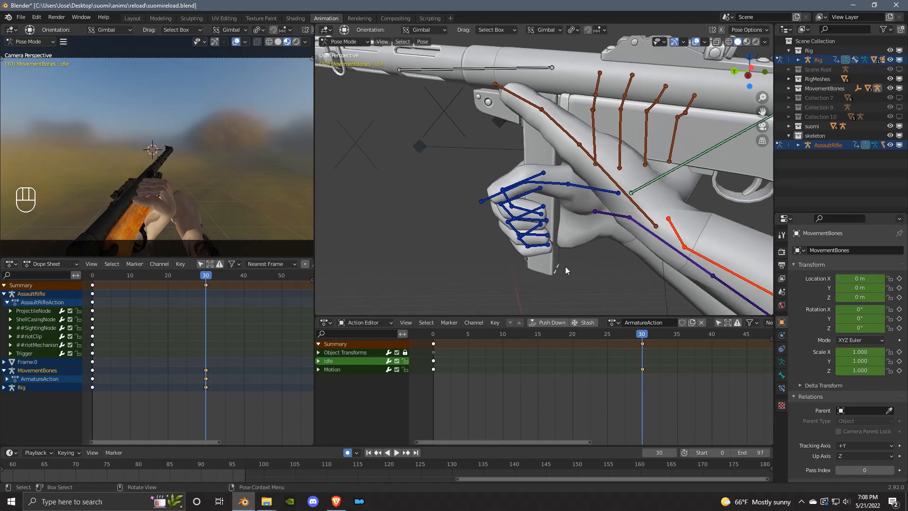
- At frame 12, move the IK_HandR bone to carry the right hand out and away from the weapon
{"action": "left_click", "coordinate": [597, 213]}
{"action": "left_click", "coordinate": [422, 263]}
{"action": "middle_click_drag", "start_coordinate": [422, 264], "coordinate": [466, 275]}
{"action": "left_click_drag", "start_coordinate": [637, 334], "coordinate": [515, 352]}
{"action": "middle_click_drag", "start_coordinate": [544, 283], "coordinate": [613, 219]}
{"action": "left_click", "coordinate": [520, 193]}
{"action": "key", "text": "g"}
{"action": "left_click", "coordinate": [573, 221]}
{"action": "key", "text": "g"}
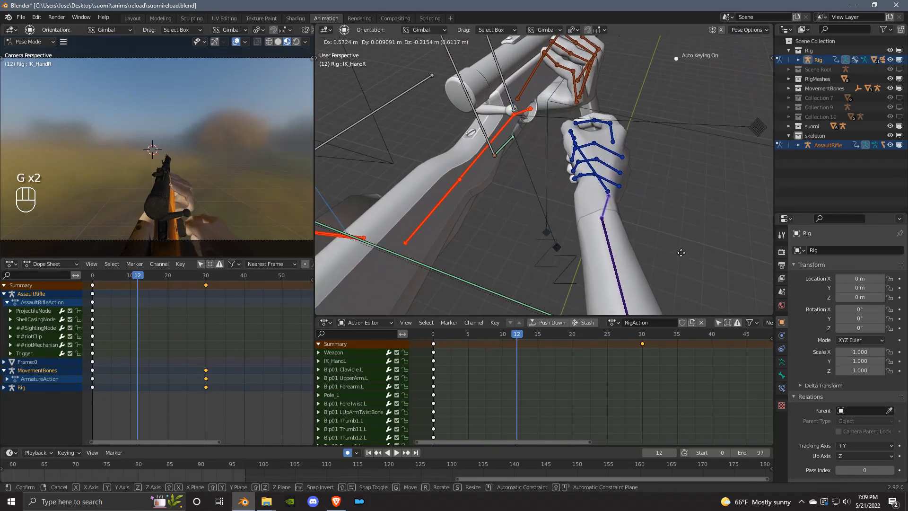
{"action": "left_click", "coordinate": [716, 266]}
{"action": "middle_click_drag", "start_coordinate": [662, 217], "coordinate": [589, 173]}
{"action": "key", "text": "g"}
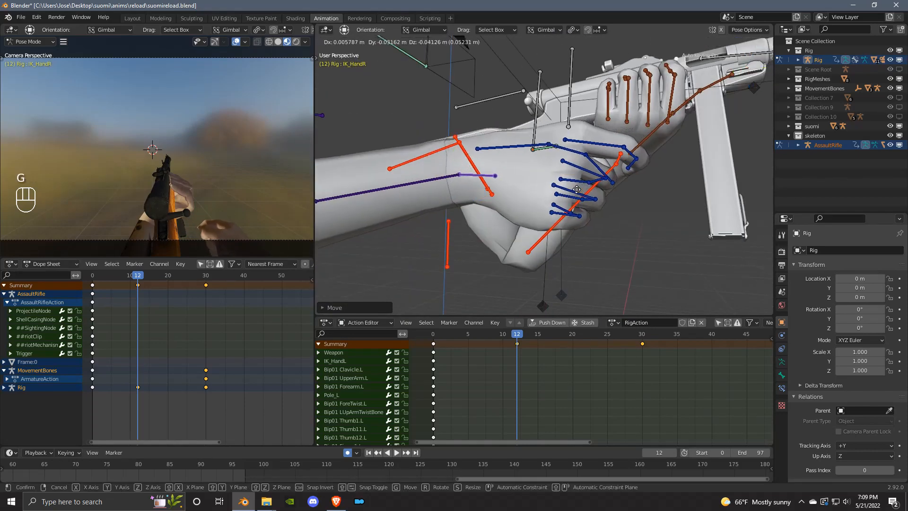
{"action": "left_click", "coordinate": [535, 198]}
- Scrub and play the animation to check the right hand's reach towards the magazine
{"action": "middle_click_drag", "start_coordinate": [534, 198], "coordinate": [565, 282]}
{"action": "left_click_drag", "start_coordinate": [487, 333], "coordinate": [509, 351]}
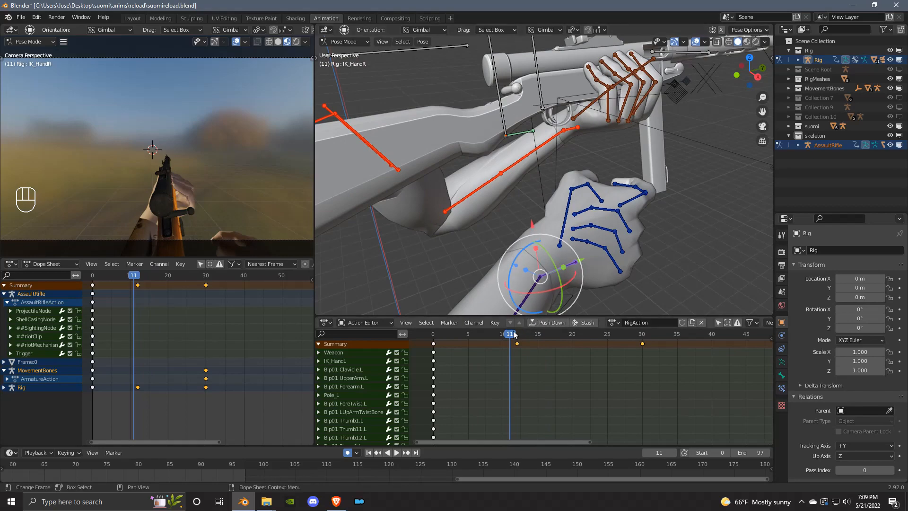
{"action": "key", "text": "space"}
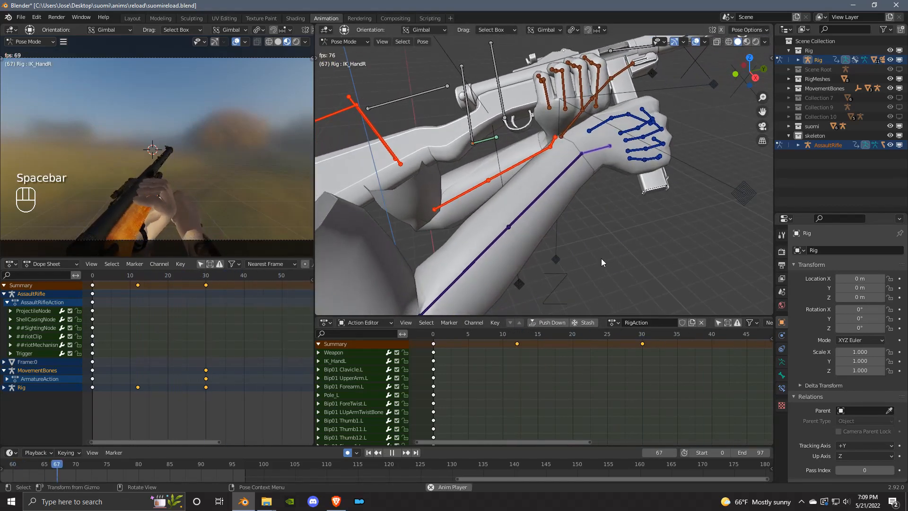
{"action": "key", "text": "space"}
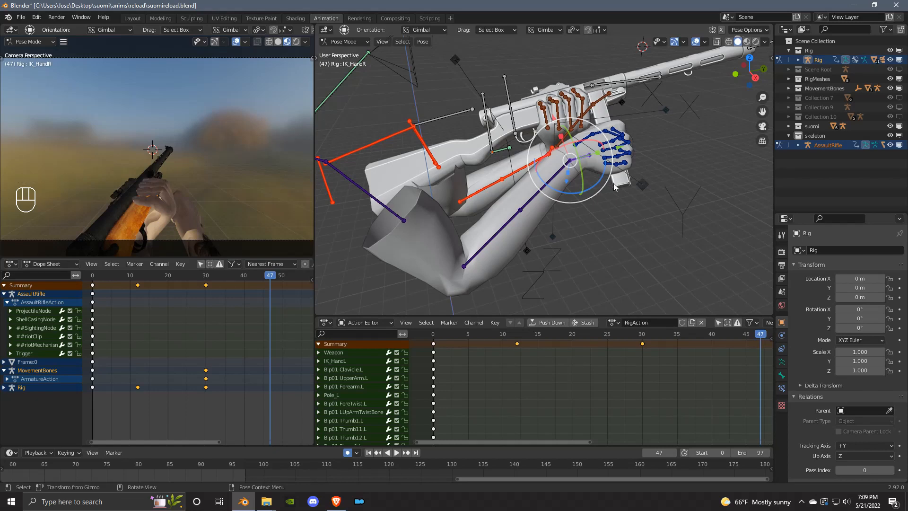
{"action": "middle_click_drag", "start_coordinate": [613, 183], "coordinate": [603, 190]}
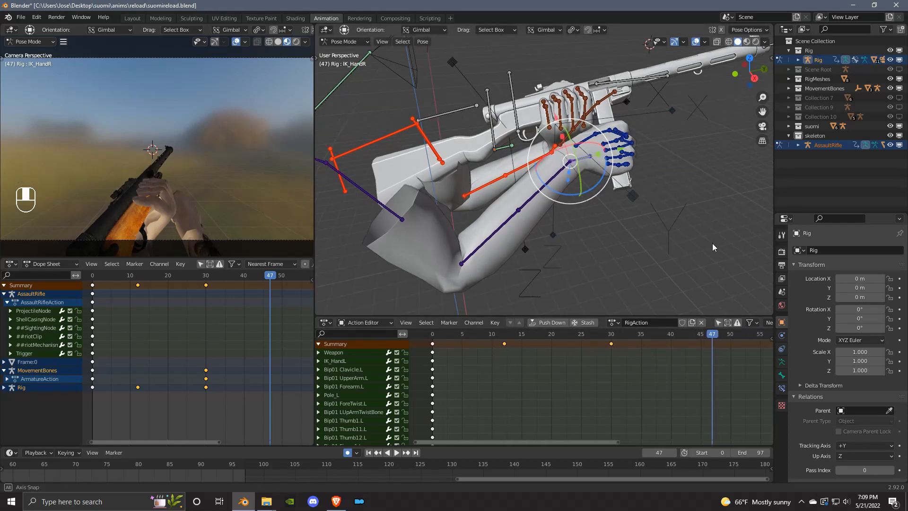
{"action": "middle_click_drag", "start_coordinate": [712, 243], "coordinate": [647, 238]}
- Duplicate the AssaultRifle armature's frame 0 keyframes for all weapon bones to frame 30
{"action": "left_click", "coordinate": [609, 339]}
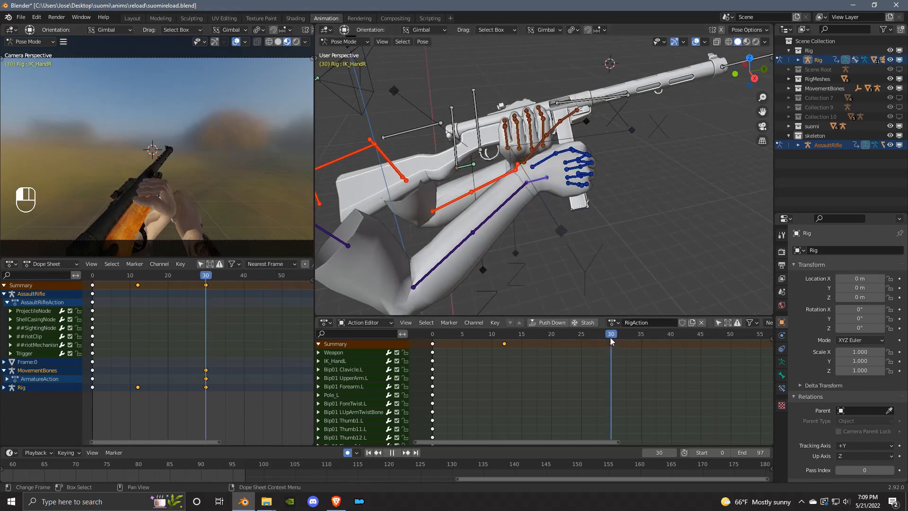
{"action": "left_click", "coordinate": [477, 109]}
{"action": "middle_click_drag", "start_coordinate": [610, 173], "coordinate": [625, 185]}
{"action": "scroll", "coordinate": [514, 96], "scroll_direction": "down", "scroll_amount": 2}
{"action": "middle_click_drag", "start_coordinate": [664, 97], "coordinate": [684, 107]}
{"action": "left_click", "coordinate": [684, 105]}
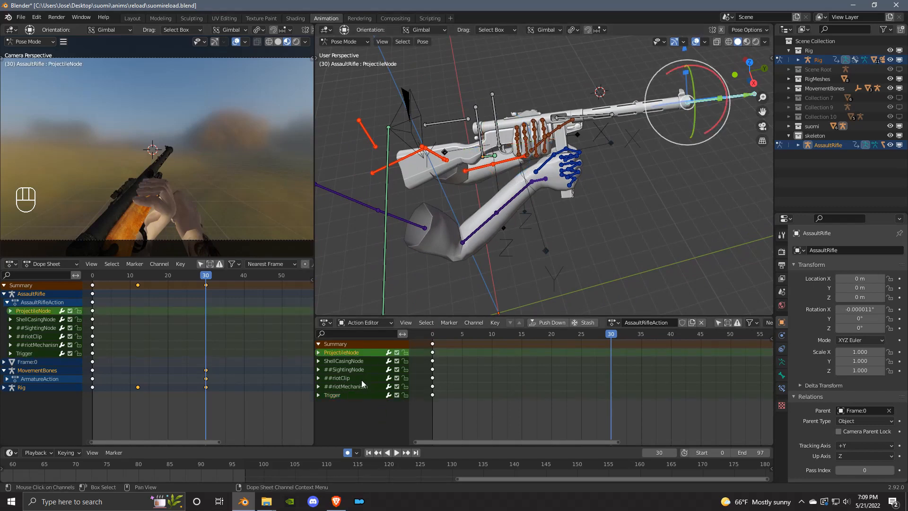
{"action": "left_click", "coordinate": [476, 367]}
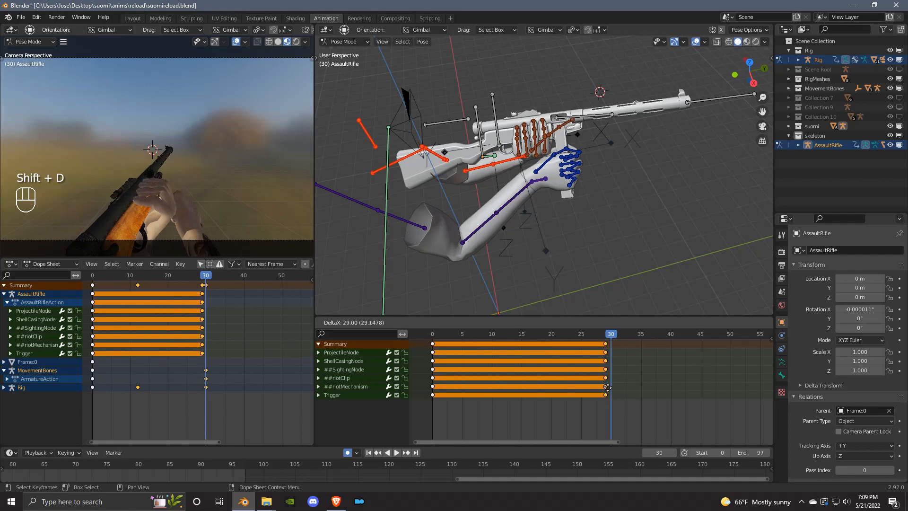
{"action": "left_click", "coordinate": [648, 377]}
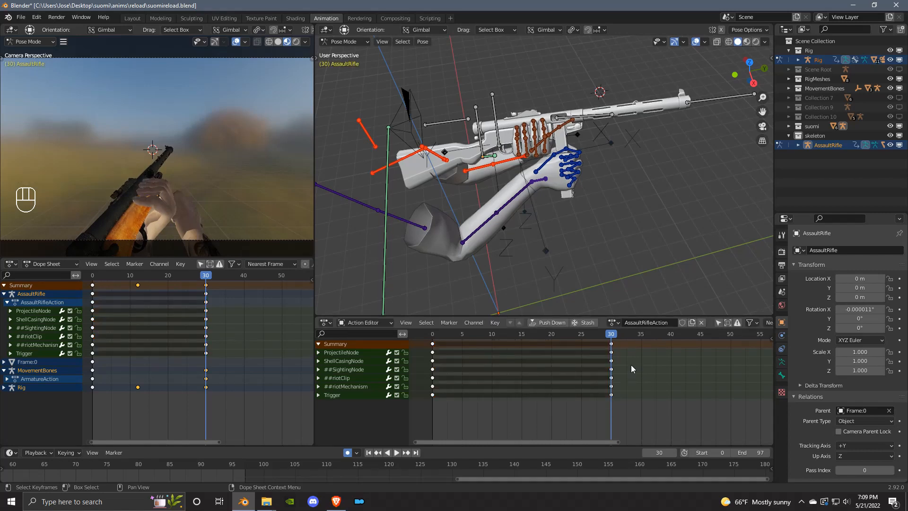
- Duplicate the weapon bones' frame 30 keyframes to frame 40 and play the animation
{"action": "left_click", "coordinate": [613, 343]}
{"action": "middle_click_drag", "start_coordinate": [629, 293], "coordinate": [608, 172]}
{"action": "scroll", "coordinate": [669, 202], "scroll_direction": "up", "scroll_amount": 3}
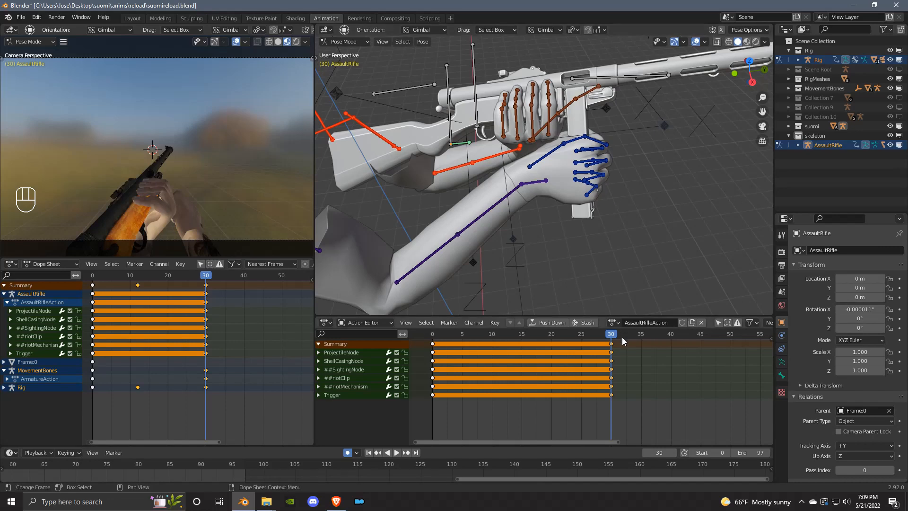
{"action": "key", "text": "shift+d"}
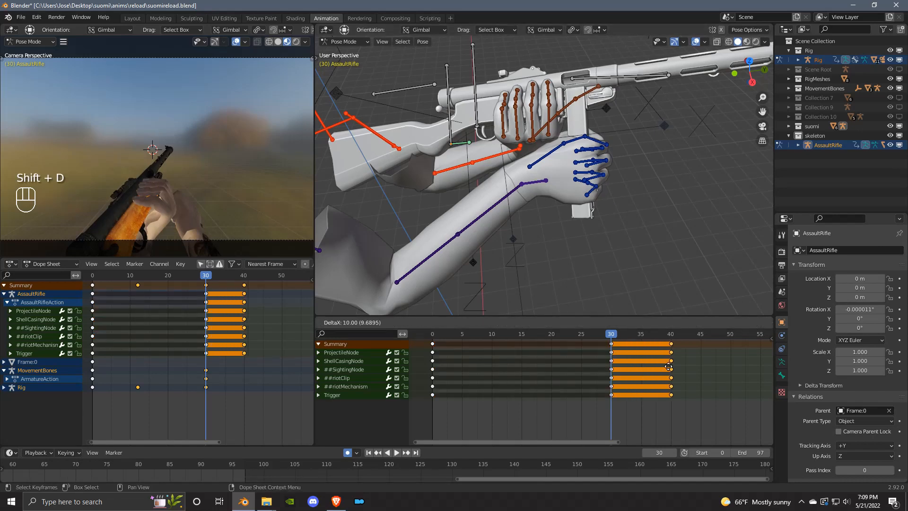
{"action": "key", "text": "Escape"}
{"action": "key", "text": "space"}
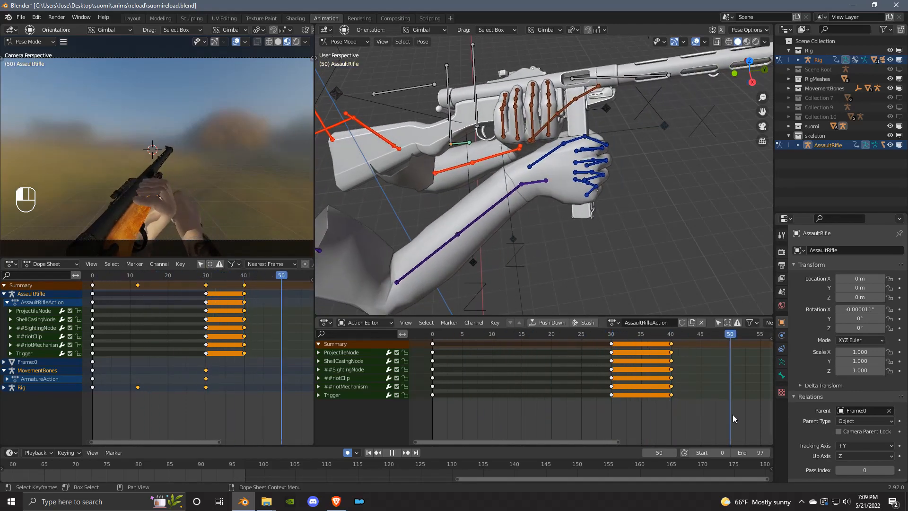
{"action": "key", "text": "space"}
{"action": "middle_click_drag", "start_coordinate": [709, 380], "coordinate": [645, 364]}
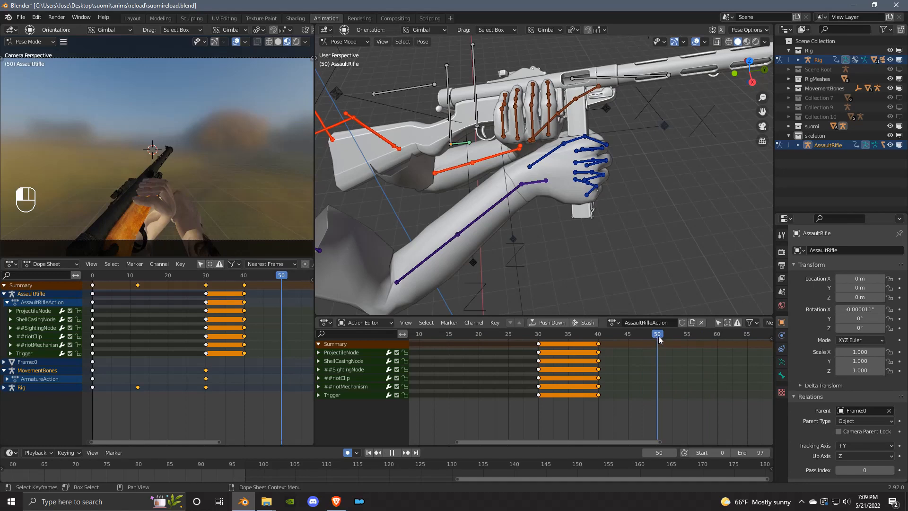
- At frame 53, move the ##riotClip bone to pull the magazine out of the weapon, and play back the motion
{"action": "left_click_drag", "start_coordinate": [658, 336], "coordinate": [675, 335]}
{"action": "middle_click_drag", "start_coordinate": [582, 255], "coordinate": [444, 194]}
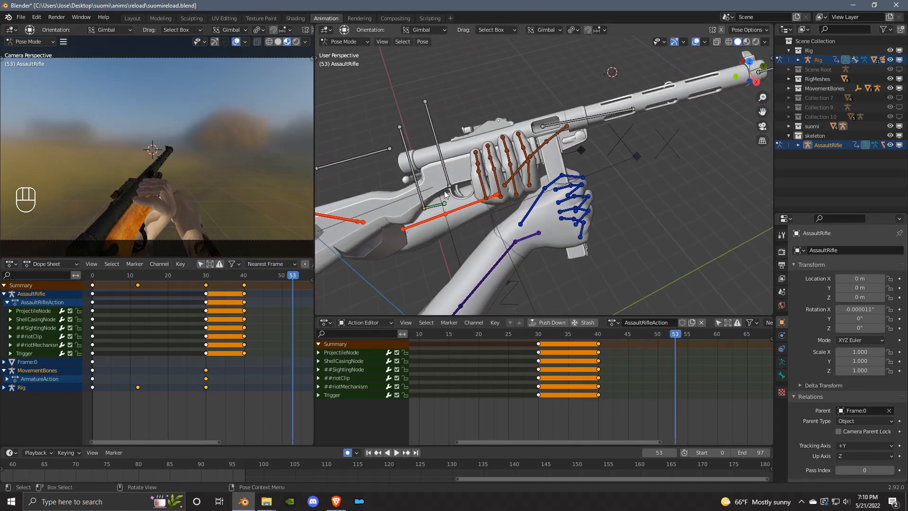
{"action": "left_click", "coordinate": [406, 148]}
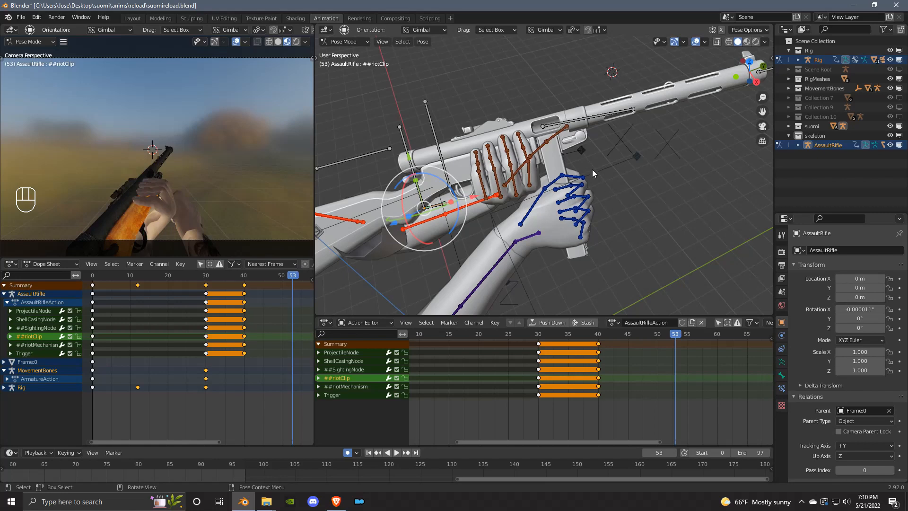
{"action": "middle_click_drag", "start_coordinate": [574, 180], "coordinate": [537, 143]}
{"action": "middle_click_drag", "start_coordinate": [422, 174], "coordinate": [437, 181]}
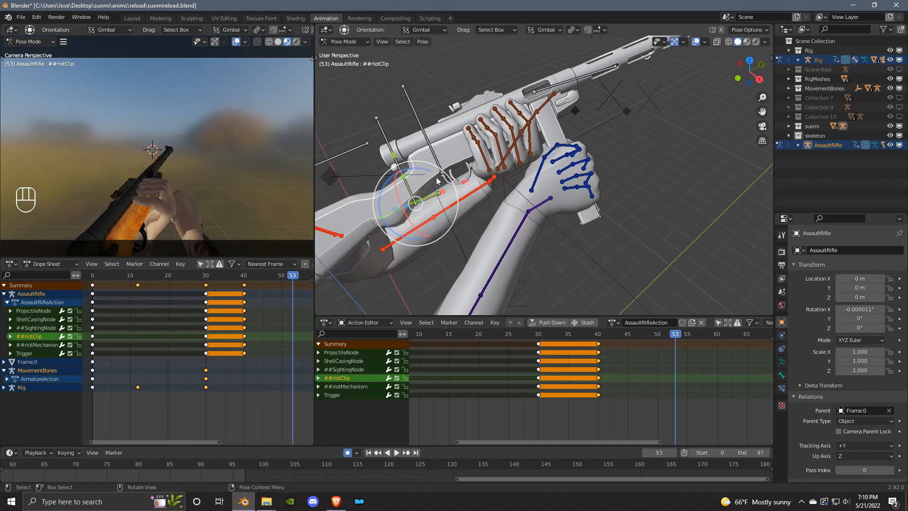
{"action": "left_click_drag", "start_coordinate": [393, 161], "coordinate": [488, 204]}
{"action": "middle_click_drag", "start_coordinate": [488, 208], "coordinate": [544, 143]}
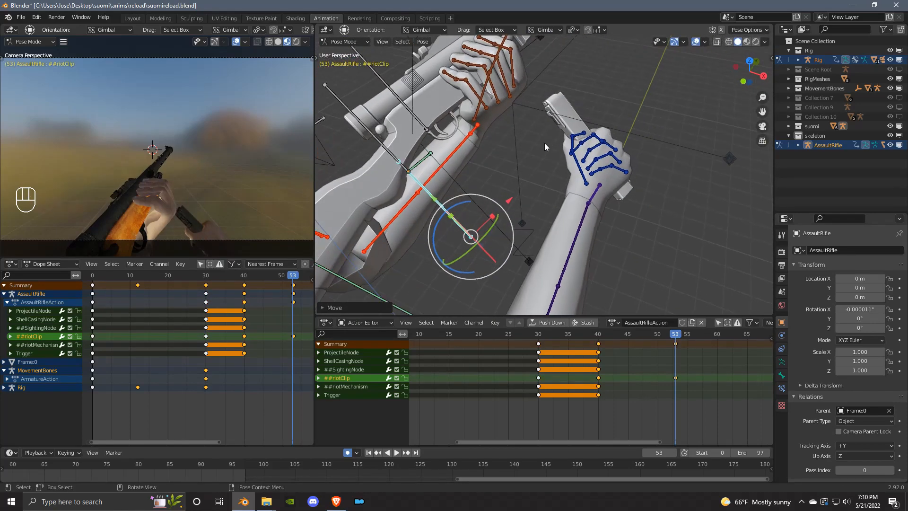
{"action": "key", "text": "g"}
{"action": "left_click", "coordinate": [566, 158]}
{"action": "scroll", "coordinate": [467, 349], "scroll_direction": "down", "scroll_amount": 3}
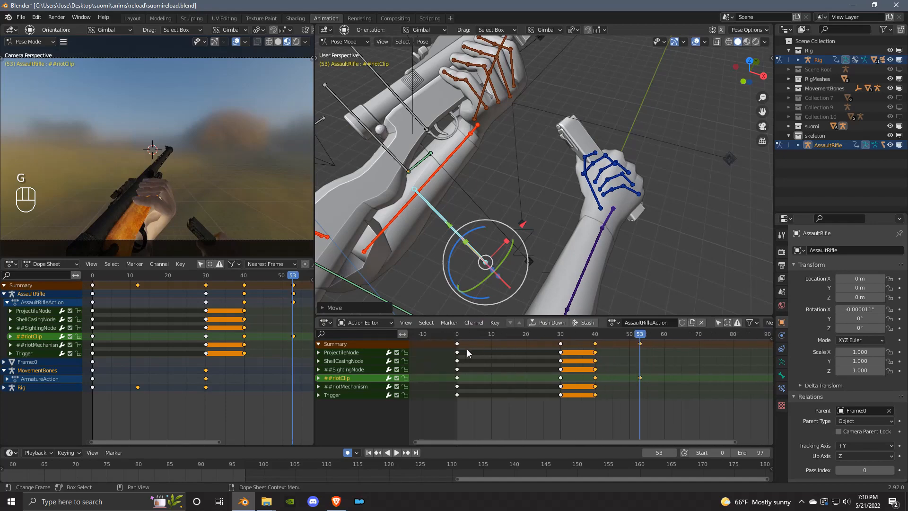
{"action": "key", "text": "space"}
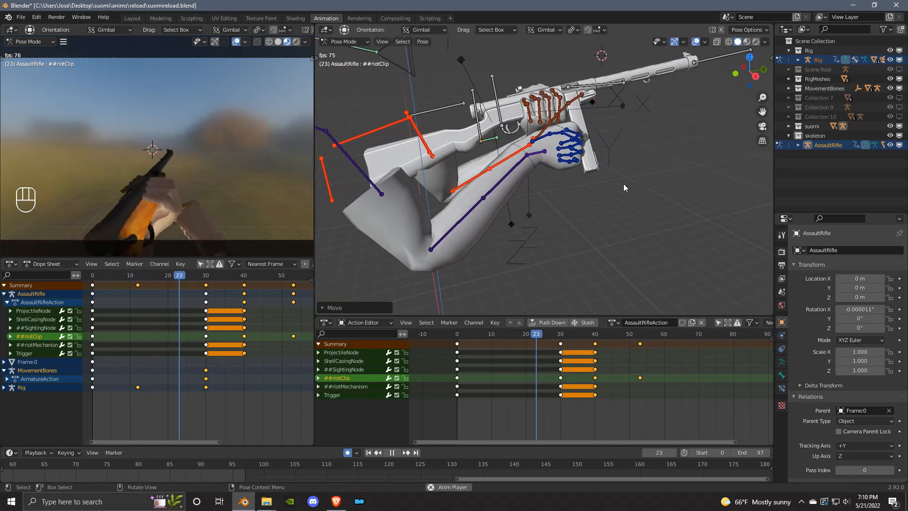
{"action": "key", "text": "space"}
- At frame 59, move the ##riotClip bone further down and away from the weapon, and play the result
{"action": "left_click_drag", "start_coordinate": [597, 336], "coordinate": [645, 364]}
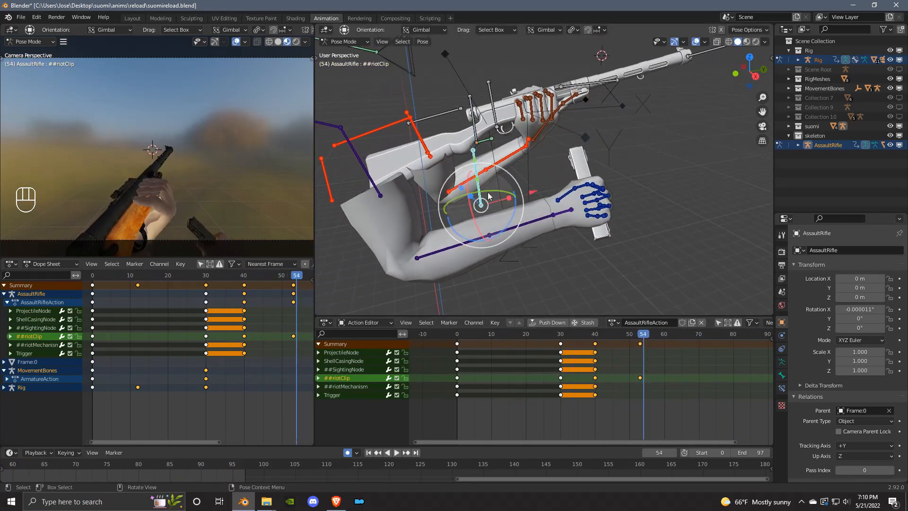
{"action": "middle_click_drag", "start_coordinate": [488, 194], "coordinate": [520, 197]}
{"action": "left_click_drag", "start_coordinate": [644, 334], "coordinate": [660, 349]}
{"action": "scroll", "coordinate": [591, 180], "scroll_direction": "down", "scroll_amount": 3}
{"action": "middle_click_drag", "start_coordinate": [584, 165], "coordinate": [613, 201]}
{"action": "key", "text": "g"}
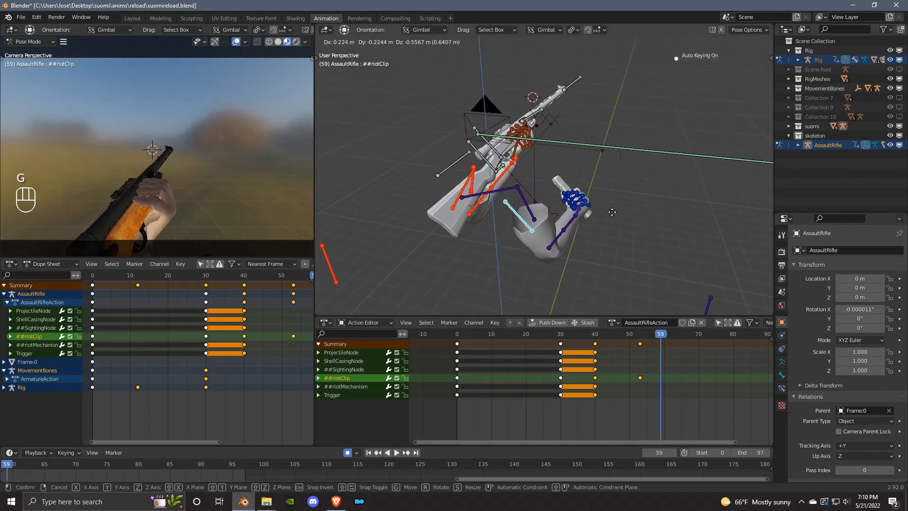
{"action": "left_click", "coordinate": [617, 262]}
{"action": "middle_click_drag", "start_coordinate": [623, 257], "coordinate": [589, 253]}
{"action": "key", "text": "space"}
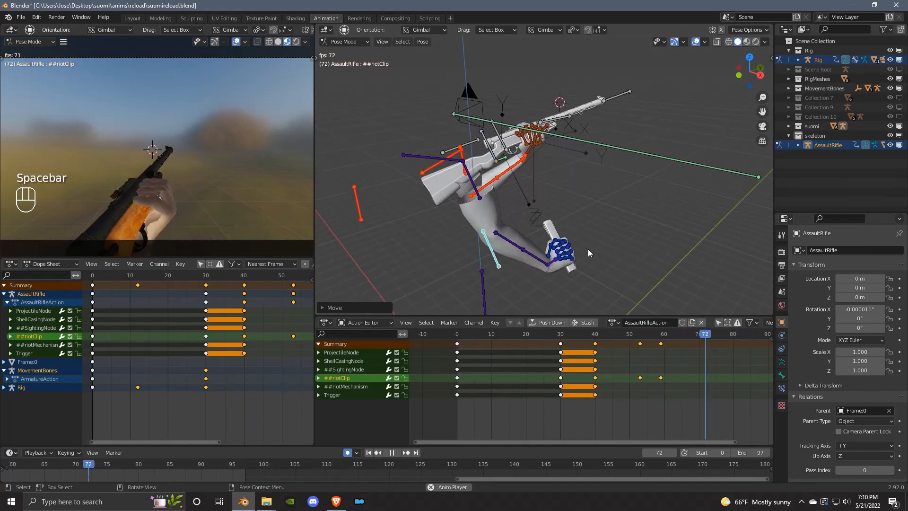
{"action": "key", "text": "space"}
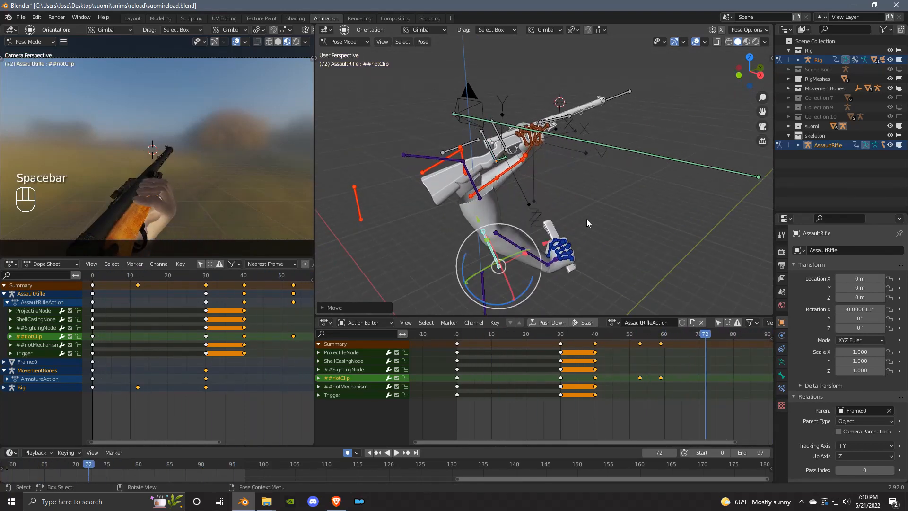
{"action": "middle_click_drag", "start_coordinate": [593, 209], "coordinate": [591, 213]}
{"action": "scroll", "coordinate": [592, 215], "scroll_direction": "up", "scroll_amount": 3}
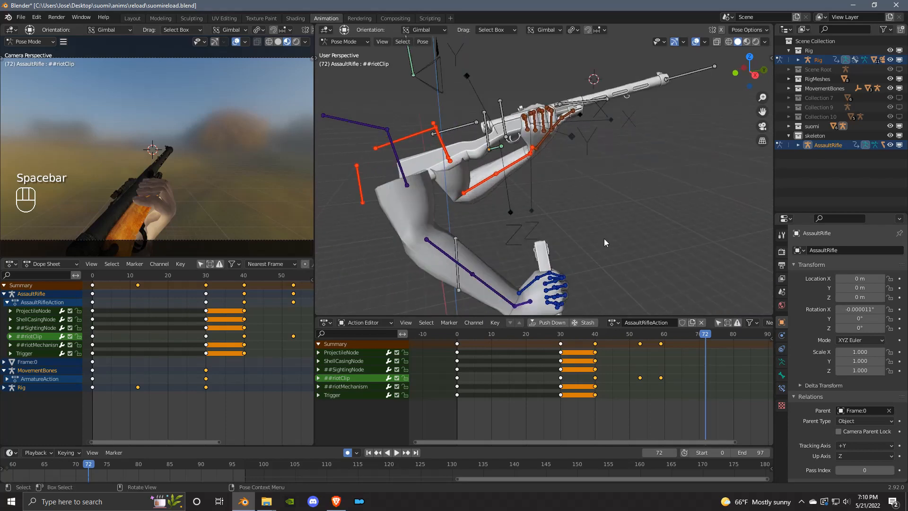
- Duplicate the weapon bones' frame 40 keyframes to frame 80 to bring the magazine back into the weapon
{"action": "left_click", "coordinate": [592, 343]}
{"action": "mouse_move", "coordinate": [596, 338]}
{"action": "left_mouse_down"}
{"action": "mouse_move", "coordinate": [644, 342]}
{"action": "mouse_move", "coordinate": [597, 342]}
{"action": "left_mouse_up"}
{"action": "left_click", "coordinate": [596, 344]}
{"action": "key", "text": "shift+d"}
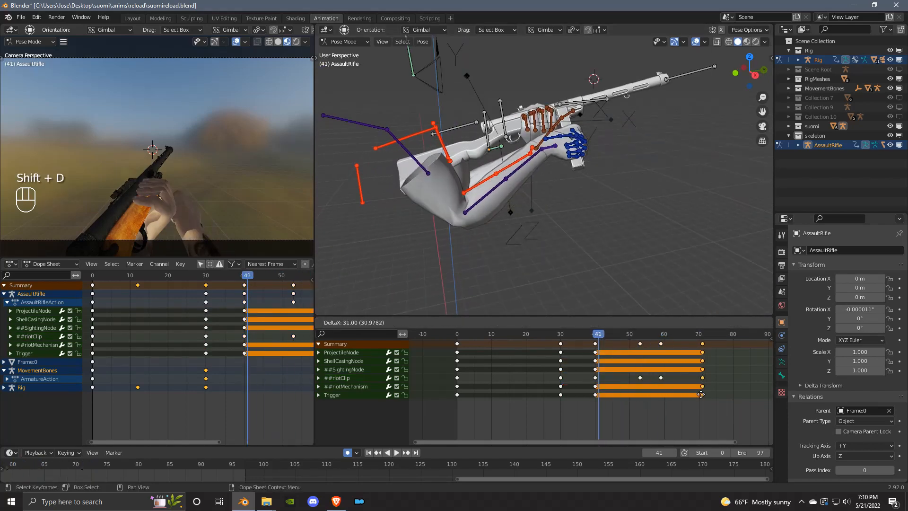
{"action": "left_click", "coordinate": [732, 401]}
- Play the animation to review the magazine's removal and return, and select the MovementBones idle bone
{"action": "key", "text": "space"}
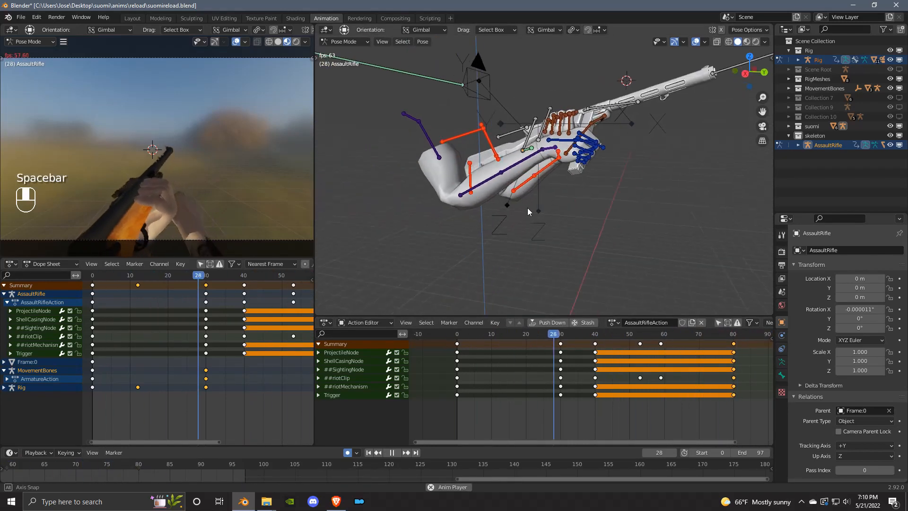
{"action": "middle_click_drag", "start_coordinate": [528, 211], "coordinate": [574, 217]}
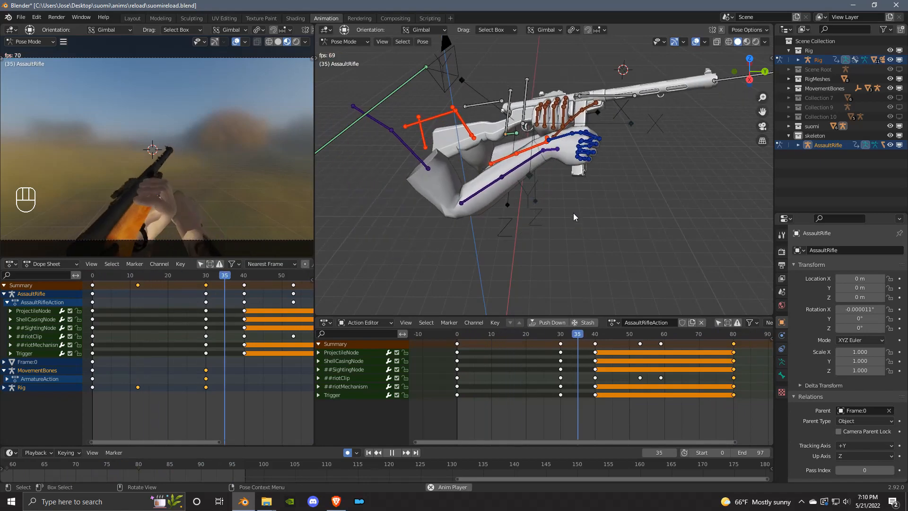
{"action": "scroll", "coordinate": [595, 210], "scroll_direction": "up", "scroll_amount": 5}
{"action": "middle_click_drag", "start_coordinate": [608, 189], "coordinate": [659, 177]}
{"action": "left_click", "coordinate": [659, 177]}
{"action": "key", "text": "space"}
{"action": "scroll", "coordinate": [577, 212], "scroll_direction": "down", "scroll_amount": 3}
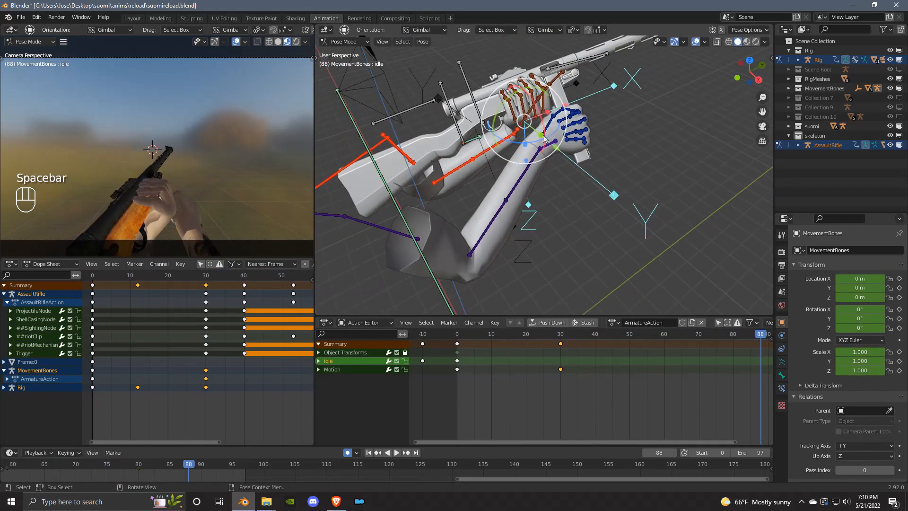
- At frame 74, move the ##riotClip bone to position the returning magazine just below the weapon's magazine well
{"action": "left_click", "coordinate": [446, 109]}
{"action": "left_click", "coordinate": [446, 108]}
{"action": "left_click", "coordinate": [447, 108]}
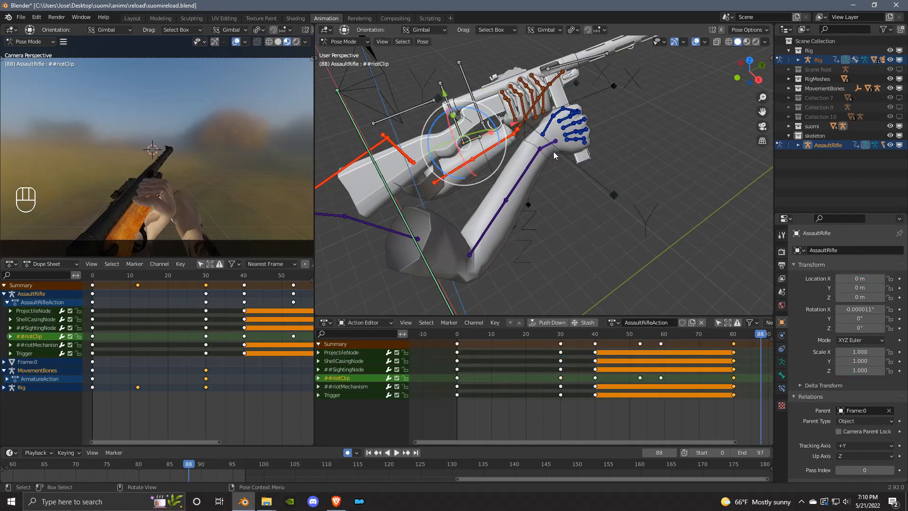
{"action": "middle_click_drag", "start_coordinate": [553, 151], "coordinate": [566, 134]}
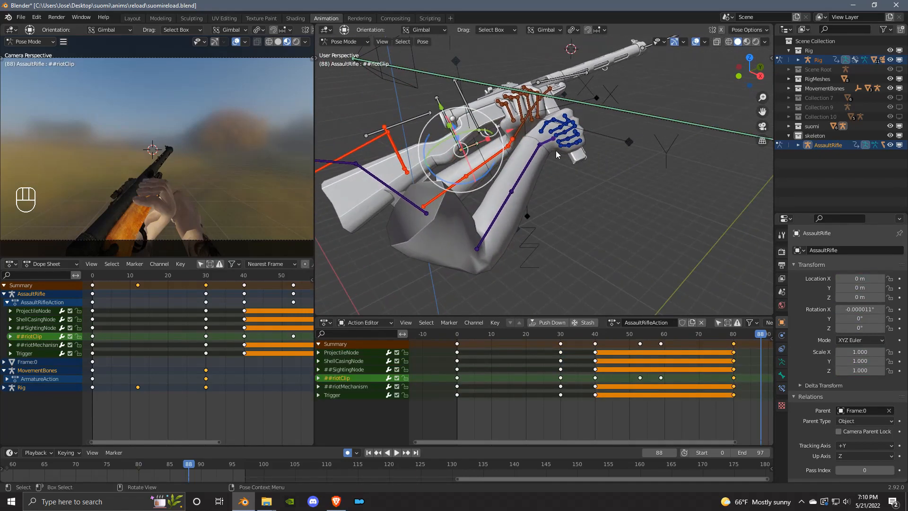
{"action": "middle_click_drag", "start_coordinate": [595, 208], "coordinate": [566, 232]}
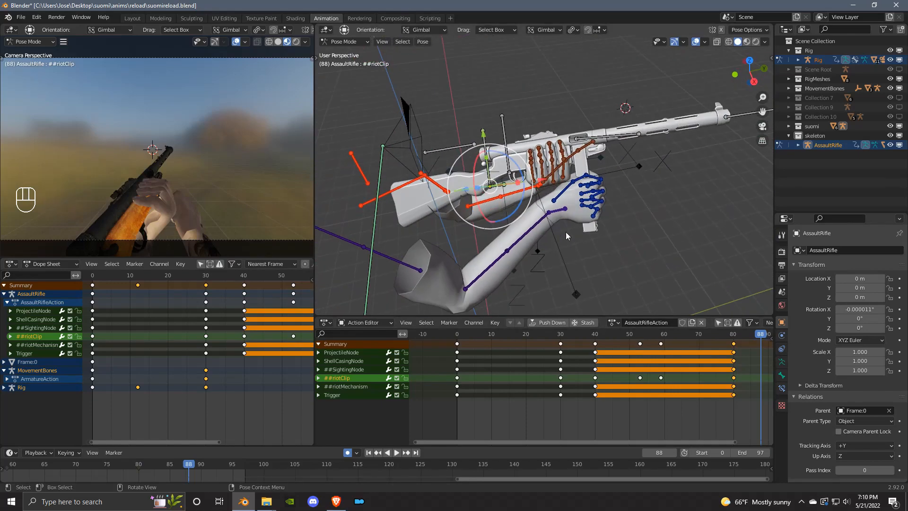
{"action": "scroll", "coordinate": [602, 213], "scroll_direction": "up", "scroll_amount": 2}
{"action": "scroll", "coordinate": [602, 214], "scroll_direction": "up", "scroll_amount": 1}
{"action": "left_click_drag", "start_coordinate": [663, 338], "coordinate": [712, 339]}
{"action": "middle_click_drag", "start_coordinate": [632, 225], "coordinate": [586, 198]}
{"action": "key", "text": "g"}
{"action": "left_click", "coordinate": [654, 254]}
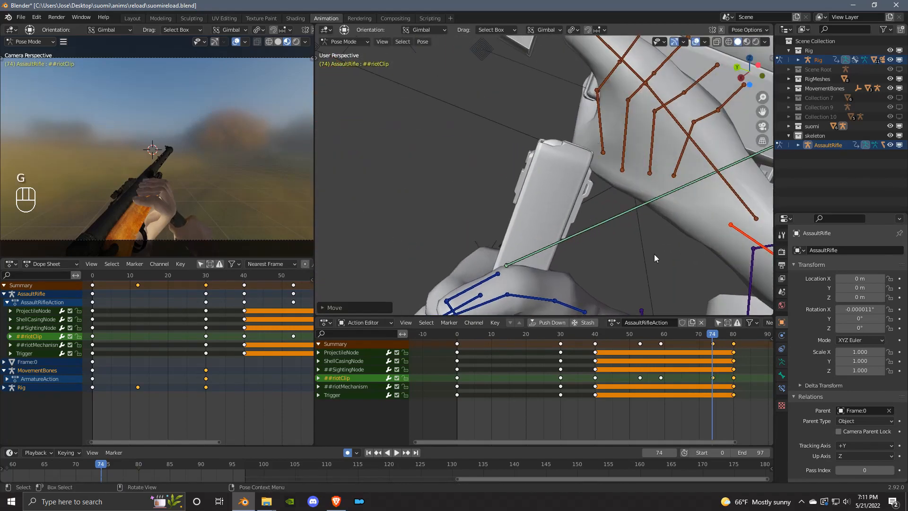
- At frame 75, move the ##riotClip bone again to line the magazine up with the magazine well
{"action": "key", "text": "Right"}
{"action": "key", "text": "Right"}
{"action": "key", "text": "Left"}
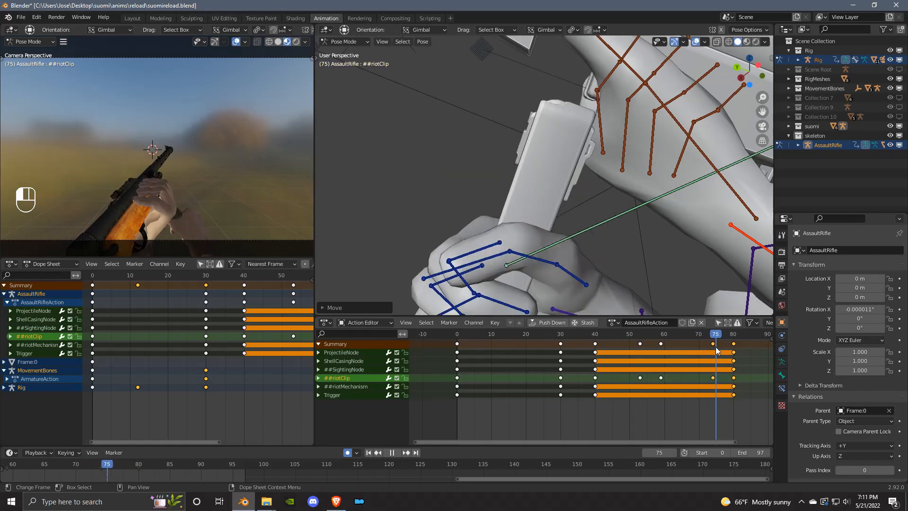
{"action": "key", "text": "g"}
{"action": "left_click", "coordinate": [657, 229]}
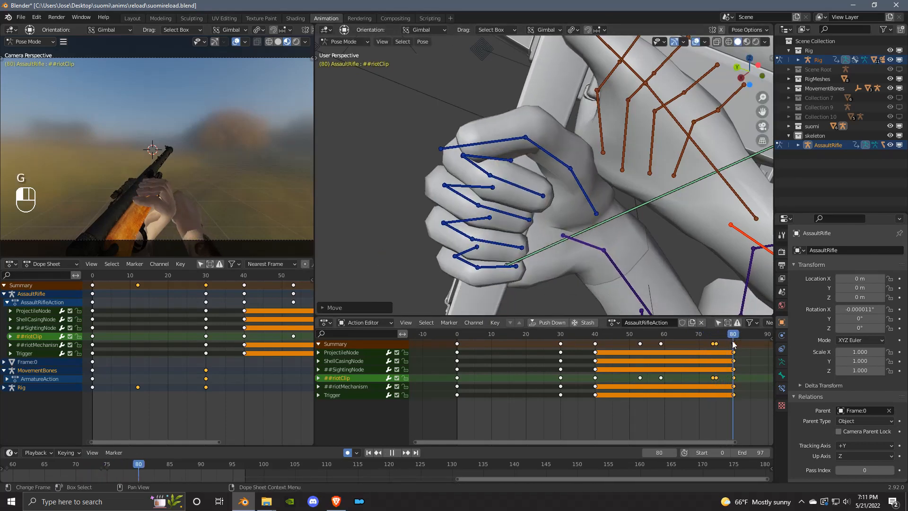
- At frame 76, nudge the ##riotClip bone to refine the magazine's alignment, and play back the motion
{"action": "key", "text": "Right"}
{"action": "middle_click_drag", "start_coordinate": [591, 250], "coordinate": [686, 198]}
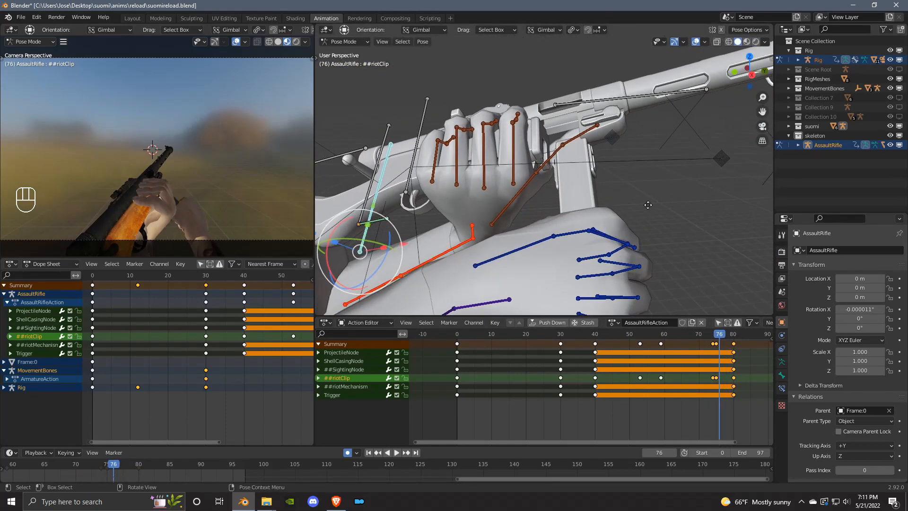
{"action": "key", "text": "g"}
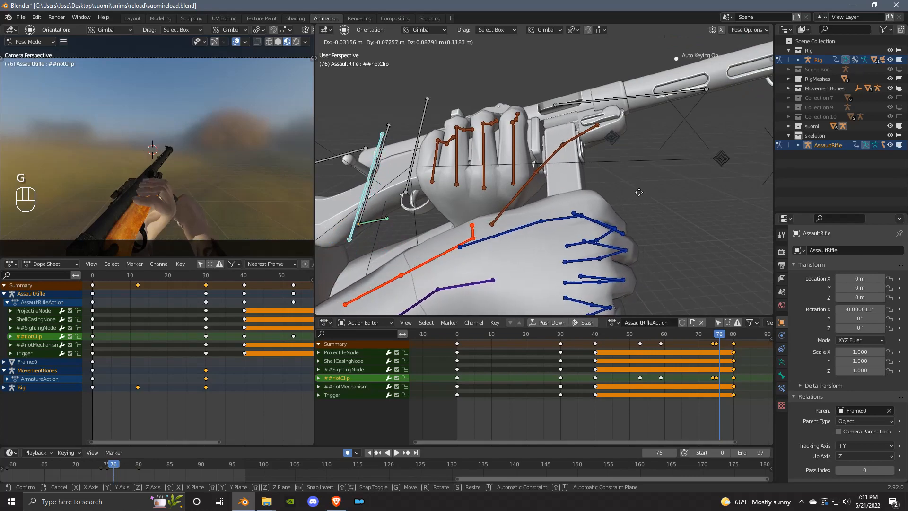
{"action": "left_click", "coordinate": [634, 203]}
{"action": "key", "text": "space"}
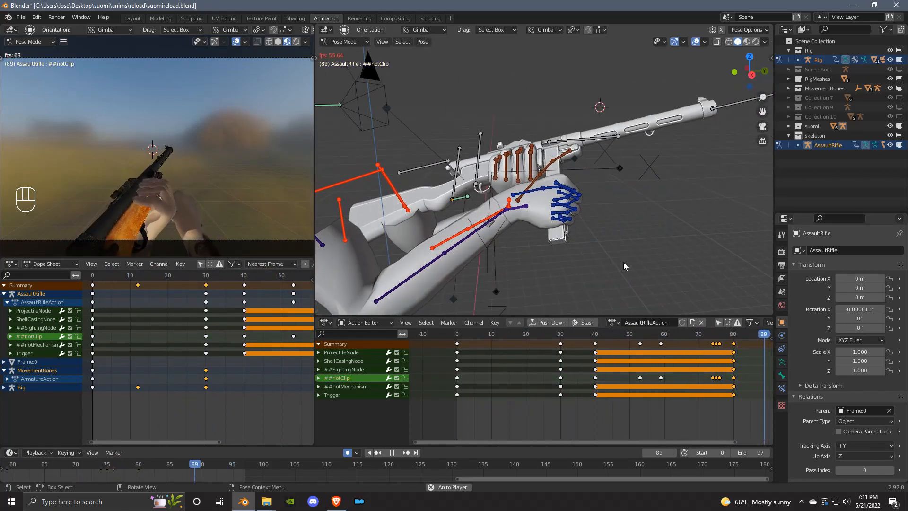
{"action": "key", "text": "space"}
- Shift the weapon keyframes at frames 74 to 80 ten frames later, and play the result
{"action": "left_click", "coordinate": [699, 347]}
{"action": "left_click_drag", "start_coordinate": [700, 347], "coordinate": [750, 348]}
{"action": "scroll", "coordinate": [701, 377], "scroll_direction": "down", "scroll_amount": 2}
{"action": "key", "text": "g"}
{"action": "left_click", "coordinate": [722, 380]}
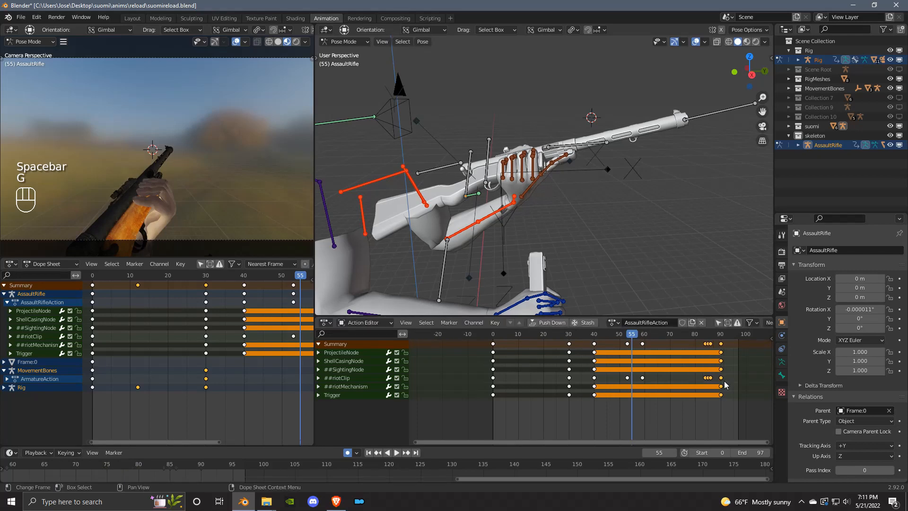
{"action": "key", "text": "space"}
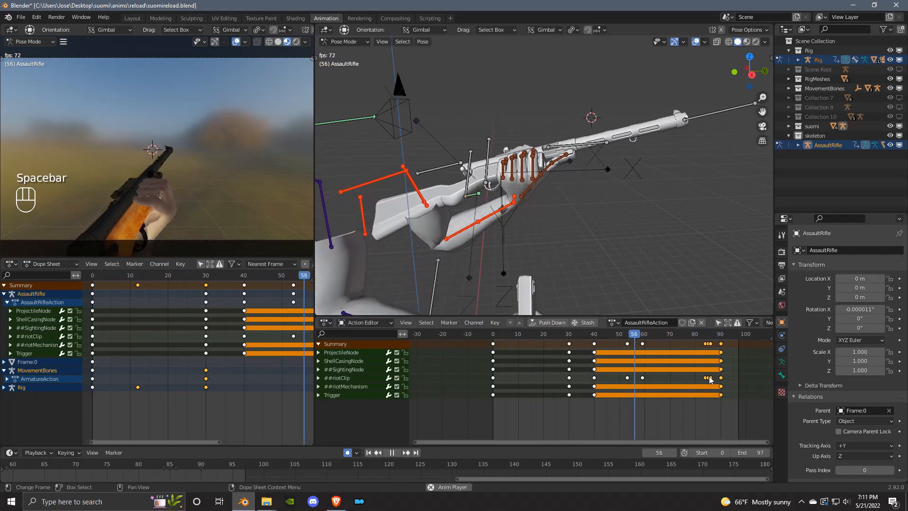
{"action": "key", "text": "space"}
- Move the ##riotClip keyframe at frame 84 to frame 79
{"action": "left_click", "coordinate": [704, 336]}
{"action": "left_click_drag", "start_coordinate": [705, 338], "coordinate": [708, 339]}
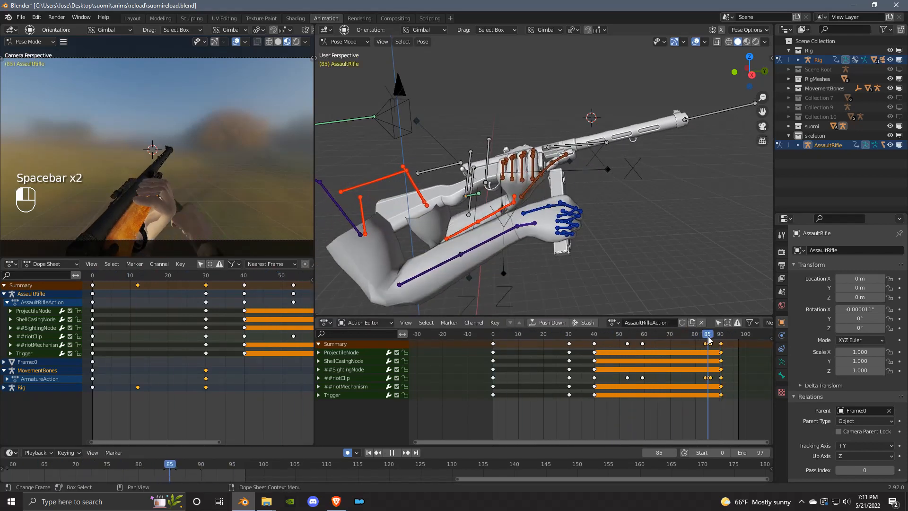
{"action": "middle_click_drag", "start_coordinate": [702, 365], "coordinate": [655, 357]}
{"action": "scroll", "coordinate": [671, 365], "scroll_direction": "up", "scroll_amount": 2}
{"action": "left_click", "coordinate": [714, 360]}
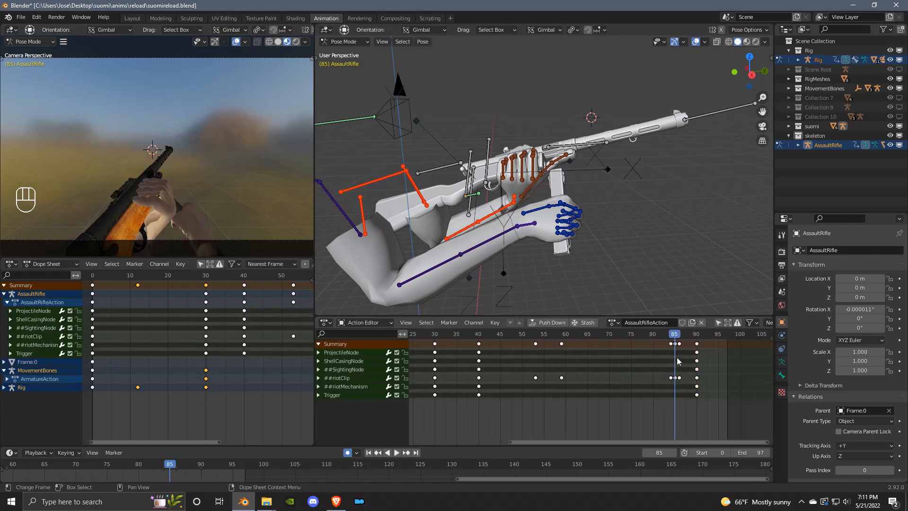
{"action": "scroll", "coordinate": [676, 356], "scroll_direction": "up", "scroll_amount": 1}
{"action": "left_click", "coordinate": [677, 346]}
{"action": "key", "text": "g"}
{"action": "left_click", "coordinate": [651, 351]}
- Move the ##riotClip keyframe at frame 85 to frame 83, and play the animation to check the insertion timing
{"action": "left_click", "coordinate": [681, 344]}
{"action": "key", "text": "g"}
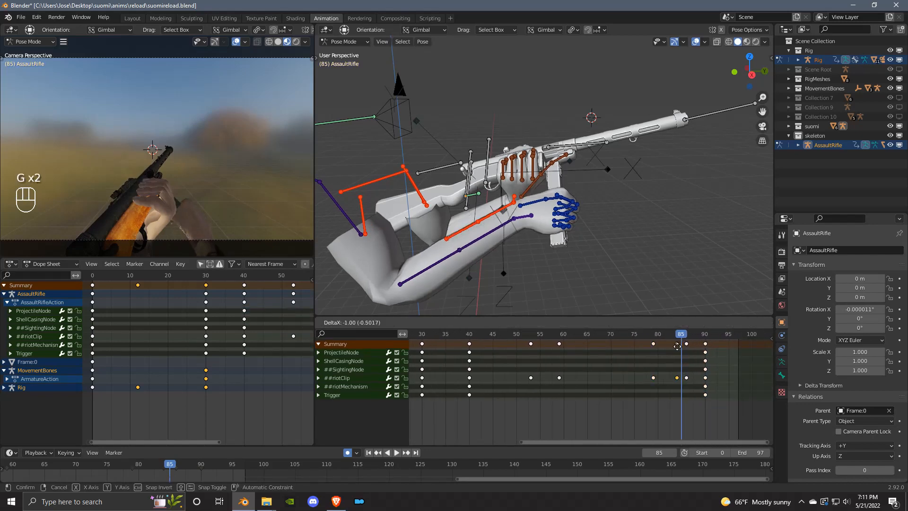
{"action": "left_click", "coordinate": [674, 348]}
{"action": "key", "text": "space"}
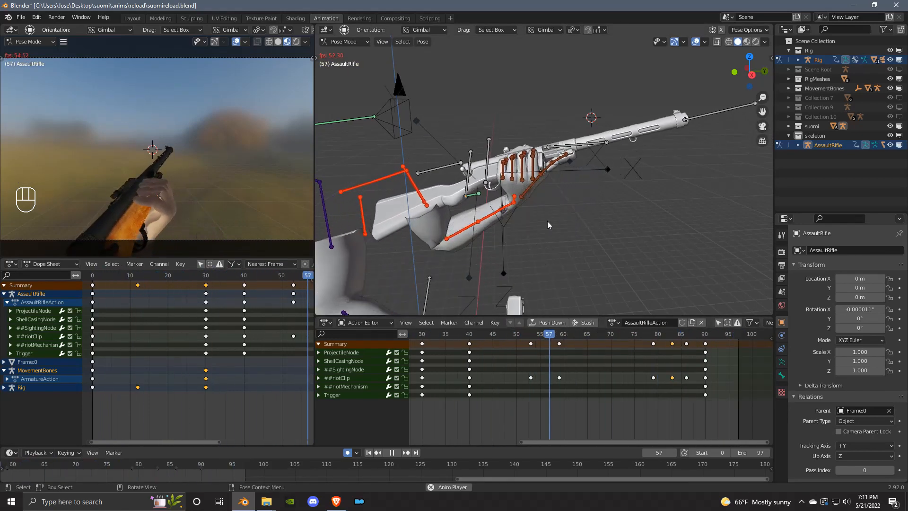
{"action": "key", "text": "space"}
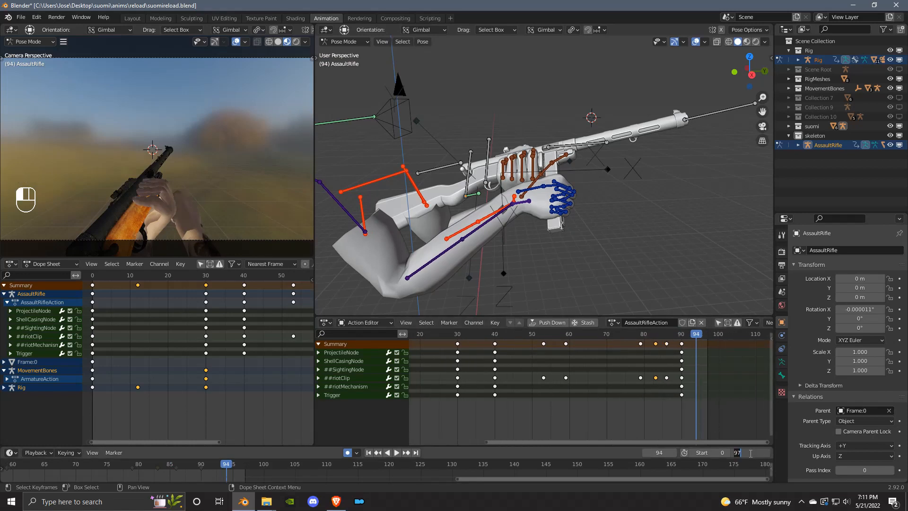
- Set the animation's end frame to 200
{"action": "type", "text": "00"}
{"action": "key", "text": "Return"}
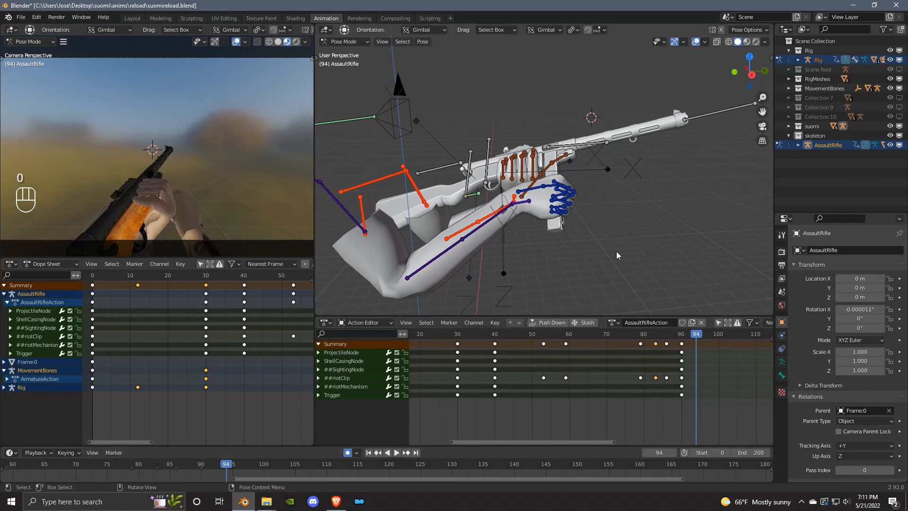
{"action": "middle_click_drag", "start_coordinate": [660, 263], "coordinate": [676, 272]}
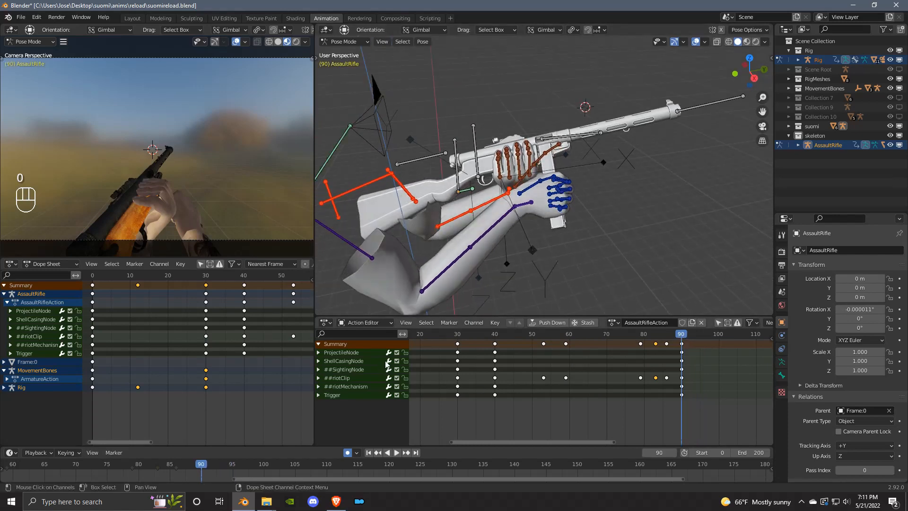
- Duplicate the weapon bones' frame 90 keyframes to frame 100 to hold the inserted magazine's pose
{"action": "middle_click_drag", "start_coordinate": [223, 304], "coordinate": [120, 307]}
{"action": "scroll", "coordinate": [121, 308], "scroll_direction": "down", "scroll_amount": 3}
{"action": "middle_click_drag", "start_coordinate": [261, 328], "coordinate": [227, 333]}
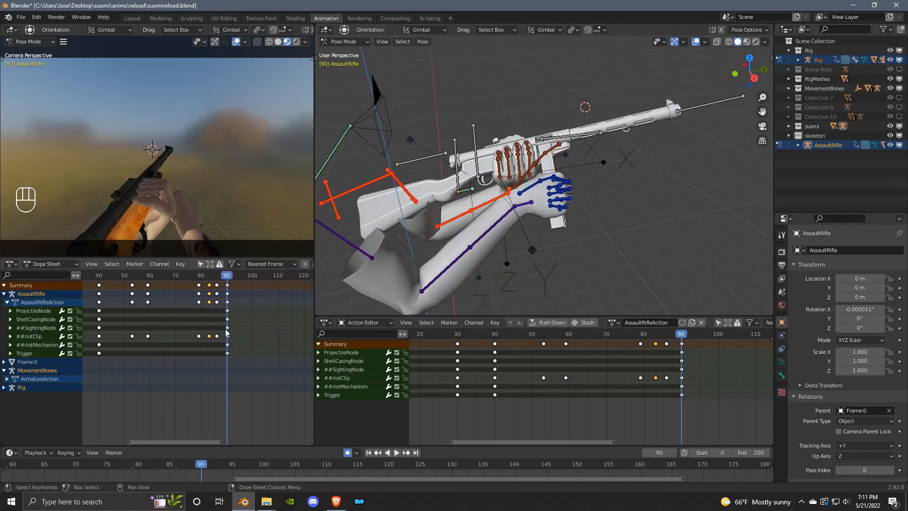
{"action": "left_click", "coordinate": [228, 285]}
{"action": "key", "text": "shift+d"}
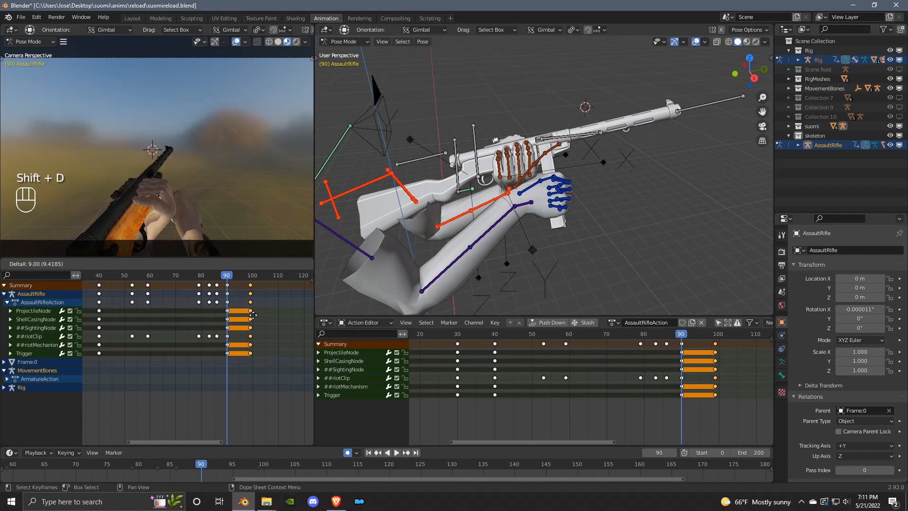
{"action": "left_click", "coordinate": [252, 316]}
- Select the IK_HandR bone and duplicate its frame 30 keyframe to frame 100
{"action": "middle_click_drag", "start_coordinate": [520, 213], "coordinate": [514, 239]}
{"action": "scroll", "coordinate": [601, 165], "scroll_direction": "down", "scroll_amount": 2}
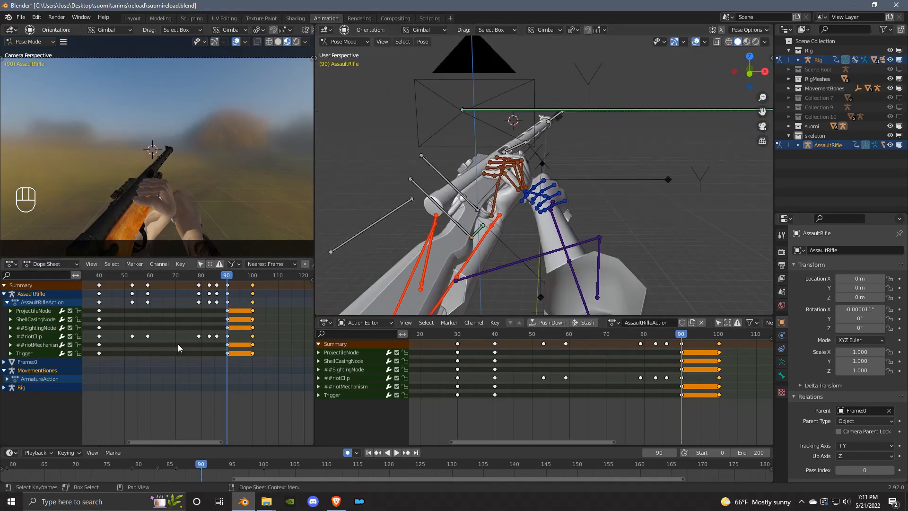
{"action": "scroll", "coordinate": [184, 345], "scroll_direction": "down", "scroll_amount": 1}
{"action": "middle_click_drag", "start_coordinate": [191, 341], "coordinate": [223, 338]}
{"action": "middle_click_drag", "start_coordinate": [627, 229], "coordinate": [532, 237]}
{"action": "scroll", "coordinate": [532, 237], "scroll_direction": "up", "scroll_amount": 3}
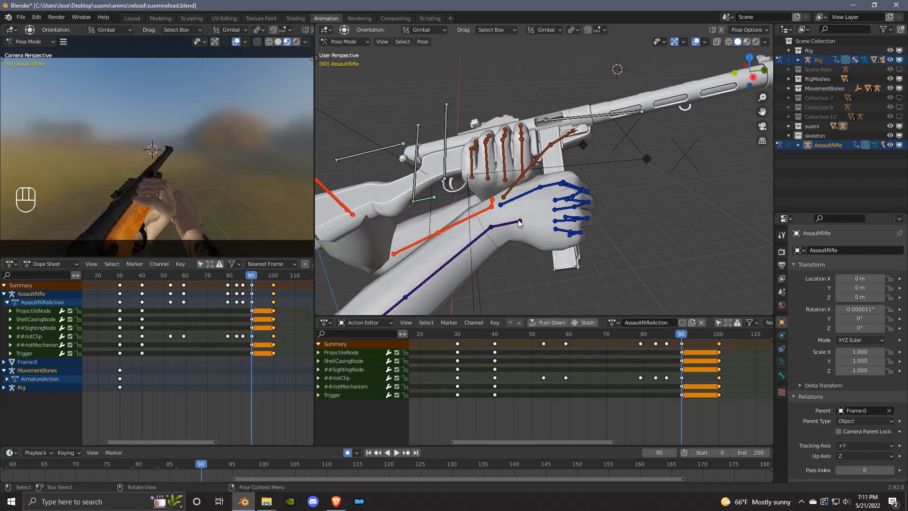
{"action": "left_click", "coordinate": [512, 223]}
{"action": "scroll", "coordinate": [355, 362], "scroll_direction": "down", "scroll_amount": 10}
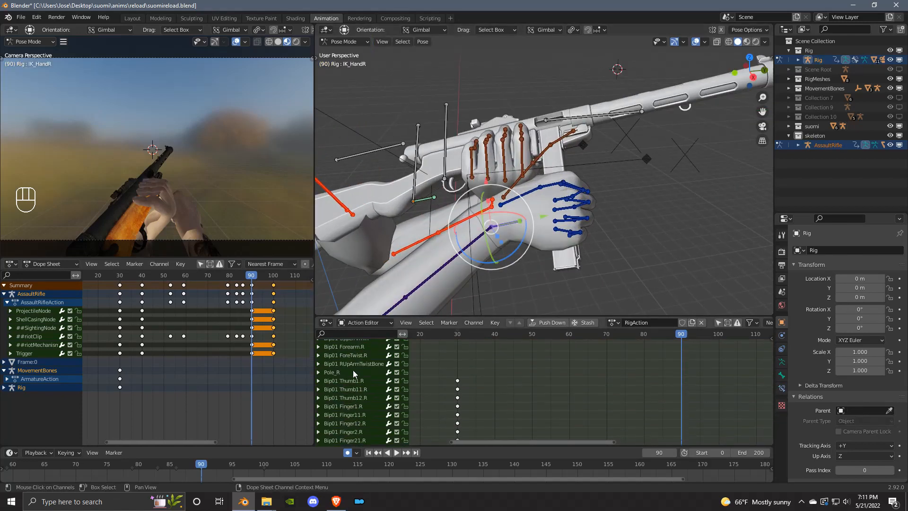
{"action": "scroll", "coordinate": [502, 392], "scroll_direction": "down", "scroll_amount": 2}
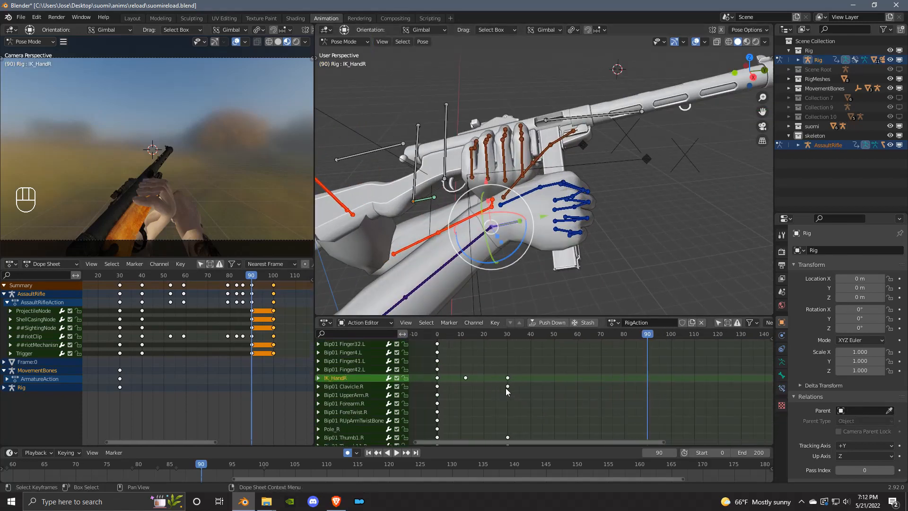
{"action": "middle_click_drag", "start_coordinate": [244, 315], "coordinate": [233, 317]}
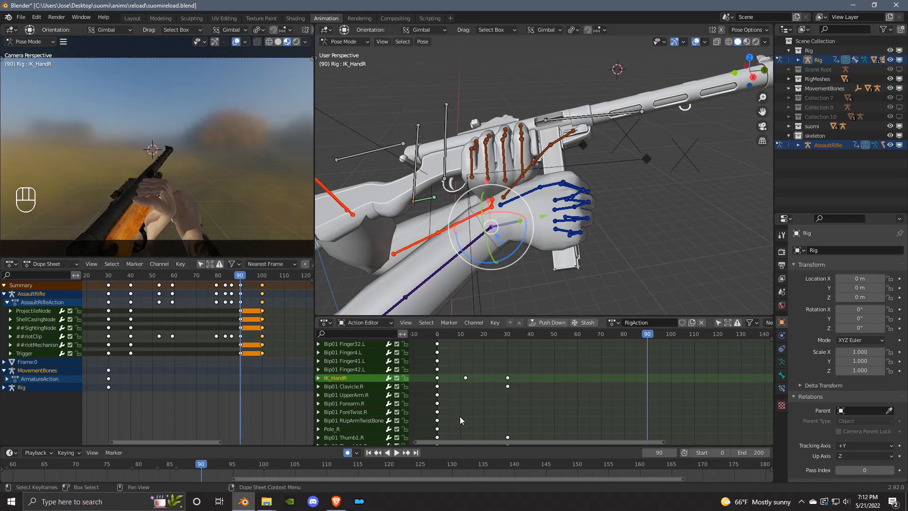
{"action": "left_click", "coordinate": [508, 377]}
{"action": "key", "text": "shift+d"}
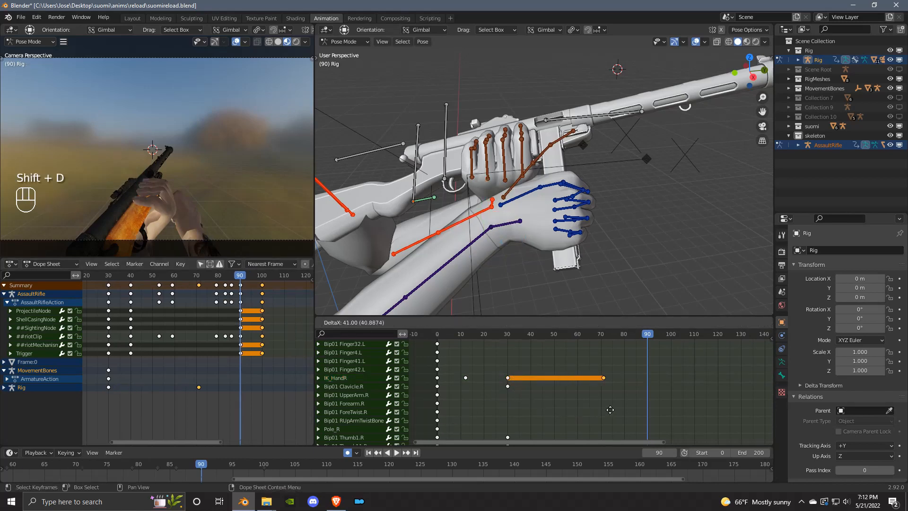
{"action": "left_click", "coordinate": [674, 410]}
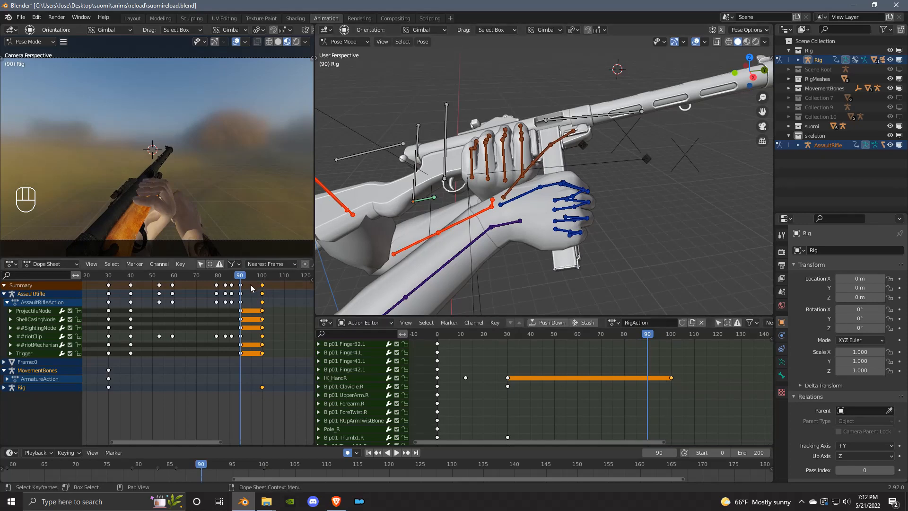
- At frame 101, try moving the IK_HandR bone up over the rear of the receiver, and shift its new keyframe to frame 100
{"action": "left_click_drag", "start_coordinate": [241, 276], "coordinate": [263, 348]}
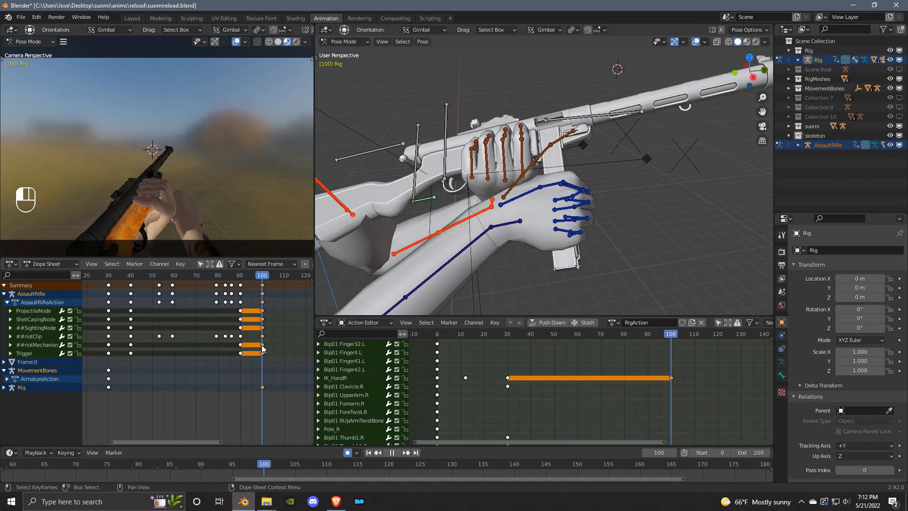
{"action": "key", "text": "space"}
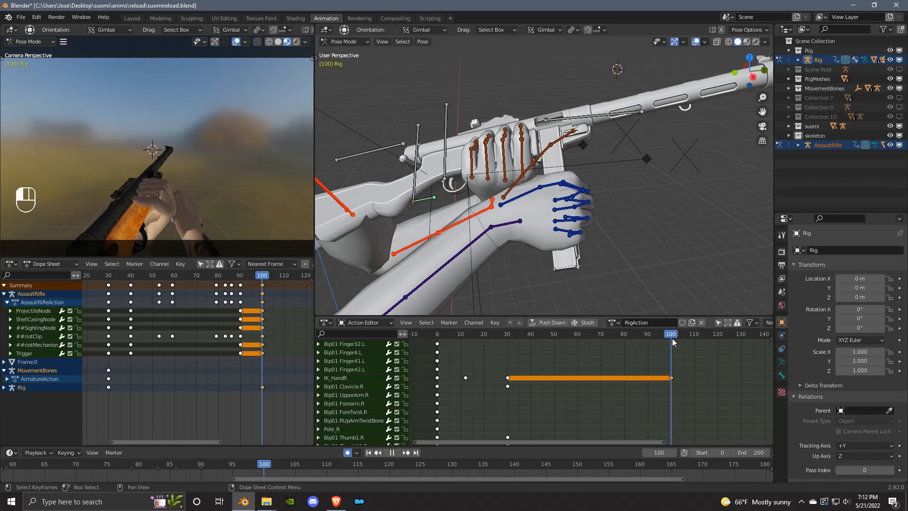
{"action": "key", "text": "space"}
{"action": "left_click", "coordinate": [506, 233]}
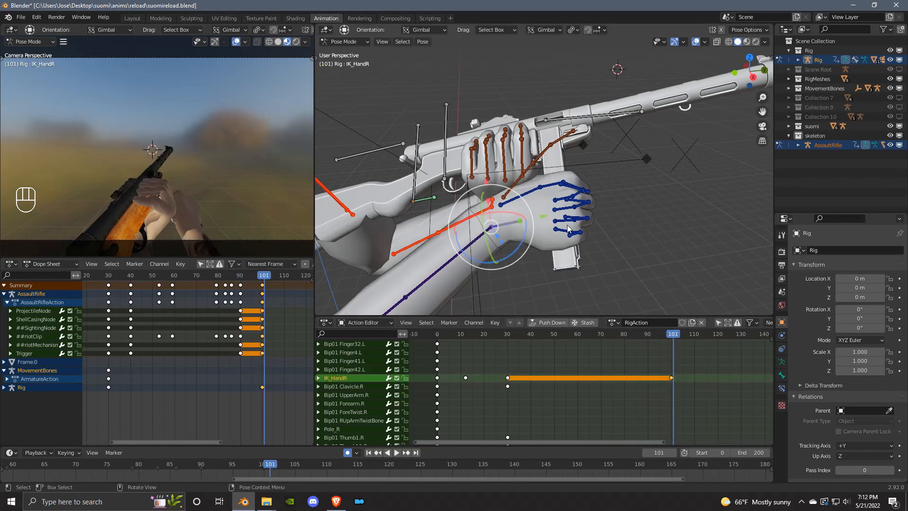
{"action": "key", "text": "g"}
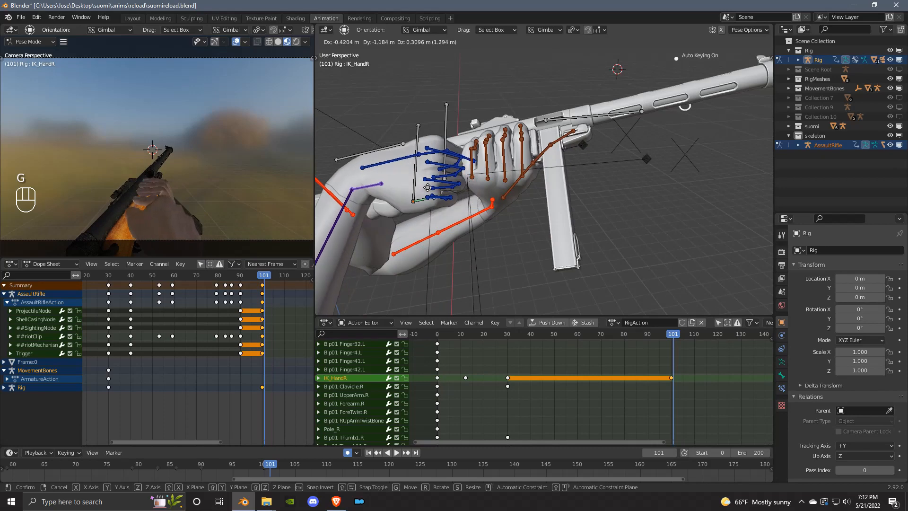
{"action": "left_click", "coordinate": [438, 155]}
{"action": "left_click_drag", "start_coordinate": [535, 334], "coordinate": [668, 378]}
{"action": "left_click", "coordinate": [675, 378]}
{"action": "key", "text": "g"}
{"action": "left_click", "coordinate": [673, 378]}
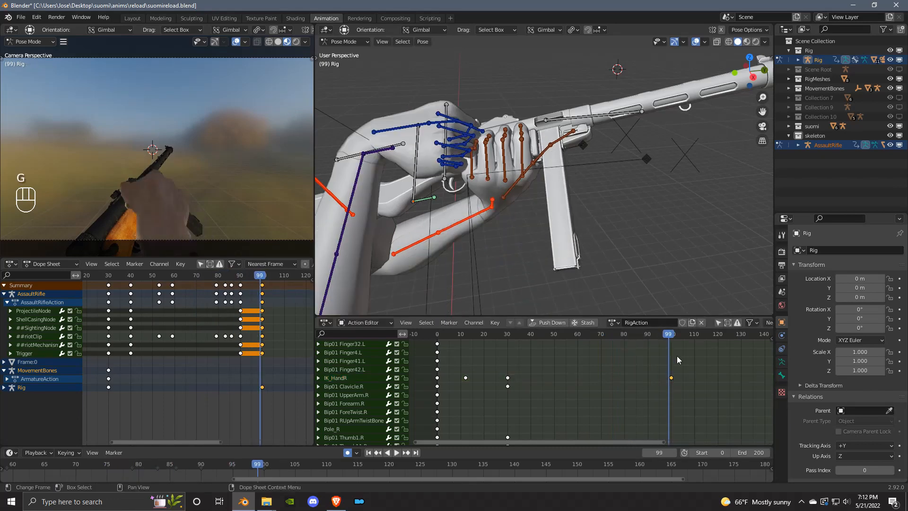
- Copy the IK_HandR frame 30 keyframe onto frame 100 again to restore the hand's hold on the magazine
{"action": "left_click_drag", "start_coordinate": [669, 335], "coordinate": [645, 381]}
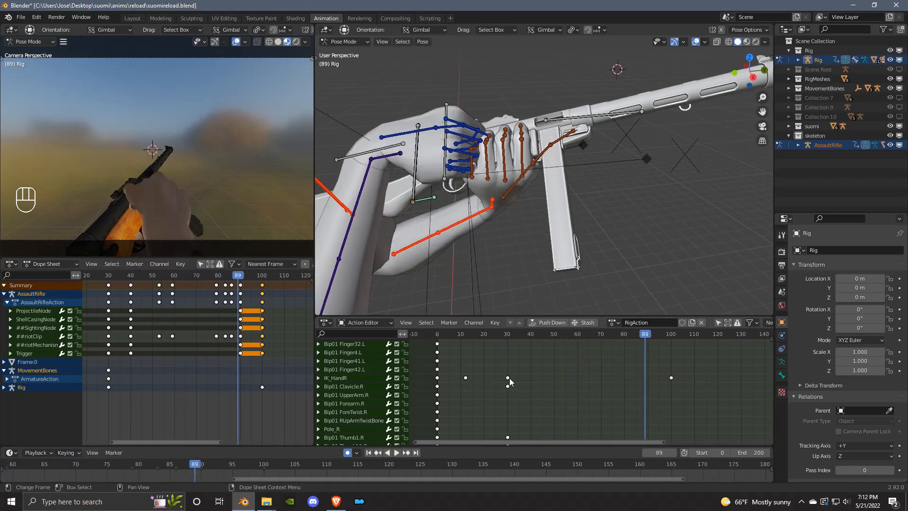
{"action": "left_click", "coordinate": [508, 378]}
{"action": "key", "text": "shift+d"}
{"action": "left_click", "coordinate": [673, 405]}
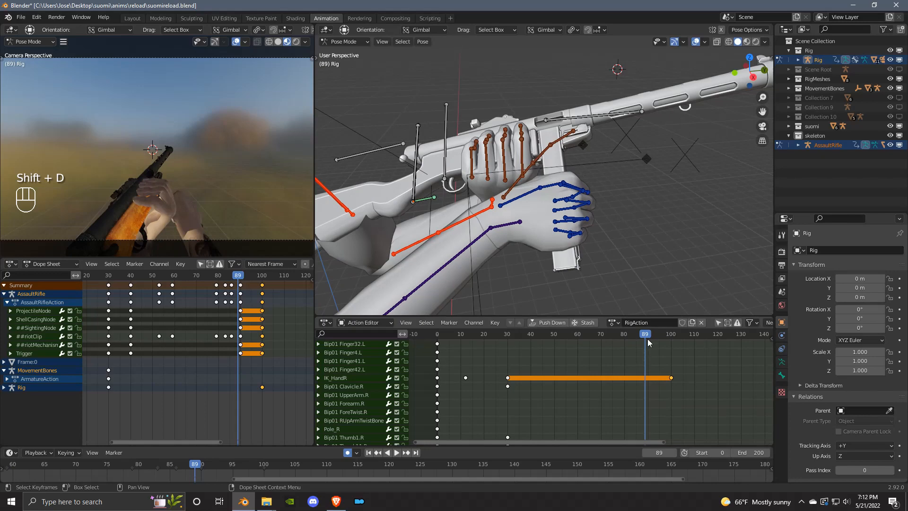
{"action": "key", "text": "space"}
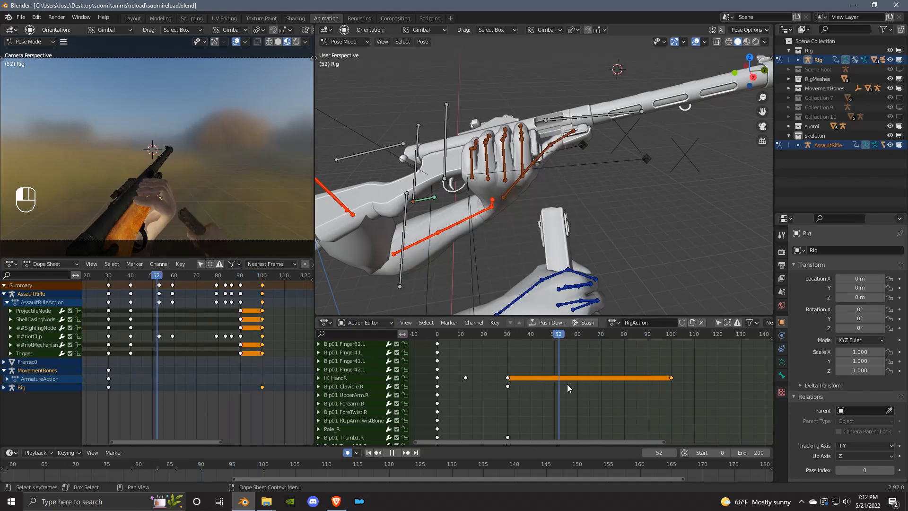
- At frame 130, move the IK_HandR bone off the magazine back toward the bolt handle at the receiver's rear
{"action": "left_click_drag", "start_coordinate": [670, 399], "coordinate": [695, 405]}
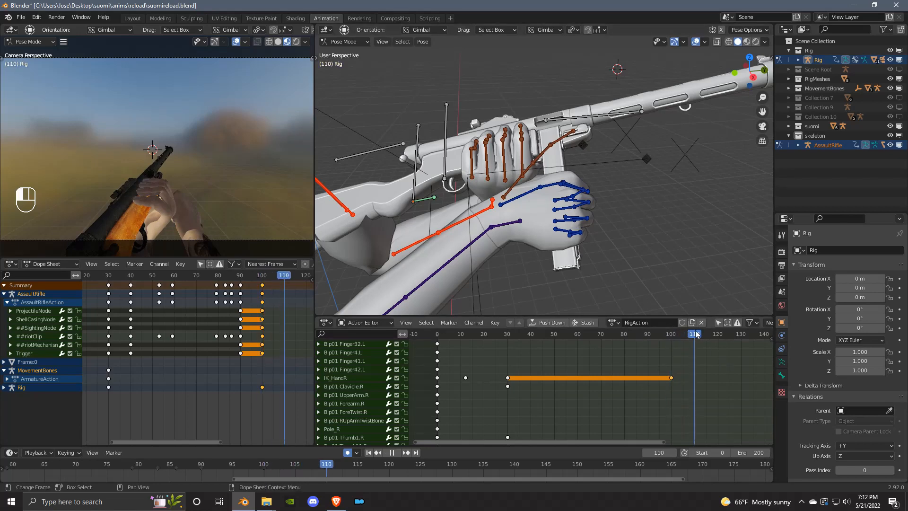
{"action": "left_click_drag", "start_coordinate": [742, 353], "coordinate": [741, 355]}
{"action": "left_click", "coordinate": [516, 223]}
{"action": "middle_click_drag", "start_coordinate": [516, 223], "coordinate": [634, 193]}
{"action": "key", "text": "g"}
{"action": "left_click", "coordinate": [550, 253]}
{"action": "key", "text": "g"}
{"action": "left_click", "coordinate": [706, 191]}
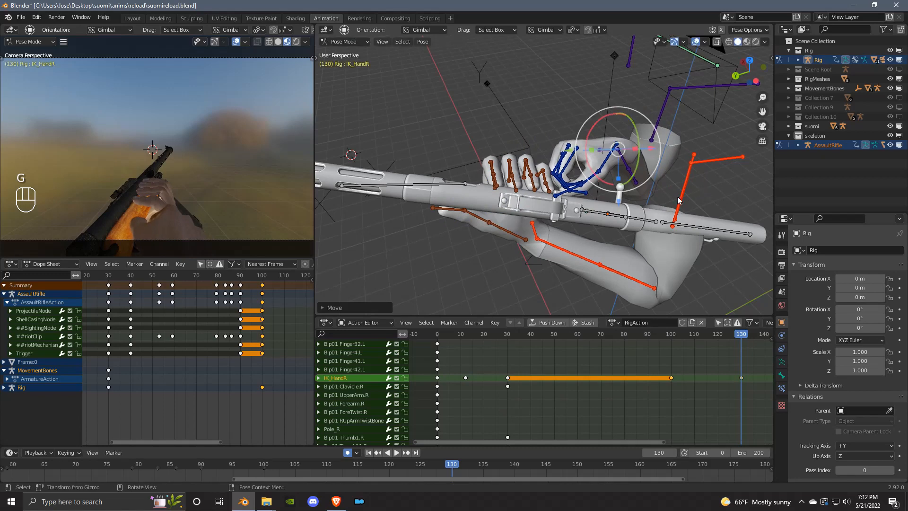
- Rotate the IK_HandR bone at frame 130 with trackball rotation so the fist turns upright beside the receiver
{"action": "key", "text": "r"}
{"action": "key", "text": "r"}
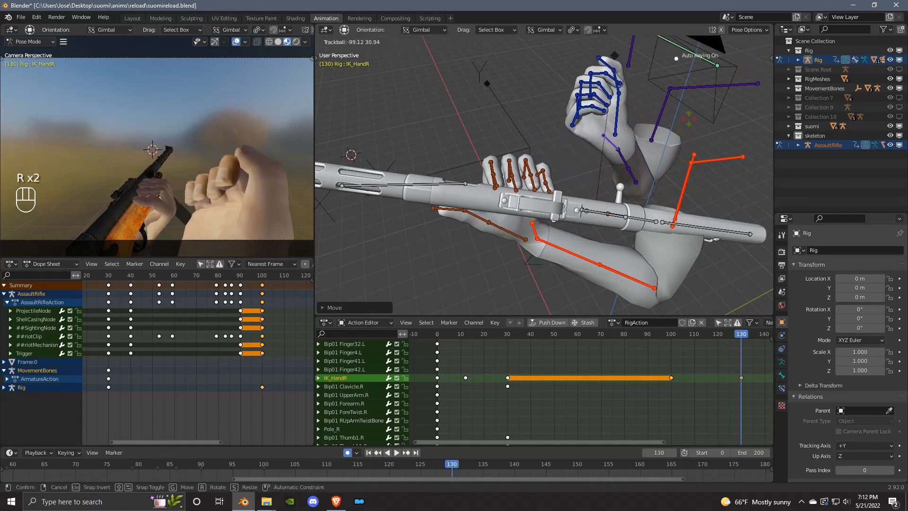
{"action": "key", "text": "r"}
{"action": "left_click", "coordinate": [631, 137]}
{"action": "key", "text": "g"}
{"action": "key", "text": "g"}
{"action": "key", "text": "r"}
{"action": "key", "text": "r"}
{"action": "key", "text": "r"}
{"action": "key", "text": "r"}
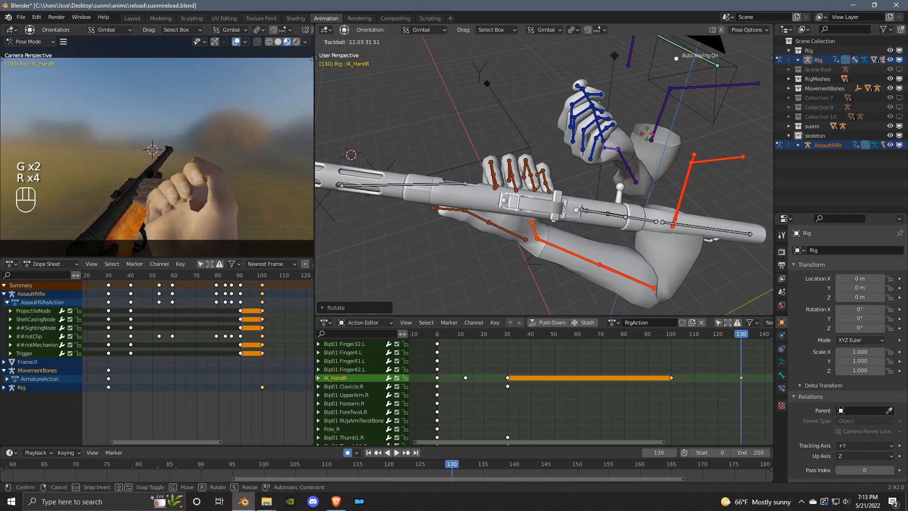
{"action": "left_click", "coordinate": [625, 154]}
- Select the MovementBones Motion bone and rotate it at frame 130 so the weapon points straight forward in top view
{"action": "mouse_move", "coordinate": [625, 154]}
{"action": "middle_mouse_down"}
{"action": "mouse_move", "coordinate": [611, 188]}
{"action": "mouse_move", "coordinate": [621, 170]}
{"action": "mouse_move", "coordinate": [606, 157]}
{"action": "mouse_move", "coordinate": [624, 171]}
{"action": "middle_mouse_up"}
{"action": "left_click", "coordinate": [623, 171]}
{"action": "key", "text": "g"}
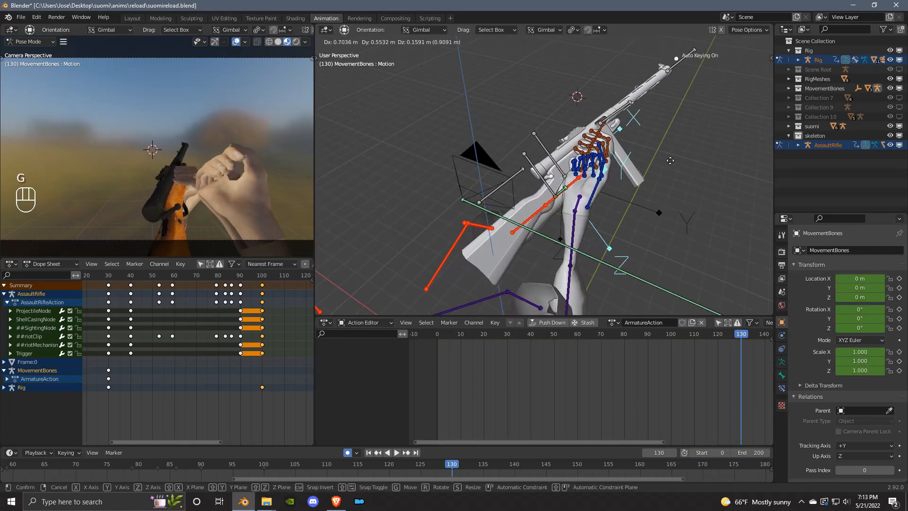
{"action": "left_click", "coordinate": [633, 168]}
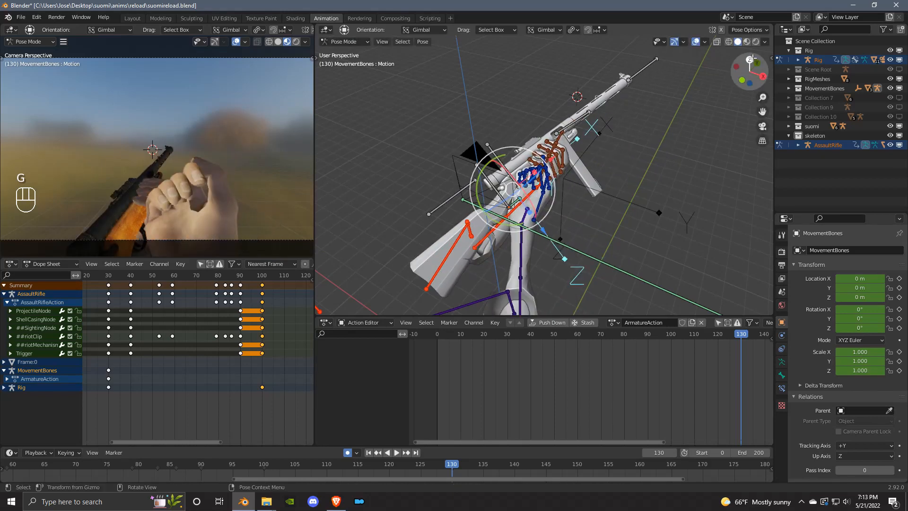
{"action": "left_click", "coordinate": [751, 59]}
{"action": "key", "text": "r"}
{"action": "key", "text": "r"}
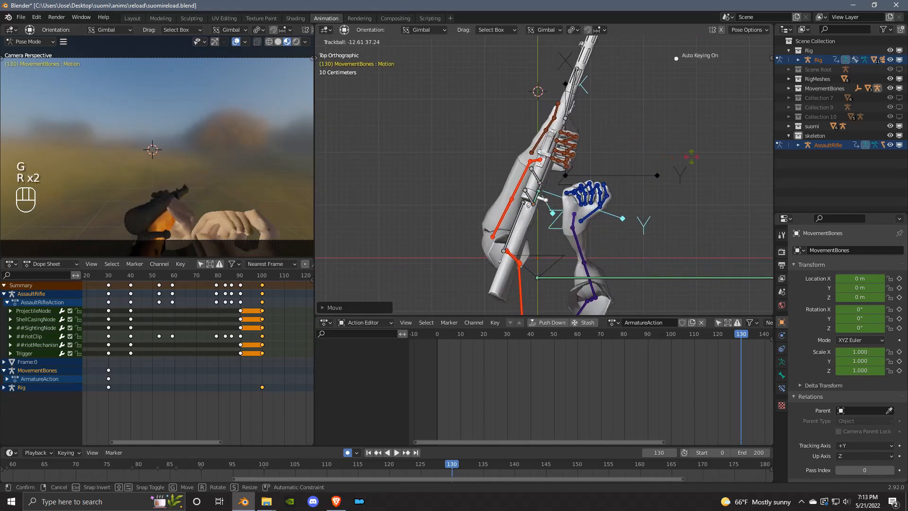
{"action": "key", "text": "r"}
{"action": "key", "text": "r"}
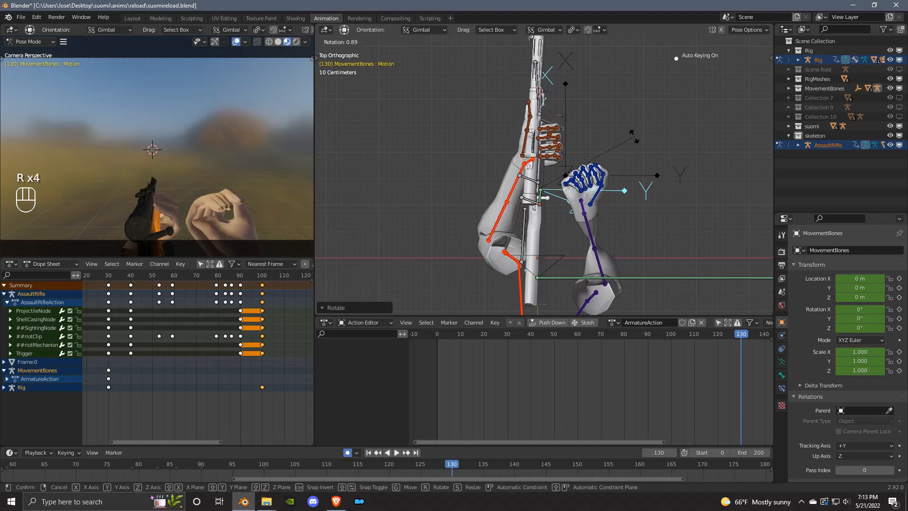
{"action": "key", "text": "r"}
{"action": "left_click", "coordinate": [627, 167]}
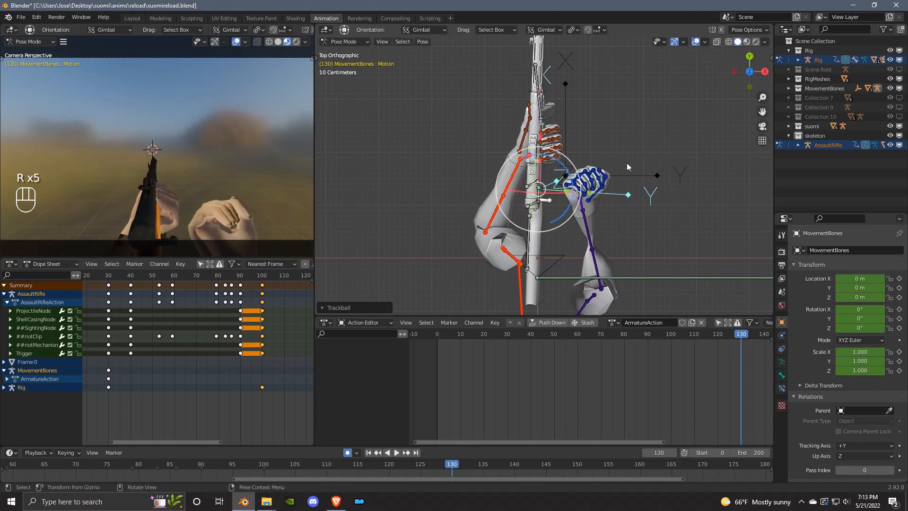
- Shift the Motion bone slightly to the right in top view at frame 130 and scrub the timeline to review the motion
{"action": "key", "text": "g"}
{"action": "left_click", "coordinate": [573, 239]}
{"action": "left_click_drag", "start_coordinate": [456, 333], "coordinate": [675, 359]}
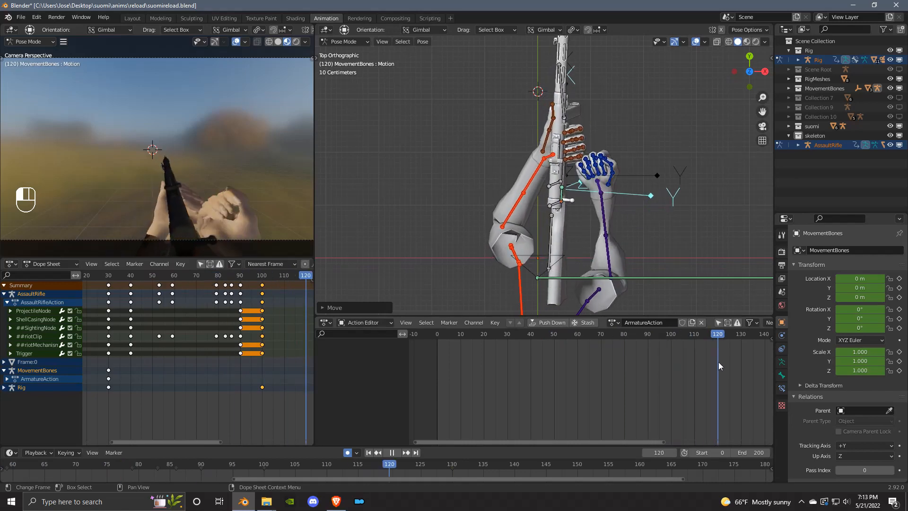
{"action": "left_click_drag", "start_coordinate": [736, 369], "coordinate": [717, 367]}
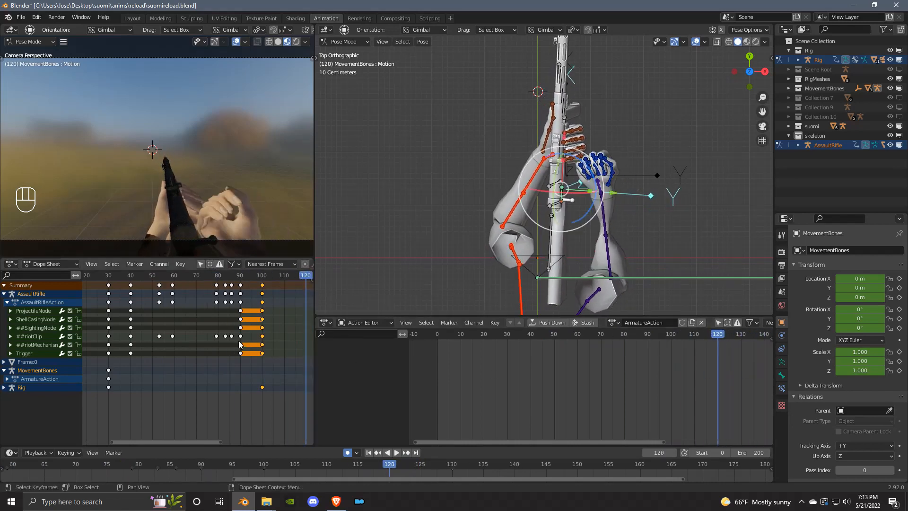
{"action": "middle_click_drag", "start_coordinate": [296, 344], "coordinate": [230, 340]}
{"action": "scroll", "coordinate": [230, 340], "scroll_direction": "down", "scroll_amount": 4}
{"action": "key", "text": "space"}
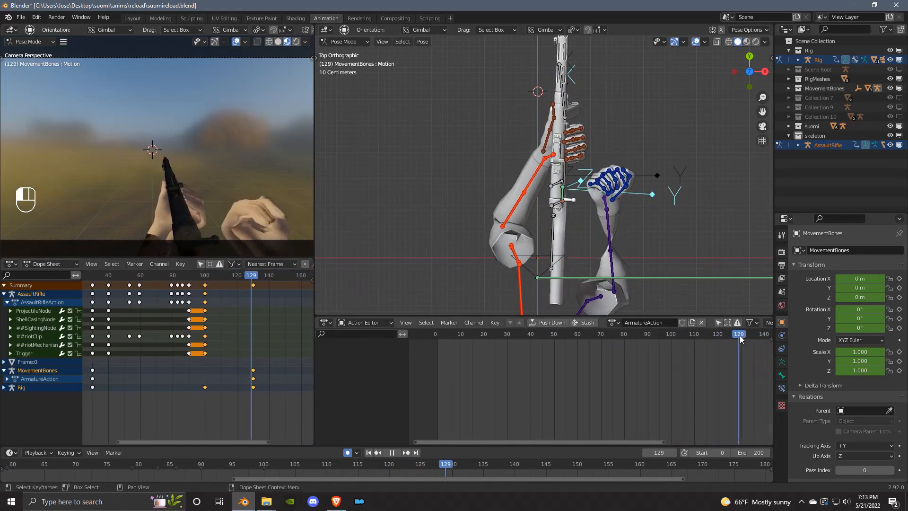
- Select the IK_HandR bone and adjust its trackball rotation at frame 130 to angle the fist beside the bolt handle
{"action": "scroll", "coordinate": [658, 206], "scroll_direction": "up", "scroll_amount": 5}
{"action": "middle_click_drag", "start_coordinate": [662, 208], "coordinate": [636, 191], "text": "shift"}
{"action": "middle_click_drag", "start_coordinate": [662, 246], "coordinate": [602, 185]}
{"action": "left_click", "coordinate": [568, 187]}
{"action": "key", "text": "r"}
{"action": "key", "text": "r"}
{"action": "key", "text": "r"}
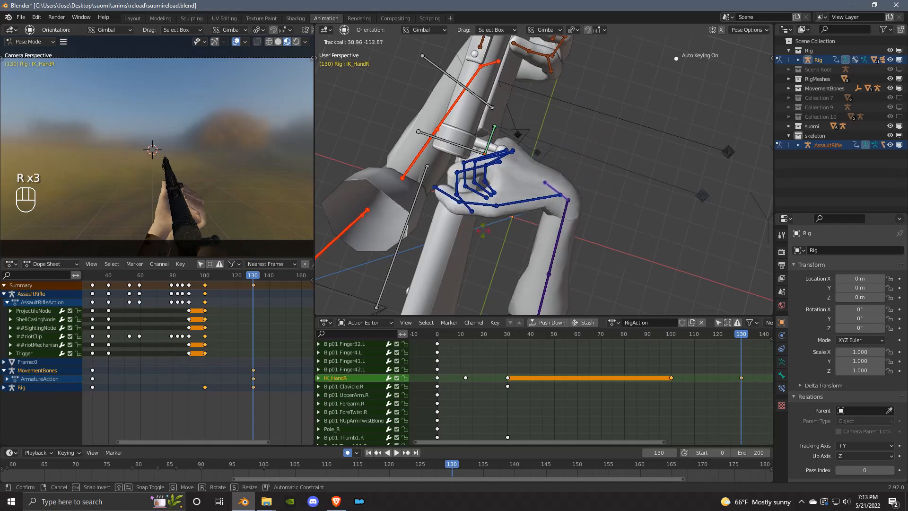
{"action": "left_click", "coordinate": [557, 177]}
{"action": "middle_click_drag", "start_coordinate": [558, 176], "coordinate": [736, 112]}
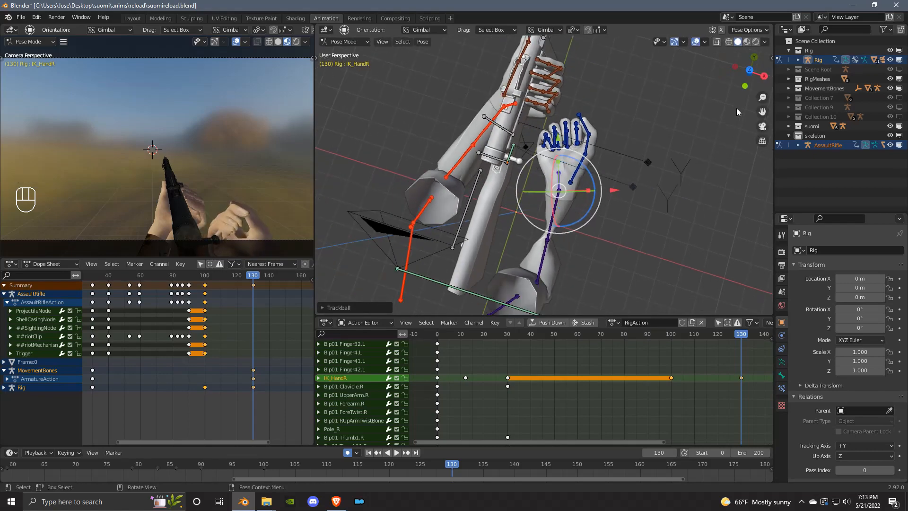
- Move the Pole_R bone at frame 130 to redirect the right elbow
{"action": "left_click", "coordinate": [762, 77]}
{"action": "scroll", "coordinate": [592, 161], "scroll_direction": "down", "scroll_amount": 2}
{"action": "middle_click_drag", "start_coordinate": [520, 189], "coordinate": [577, 208]}
{"action": "scroll", "coordinate": [575, 239], "scroll_direction": "down", "scroll_amount": 3}
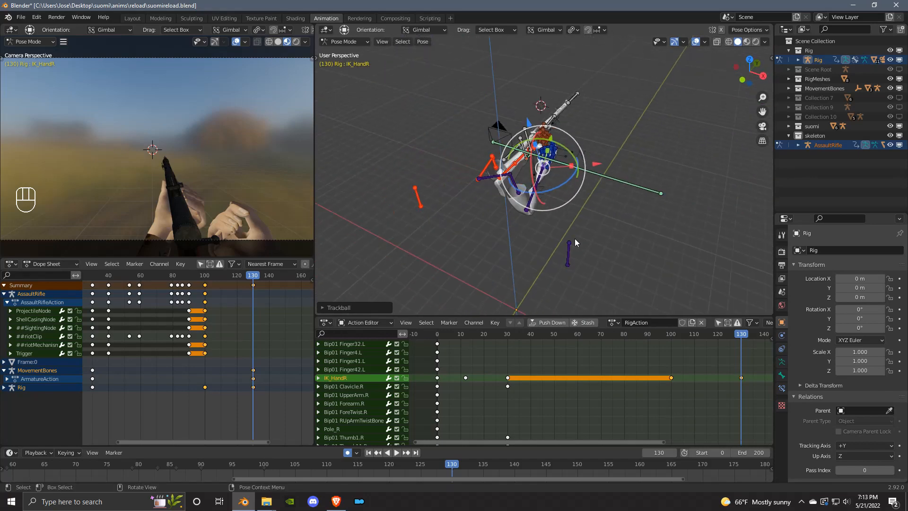
{"action": "left_click", "coordinate": [570, 247]}
{"action": "middle_click_drag", "start_coordinate": [599, 249], "coordinate": [654, 198]}
{"action": "scroll", "coordinate": [527, 220], "scroll_direction": "up", "scroll_amount": 2}
{"action": "key", "text": "g"}
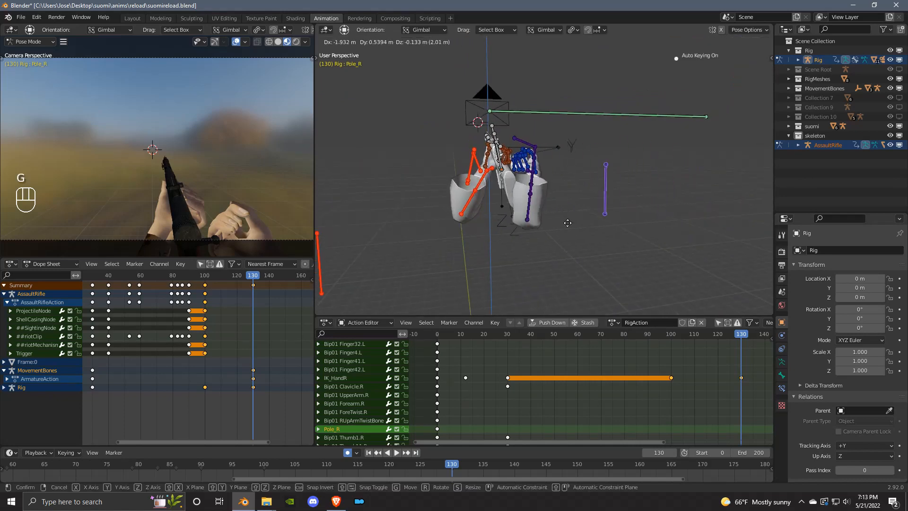
{"action": "left_click", "coordinate": [568, 223]}
{"action": "middle_click_drag", "start_coordinate": [567, 223], "coordinate": [495, 199]}
{"action": "key", "text": "g"}
{"action": "left_click", "coordinate": [607, 264]}
- Rotate the IK_HandR bone at frame 130 so the fist turns palm down
{"action": "left_click", "coordinate": [517, 136]}
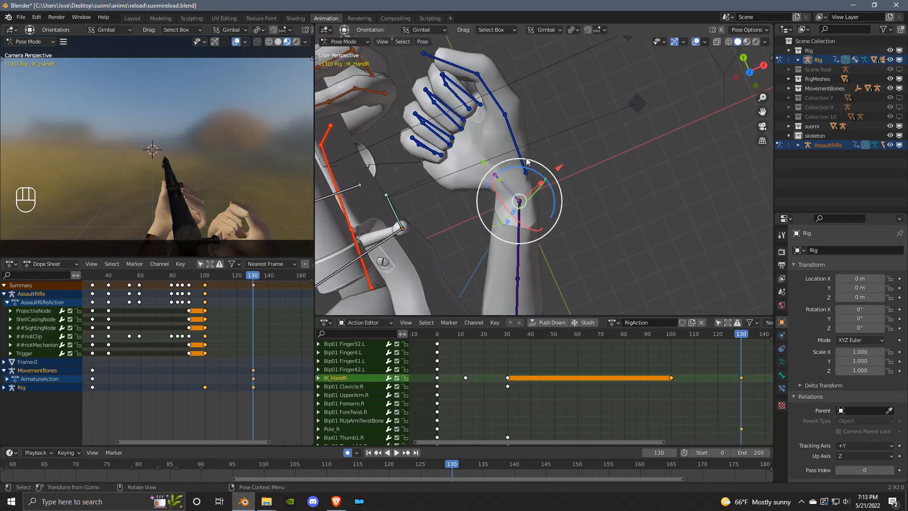
{"action": "middle_click_drag", "start_coordinate": [526, 158], "coordinate": [572, 156]}
{"action": "key", "text": "r"}
{"action": "left_click", "coordinate": [593, 188]}
- Move the Pole_R bone at frame 130 so the right elbow sits outward beside the weapon's stock
{"action": "middle_click_drag", "start_coordinate": [593, 188], "coordinate": [617, 269]}
{"action": "left_click", "coordinate": [600, 279]}
{"action": "key", "text": "g"}
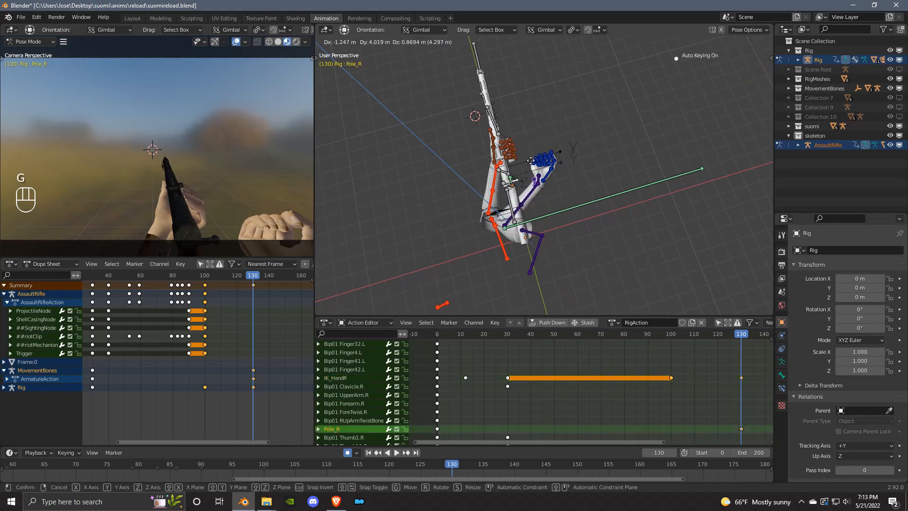
{"action": "left_click", "coordinate": [575, 176]}
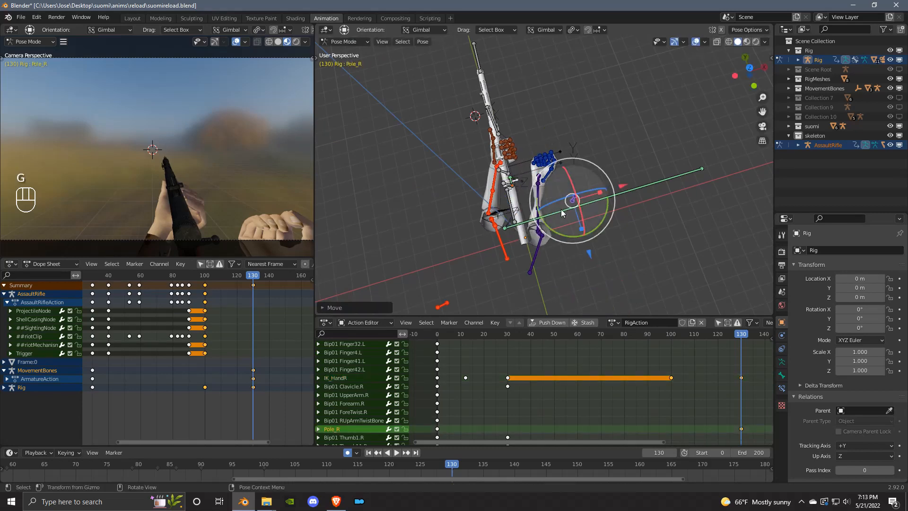
- Rotate the Bip01 Clavicle.R bone in top view at frame 130 to bring the right shoulder outward from the stock
{"action": "left_click", "coordinate": [545, 245]}
{"action": "left_click", "coordinate": [748, 70]}
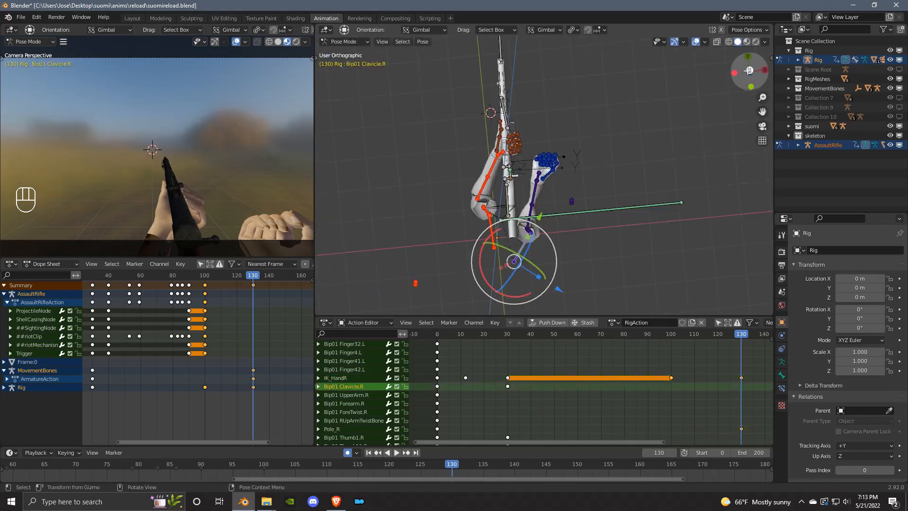
{"action": "key", "text": "r"}
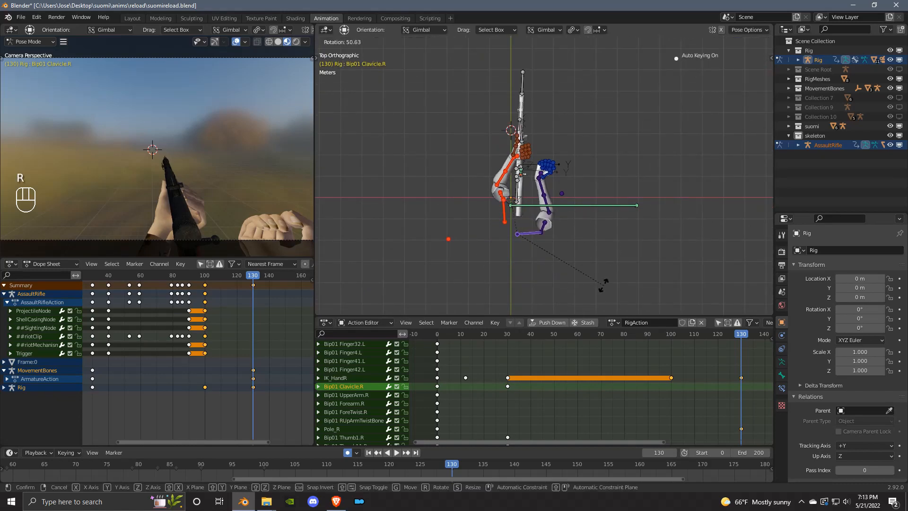
{"action": "left_click", "coordinate": [604, 294]}
{"action": "scroll", "coordinate": [596, 279], "scroll_direction": "up", "scroll_amount": 5}
{"action": "middle_click_drag", "start_coordinate": [582, 255], "coordinate": [589, 173], "text": "shift"}
{"action": "key", "text": "r"}
{"action": "left_click", "coordinate": [540, 123]}
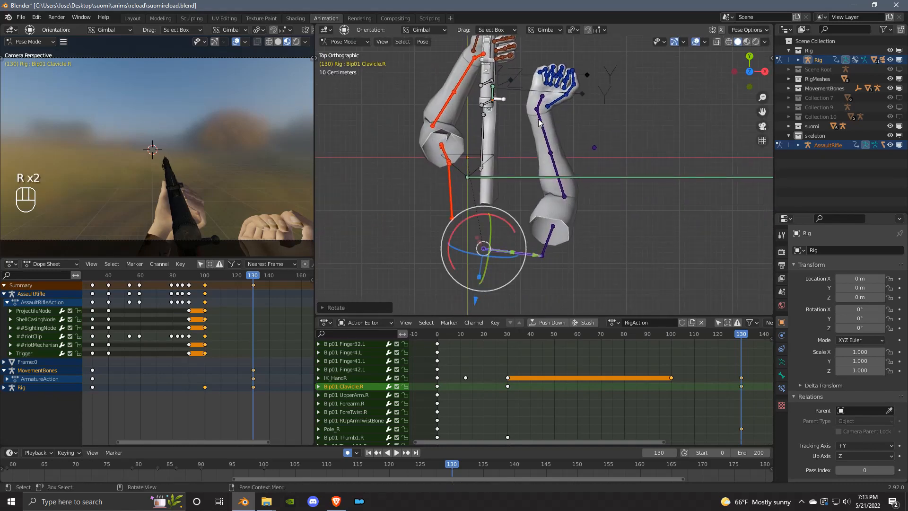
- Rotate the IK_HandR bone in top view and move it in against the bolt handle at frame 130
{"action": "left_click", "coordinate": [542, 102]}
{"action": "scroll", "coordinate": [546, 121], "scroll_direction": "up", "scroll_amount": 3}
{"action": "middle_click_drag", "start_coordinate": [542, 101], "coordinate": [629, 194], "text": "shift"}
{"action": "scroll", "coordinate": [588, 174], "scroll_direction": "up", "scroll_amount": 1}
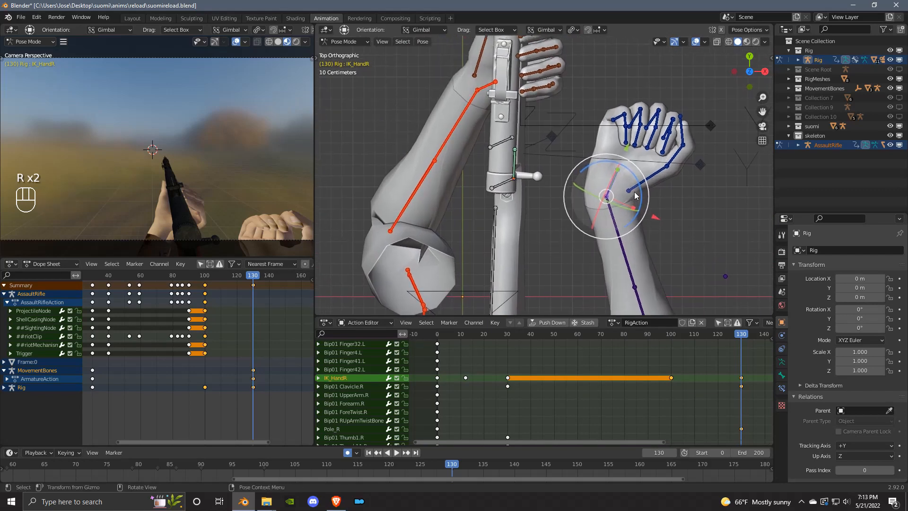
{"action": "key", "text": "r"}
{"action": "left_click", "coordinate": [608, 198]}
{"action": "key", "text": "g"}
{"action": "left_click", "coordinate": [531, 174]}
{"action": "key", "text": "r"}
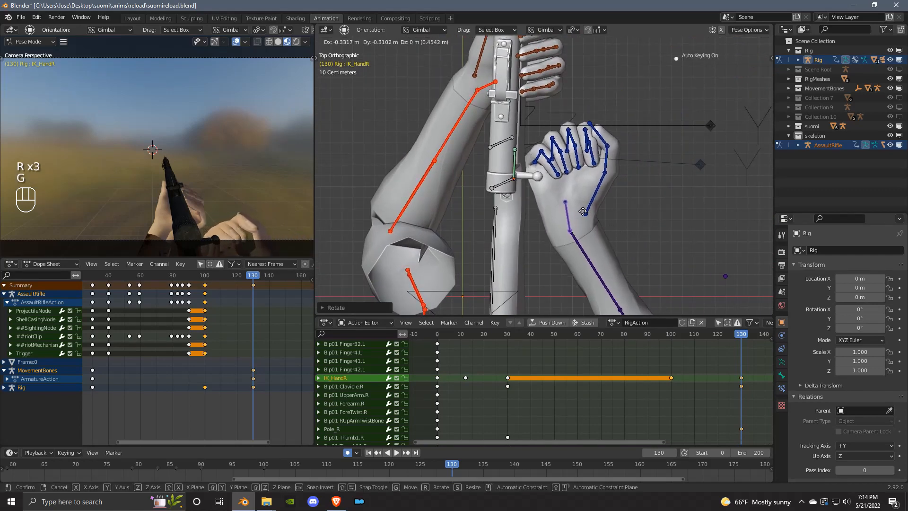
{"action": "left_click", "coordinate": [590, 206]}
{"action": "scroll", "coordinate": [632, 253], "scroll_direction": "down", "scroll_amount": 3}
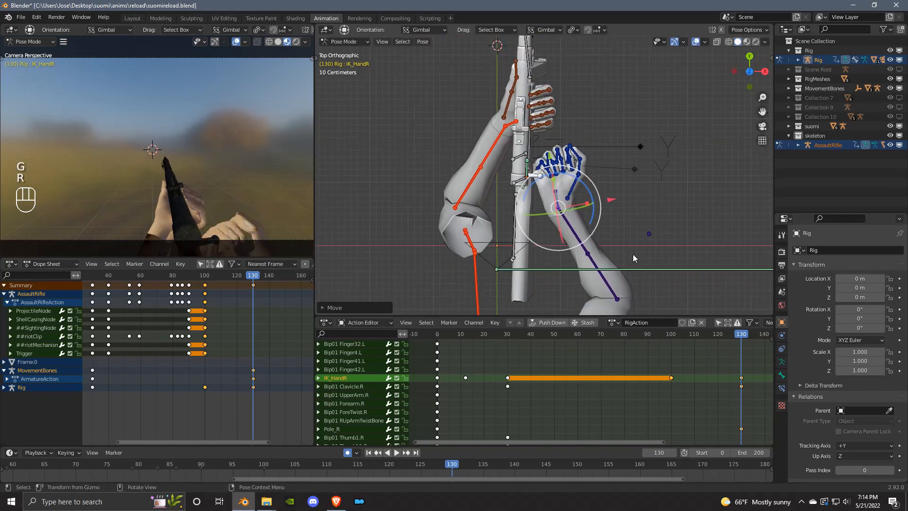
- Move the Pole_R bone inward in top view at frame 130 to straighten the right forearm behind the hand
{"action": "middle_click_drag", "start_coordinate": [636, 242], "coordinate": [634, 216], "text": "shift"}
{"action": "left_click", "coordinate": [644, 209]}
{"action": "key", "text": "g"}
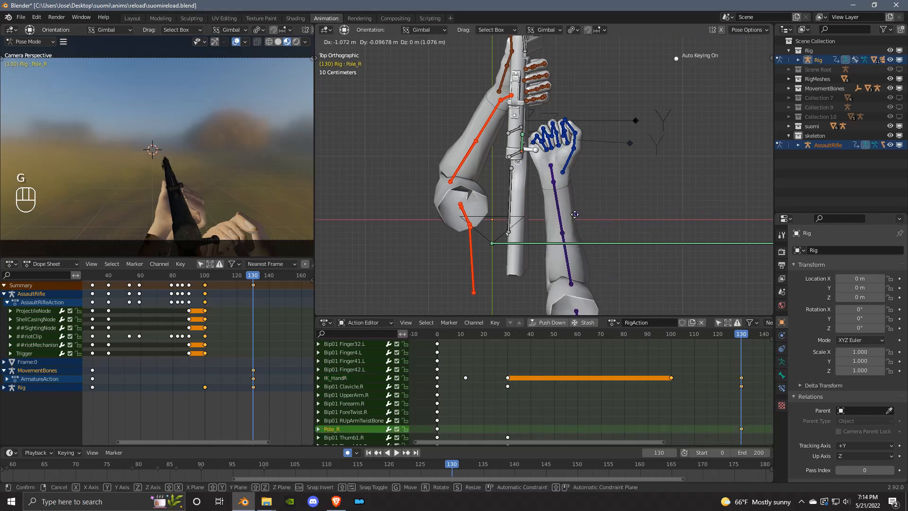
{"action": "left_click", "coordinate": [569, 216]}
- Refine the IK_HandR bone at frame 130 by moving it closer to the bolt handle and tilting the fist with trackball rotation
{"action": "left_click", "coordinate": [551, 173]}
{"action": "scroll", "coordinate": [556, 174], "scroll_direction": "up", "scroll_amount": 4}
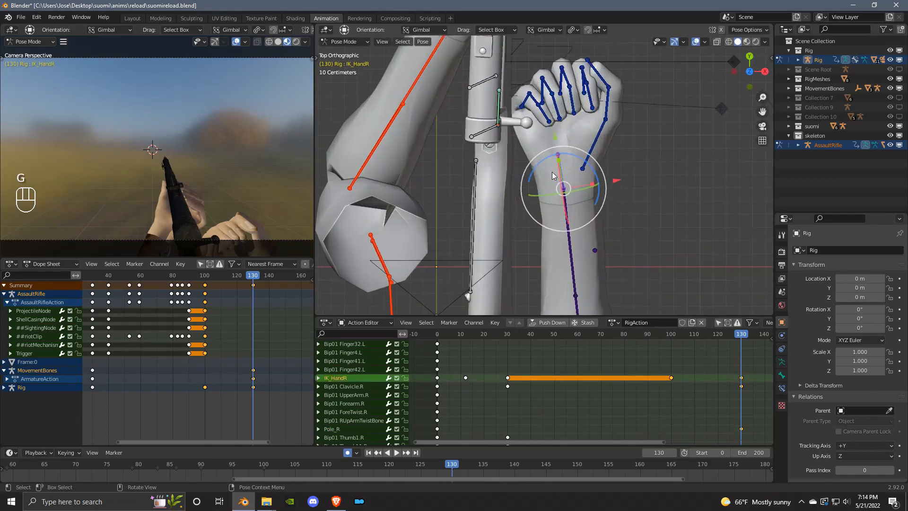
{"action": "middle_click_drag", "start_coordinate": [556, 174], "coordinate": [557, 182]}
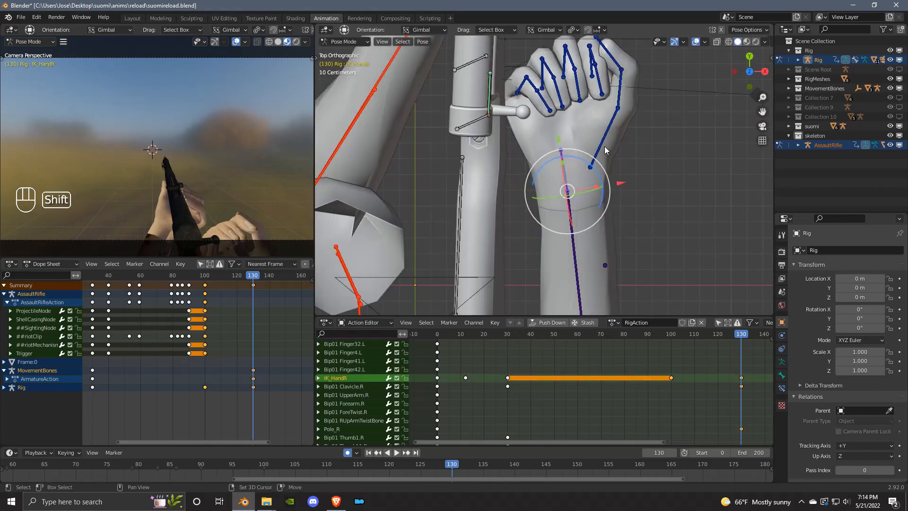
{"action": "left_click", "coordinate": [753, 75]}
{"action": "key", "text": "g"}
{"action": "key", "text": "r"}
{"action": "key", "text": "r"}
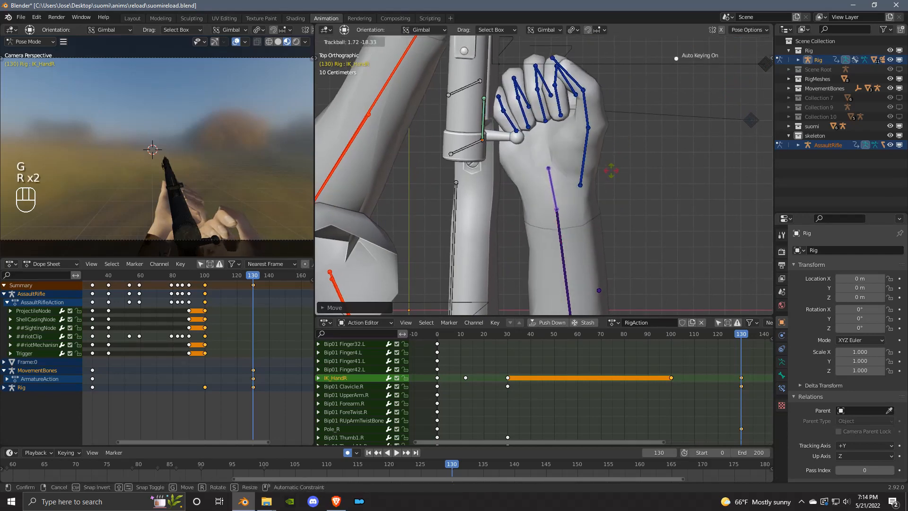
{"action": "left_click", "coordinate": [613, 170]}
- Reposition the IK_HandR bone in the top and right views at frame 130 to place the hand at the bolt handle
{"action": "middle_click_drag", "start_coordinate": [614, 169], "coordinate": [628, 147]}
{"action": "left_click", "coordinate": [750, 66]}
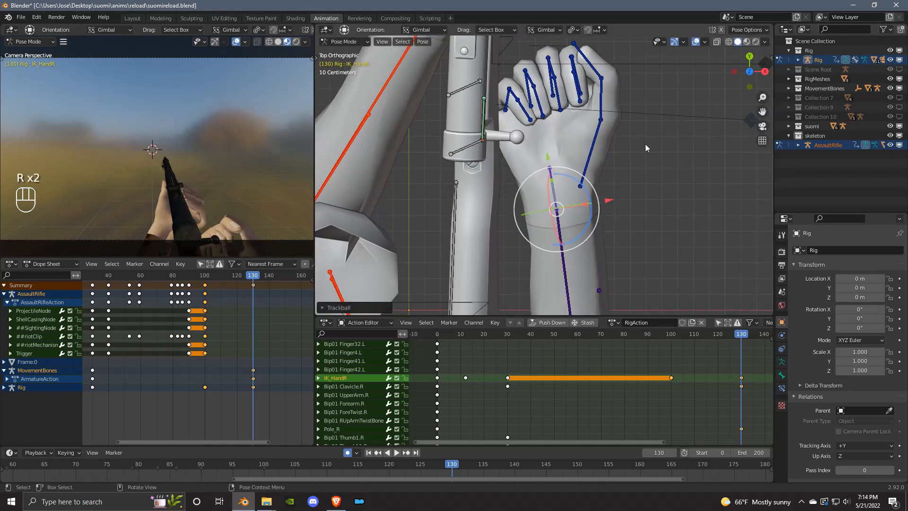
{"action": "key", "text": "g"}
{"action": "left_click", "coordinate": [770, 84]}
{"action": "left_click", "coordinate": [765, 71]}
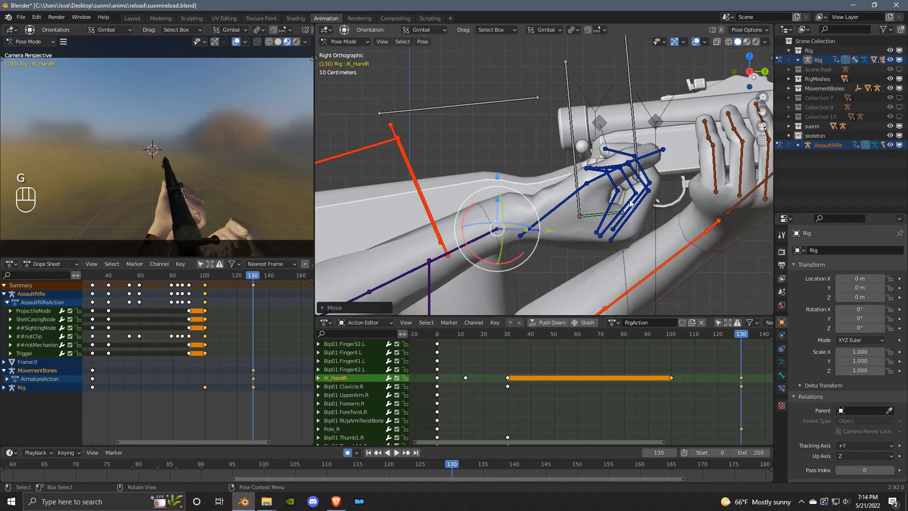
{"action": "key", "text": "g"}
{"action": "left_click", "coordinate": [603, 165]}
{"action": "middle_click_drag", "start_coordinate": [604, 164], "coordinate": [679, 254]}
- Copy the Bip01 Clavicle.R keyframe at frame 30 to frame 101 and play back the reload to check the arm
{"action": "key", "text": "space"}
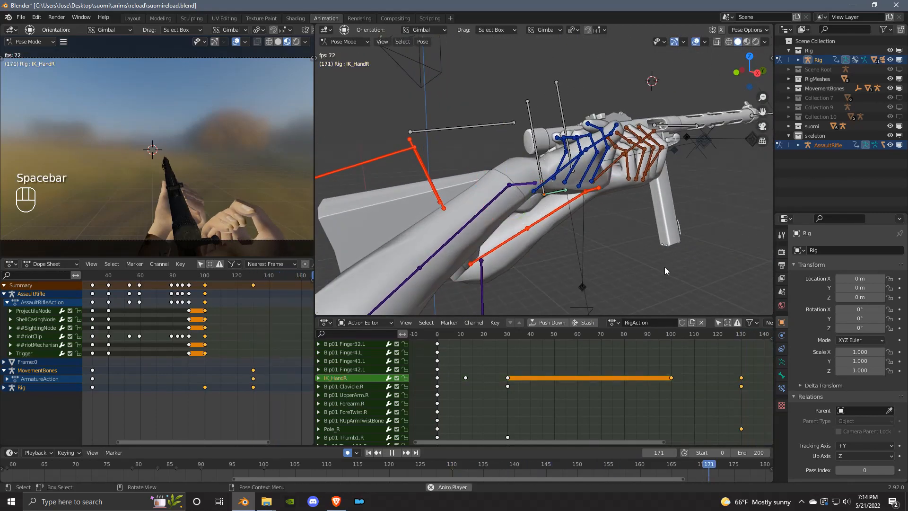
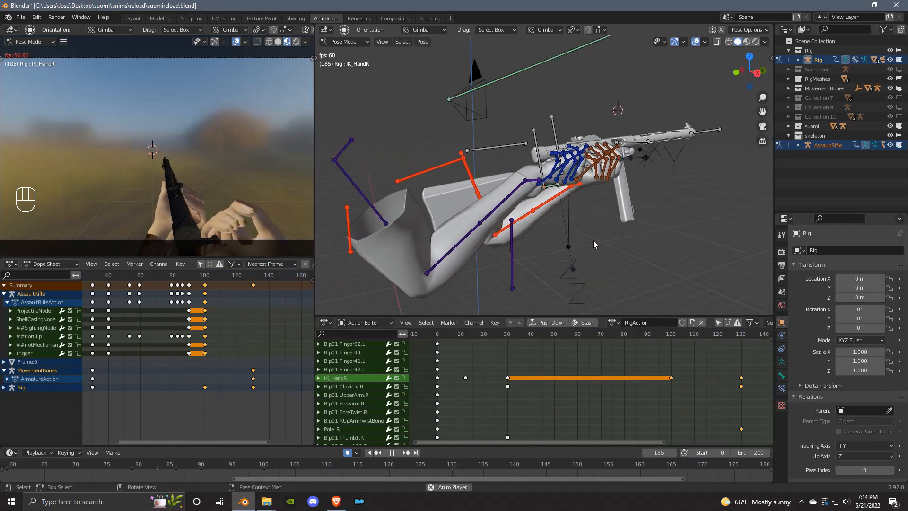
{"action": "key", "text": "space"}
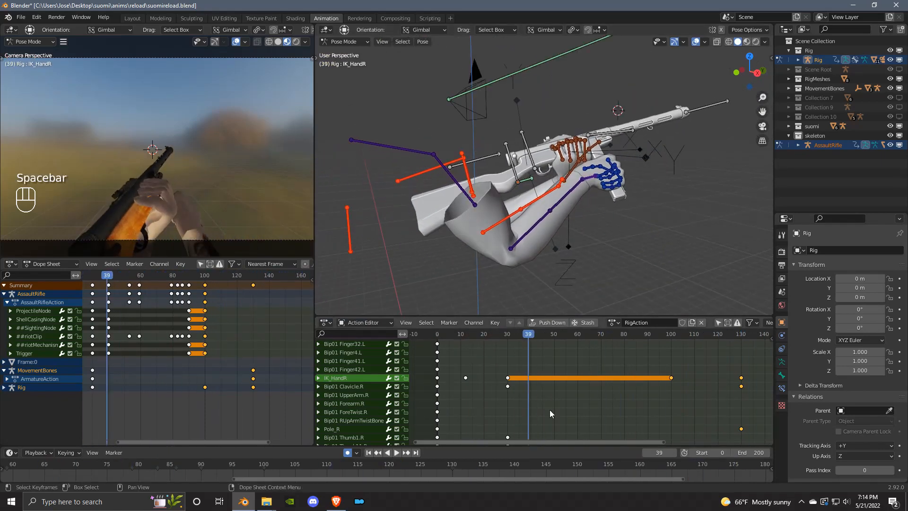
{"action": "left_click", "coordinate": [508, 385]}
{"action": "key", "text": "shift+d"}
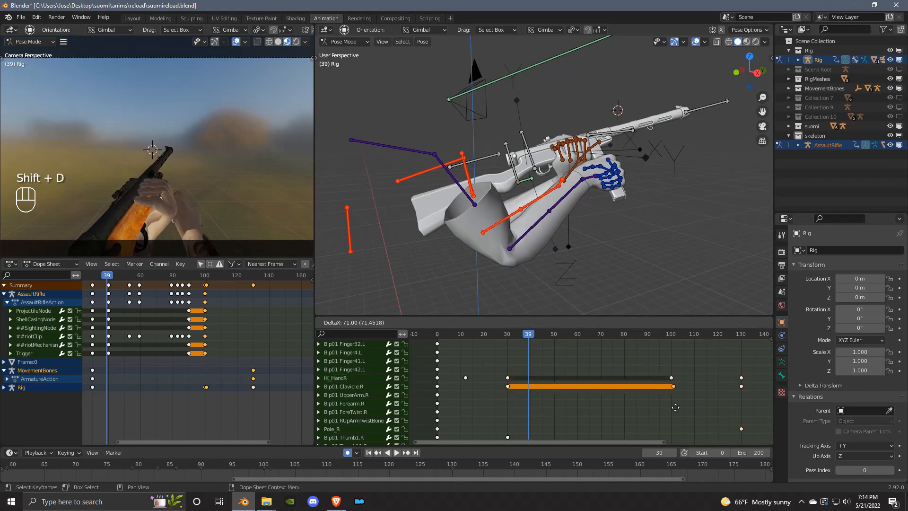
{"action": "left_click", "coordinate": [675, 407]}
{"action": "key", "text": "space"}
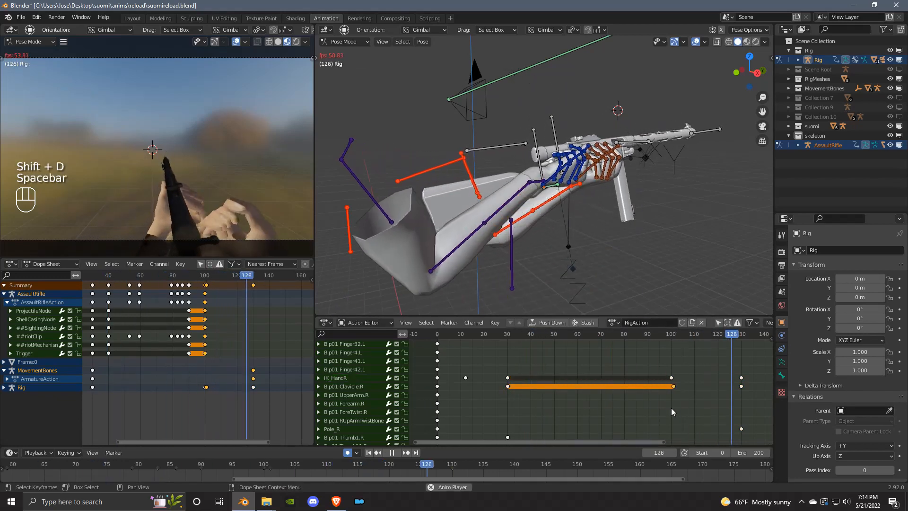
{"action": "key", "text": "space"}
- Duplicate the rig and movement bone keyframes at frame 130 to frame 140 to hold the hand at the bolt handle
{"action": "middle_click_drag", "start_coordinate": [734, 361], "coordinate": [614, 400]}
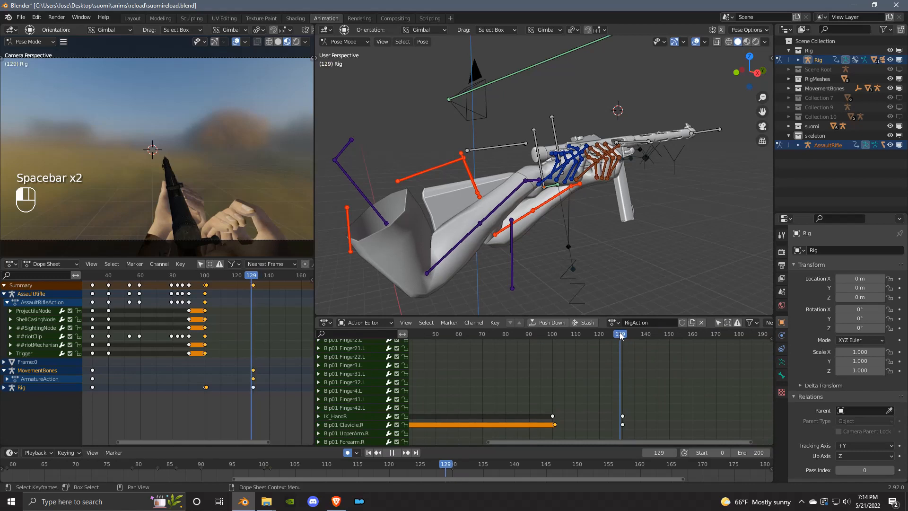
{"action": "scroll", "coordinate": [229, 330], "scroll_direction": "up", "scroll_amount": 4}
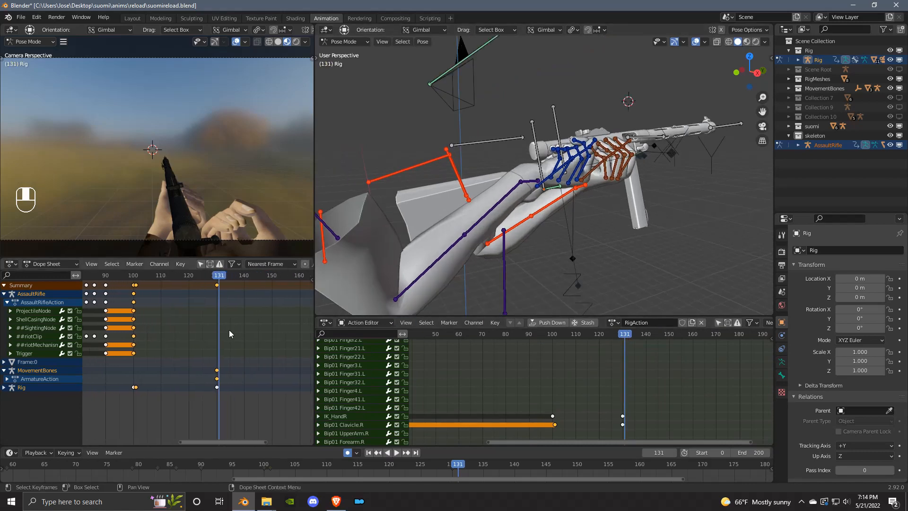
{"action": "left_click", "coordinate": [241, 303]}
{"action": "middle_click_drag", "start_coordinate": [241, 304], "coordinate": [229, 298]}
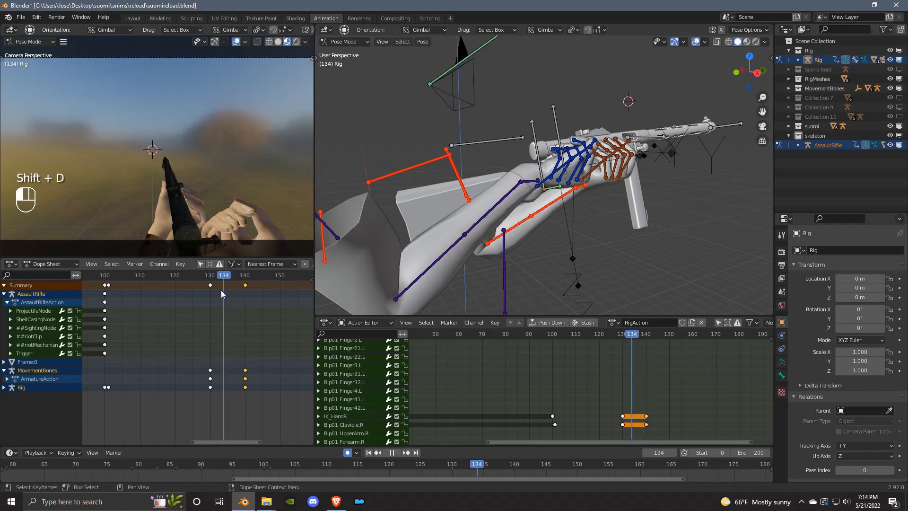
{"action": "left_click_drag", "start_coordinate": [247, 298], "coordinate": [245, 299]}
{"action": "left_click", "coordinate": [245, 299]}
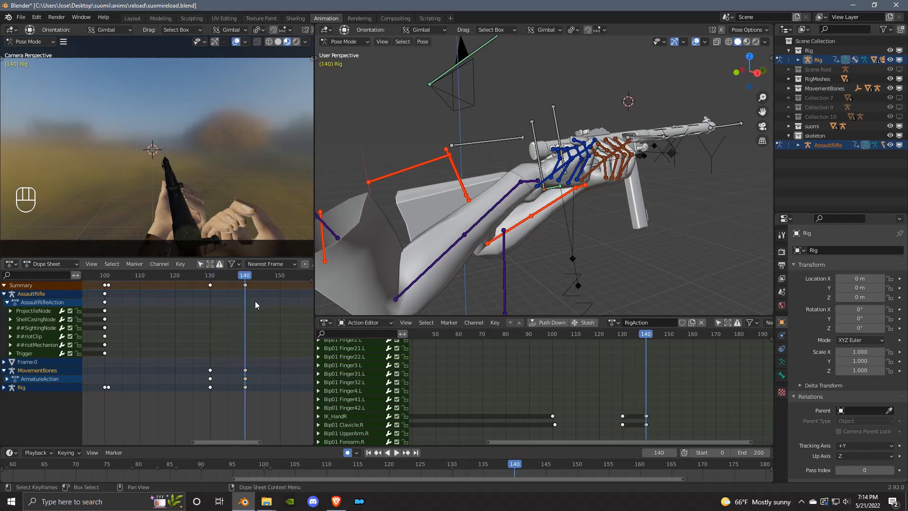
{"action": "middle_click_drag", "start_coordinate": [254, 301], "coordinate": [206, 319]}
{"action": "left_click_drag", "start_coordinate": [198, 276], "coordinate": [236, 304]}
{"action": "middle_click_drag", "start_coordinate": [339, 270], "coordinate": [541, 224]}
{"action": "scroll", "coordinate": [563, 230], "scroll_direction": "up", "scroll_amount": 4}
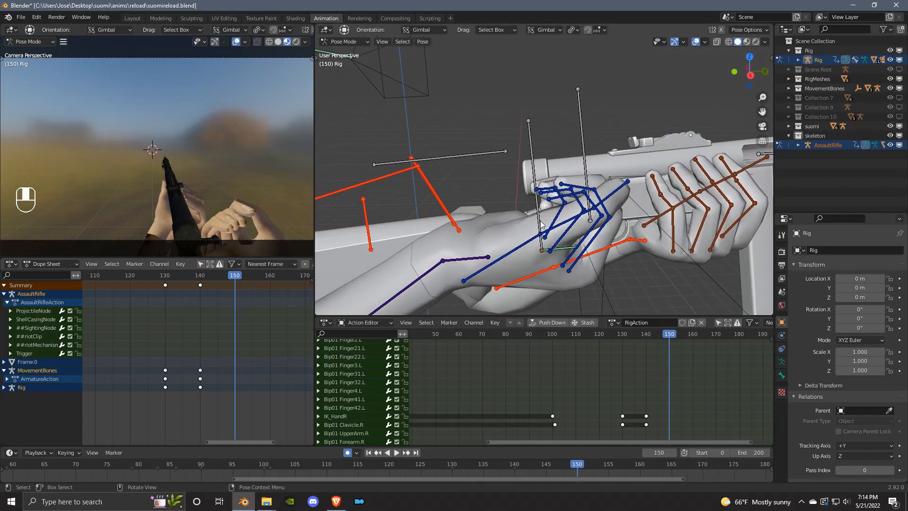
{"action": "left_click", "coordinate": [488, 257]}
{"action": "middle_click_drag", "start_coordinate": [492, 252], "coordinate": [529, 217], "text": "shift"}
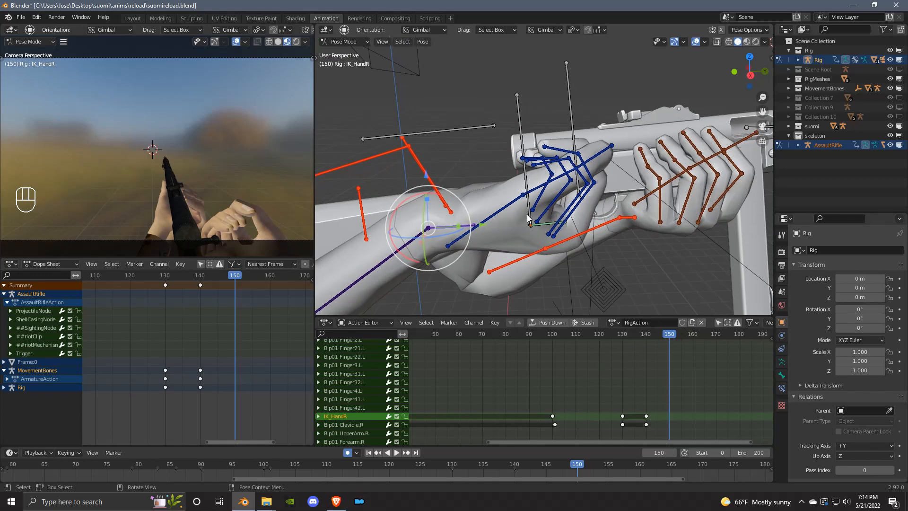
{"action": "left_click", "coordinate": [456, 225]}
{"action": "left_click", "coordinate": [520, 123]}
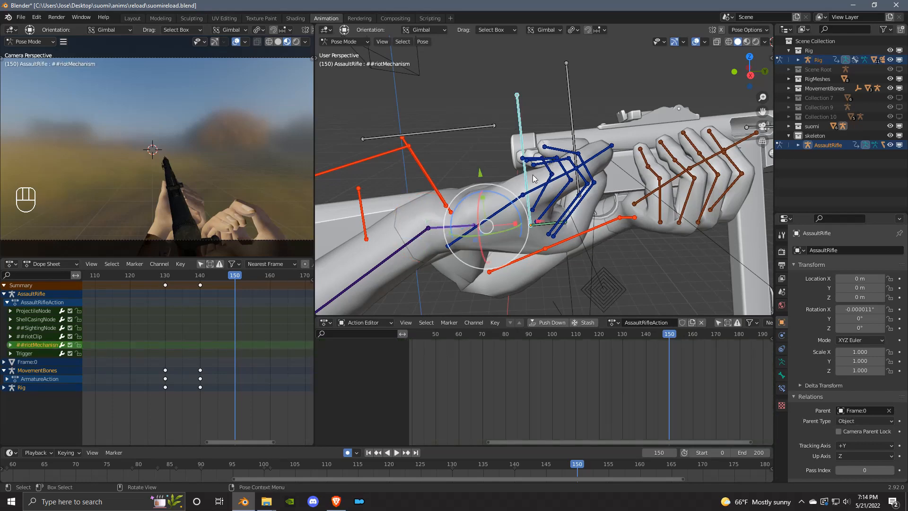
{"action": "middle_click_drag", "start_coordinate": [543, 225], "coordinate": [560, 194], "text": "shift"}
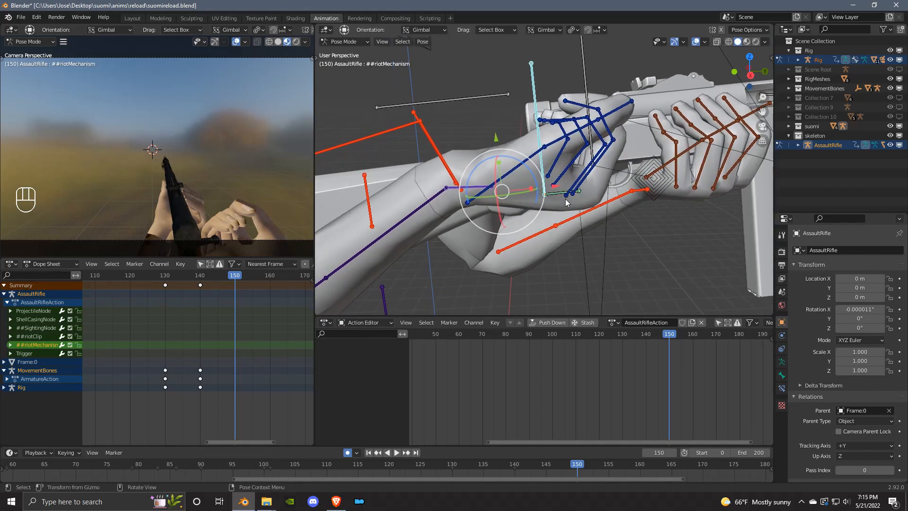
{"action": "left_click", "coordinate": [614, 273]}
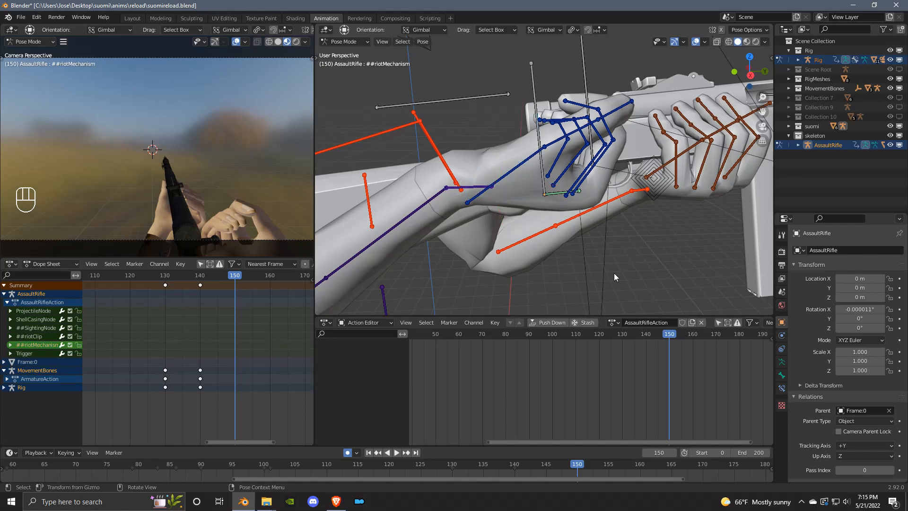
{"action": "left_click", "coordinate": [475, 189]}
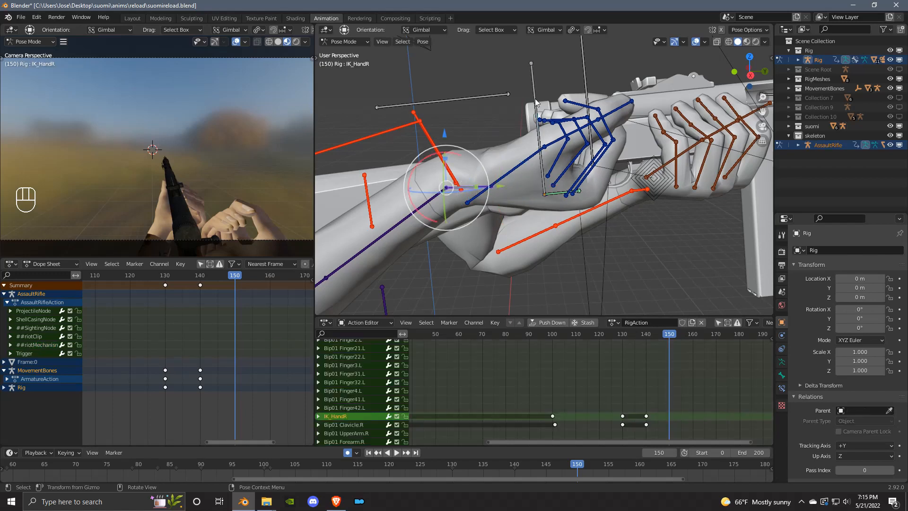
- Duplicate all AssaultRifle action keyframes at frame 100 to frame 140 and set the current frame to 150
{"action": "left_click", "coordinate": [535, 90]}
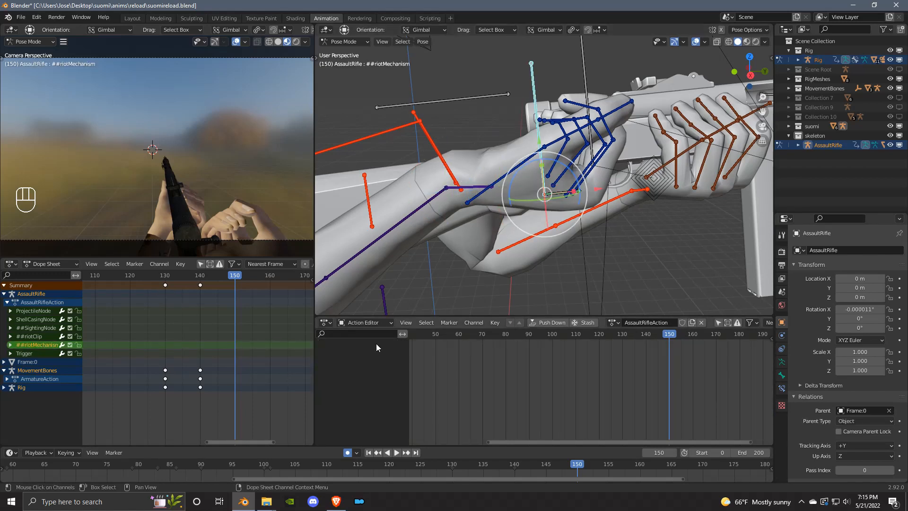
{"action": "scroll", "coordinate": [381, 350], "scroll_direction": "up", "scroll_amount": 2}
{"action": "middle_click_drag", "start_coordinate": [575, 397], "coordinate": [558, 397]}
{"action": "left_click", "coordinate": [519, 344]}
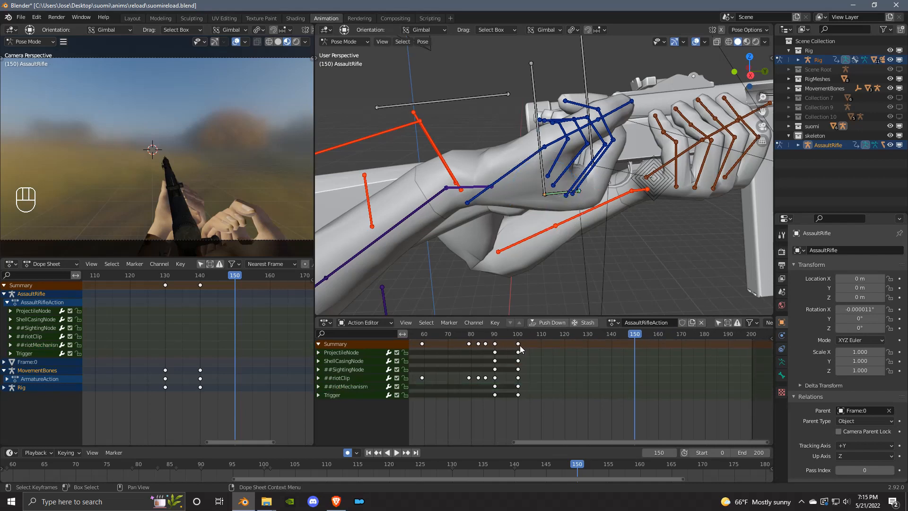
{"action": "left_click_drag", "start_coordinate": [474, 336], "coordinate": [601, 369]}
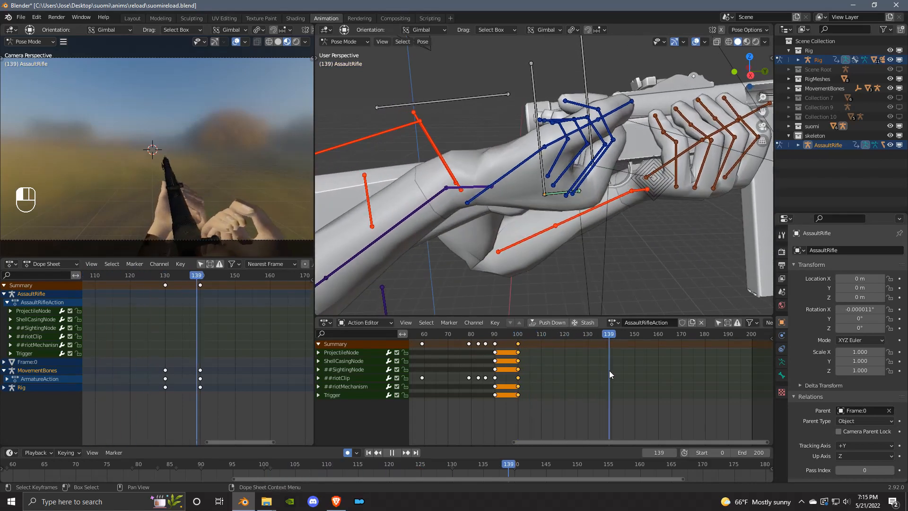
{"action": "key", "text": "space"}
{"action": "key", "text": "shift+d"}
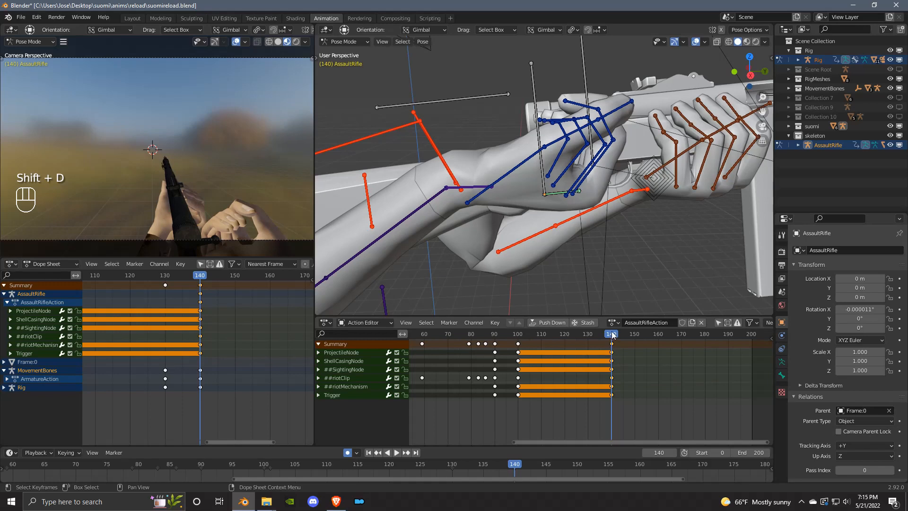
{"action": "left_click_drag", "start_coordinate": [612, 334], "coordinate": [601, 368]}
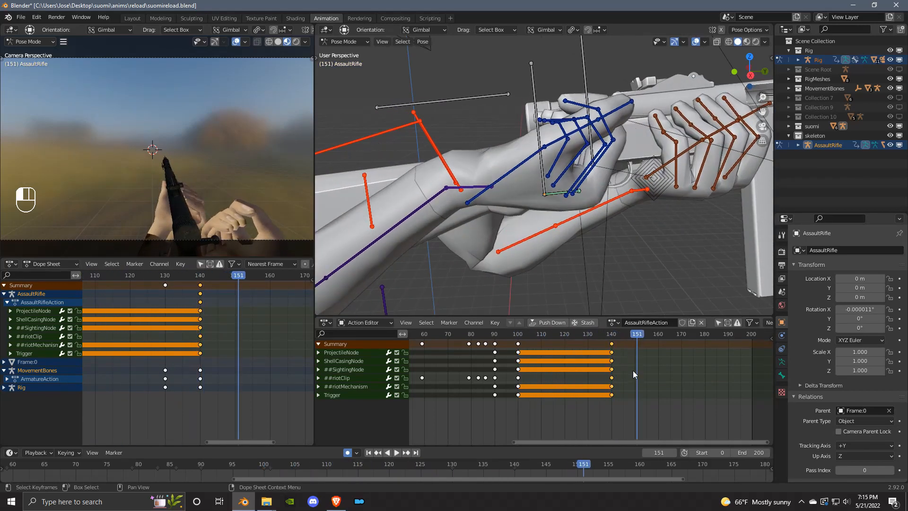
{"action": "key", "text": "Escape"}
- Move the IK_HandR and ##riotMechanism bones together about 0.71 m backward along the weapon at frame 150 to pull the bolt
{"action": "left_click", "coordinate": [474, 188]}
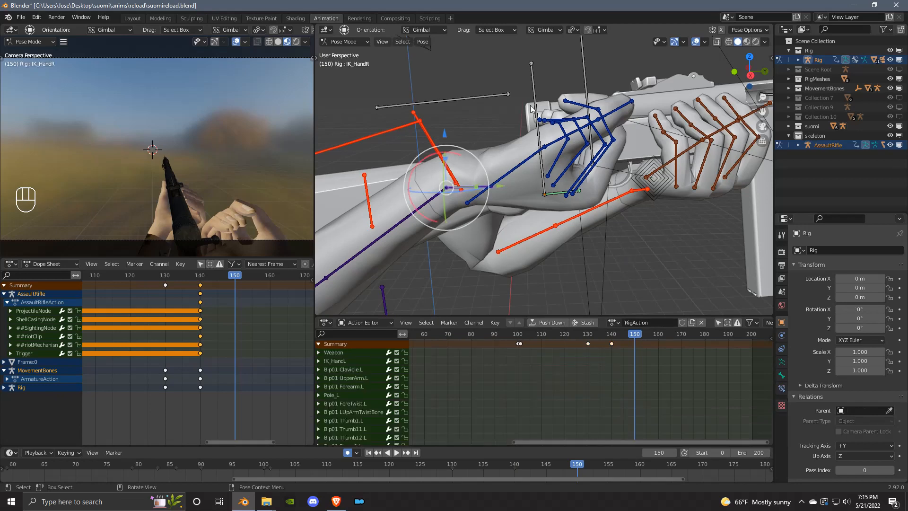
{"action": "left_click", "coordinate": [532, 70], "text": "shift"}
{"action": "middle_click_drag", "start_coordinate": [532, 76], "coordinate": [539, 196]}
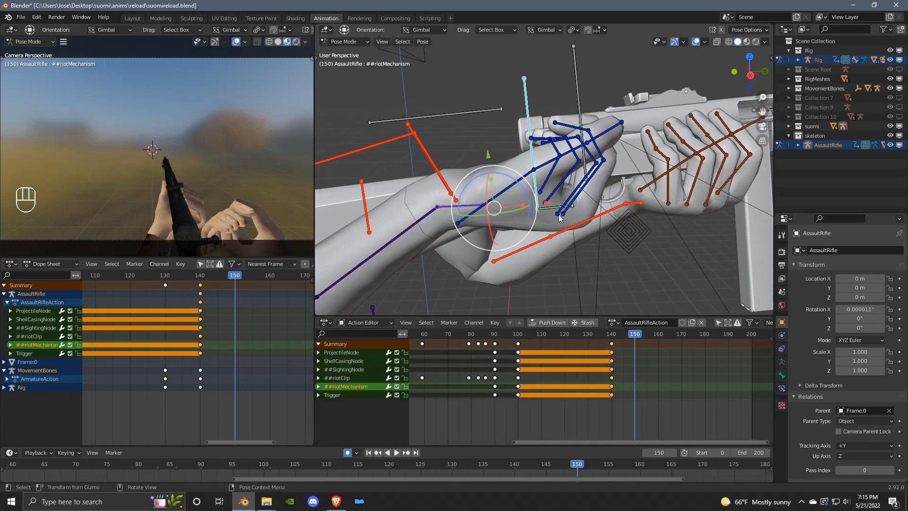
{"action": "key", "text": "g"}
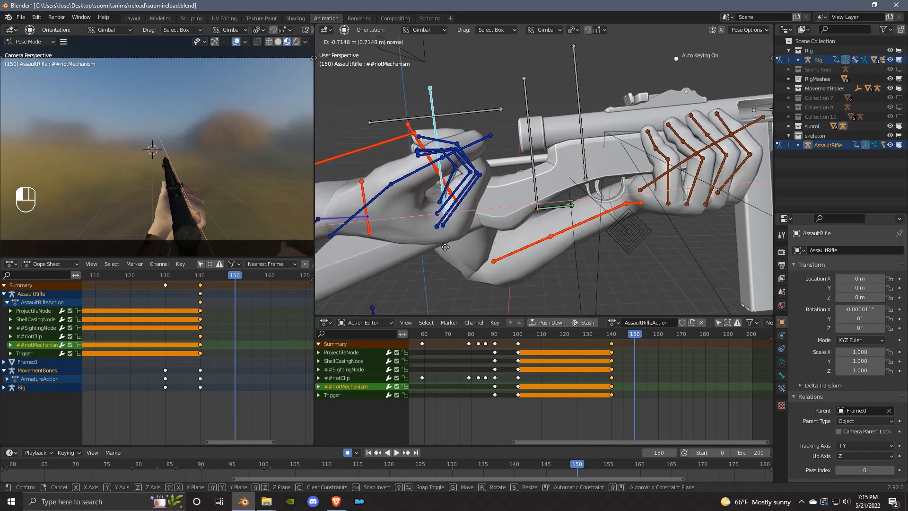
{"action": "left_click", "coordinate": [447, 226]}
{"action": "middle_click_drag", "start_coordinate": [446, 226], "coordinate": [557, 180]}
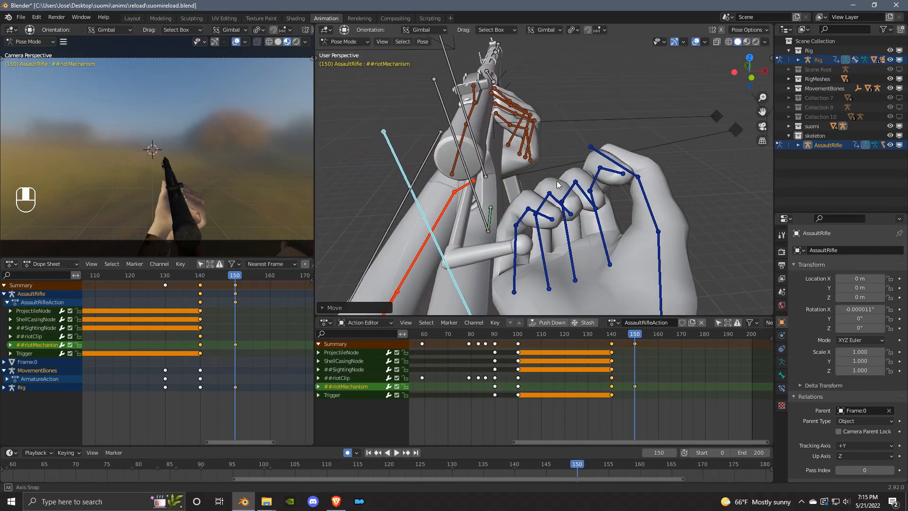
- Duplicate the pulled-back keyframes at frame 150 to frame 155, and the keyframes at frame 140 to frame 165
{"action": "left_click", "coordinate": [638, 356]}
{"action": "middle_click_drag", "start_coordinate": [639, 355], "coordinate": [614, 371]}
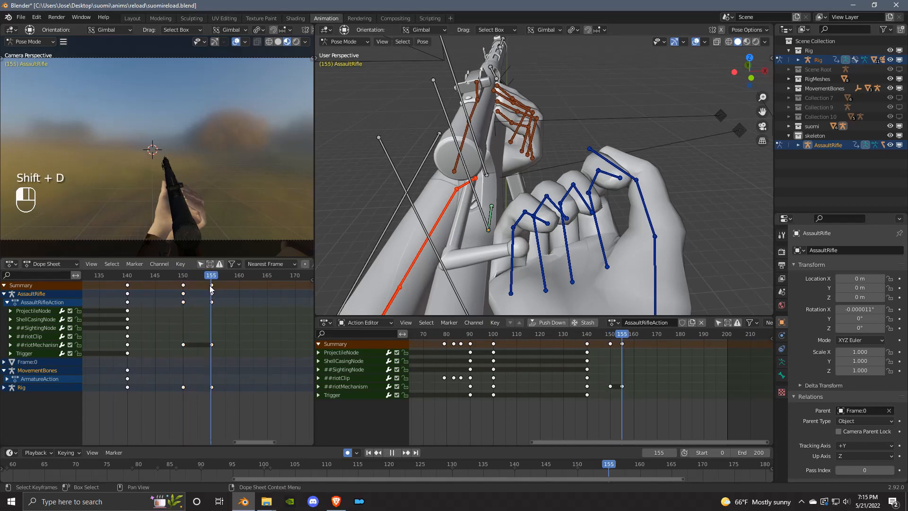
{"action": "left_click", "coordinate": [128, 285]}
{"action": "key", "text": "shift+d"}
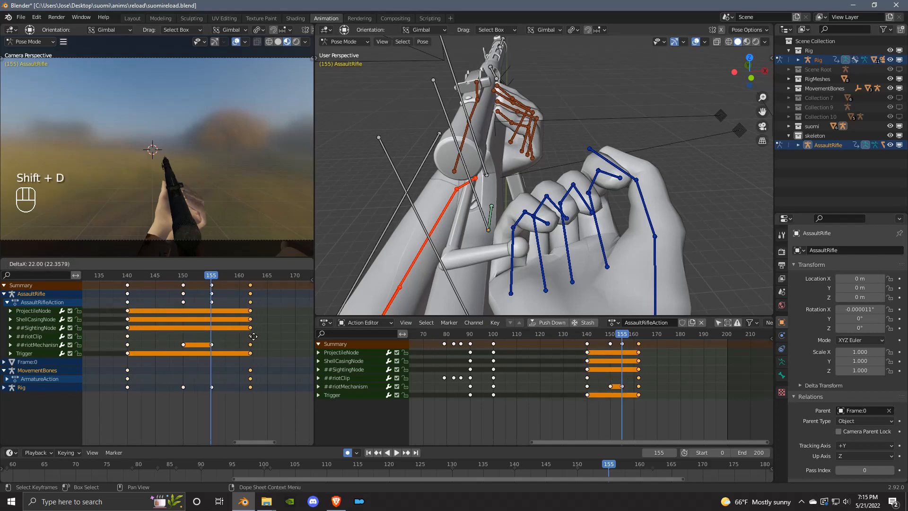
{"action": "key", "text": "space"}
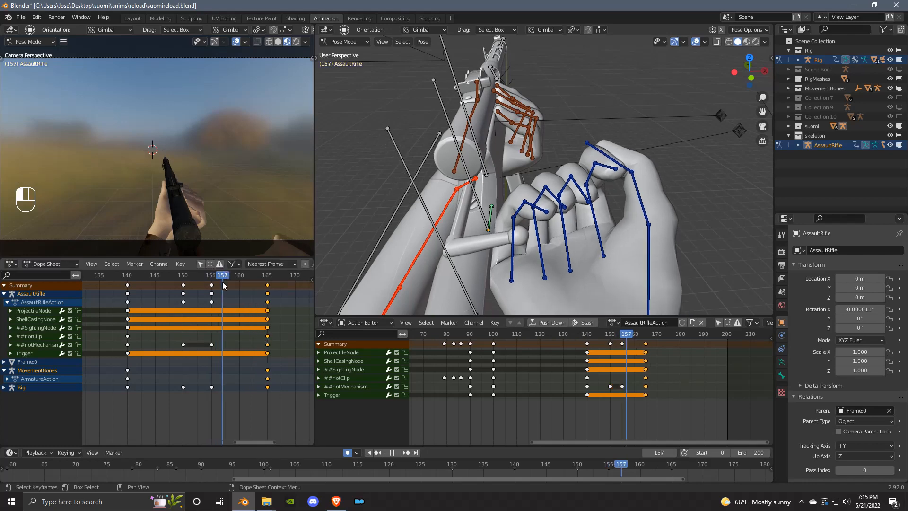
- Scrub and play back the animation to review the bolt being pulled and returned between frames 140 and 165
{"action": "left_click_drag", "start_coordinate": [255, 305], "coordinate": [148, 310]}
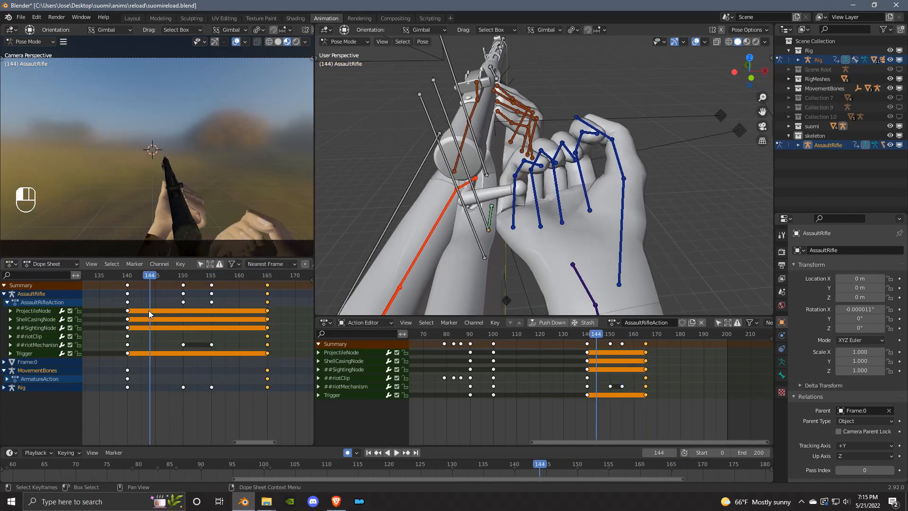
{"action": "key", "text": "space"}
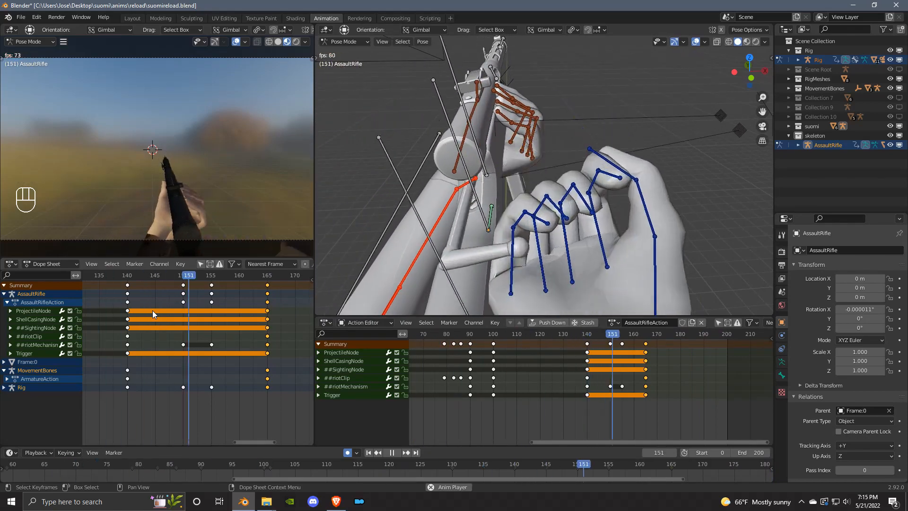
{"action": "scroll", "coordinate": [639, 378], "scroll_direction": "down", "scroll_amount": 2}
{"action": "scroll", "coordinate": [640, 379], "scroll_direction": "down", "scroll_amount": 1}
{"action": "middle_click_drag", "start_coordinate": [639, 378], "coordinate": [655, 380]}
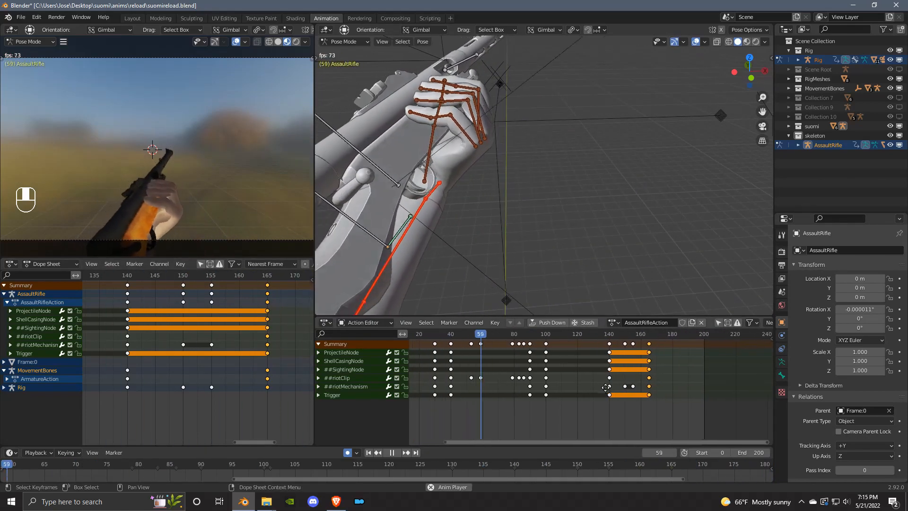
{"action": "left_click", "coordinate": [577, 406]}
{"action": "scroll", "coordinate": [578, 407], "scroll_direction": "down", "scroll_amount": 2}
{"action": "middle_click_drag", "start_coordinate": [578, 407], "coordinate": [604, 378]}
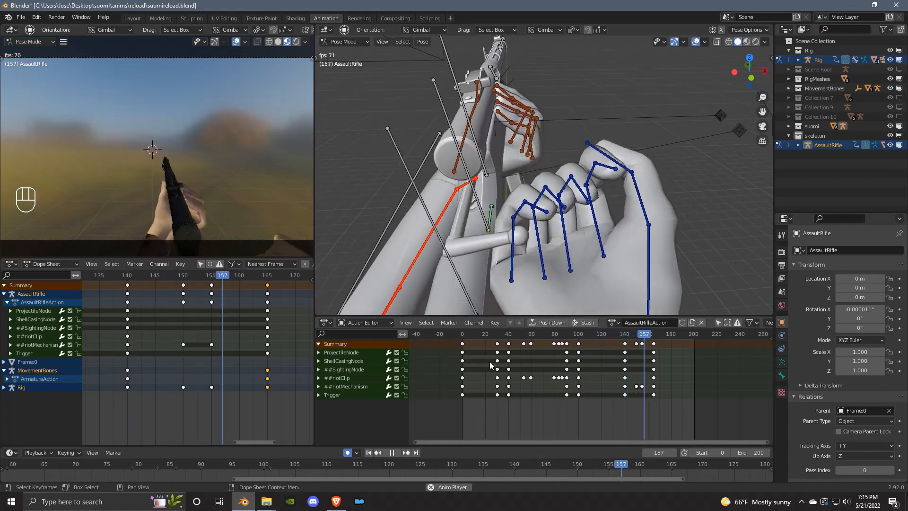
{"action": "key", "text": "space"}
- Select the IK_HandR bone and examine its keyframes around the bolt pull, scrubbing to frame 163
{"action": "scroll", "coordinate": [197, 314], "scroll_direction": "down", "scroll_amount": 8}
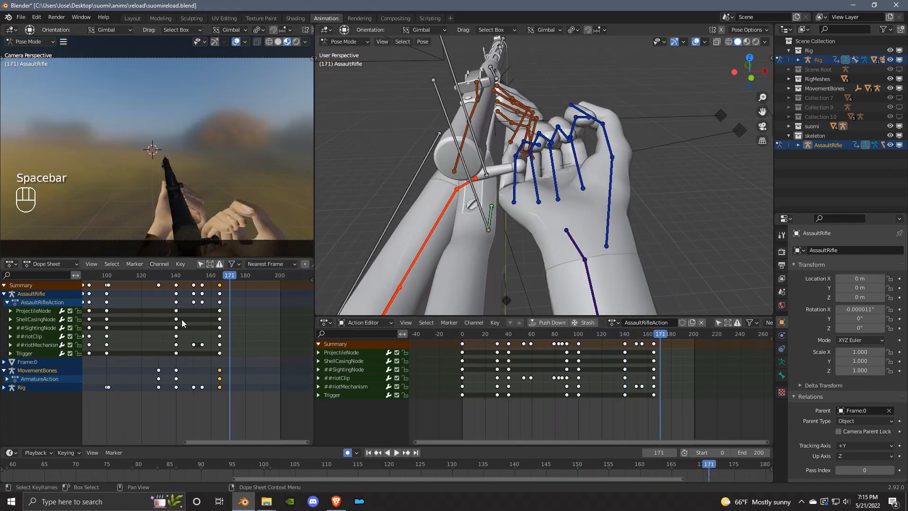
{"action": "scroll", "coordinate": [165, 321], "scroll_direction": "down", "scroll_amount": 4}
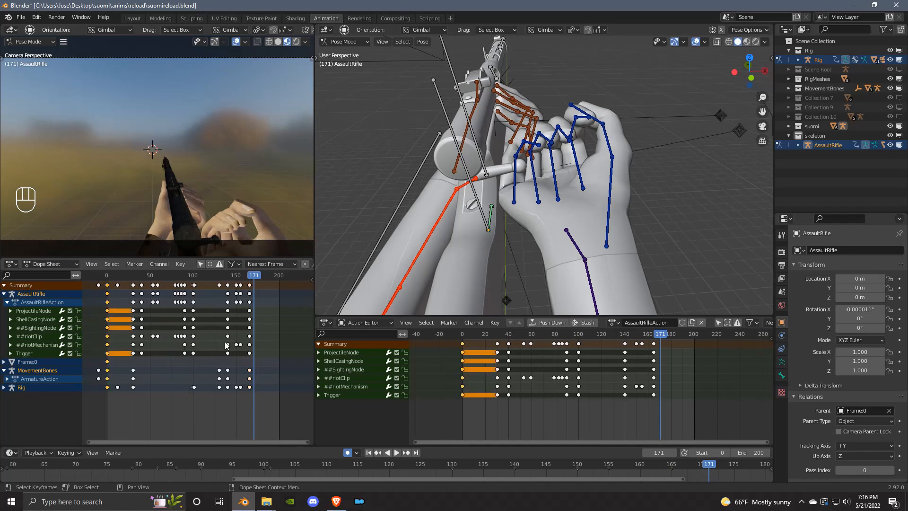
{"action": "left_click", "coordinate": [584, 249]}
{"action": "scroll", "coordinate": [355, 394], "scroll_direction": "down", "scroll_amount": 5}
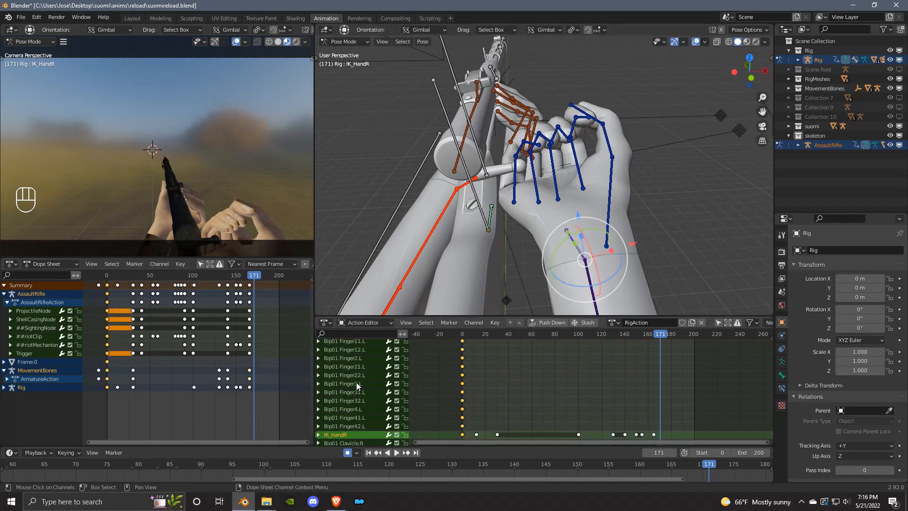
{"action": "middle_click_drag", "start_coordinate": [629, 400], "coordinate": [598, 401]}
{"action": "scroll", "coordinate": [600, 402], "scroll_direction": "up", "scroll_amount": 10}
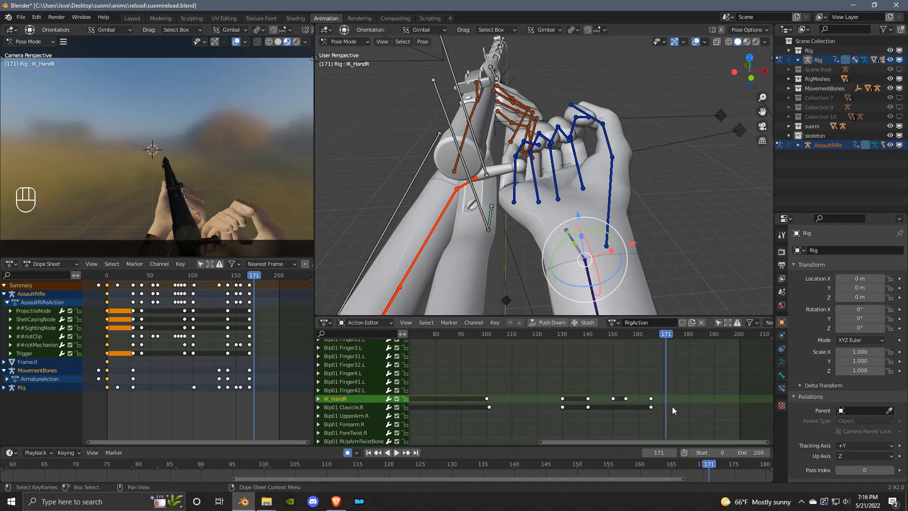
{"action": "middle_click_drag", "start_coordinate": [674, 408], "coordinate": [645, 413]}
{"action": "left_click_drag", "start_coordinate": [624, 339], "coordinate": [618, 368]}
{"action": "left_click", "coordinate": [617, 372]}
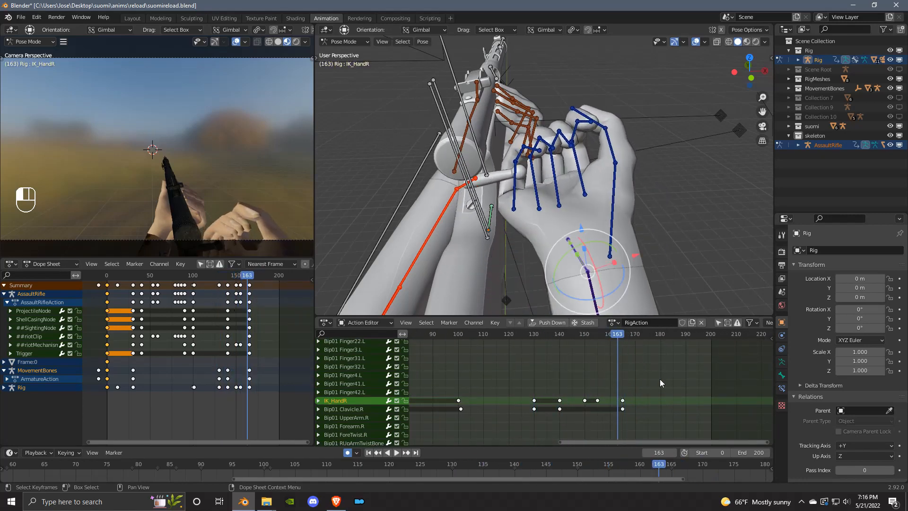
- Duplicate all keyframes of the idle pose at frame 0 to frame 200, the end of the animation
{"action": "key", "text": "shift+d"}
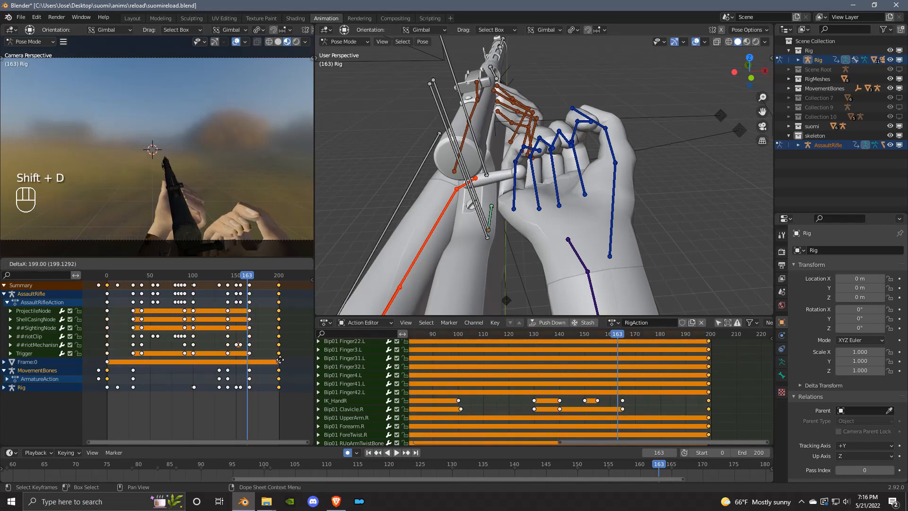
{"action": "left_click", "coordinate": [280, 360]}
{"action": "scroll", "coordinate": [243, 334], "scroll_direction": "up", "scroll_amount": 4}
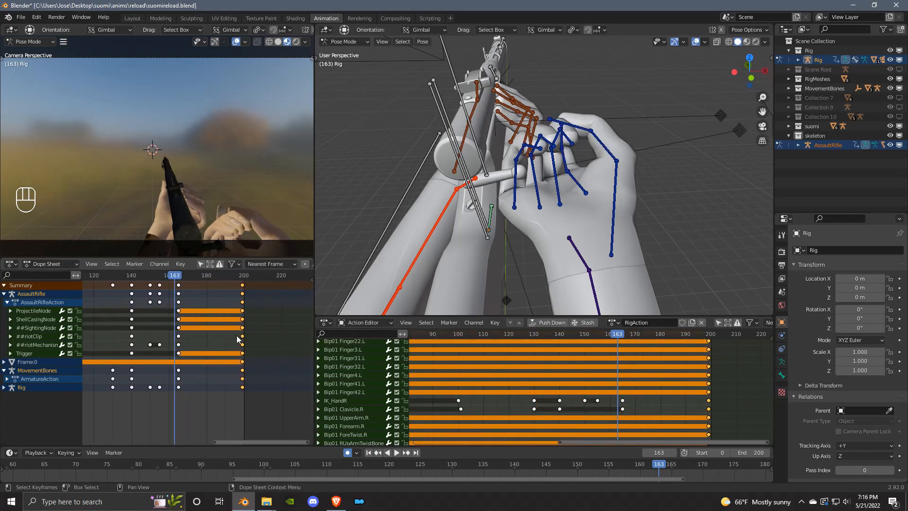
{"action": "scroll", "coordinate": [236, 336], "scroll_direction": "up", "scroll_amount": 4}
{"action": "key", "text": "g"}
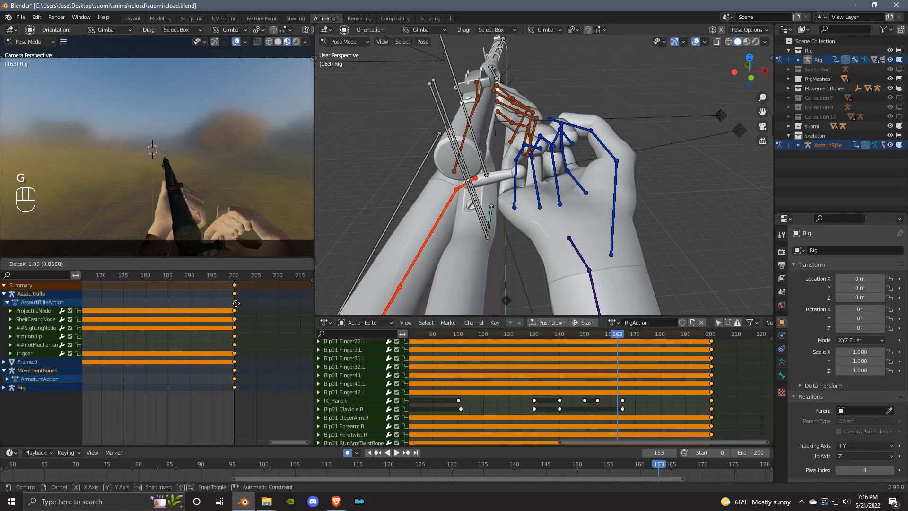
{"action": "left_click", "coordinate": [237, 303]}
- Play back the whole reload animation and review the return to idle from the side of the weapon
{"action": "key", "text": "space"}
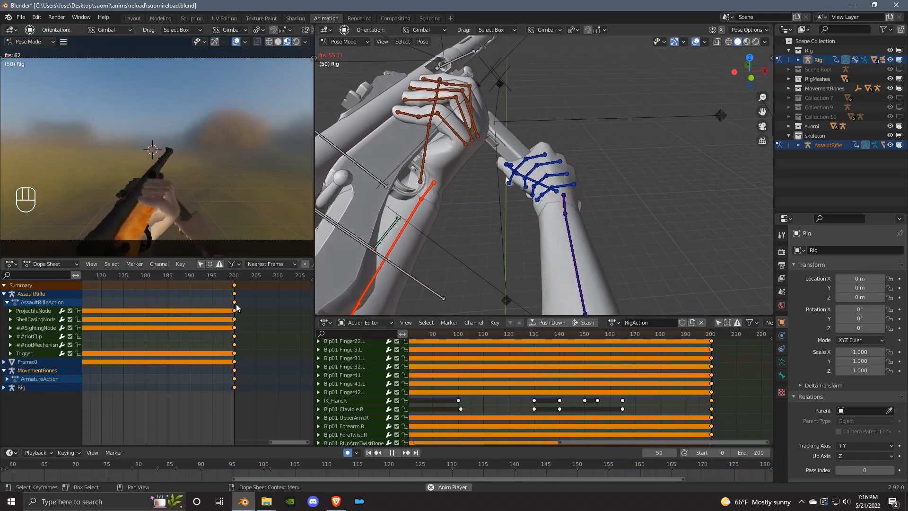
{"action": "middle_click_drag", "start_coordinate": [532, 205], "coordinate": [559, 177]}
{"action": "key", "text": "space"}
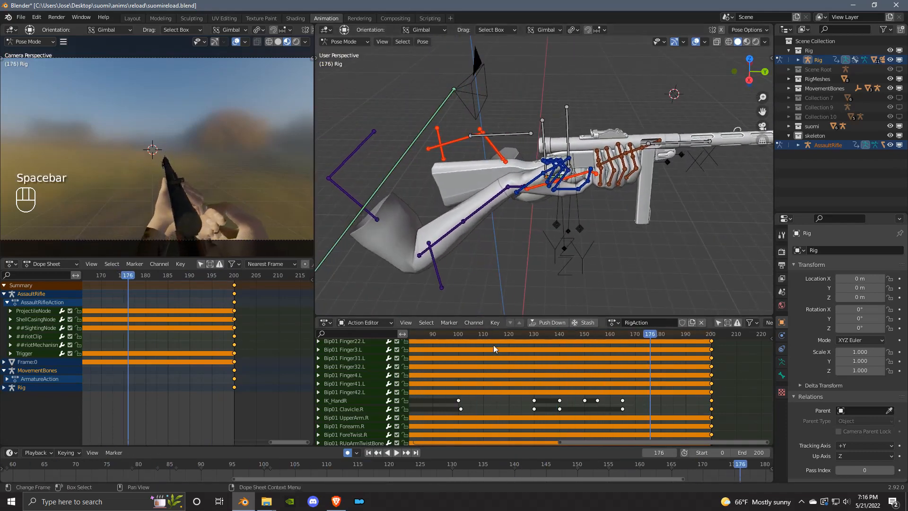
- Select the Motion bone of the MovementBones armature and set the current frame to 113
{"action": "scroll", "coordinate": [493, 369], "scroll_direction": "down", "scroll_amount": 4}
{"action": "scroll", "coordinate": [376, 399], "scroll_direction": "up", "scroll_amount": 5}
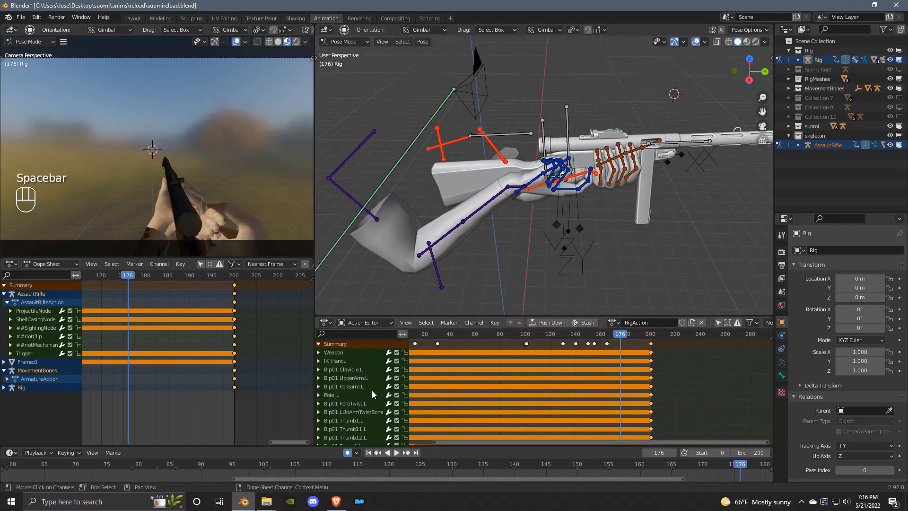
{"action": "scroll", "coordinate": [472, 387], "scroll_direction": "left", "scroll_amount": 3, "text": "ctrl"}
{"action": "left_click", "coordinate": [589, 231]}
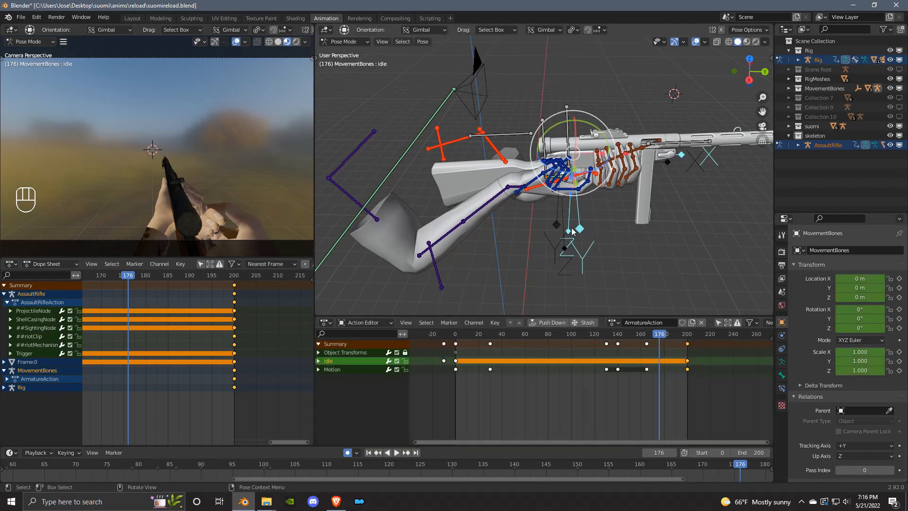
{"action": "left_click", "coordinate": [566, 231]}
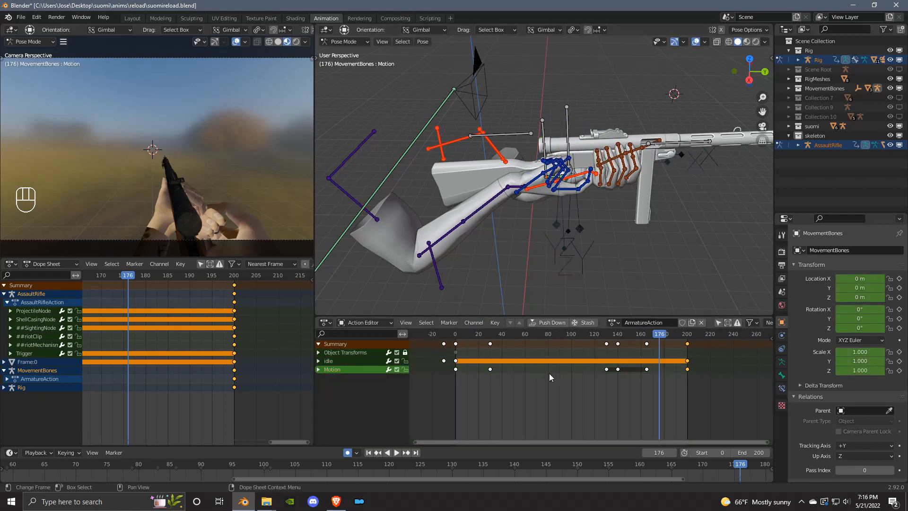
{"action": "left_click_drag", "start_coordinate": [535, 345], "coordinate": [586, 341]}
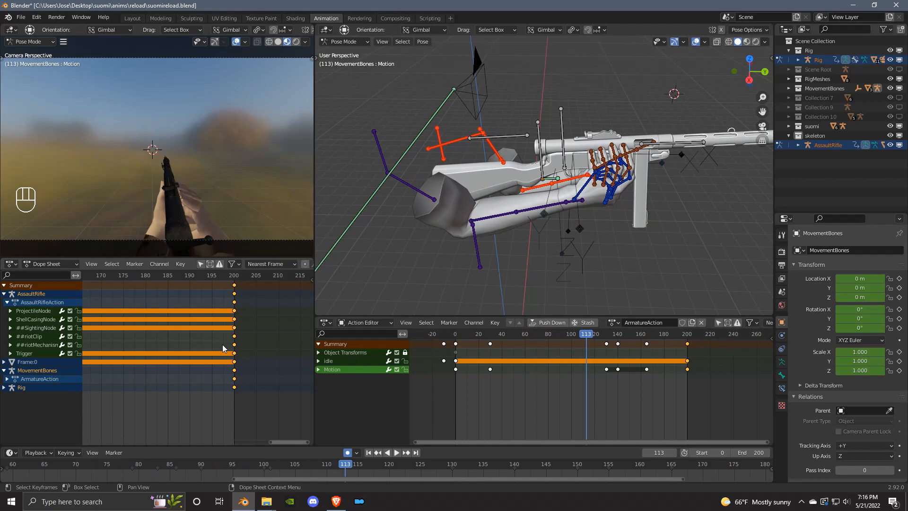
- Replace the Dope Sheet with a Graph Editor showing the Motion bone's curves and hide its W Quaternion Rotation curve
{"action": "left_click", "coordinate": [16, 261]}
{"action": "left_click", "coordinate": [138, 309]}
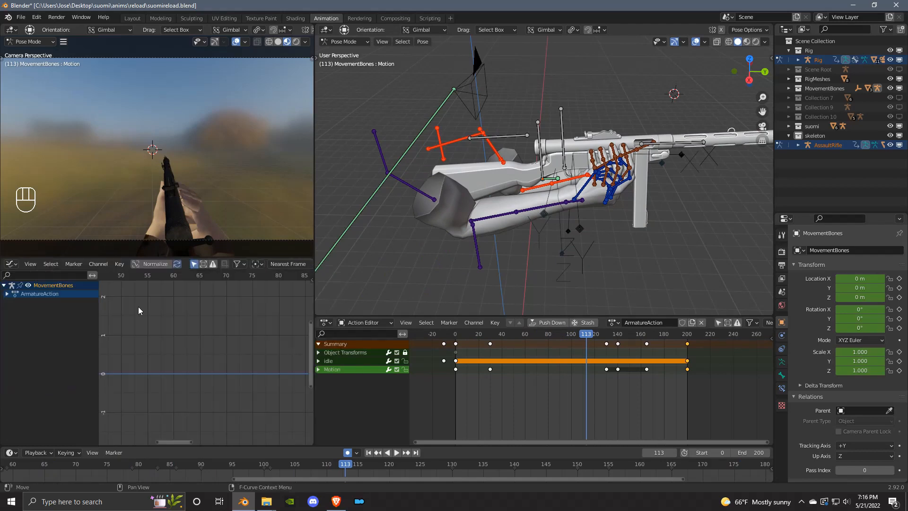
{"action": "left_click", "coordinate": [567, 246]}
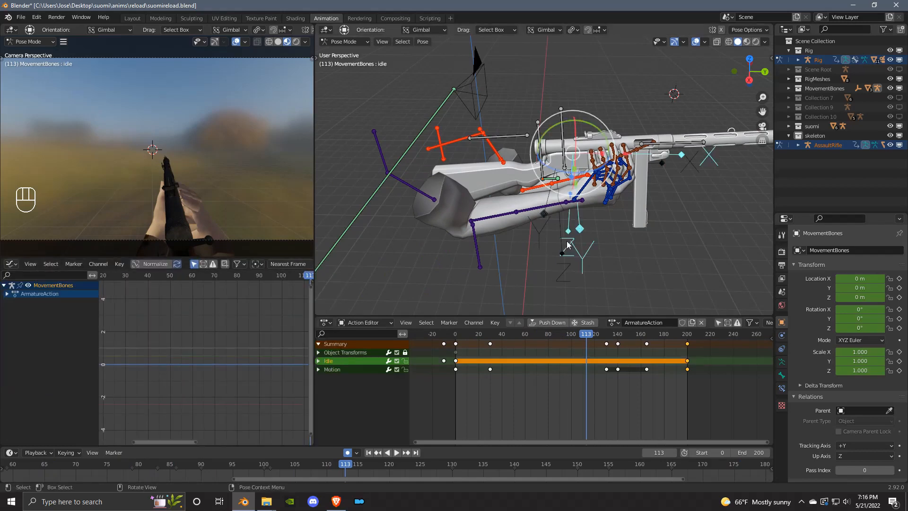
{"action": "left_click", "coordinate": [538, 238]}
{"action": "scroll", "coordinate": [176, 336], "scroll_direction": "down", "scroll_amount": 6}
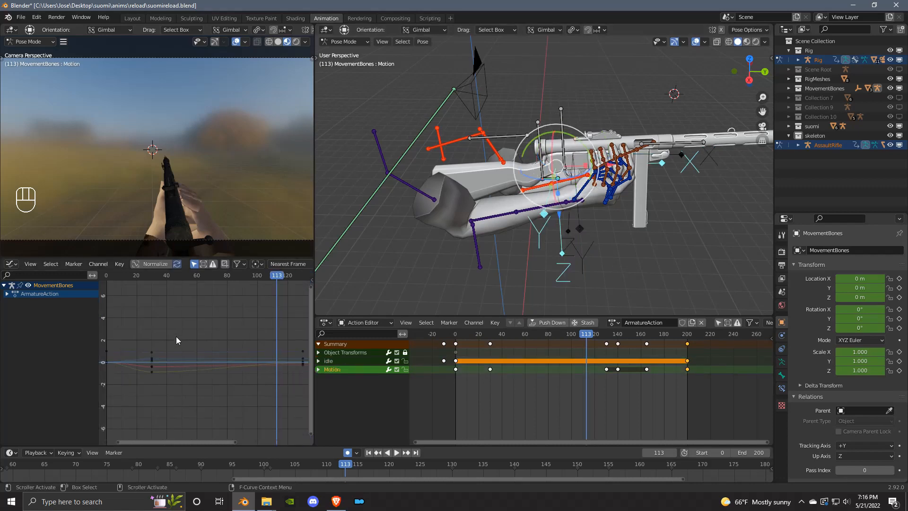
{"action": "middle_click_drag", "start_coordinate": [176, 336], "coordinate": [193, 339]}
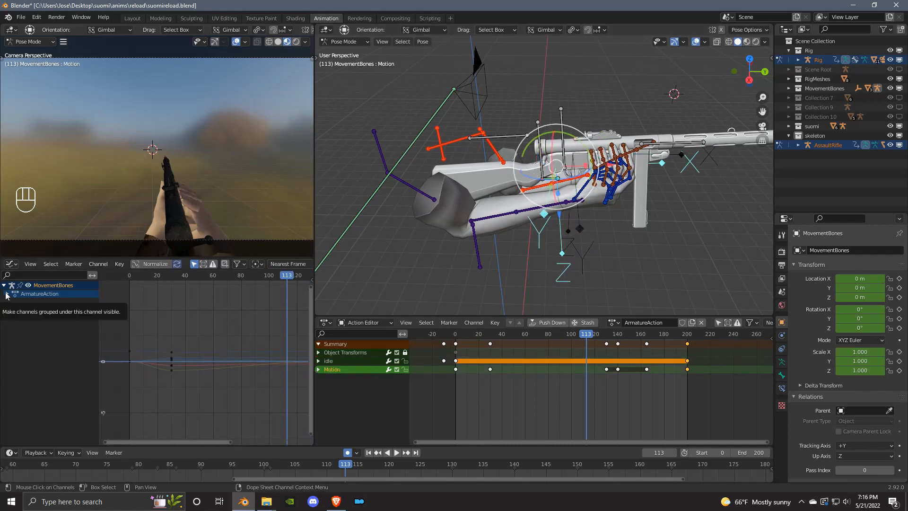
{"action": "left_click", "coordinate": [6, 294]}
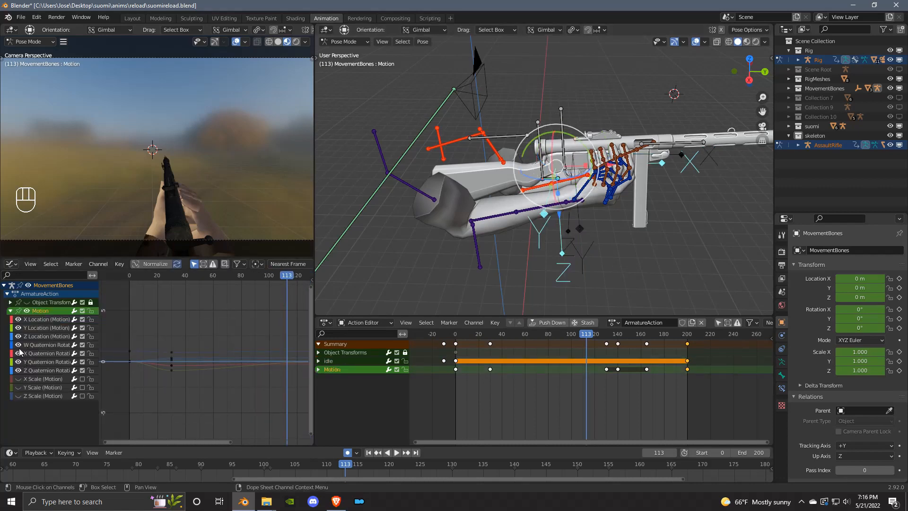
{"action": "left_click", "coordinate": [219, 333]}
- Examine the Motion bone's location and rotation curves, especially over the first 80 frames
{"action": "scroll", "coordinate": [220, 333], "scroll_direction": "down", "scroll_amount": 2}
{"action": "middle_click_drag", "start_coordinate": [249, 356], "coordinate": [215, 339]}
{"action": "scroll", "coordinate": [206, 338], "scroll_direction": "down", "scroll_amount": 8}
{"action": "scroll", "coordinate": [206, 337], "scroll_direction": "up", "scroll_amount": 3}
{"action": "scroll", "coordinate": [206, 338], "scroll_direction": "up", "scroll_amount": 1}
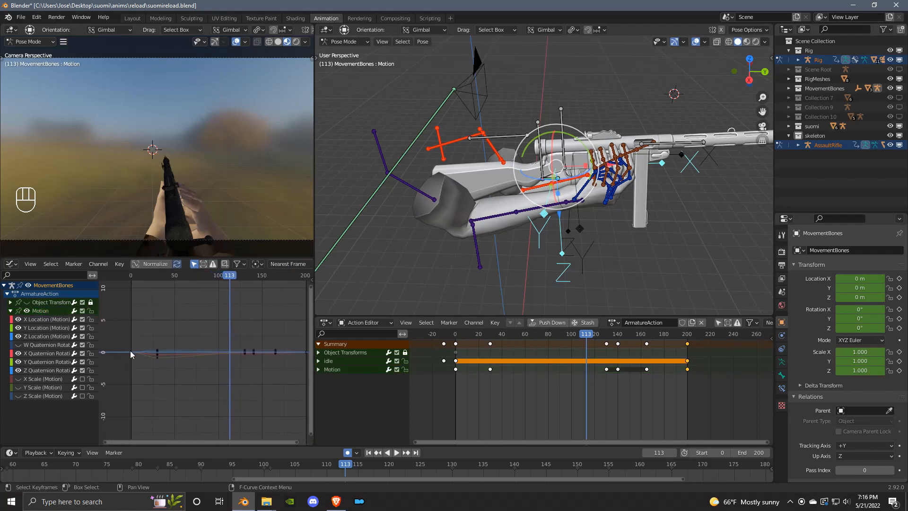
{"action": "scroll", "coordinate": [221, 338], "scroll_direction": "up", "scroll_amount": 1}
{"action": "middle_click_drag", "start_coordinate": [129, 350], "coordinate": [203, 283]}
{"action": "scroll", "coordinate": [222, 338], "scroll_direction": "up", "scroll_amount": 7}
{"action": "scroll", "coordinate": [223, 351], "scroll_direction": "down", "scroll_amount": 2}
{"action": "scroll", "coordinate": [223, 351], "scroll_direction": "up", "scroll_amount": 4}
{"action": "scroll", "coordinate": [179, 343], "scroll_direction": "down", "scroll_amount": 1}
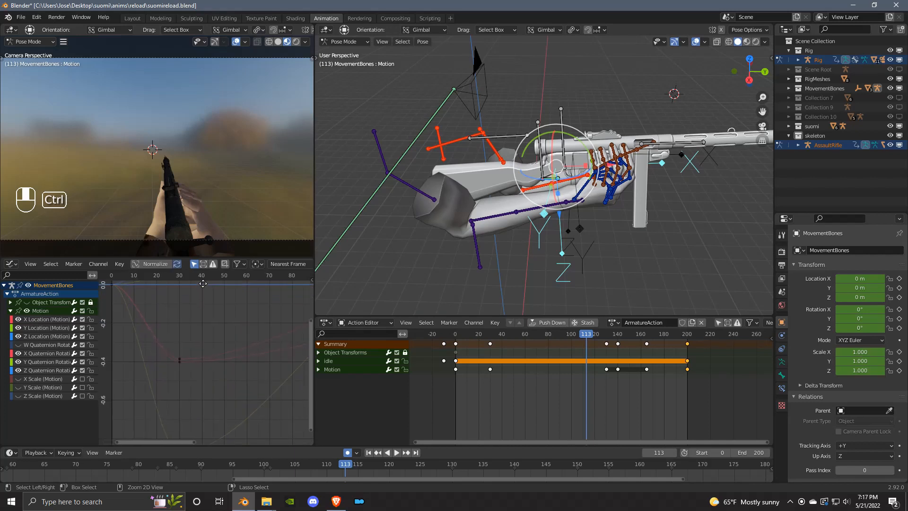
{"action": "middle_click_drag", "start_coordinate": [202, 316], "coordinate": [254, 319], "text": "ctrl"}
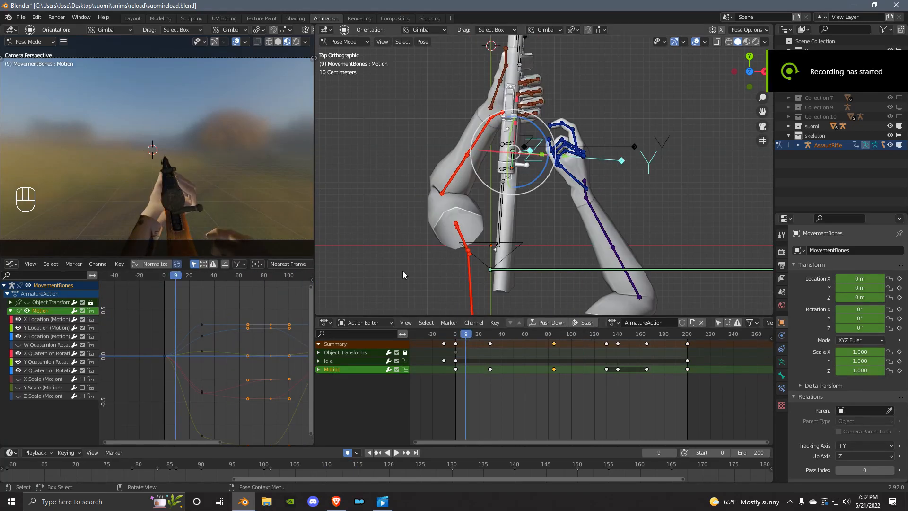
- Deselect the Motion bone, inspect the arms and rifle from several angles, and set the current frame to 117
{"action": "left_click", "coordinate": [403, 274]}
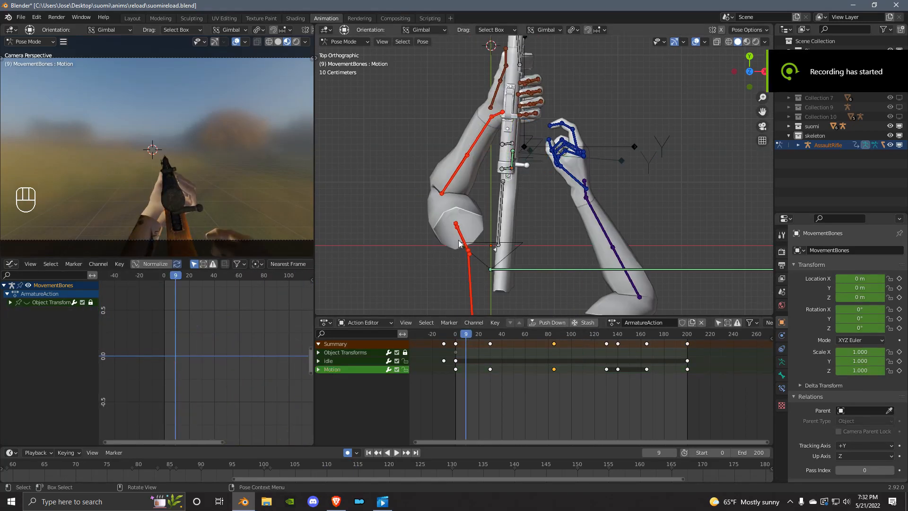
{"action": "middle_click_drag", "start_coordinate": [461, 245], "coordinate": [514, 228]}
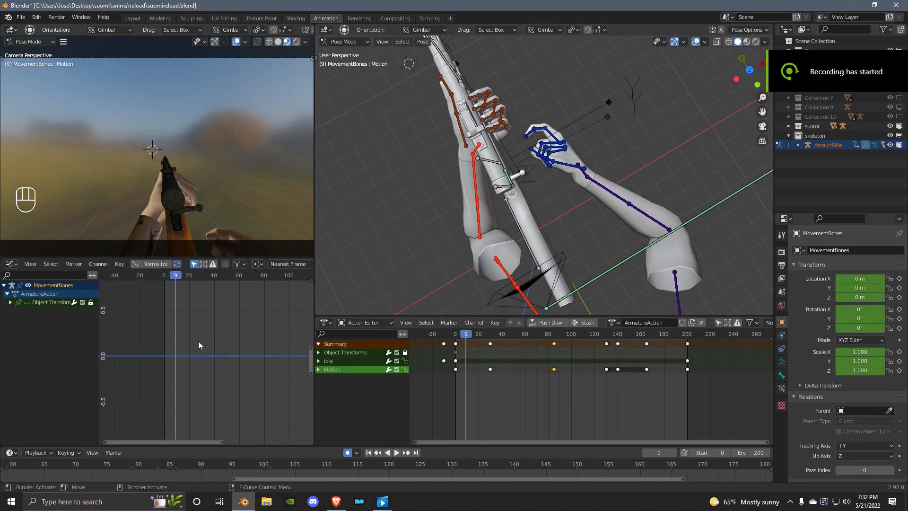
{"action": "scroll", "coordinate": [177, 329], "scroll_direction": "down", "scroll_amount": 1}
{"action": "middle_click_drag", "start_coordinate": [333, 283], "coordinate": [472, 159]}
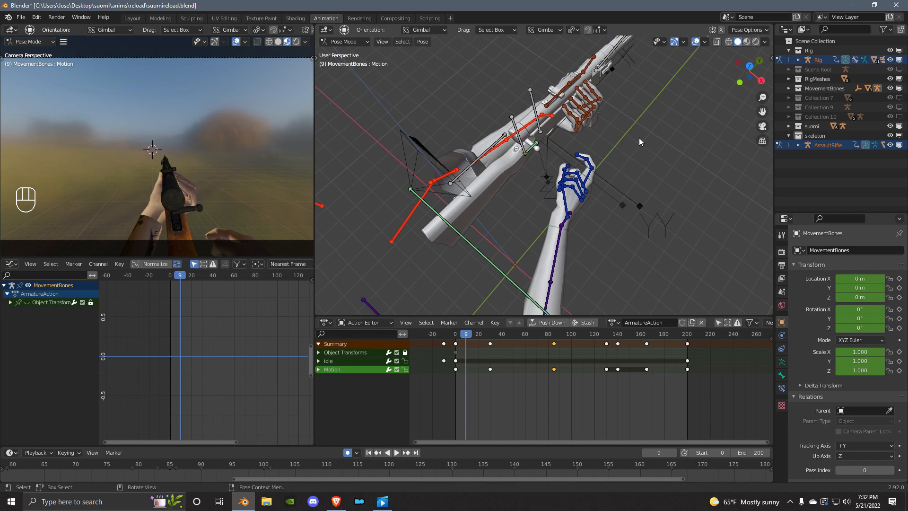
{"action": "middle_click_drag", "start_coordinate": [639, 138], "coordinate": [541, 78]}
{"action": "left_click_drag", "start_coordinate": [463, 337], "coordinate": [592, 402]}
- Select the Motion bone again so its curves are listed in the Graph Editor
{"action": "left_click", "coordinate": [577, 261]}
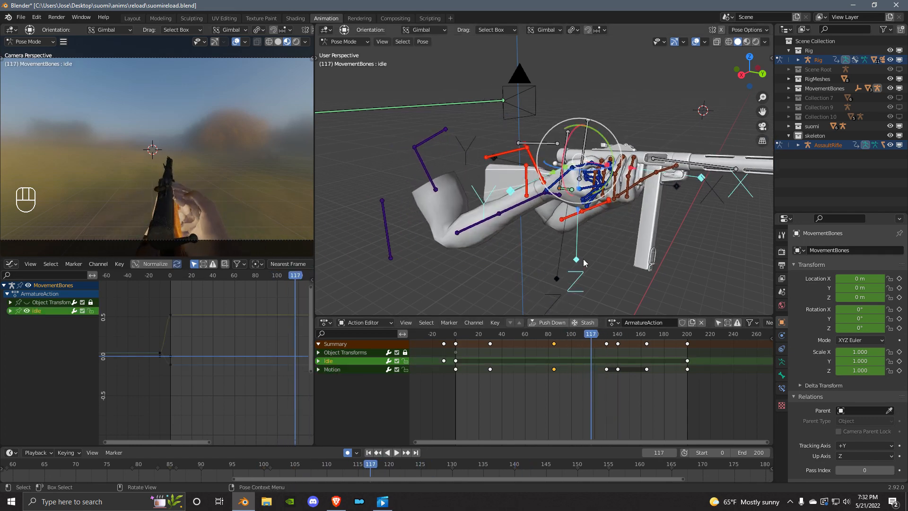
{"action": "left_click", "coordinate": [581, 259]}
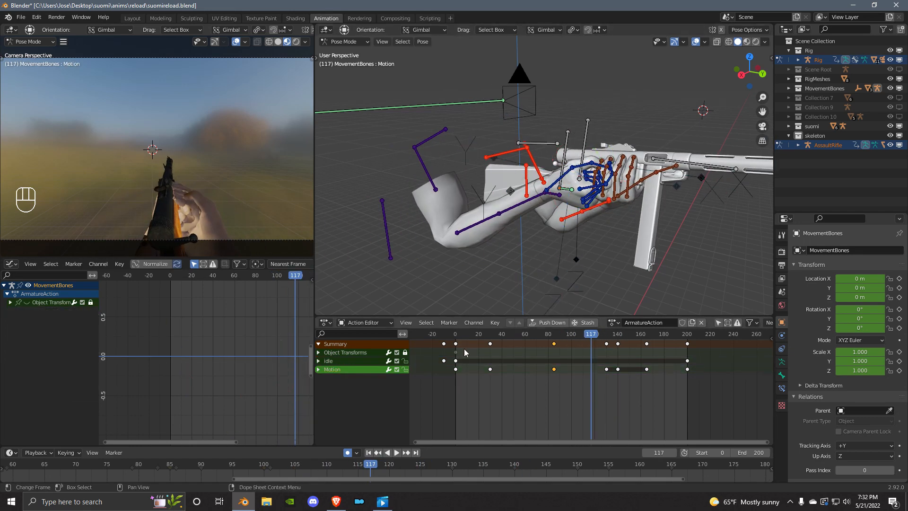
{"action": "left_click", "coordinate": [516, 279]}
{"action": "left_click", "coordinate": [205, 308]}
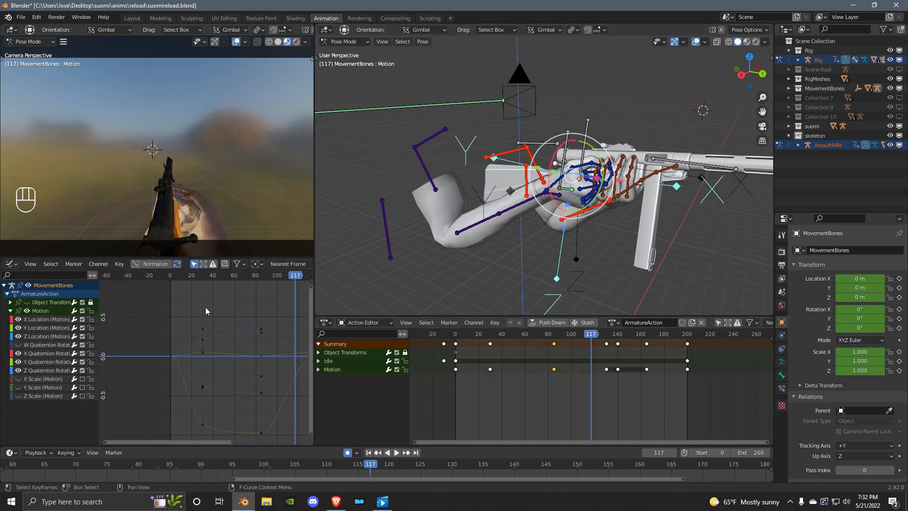
- Lower the Motion bone's Z Quaternion Rotation keyframe near frame 85 to about 0.18
{"action": "middle_click_drag", "start_coordinate": [258, 322], "coordinate": [235, 314]}
{"action": "scroll", "coordinate": [213, 350], "scroll_direction": "down", "scroll_amount": 1}
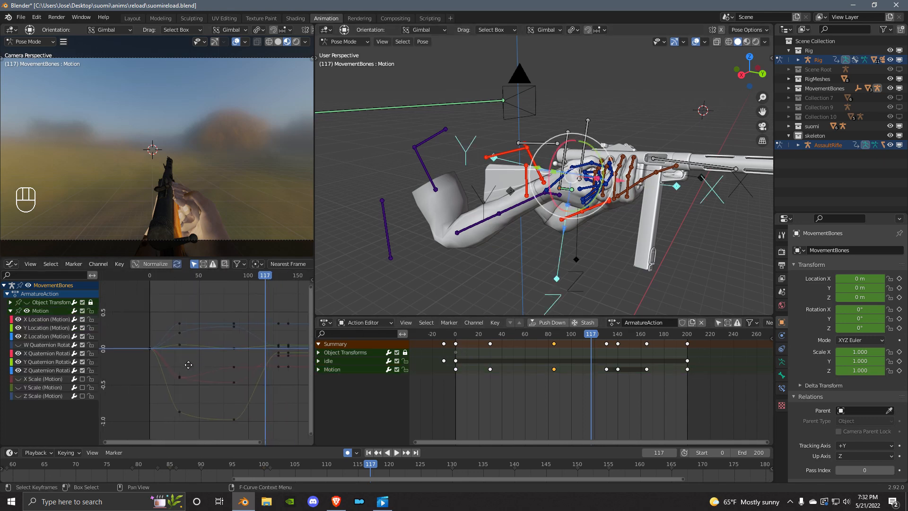
{"action": "left_click_drag", "start_coordinate": [210, 355], "coordinate": [183, 357]}
{"action": "middle_click_drag", "start_coordinate": [183, 357], "coordinate": [214, 355]}
{"action": "left_click_drag", "start_coordinate": [238, 326], "coordinate": [240, 334]}
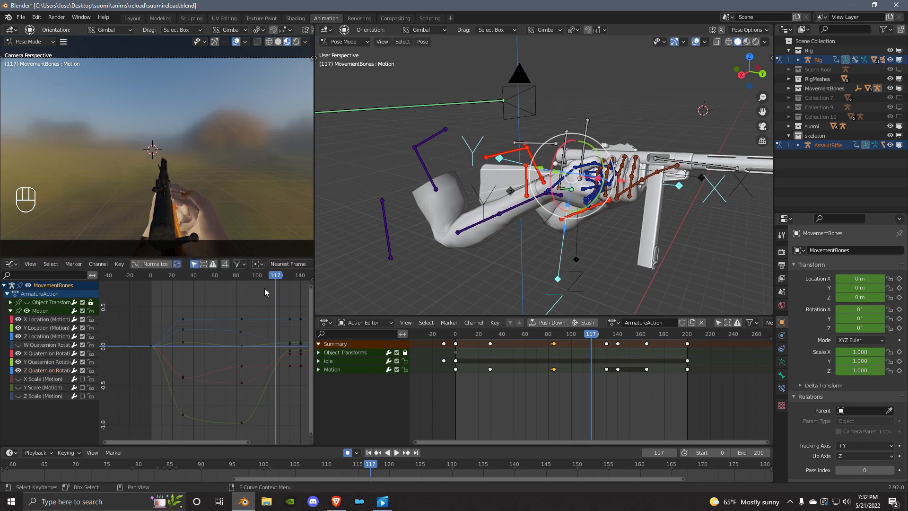
- Play the reload animation and set the current frame to 31 to check the start of the motion
{"action": "key", "text": "space"}
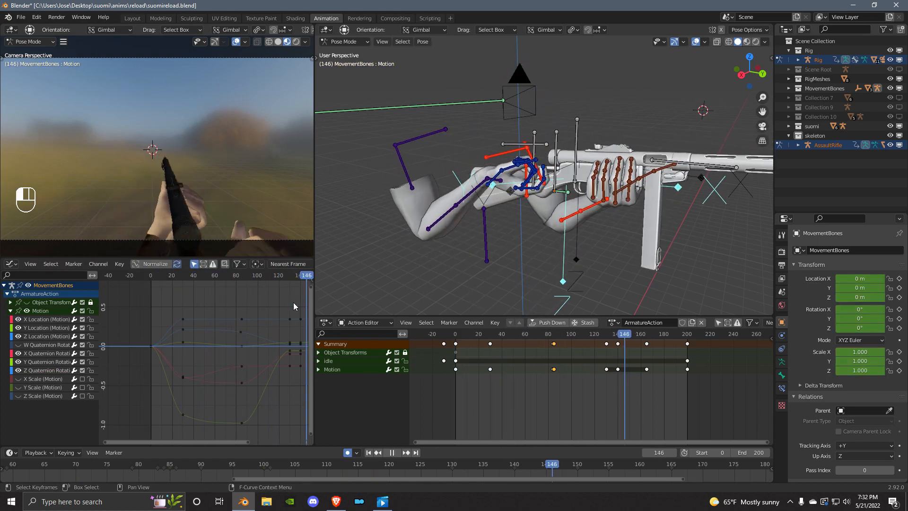
{"action": "left_click_drag", "start_coordinate": [294, 302], "coordinate": [183, 330]}
{"action": "scroll", "coordinate": [183, 330], "scroll_direction": "up", "scroll_amount": 1}
{"action": "mouse_move", "coordinate": [183, 330]}
{"action": "middle_mouse_down"}
{"action": "mouse_move", "coordinate": [206, 316]}
{"action": "mouse_move", "coordinate": [191, 325]}
{"action": "middle_mouse_up"}
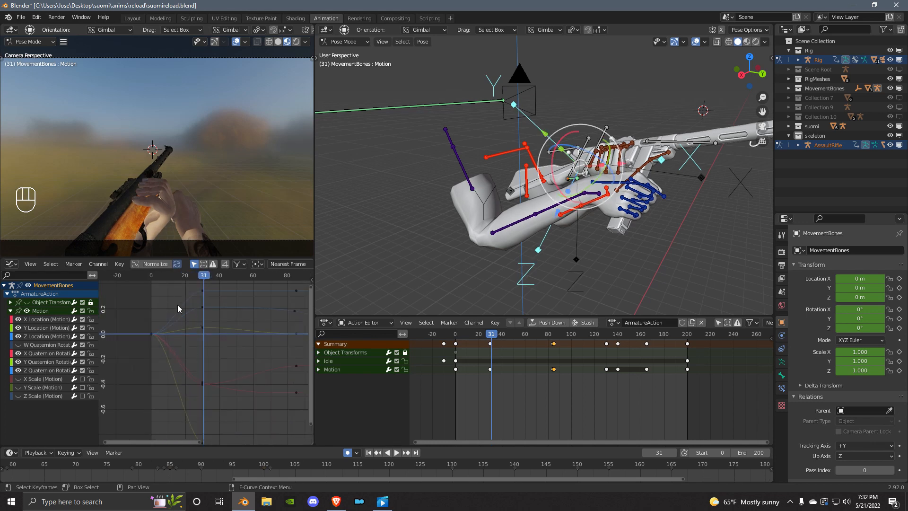
- Pull the outgoing handle of the X Quaternion Rotation keyframe at frame 0 to about frame 30 and value 0.1 during playback
{"action": "left_click", "coordinate": [38, 357]}
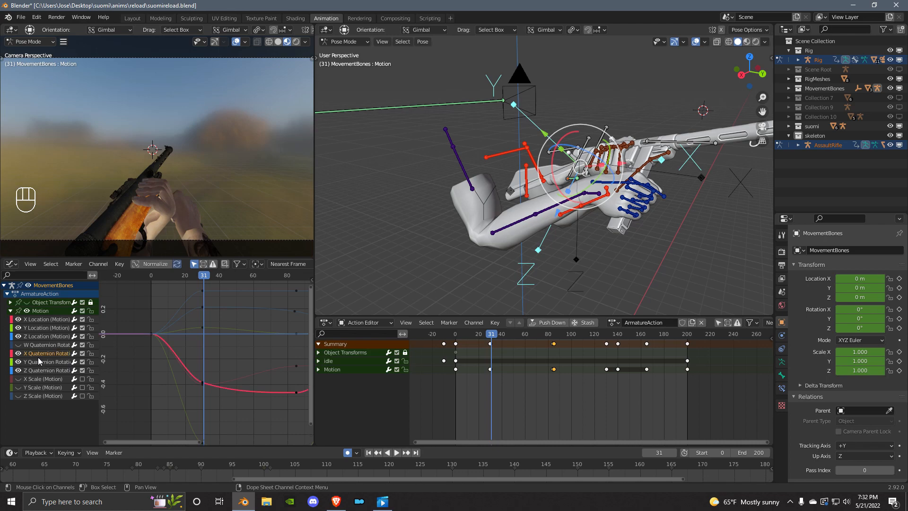
{"action": "left_click", "coordinate": [152, 334]}
{"action": "left_click", "coordinate": [152, 335]}
{"action": "key", "text": "space"}
{"action": "key", "text": "r"}
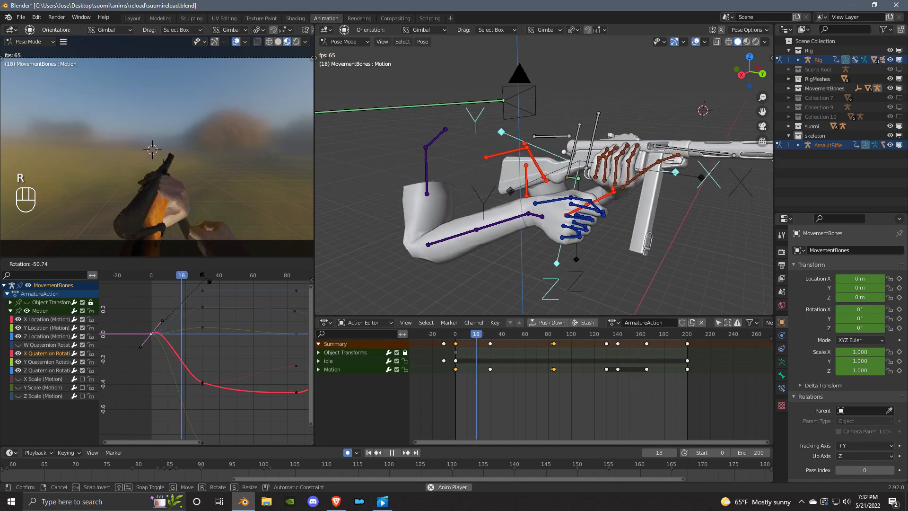
{"action": "right_click", "coordinate": [205, 284]}
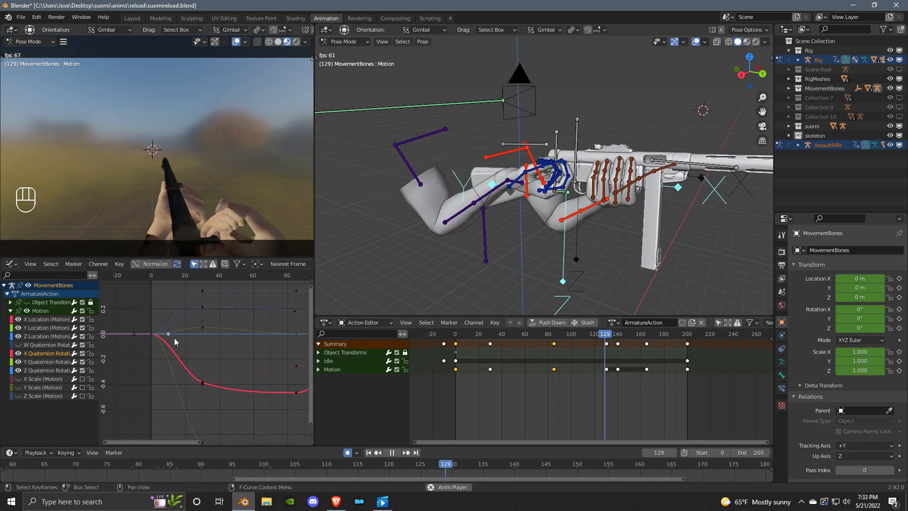
{"action": "key", "text": "g"}
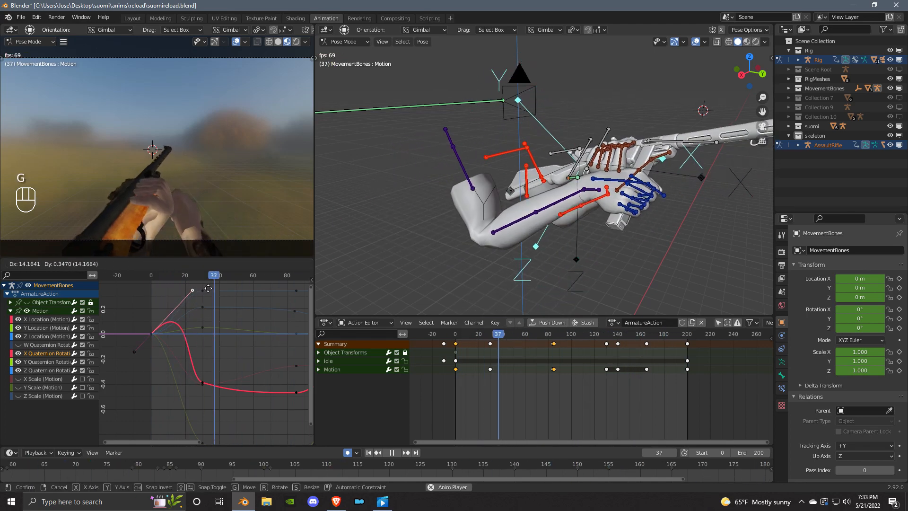
{"action": "left_click", "coordinate": [218, 320]}
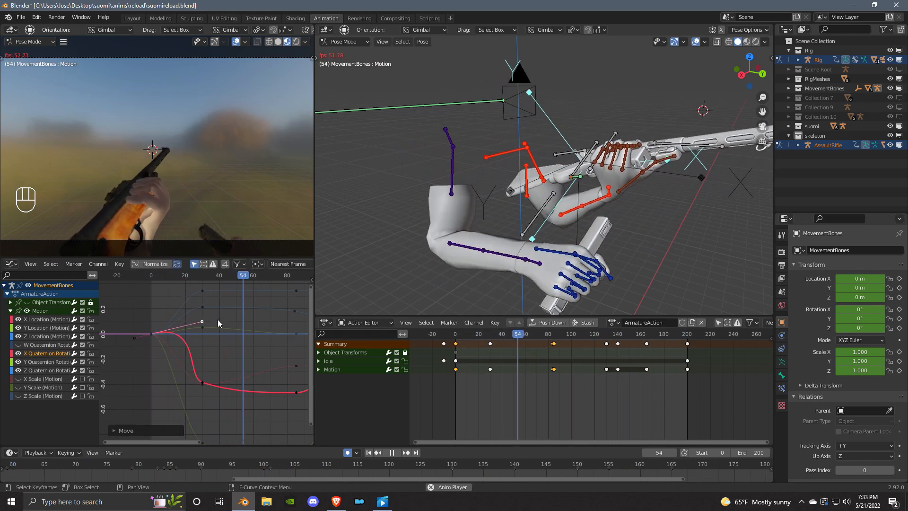
- Pull the outgoing handle of the Y Quaternion Rotation keyframe at frame 0 down to about frame 16 and value -0.23
{"action": "left_click", "coordinate": [36, 361]}
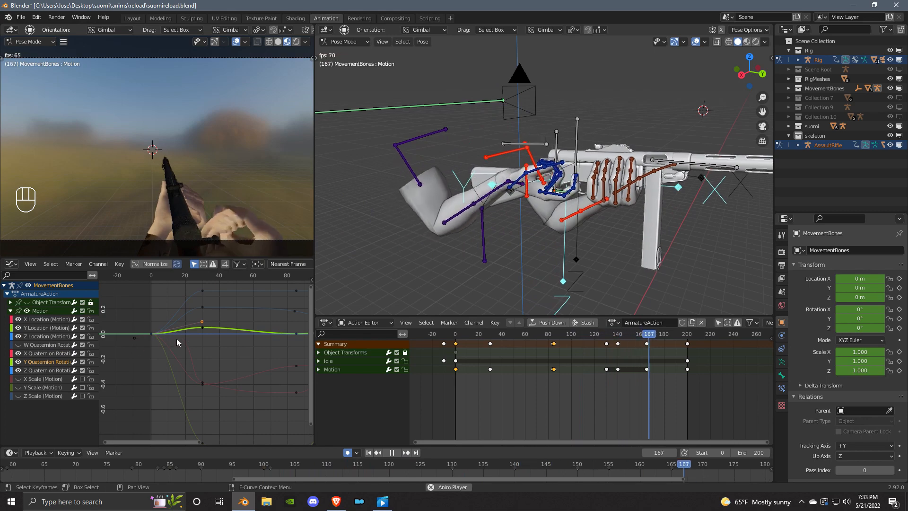
{"action": "left_click", "coordinate": [45, 361]}
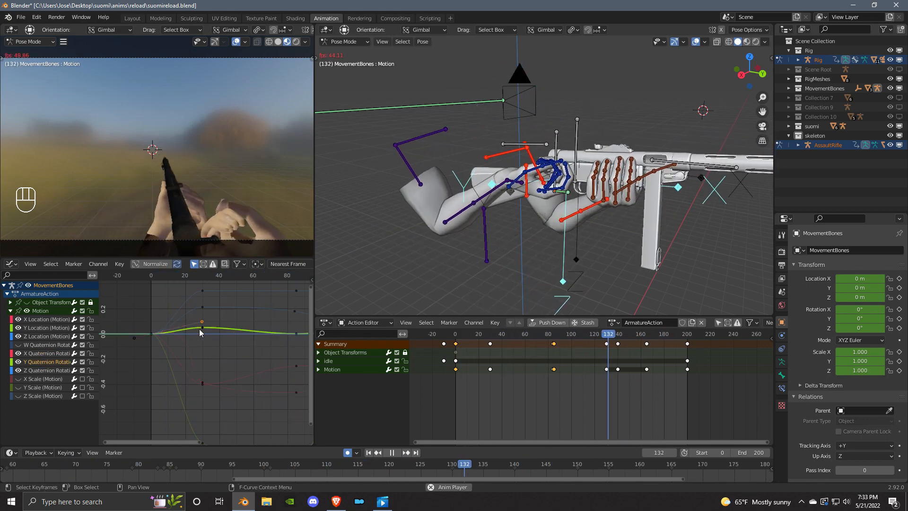
{"action": "left_click", "coordinate": [149, 337]}
{"action": "left_click", "coordinate": [149, 338]}
{"action": "left_click", "coordinate": [149, 337]}
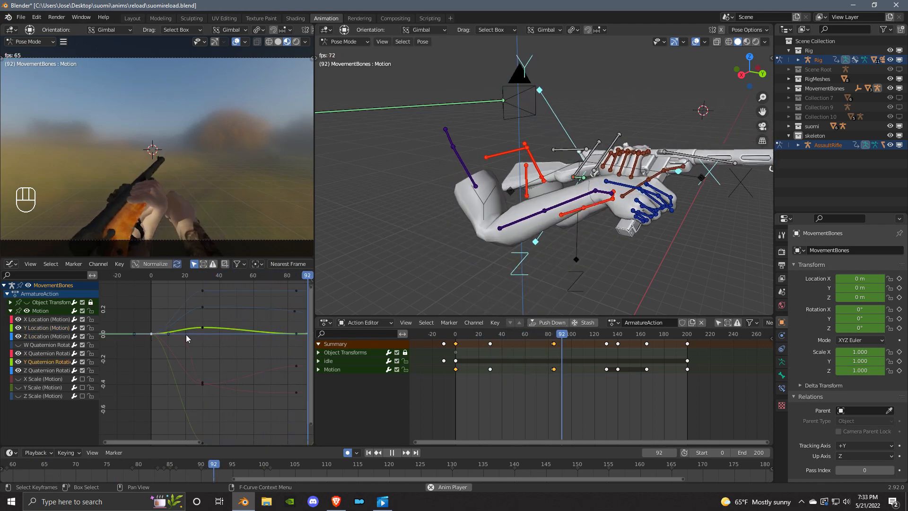
{"action": "key", "text": "g"}
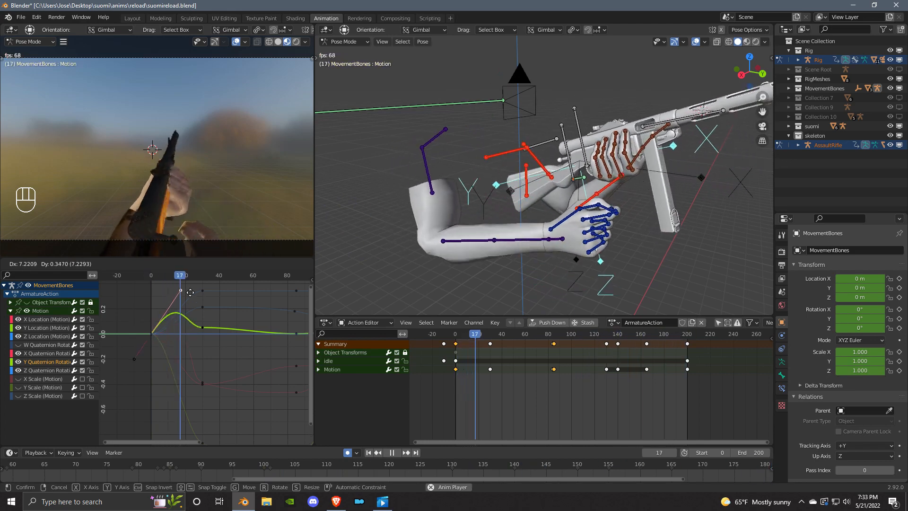
{"action": "left_click", "coordinate": [187, 364]}
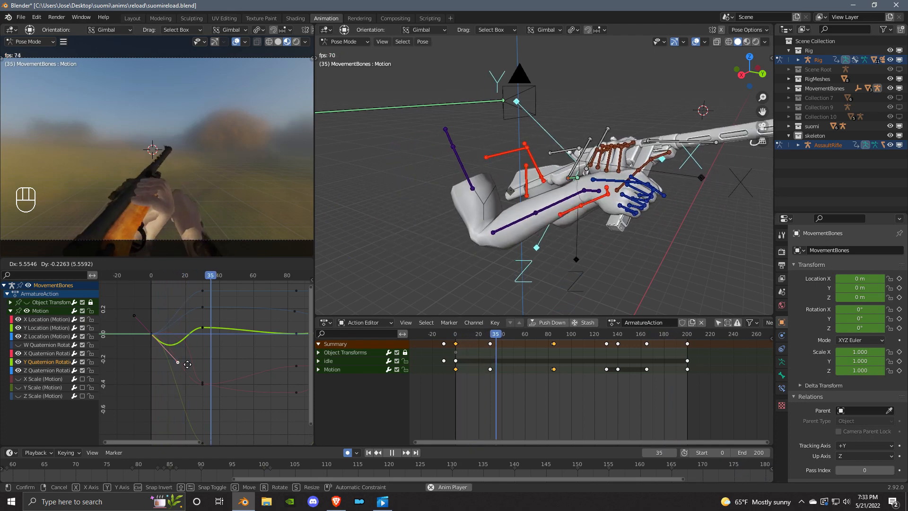
- Stop playback, review the motion up to frame 69, and select the Z Location keyframe near frame 85
{"action": "middle_click_drag", "start_coordinate": [231, 334], "coordinate": [194, 346]}
{"action": "scroll", "coordinate": [191, 342], "scroll_direction": "down", "scroll_amount": 2}
{"action": "left_click", "coordinate": [181, 299]}
{"action": "key", "text": "space"}
{"action": "left_click_drag", "start_coordinate": [177, 276], "coordinate": [201, 294]}
{"action": "key", "text": "space"}
{"action": "left_click", "coordinate": [250, 312]}
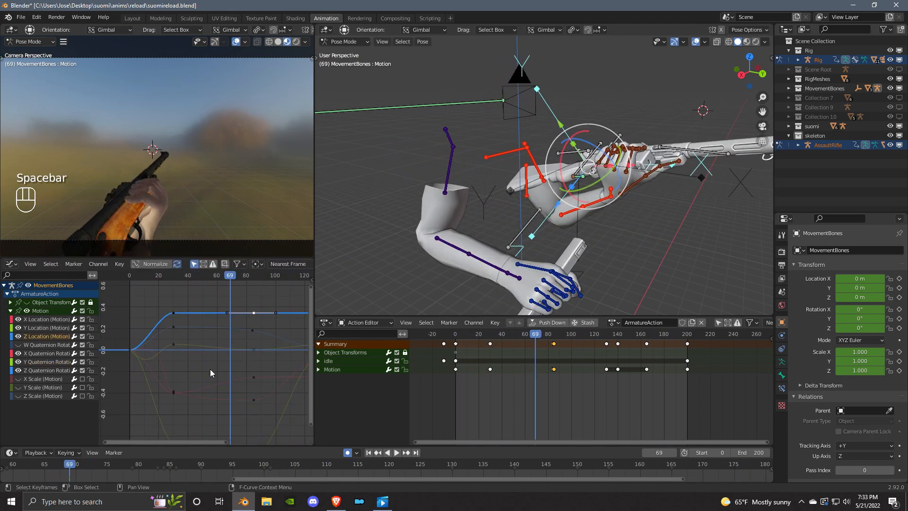
- Clear the keyframe selection and examine the Motion bone's curves across the whole action
{"action": "left_click", "coordinate": [207, 366]}
{"action": "middle_click_drag", "start_coordinate": [210, 367], "coordinate": [190, 373]}
{"action": "scroll", "coordinate": [231, 363], "scroll_direction": "down", "scroll_amount": 7}
{"action": "scroll", "coordinate": [192, 348], "scroll_direction": "down", "scroll_amount": 6}
{"action": "scroll", "coordinate": [217, 339], "scroll_direction": "up", "scroll_amount": 6}
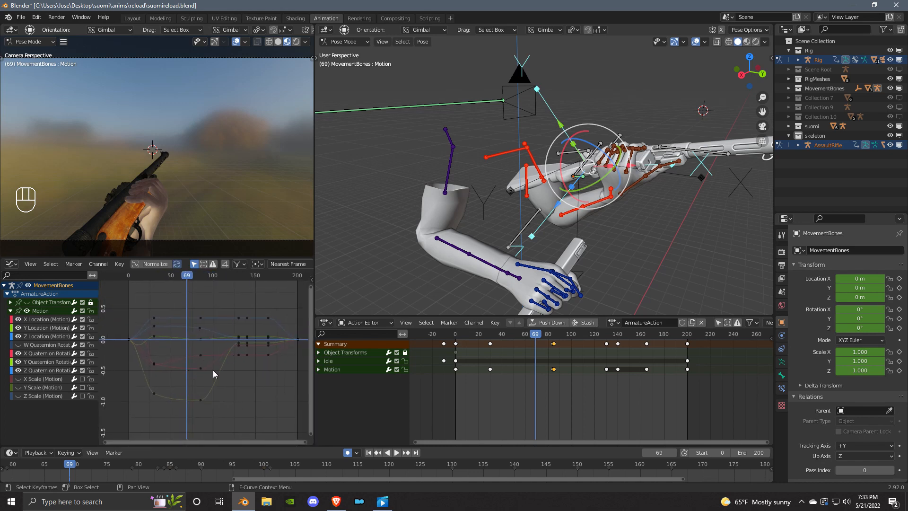
{"action": "scroll", "coordinate": [201, 338], "scroll_direction": "up", "scroll_amount": 2}
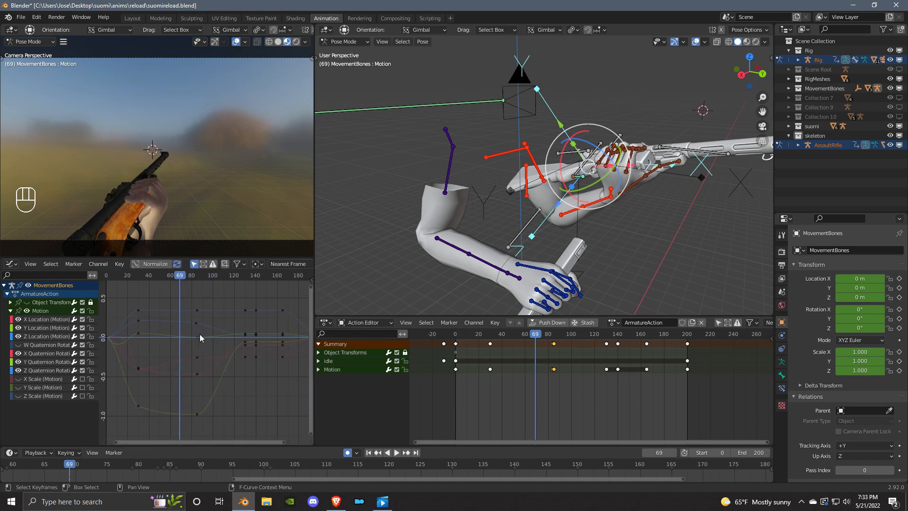
- Lower the Motion bone's Y Quaternion Rotation keyframe near frame 85 by about 0.07 during playback, then stop playback
{"action": "key", "text": "space"}
{"action": "key", "text": "g"}
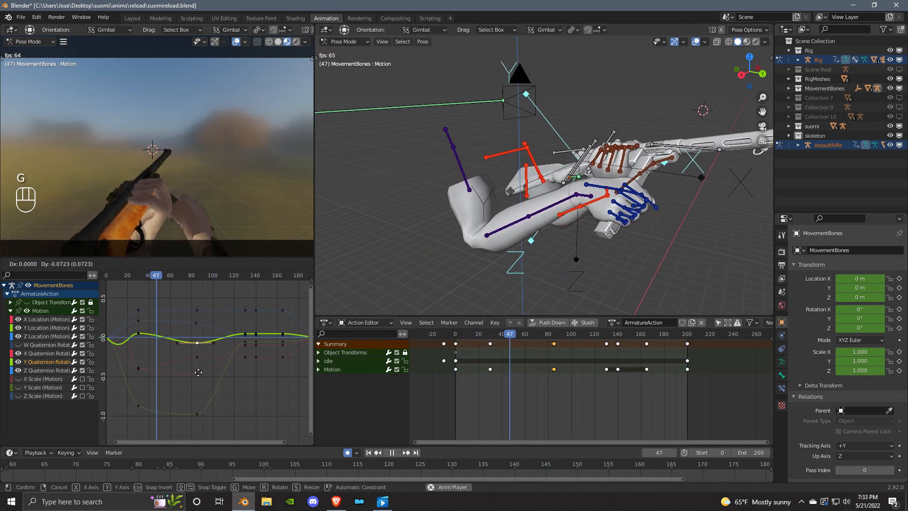
{"action": "left_click", "coordinate": [199, 375]}
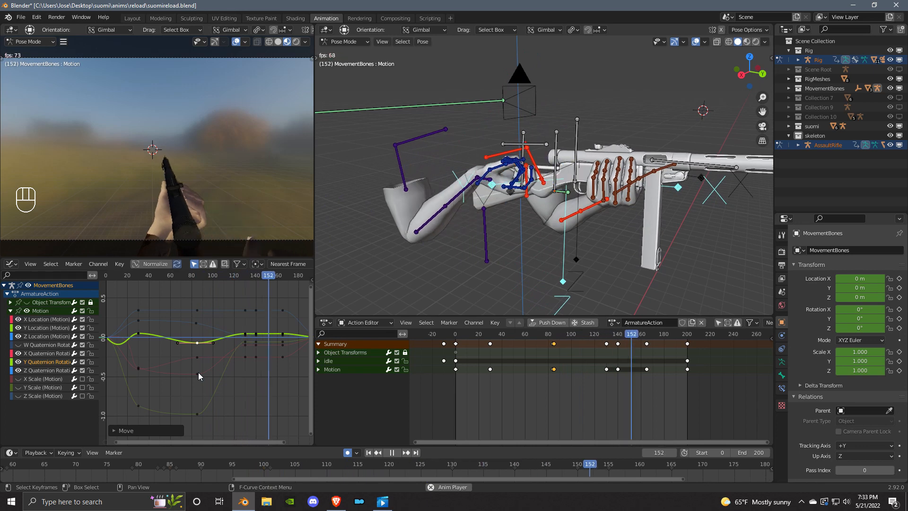
{"action": "key", "text": "space"}
{"action": "scroll", "coordinate": [197, 373], "scroll_direction": "down", "scroll_amount": 2}
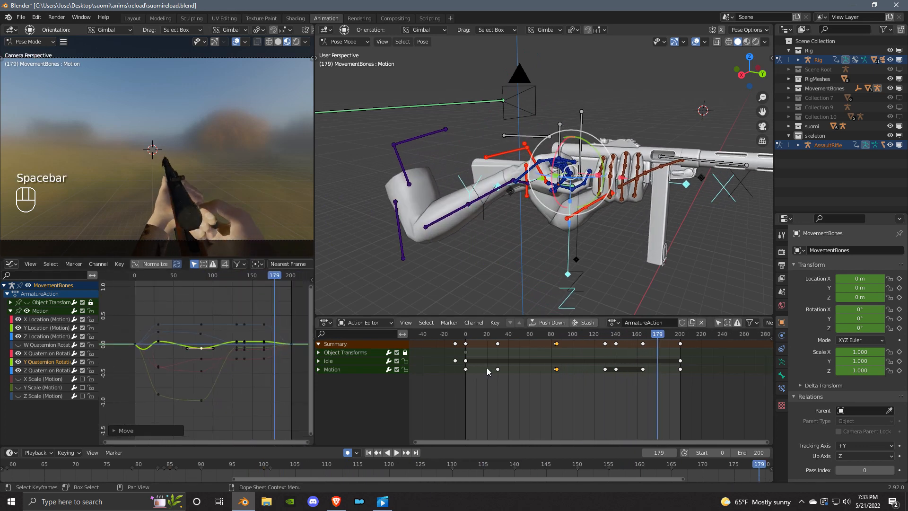
- Select the Rig's CameraDummy bone and show its Child Of bone constraint
{"action": "left_click", "coordinate": [488, 265]}
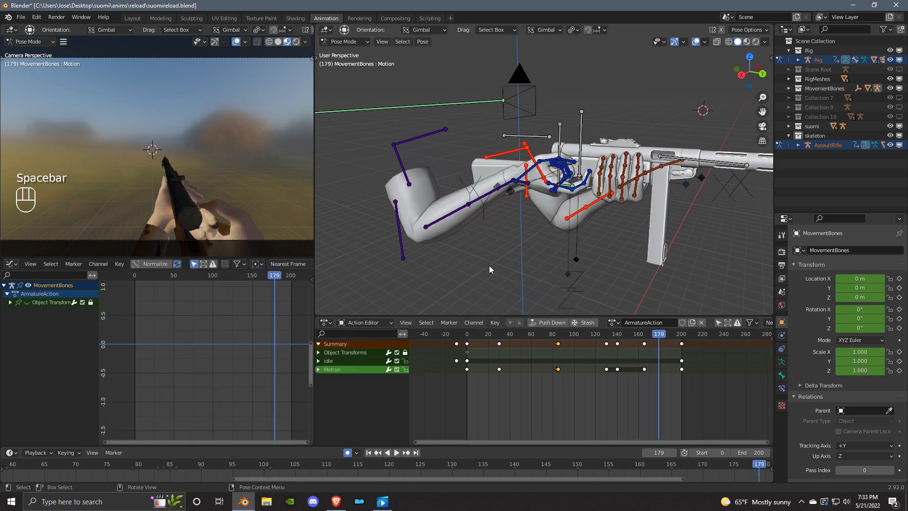
{"action": "left_click", "coordinate": [756, 66]}
{"action": "left_click", "coordinate": [755, 69]}
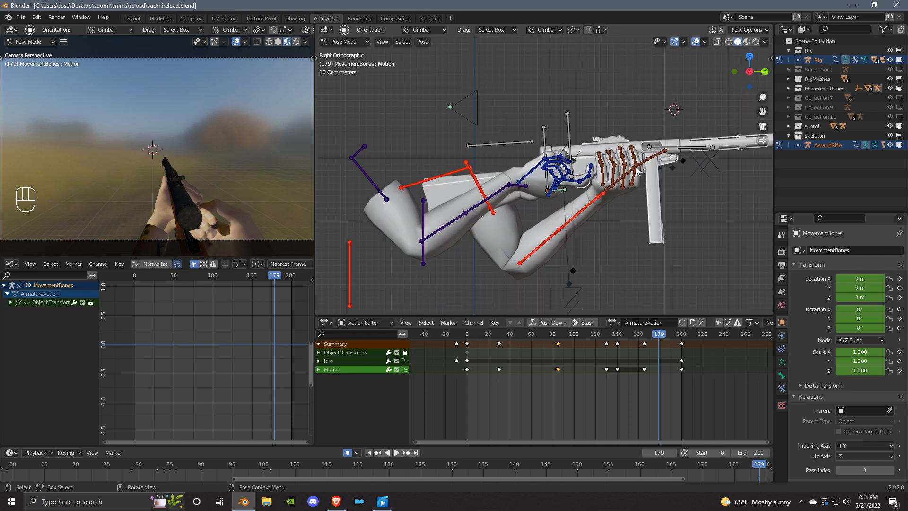
{"action": "middle_click_drag", "start_coordinate": [545, 105], "coordinate": [468, 102]}
{"action": "left_click", "coordinate": [467, 100]}
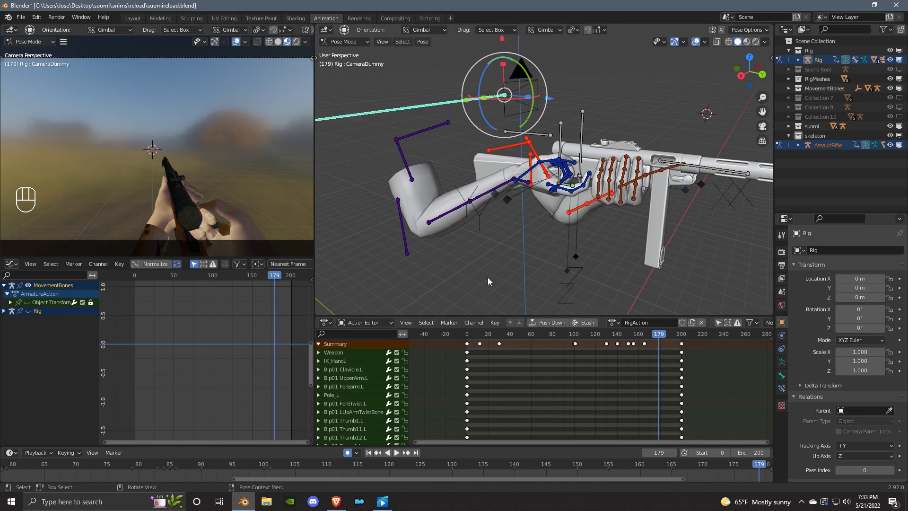
{"action": "middle_click_drag", "start_coordinate": [540, 219], "coordinate": [454, 145]}
{"action": "scroll", "coordinate": [455, 145], "scroll_direction": "down", "scroll_amount": 3}
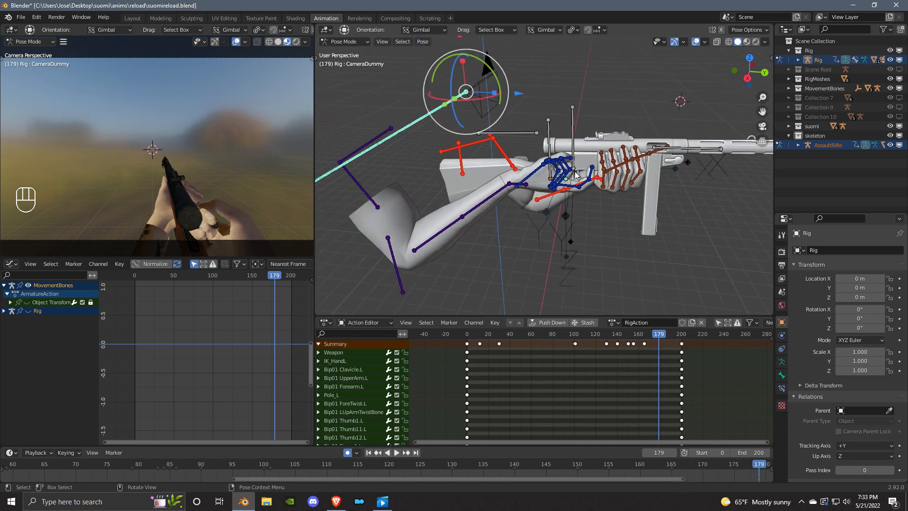
{"action": "left_click", "coordinate": [781, 386]}
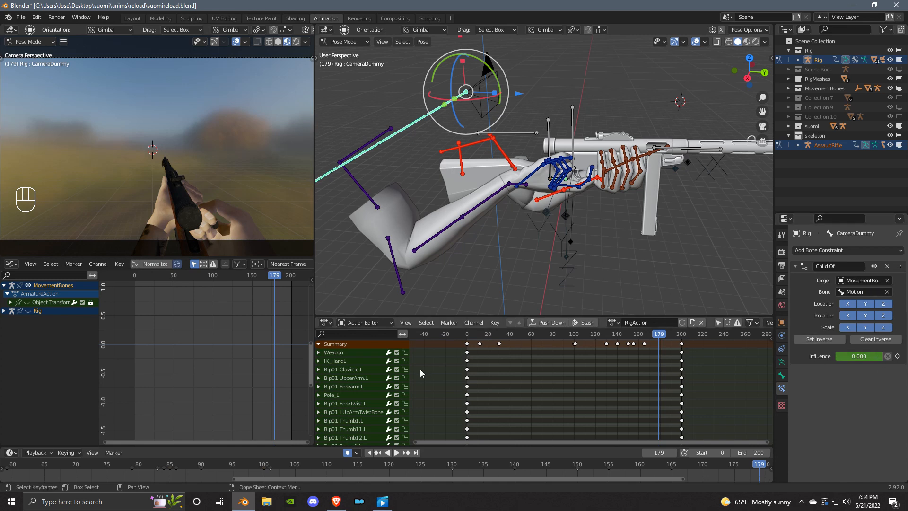
- Keyframe CameraDummy's Child Of influence at 0.2 on frame 30 and play the animation
{"action": "scroll", "coordinate": [393, 374], "scroll_direction": "down", "scroll_amount": 15}
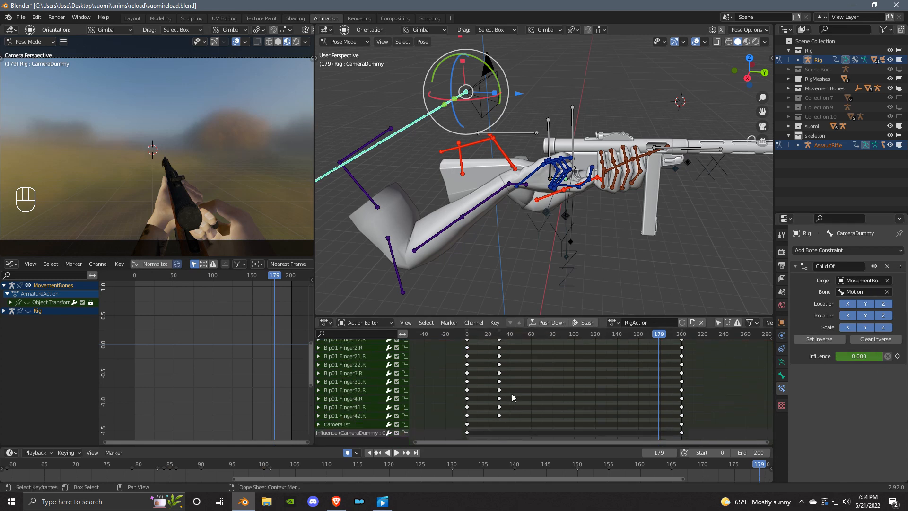
{"action": "left_click", "coordinate": [499, 334]}
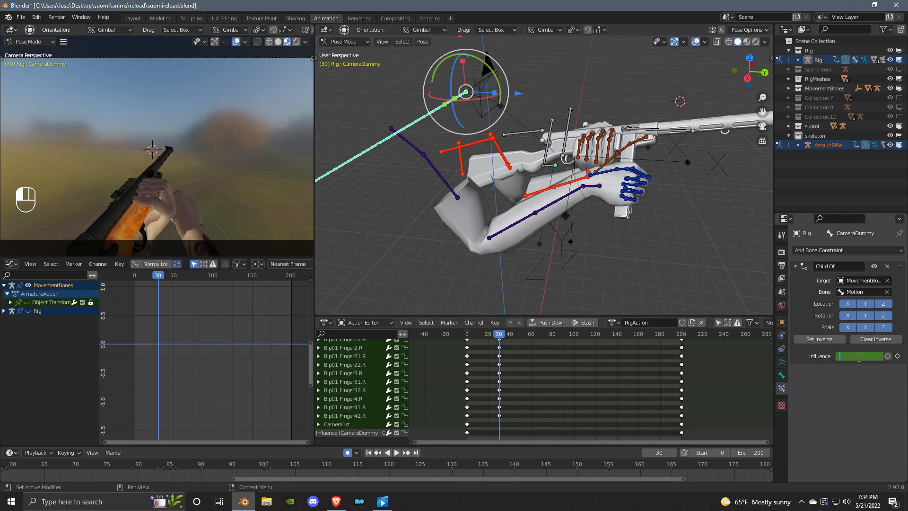
{"action": "key", "text": "Return"}
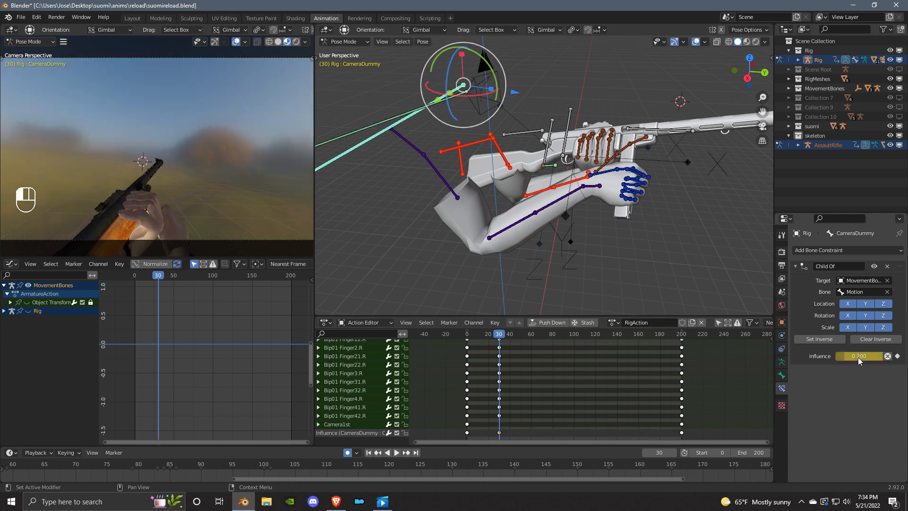
{"action": "key", "text": "i"}
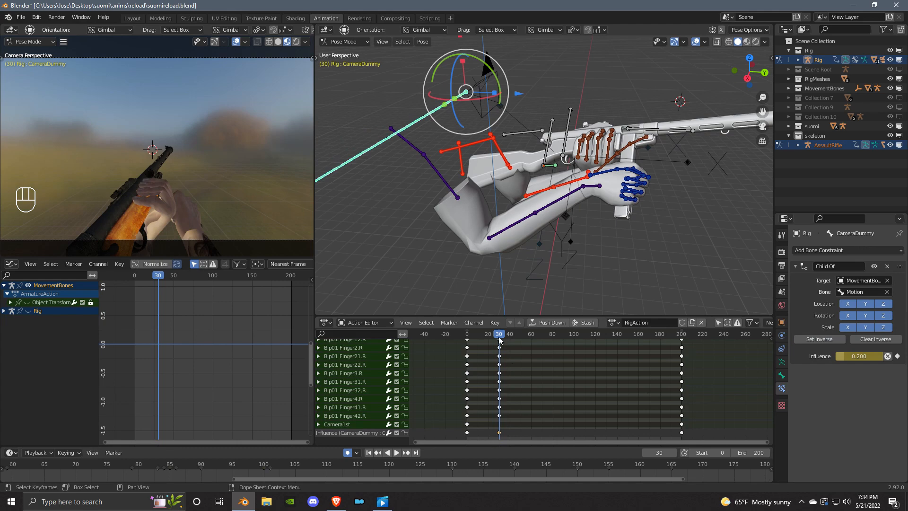
{"action": "key", "text": "space"}
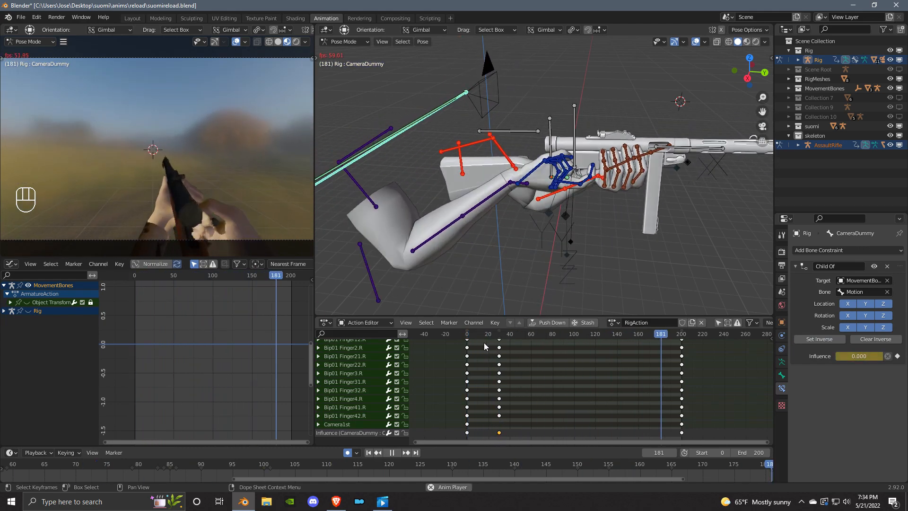
- Stop playback, keyframe CameraDummy's Child Of influence at 0.1 on frame 30, and play the result
{"action": "key", "text": "space"}
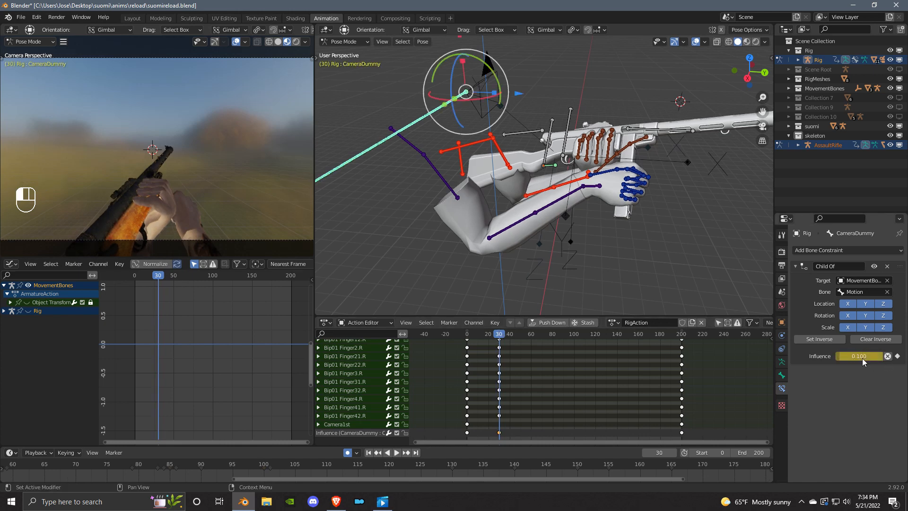
{"action": "key", "text": "space"}
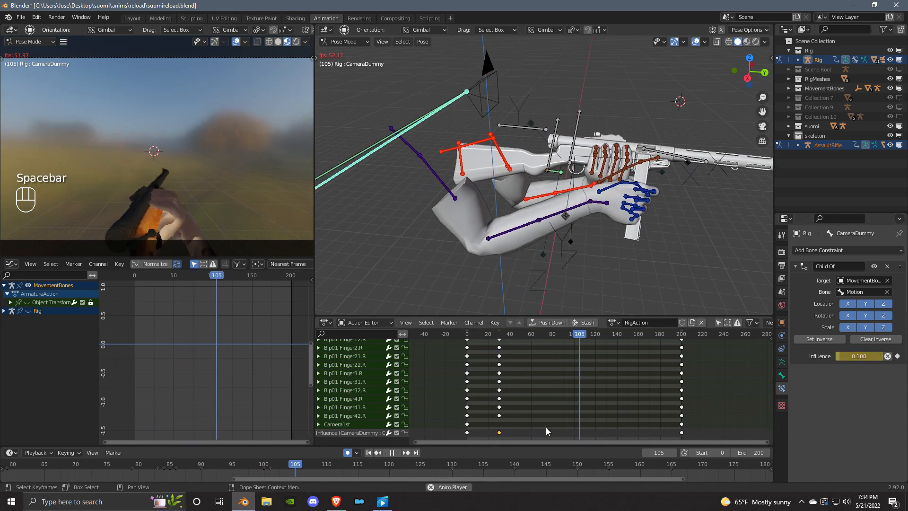
{"action": "key", "text": "space"}
- Duplicate the frame 30 influence keyframe to about frame 160 and play back the camera motion
{"action": "left_click", "coordinate": [499, 434]}
{"action": "key", "text": "shift+d"}
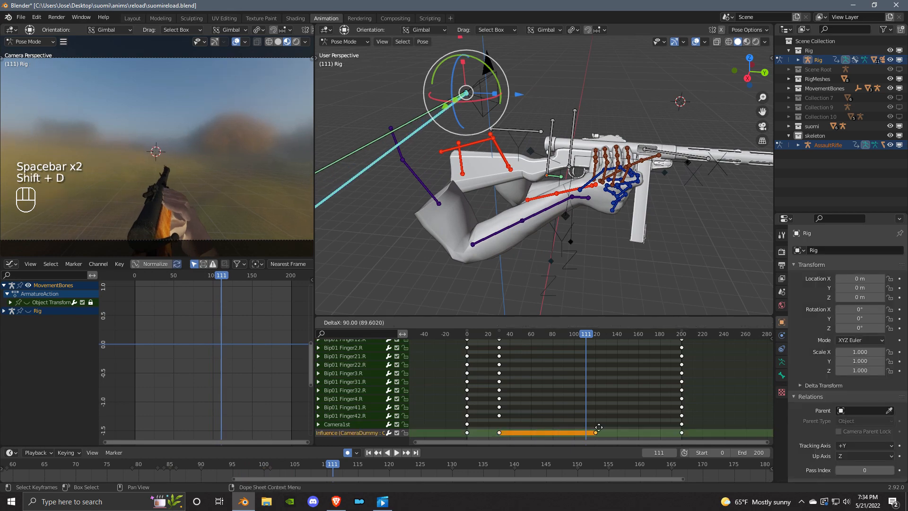
{"action": "left_click", "coordinate": [641, 425]}
{"action": "key", "text": "space"}
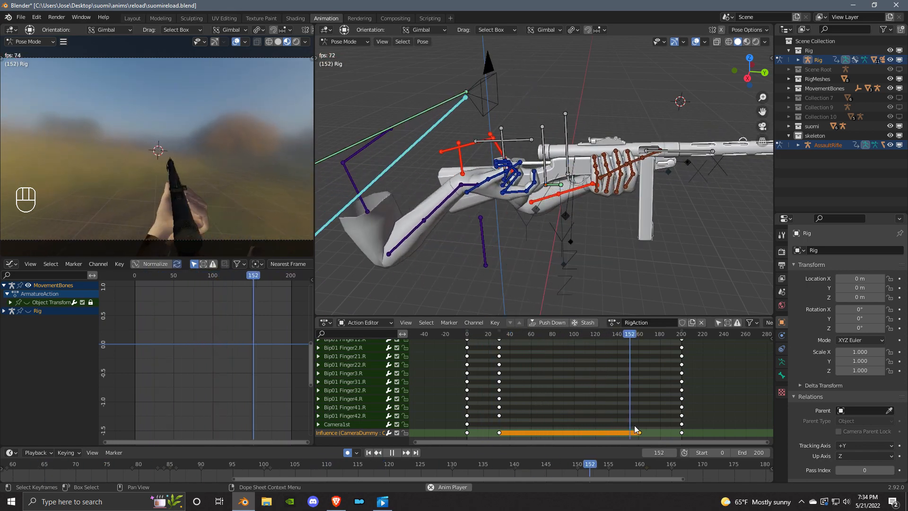
{"action": "key", "text": "space"}
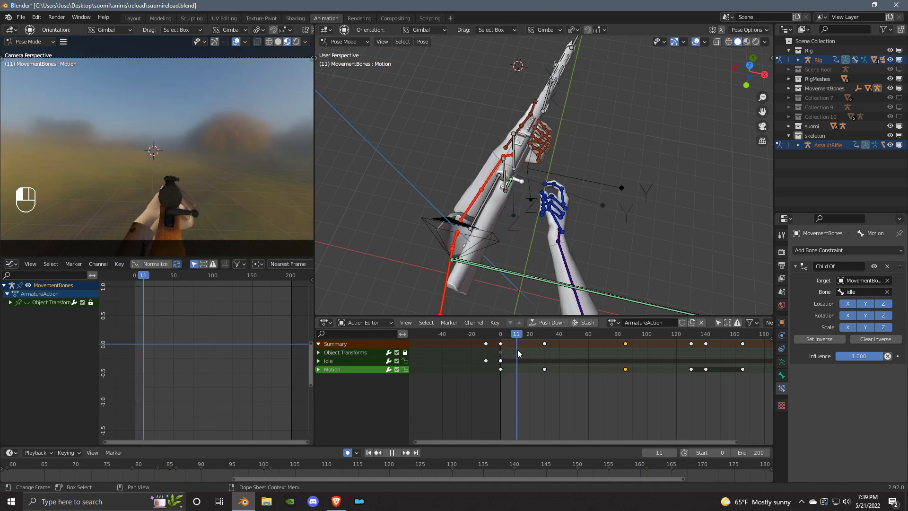
- Select the IK_HandR bone and examine the right hand's movement relative to the gun between frames 3 and 70
{"action": "left_click_drag", "start_coordinate": [519, 349], "coordinate": [586, 385]}
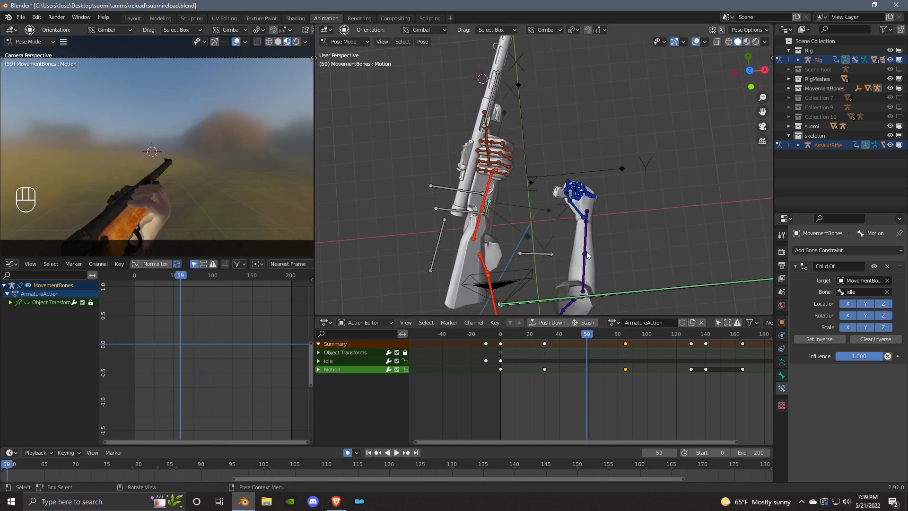
{"action": "left_click", "coordinate": [591, 215]}
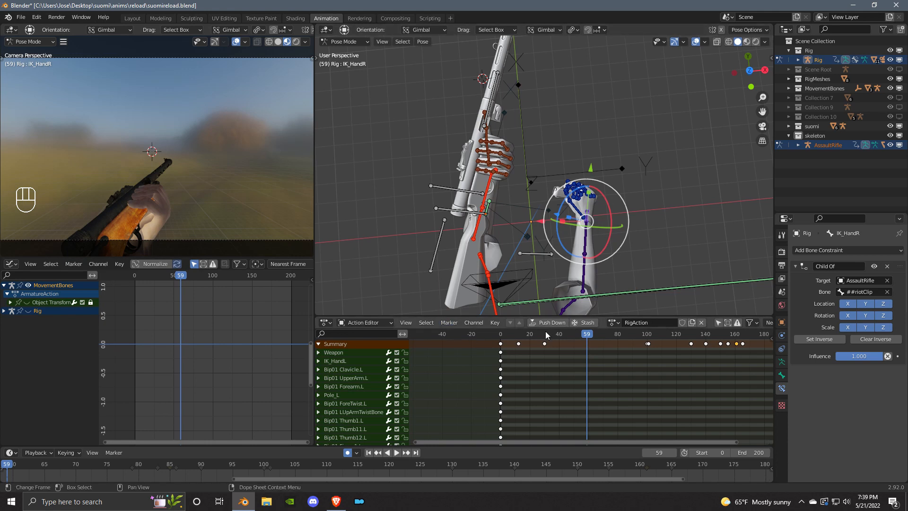
{"action": "key", "text": "space"}
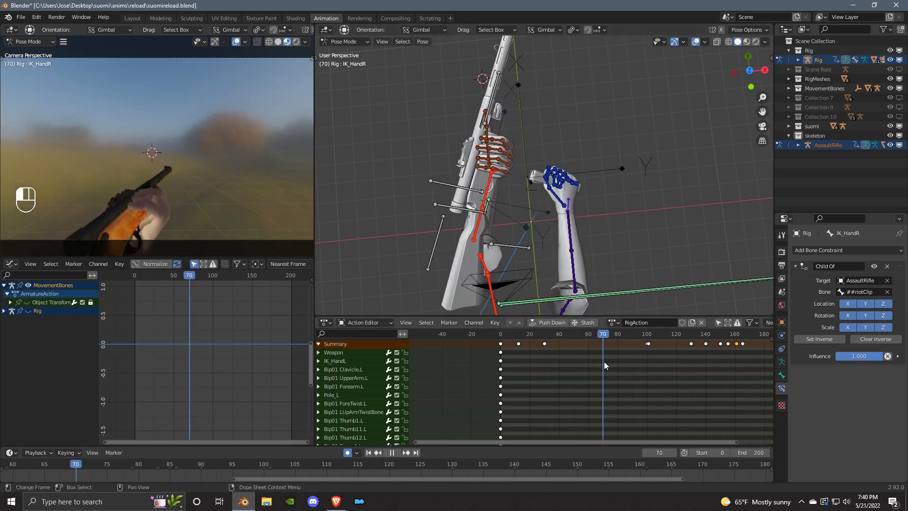
{"action": "left_click_drag", "start_coordinate": [624, 367], "coordinate": [515, 385]}
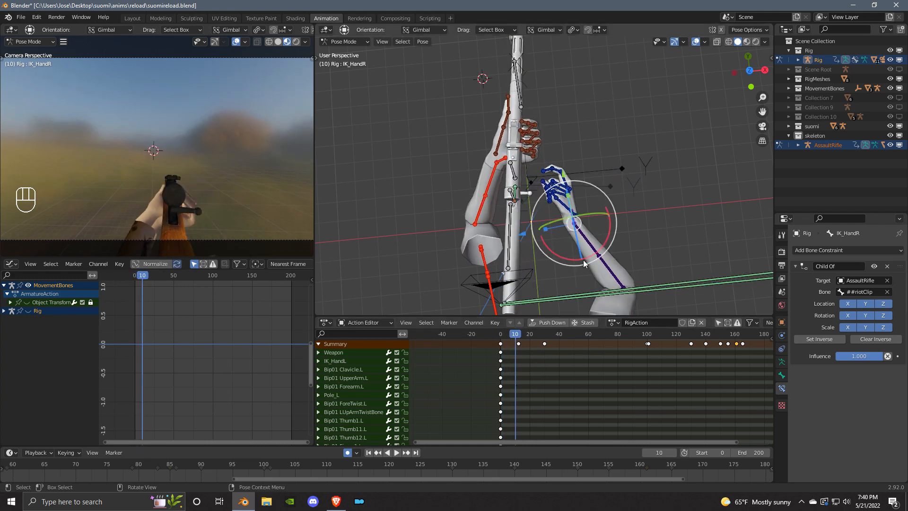
{"action": "key", "text": "space"}
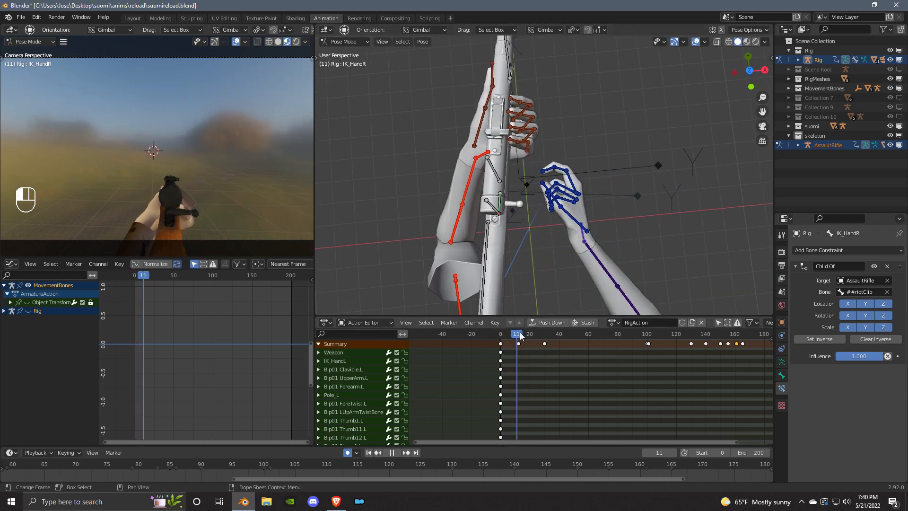
{"action": "left_click_drag", "start_coordinate": [572, 356], "coordinate": [505, 358]}
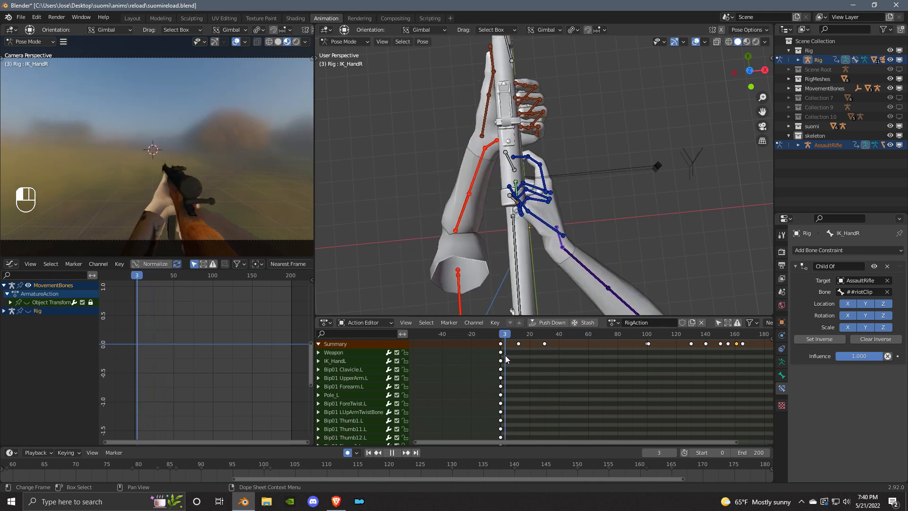
{"action": "key", "text": "space"}
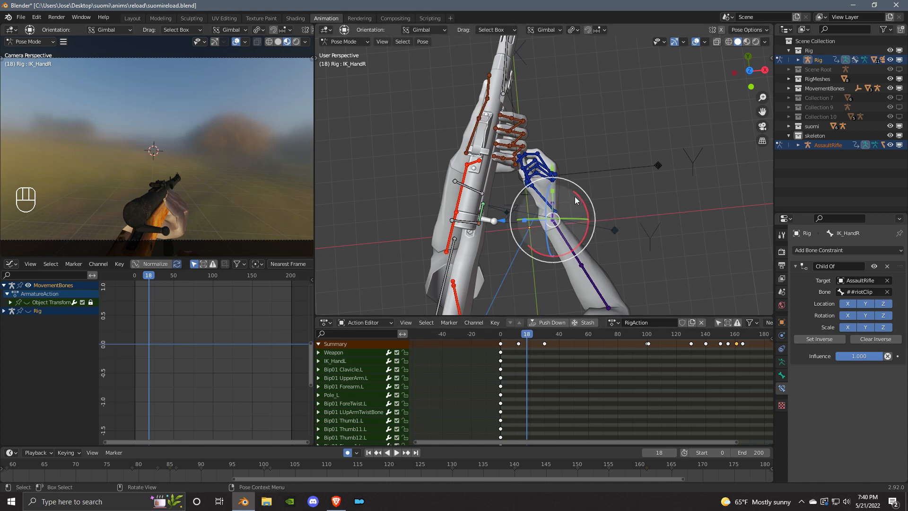
{"action": "key", "text": "space"}
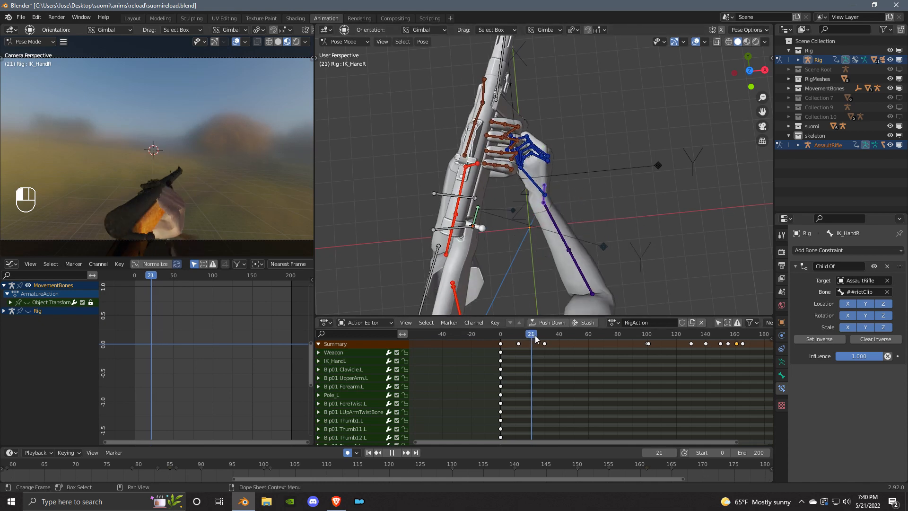
{"action": "left_click", "coordinate": [541, 345]}
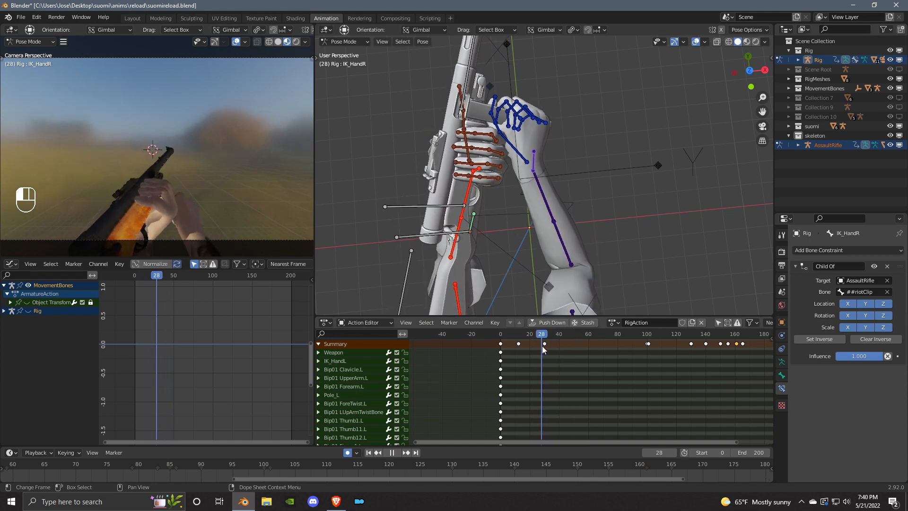
{"action": "key", "text": "space"}
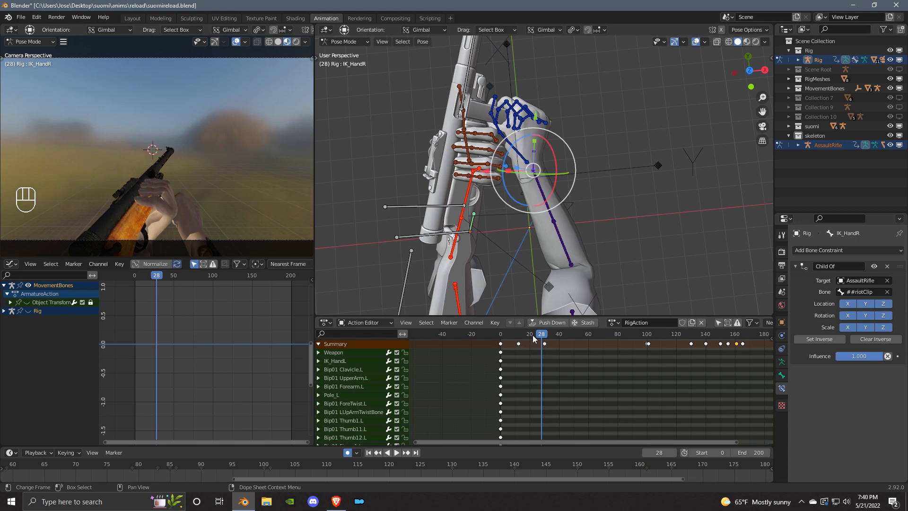
- Return to frame 0 and inspect the right hand's starting pose on the gun from several angles
{"action": "left_click_drag", "start_coordinate": [541, 335], "coordinate": [499, 353]}
{"action": "scroll", "coordinate": [547, 248], "scroll_direction": "down", "scroll_amount": 4}
{"action": "middle_click_drag", "start_coordinate": [547, 247], "coordinate": [520, 237]}
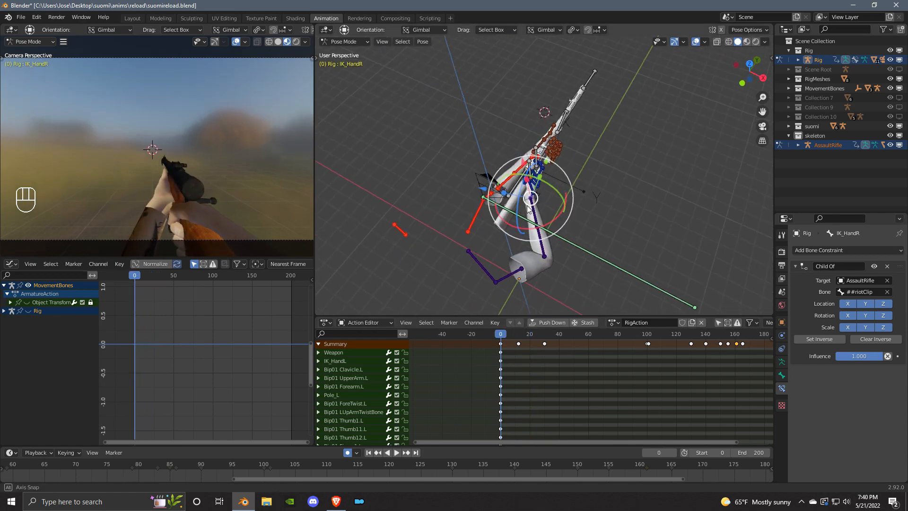
{"action": "scroll", "coordinate": [585, 200], "scroll_direction": "up", "scroll_amount": 5}
{"action": "middle_click_drag", "start_coordinate": [584, 200], "coordinate": [523, 209]}
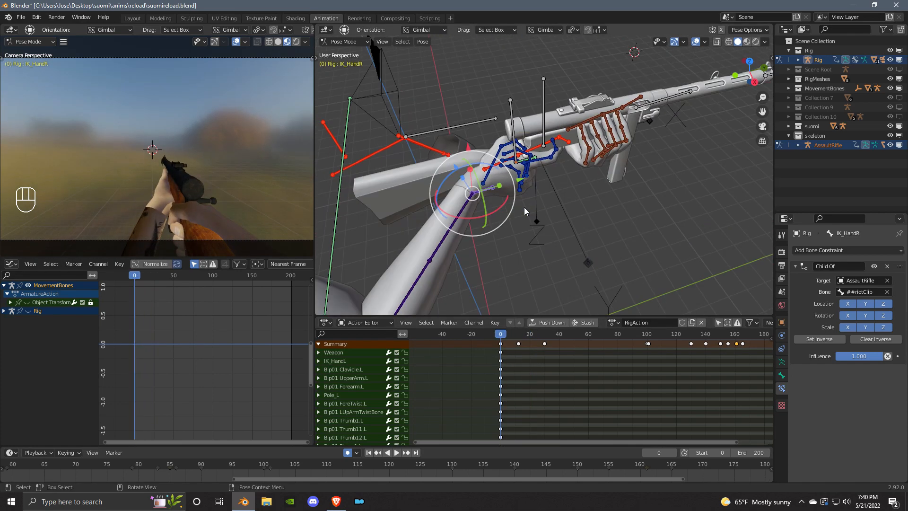
{"action": "key", "text": "space"}
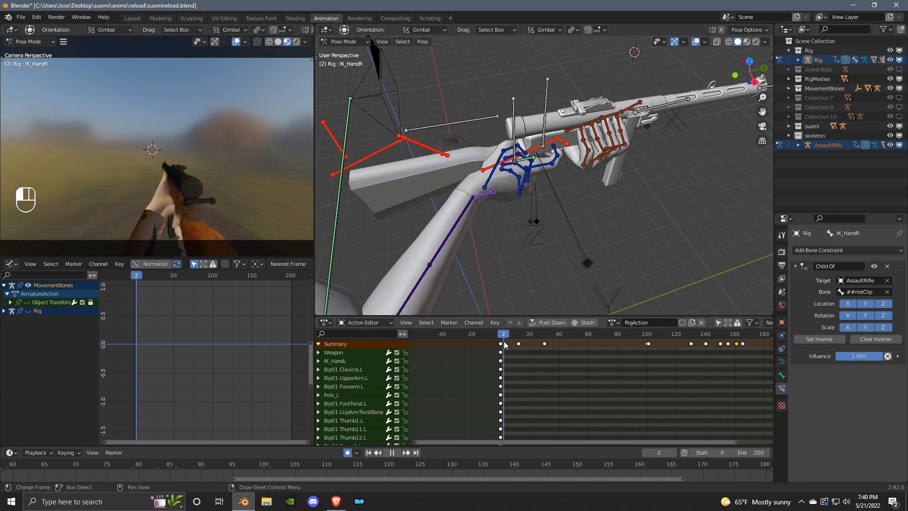
{"action": "key", "text": "Escape"}
- Change the Graph Editor area to a Dope Sheet and view the whole rig from behind
{"action": "left_click", "coordinate": [12, 264]}
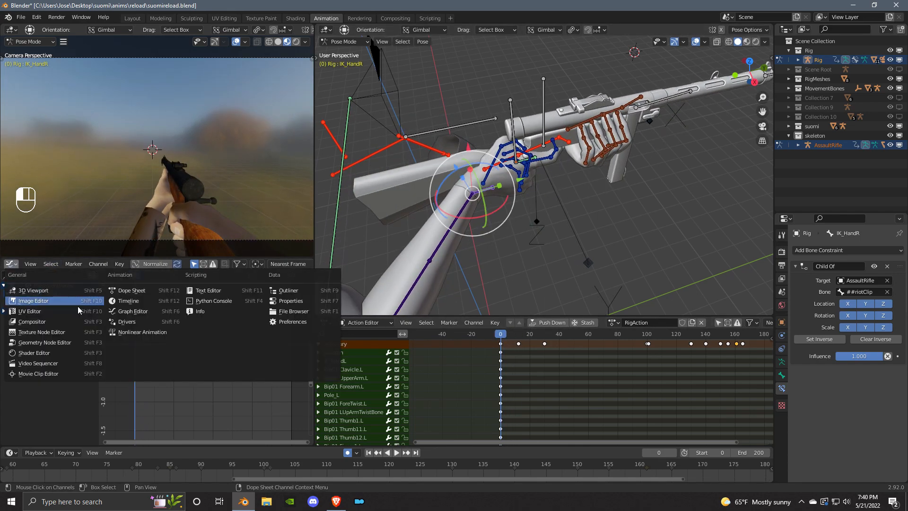
{"action": "left_click", "coordinate": [131, 290]}
{"action": "middle_click_drag", "start_coordinate": [534, 222], "coordinate": [579, 219]}
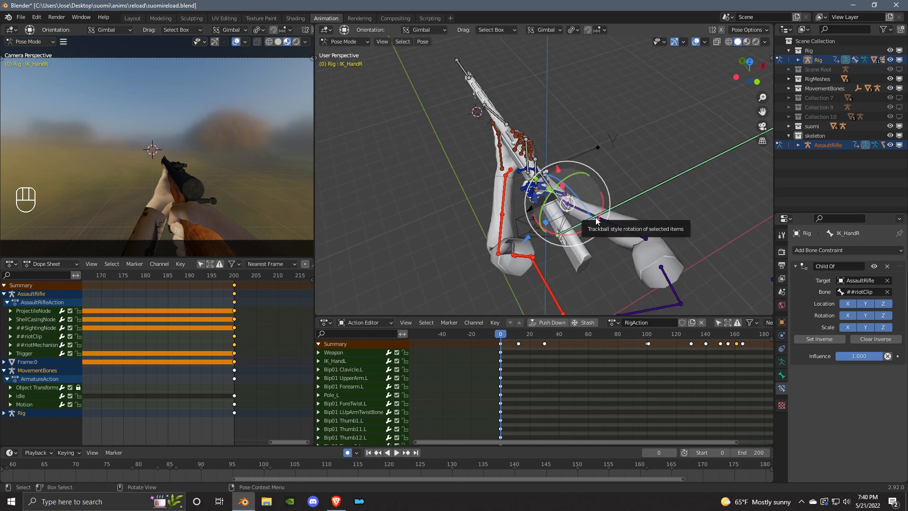
- Open the scene's output properties and examine the frame range and frame rate settings
{"action": "left_click", "coordinate": [782, 266]}
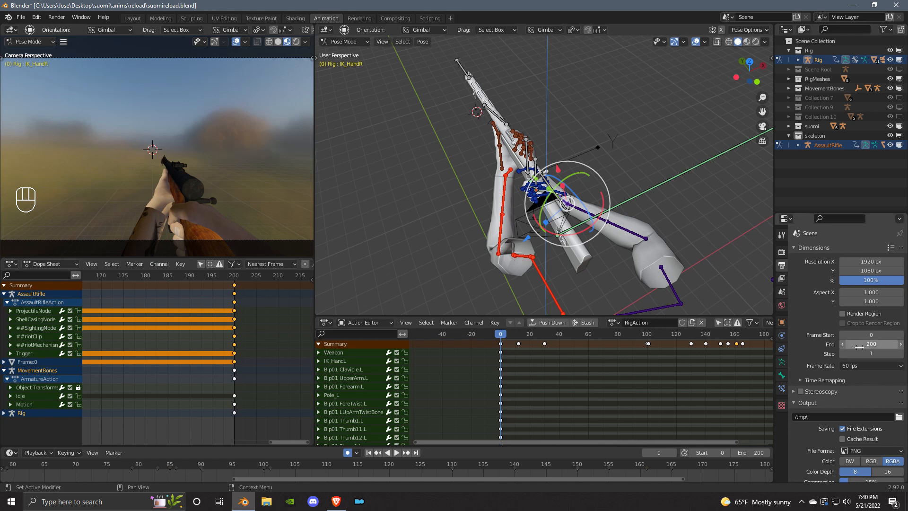
{"action": "scroll", "coordinate": [870, 413], "scroll_direction": "down", "scroll_amount": 1}
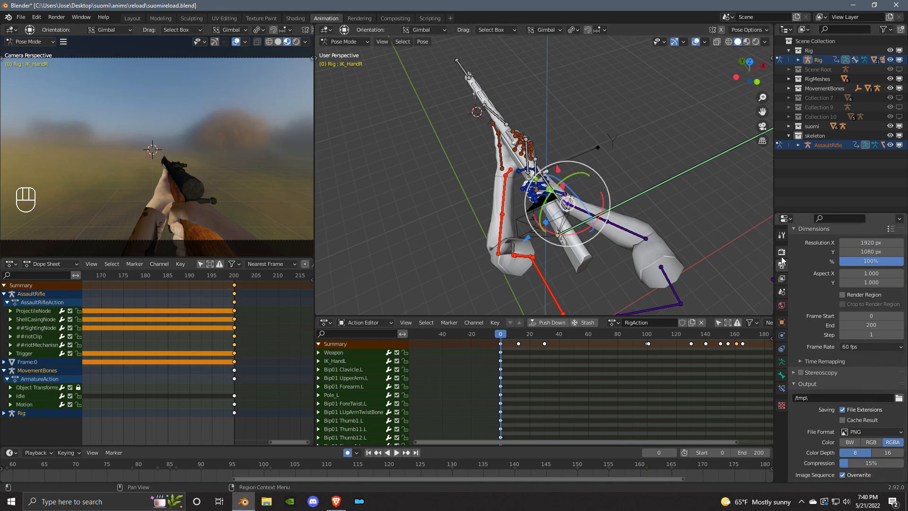
{"action": "scroll", "coordinate": [873, 319], "scroll_direction": "up", "scroll_amount": 1}
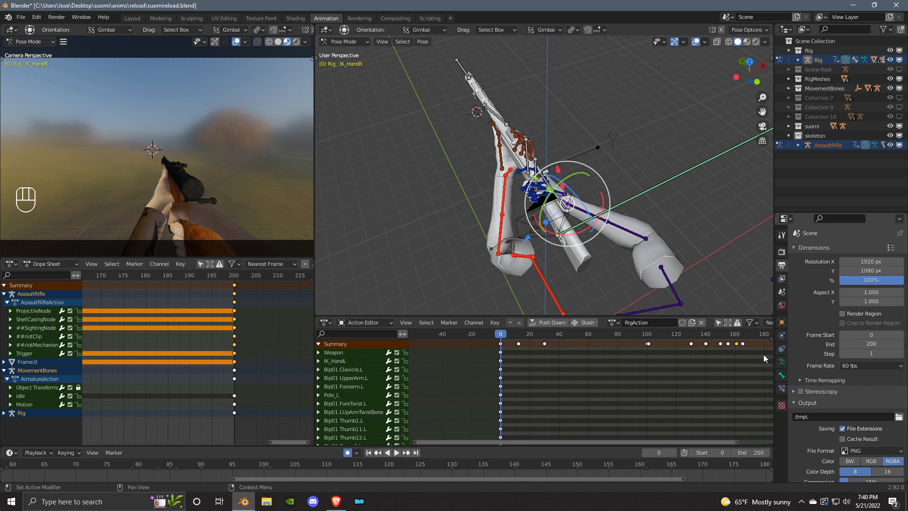
{"action": "middle_click_drag", "start_coordinate": [625, 257], "coordinate": [591, 264]}
{"action": "left_click", "coordinate": [848, 368]}
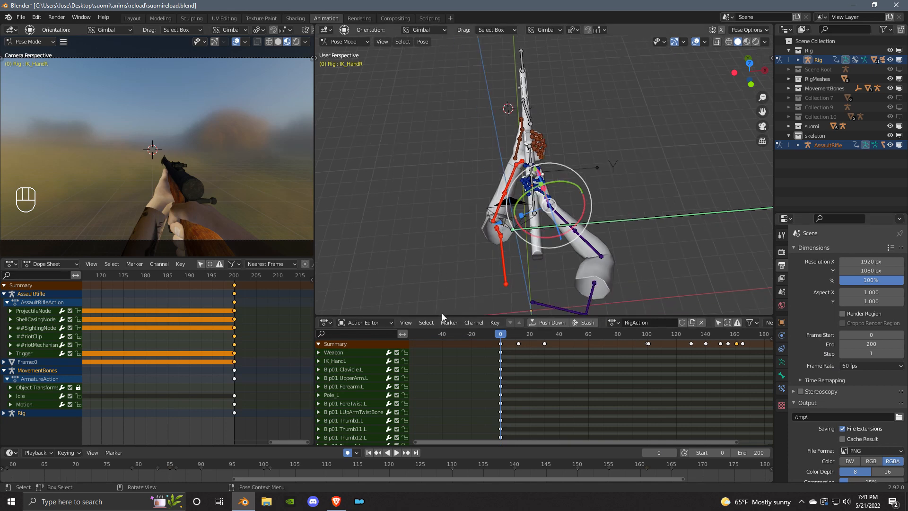
- Select all keyframes from frame 0 onward and scale their timing by 2 from frame 0
{"action": "scroll", "coordinate": [202, 334], "scroll_direction": "down", "scroll_amount": 4}
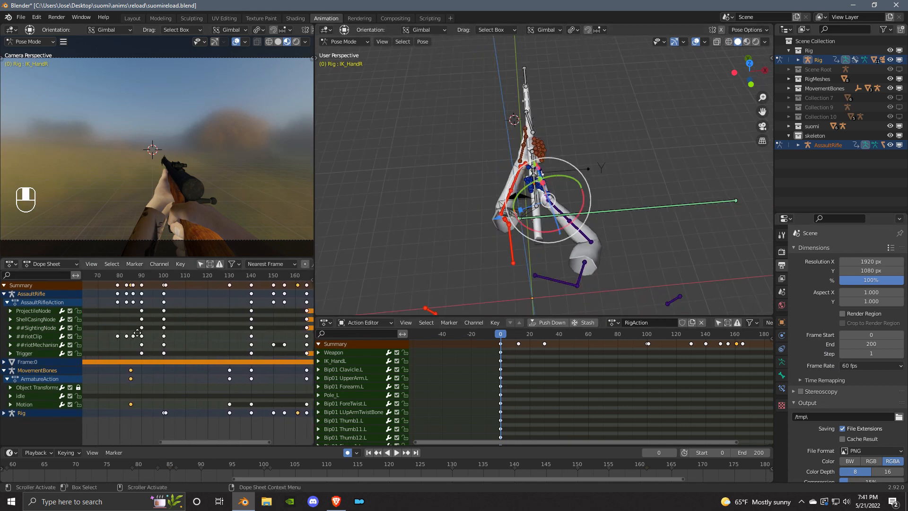
{"action": "left_click", "coordinate": [188, 316]}
{"action": "key", "text": "Home"}
{"action": "scroll", "coordinate": [175, 328], "scroll_direction": "up", "scroll_amount": 3}
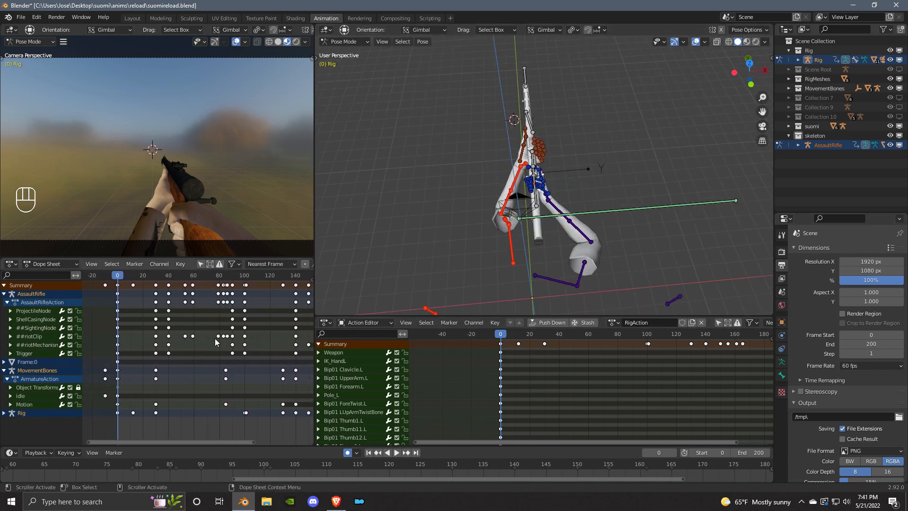
{"action": "scroll", "coordinate": [175, 326], "scroll_direction": "up", "scroll_amount": 3}
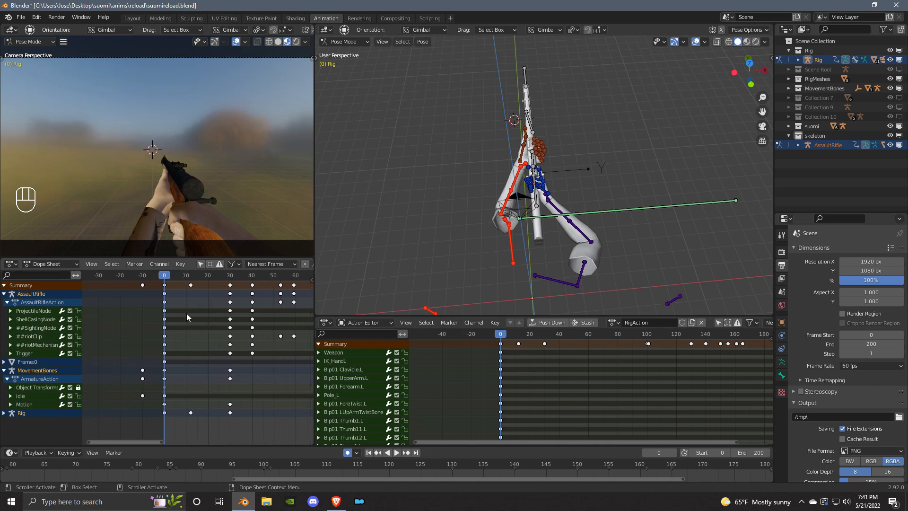
{"action": "middle_click_drag", "start_coordinate": [187, 313], "coordinate": [221, 320]}
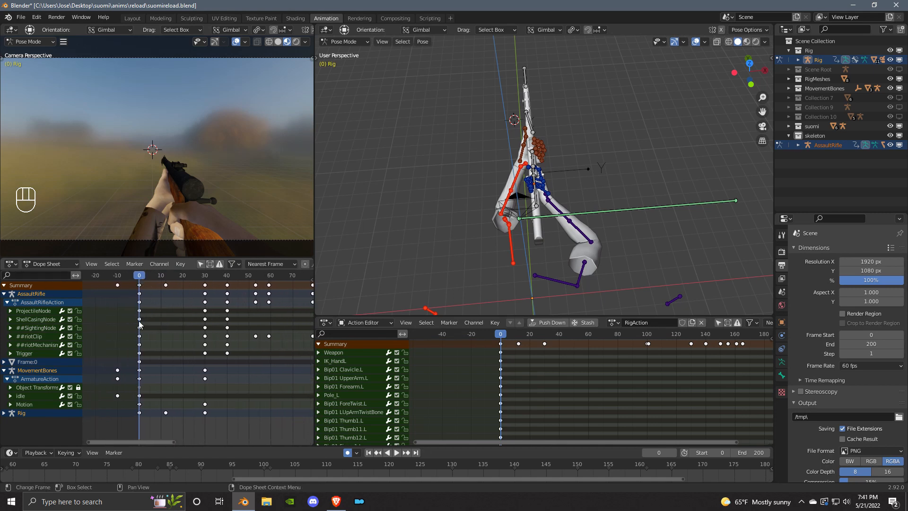
{"action": "key", "text": "bracketright"}
{"action": "middle_click_drag", "start_coordinate": [162, 315], "coordinate": [153, 316]}
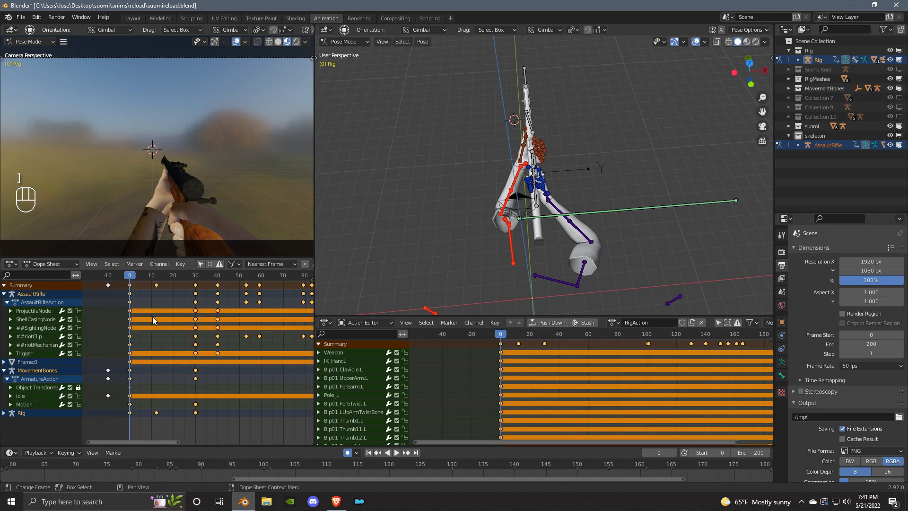
{"action": "key", "text": "s"}
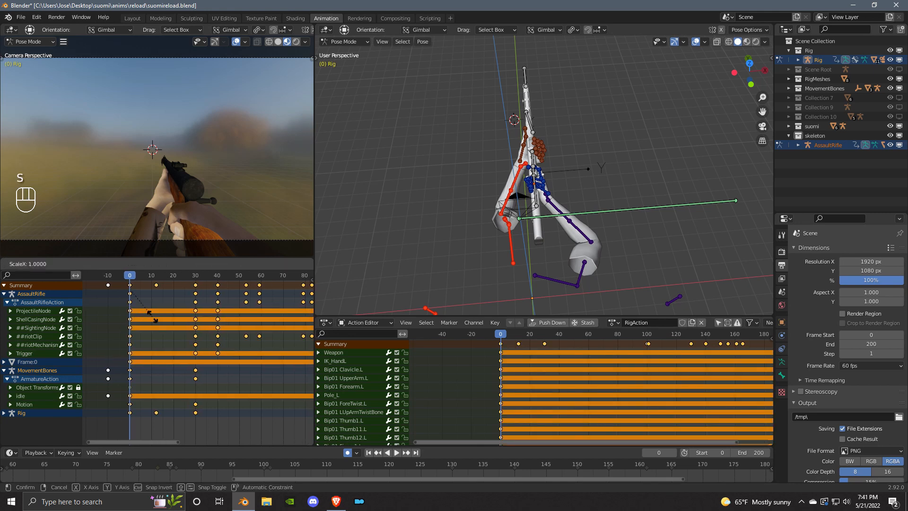
{"action": "key", "text": "2"}
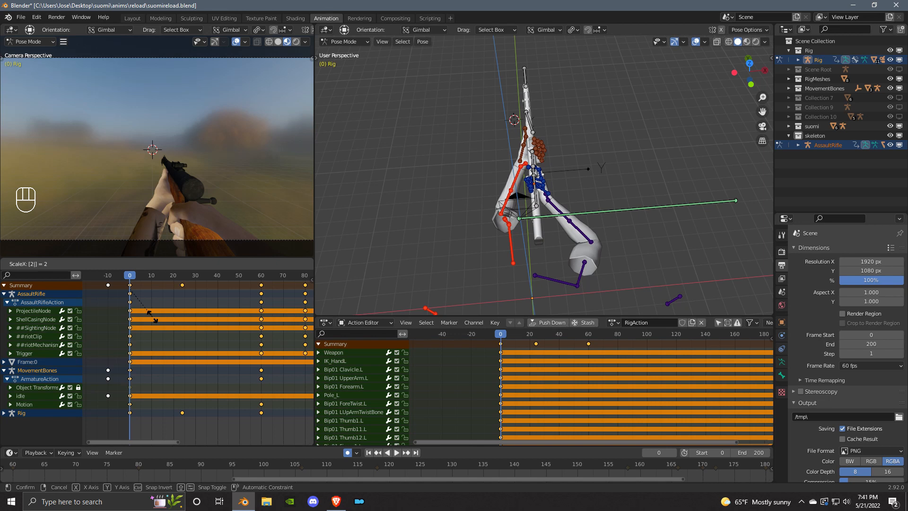
{"action": "key", "text": "Return"}
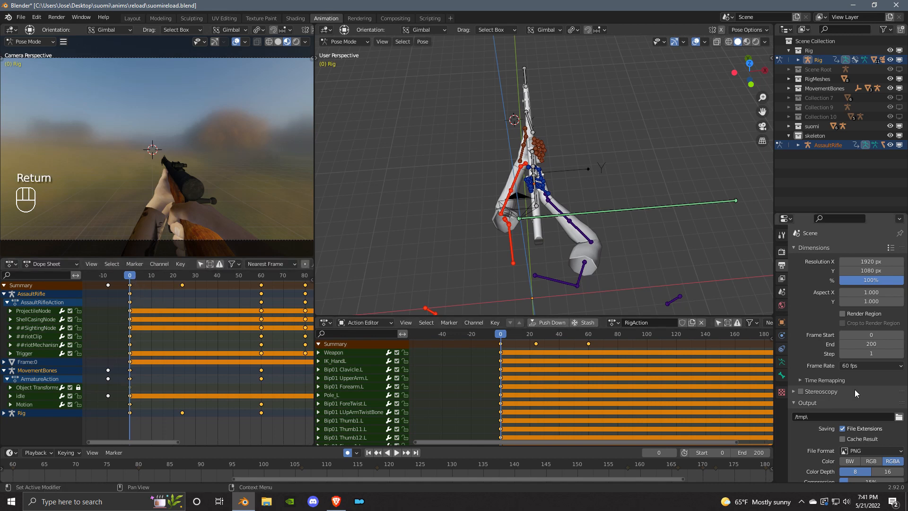
- Set a custom frame rate of 120 fps and play back the stretched animation
{"action": "left_click", "coordinate": [879, 366]}
{"action": "left_click", "coordinate": [860, 454]}
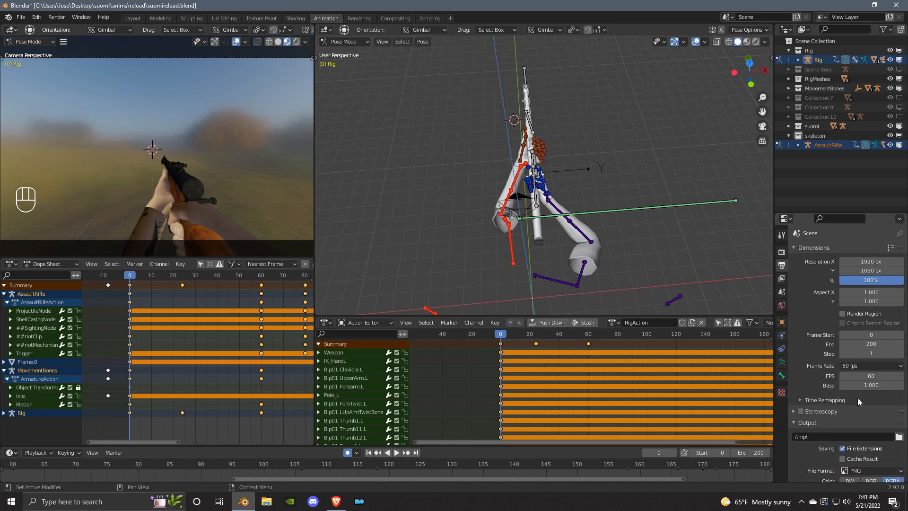
{"action": "left_click", "coordinate": [869, 376]}
{"action": "type", "text": "120"}
{"action": "key", "text": "Return"}
{"action": "key", "text": "space"}
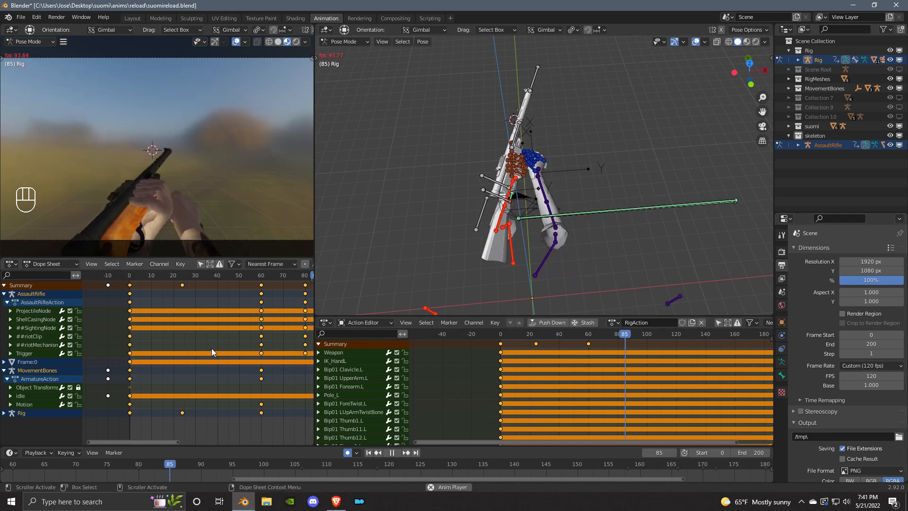
{"action": "key", "text": "space"}
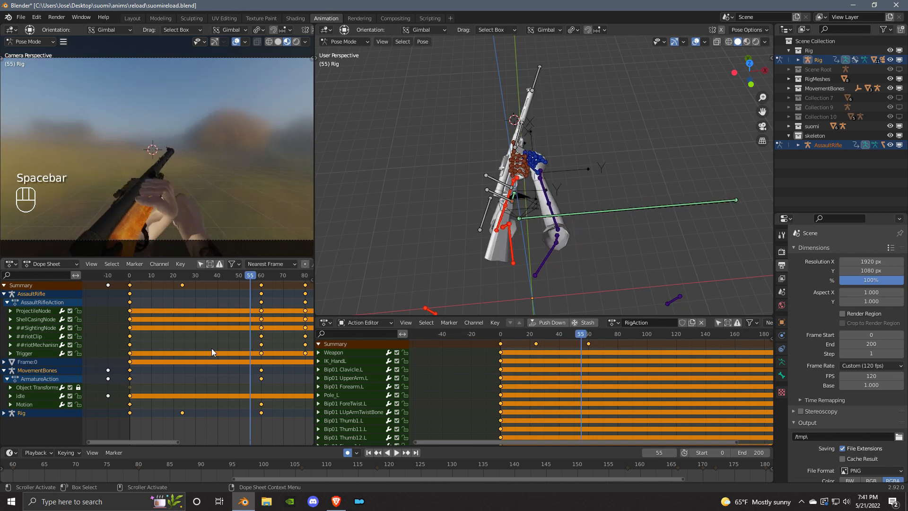
- Set the scene's end frame to 400 and play back the full reload while viewing the gun from the side
{"action": "scroll", "coordinate": [212, 348], "scroll_direction": "down", "scroll_amount": 1}
{"action": "scroll", "coordinate": [639, 395], "scroll_direction": "down", "scroll_amount": 6}
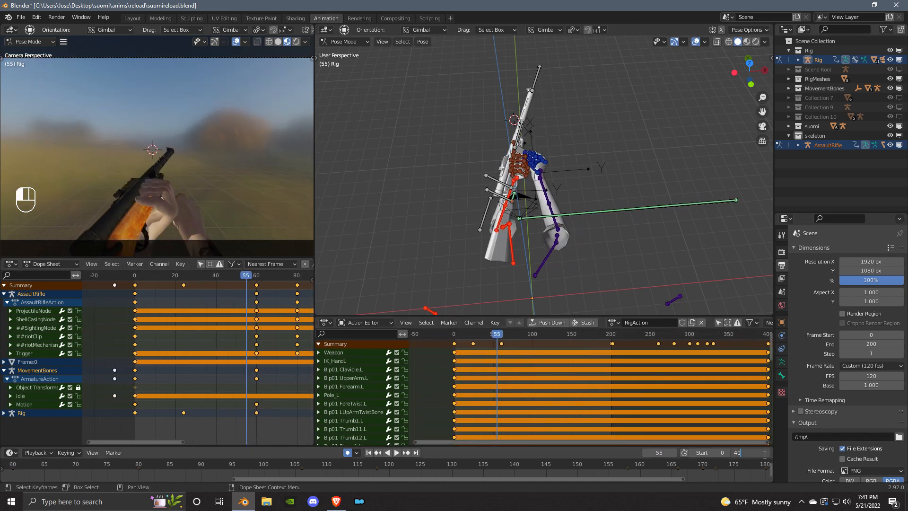
{"action": "key", "text": "Return"}
{"action": "key", "text": "space"}
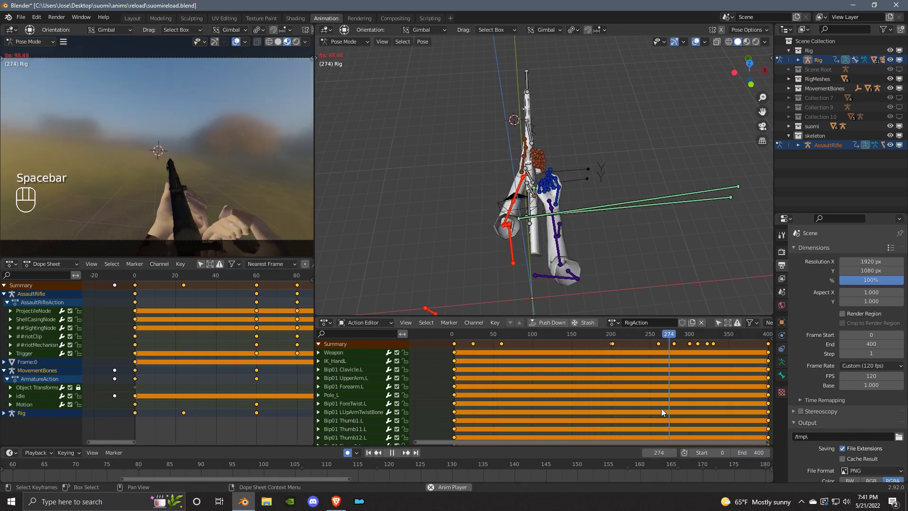
{"action": "middle_click_drag", "start_coordinate": [538, 198], "coordinate": [456, 193]}
{"action": "middle_click_drag", "start_coordinate": [605, 181], "coordinate": [523, 173]}
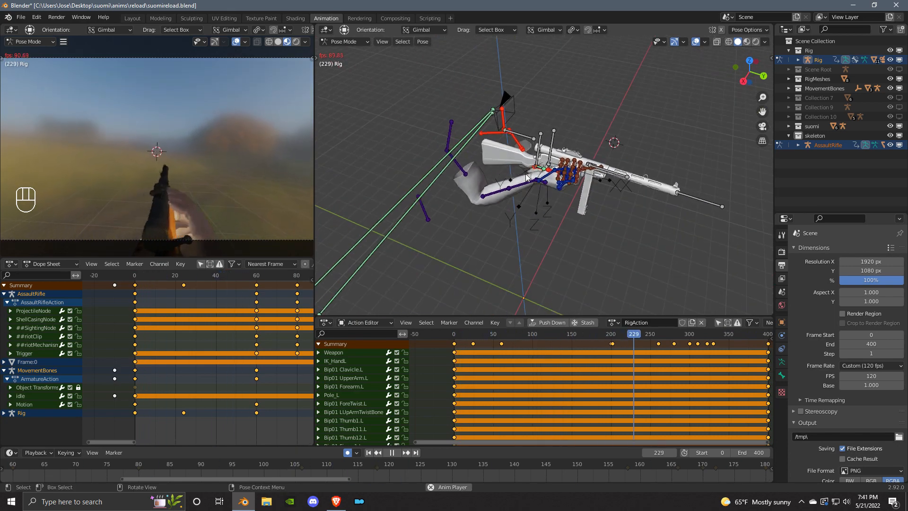
{"action": "key", "text": "space"}
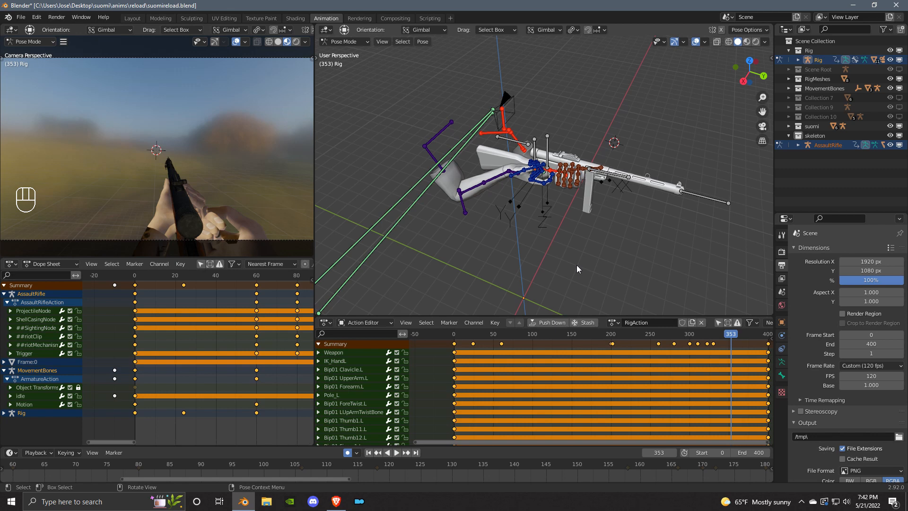
- Select the IK_HandR bone and inspect the right hand's grip on the gun up close
{"action": "middle_click_drag", "start_coordinate": [577, 265], "coordinate": [500, 230]}
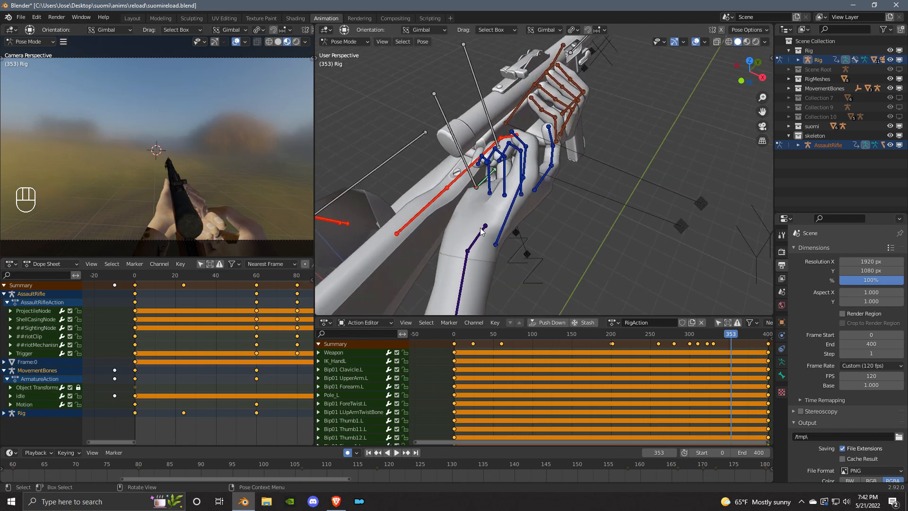
{"action": "left_click", "coordinate": [482, 230]}
{"action": "middle_click_drag", "start_coordinate": [546, 207], "coordinate": [530, 214]}
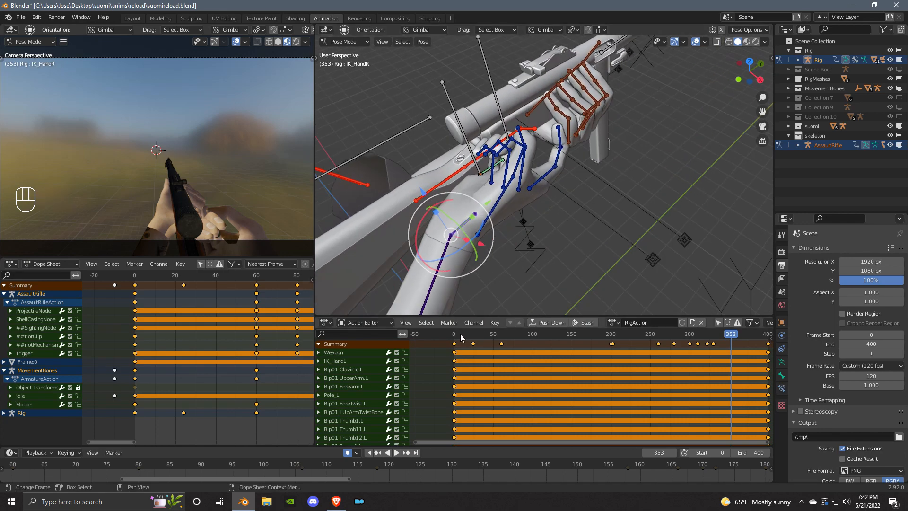
{"action": "left_click_drag", "start_coordinate": [462, 335], "coordinate": [473, 364]}
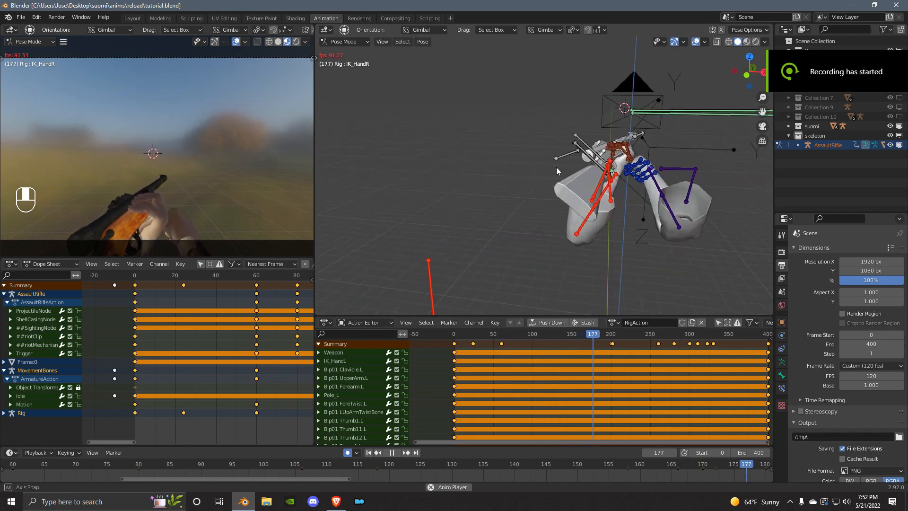
- Play the reload animation, return to about frame 5, and inspect both arms from the opposite side
{"action": "scroll", "coordinate": [209, 300], "scroll_direction": "down", "scroll_amount": 3}
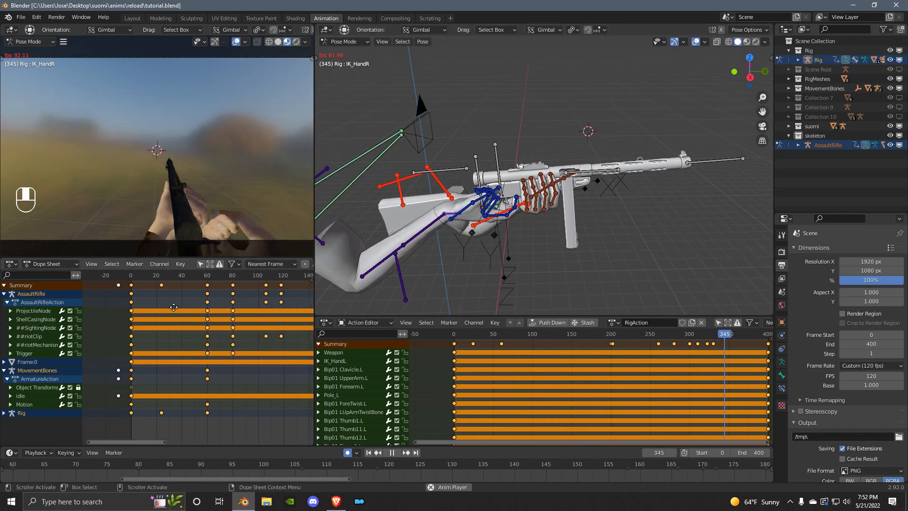
{"action": "key", "text": "space"}
{"action": "scroll", "coordinate": [191, 345], "scroll_direction": "down", "scroll_amount": 1}
{"action": "key", "text": "space"}
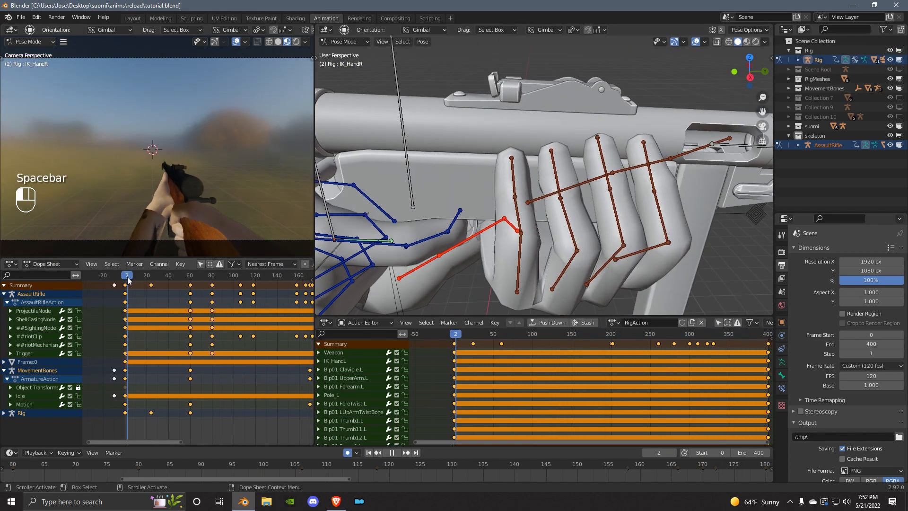
{"action": "left_click_drag", "start_coordinate": [158, 288], "coordinate": [130, 300]}
{"action": "scroll", "coordinate": [507, 203], "scroll_direction": "down", "scroll_amount": 6}
{"action": "middle_click_drag", "start_coordinate": [507, 203], "coordinate": [563, 172]}
{"action": "middle_click_drag", "start_coordinate": [656, 186], "coordinate": [466, 171]}
{"action": "mouse_move", "coordinate": [588, 173]}
{"action": "middle_mouse_down"}
{"action": "mouse_move", "coordinate": [642, 171]}
{"action": "mouse_move", "coordinate": [587, 160]}
{"action": "middle_mouse_up"}
{"action": "scroll", "coordinate": [642, 171], "scroll_direction": "up", "scroll_amount": 7}
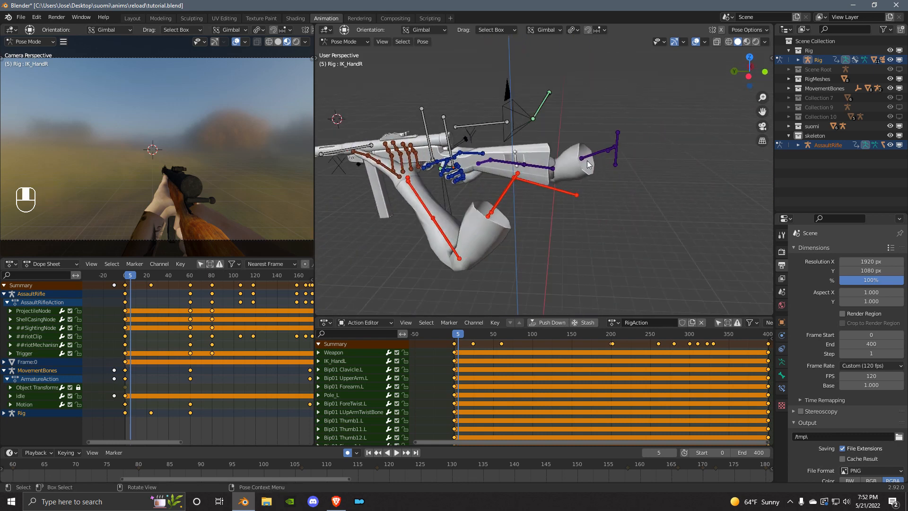
- Isolate the Scene Root collection and put its armature in Pose Mode with all bones selected
{"action": "left_click", "coordinate": [898, 70], "text": "ctrl"}
{"action": "left_click", "coordinate": [487, 160]}
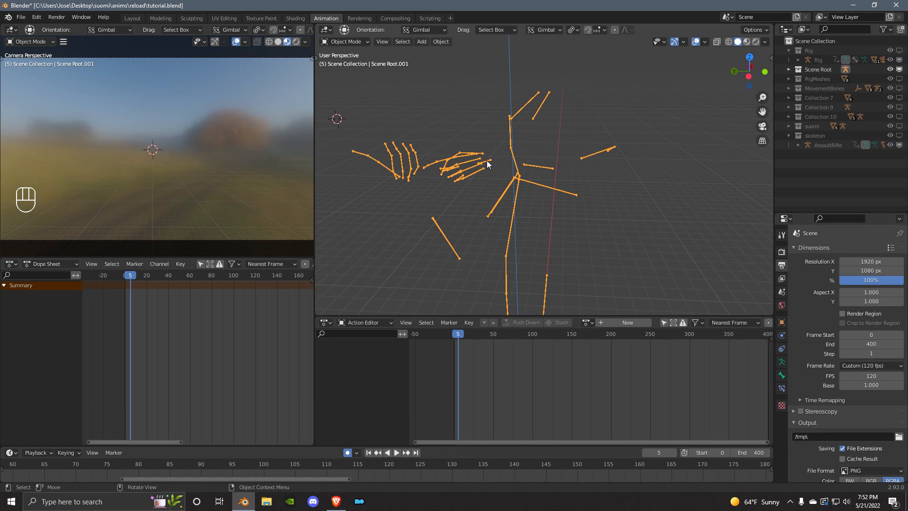
{"action": "key", "text": "ctrl+Tab"}
{"action": "middle_click_drag", "start_coordinate": [486, 161], "coordinate": [482, 143]}
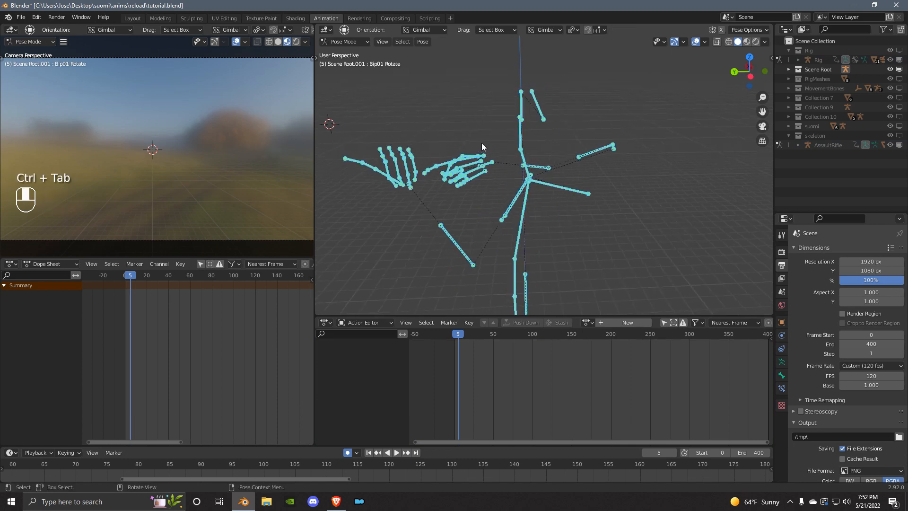
- Bake the selected bones over frames 0 to 400 with Visual Keying, Clear Constraints, Clear Parents and Overwrite Current Action, and name the action reloadi
{"action": "left_click", "coordinate": [428, 44]}
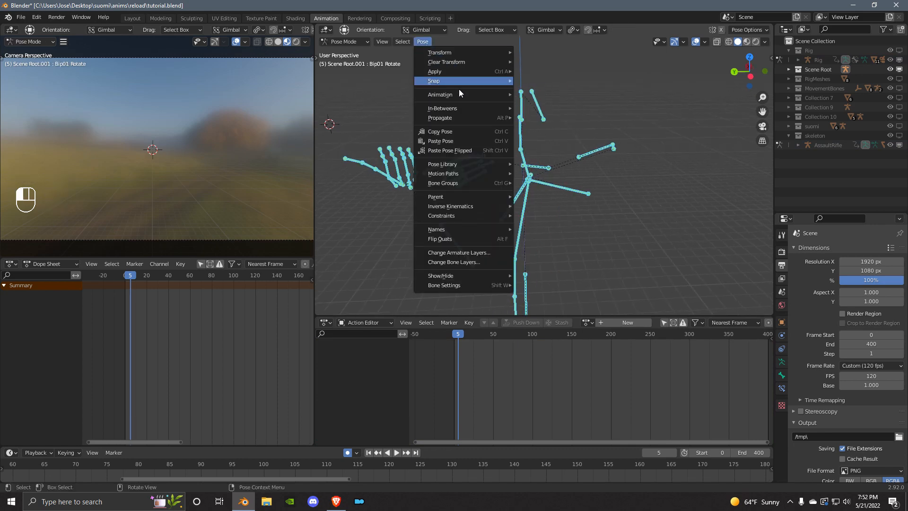
{"action": "mouse_move", "coordinate": [459, 92]}
{"action": "left_click", "coordinate": [544, 136]}
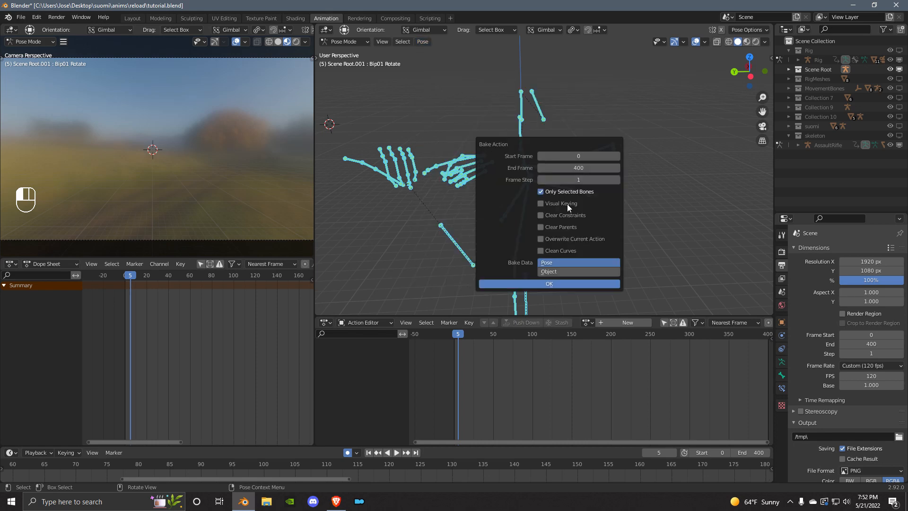
{"action": "left_click", "coordinate": [563, 203]}
{"action": "left_click", "coordinate": [560, 215]}
{"action": "left_click", "coordinate": [560, 227]}
{"action": "left_click", "coordinate": [559, 239]}
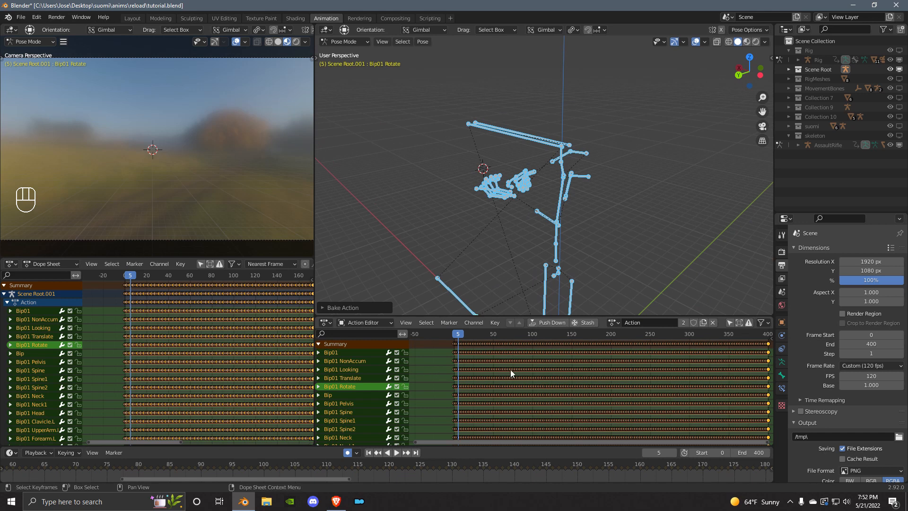
{"action": "scroll", "coordinate": [502, 370], "scroll_direction": "down", "scroll_amount": 4, "text": "ctrl"}
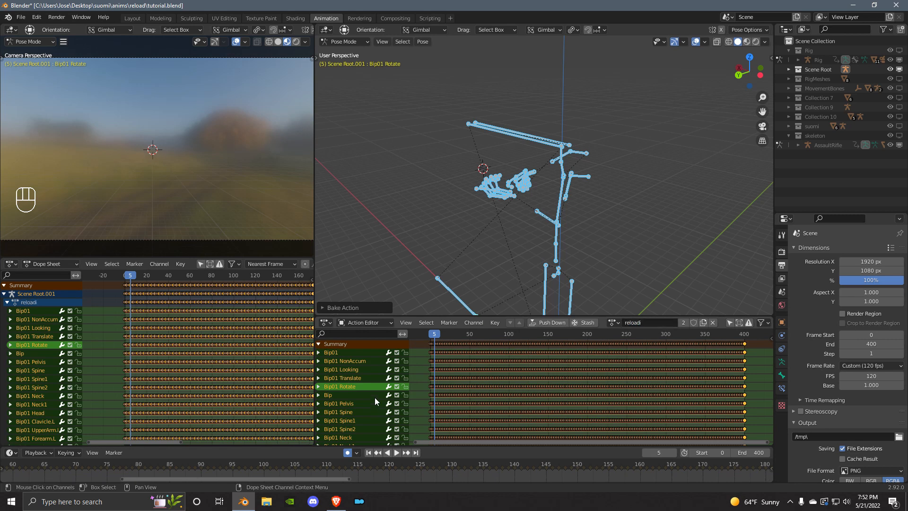
- Set the Niftools Bone Priority to 90 for all selected bones
{"action": "left_click", "coordinate": [782, 389]}
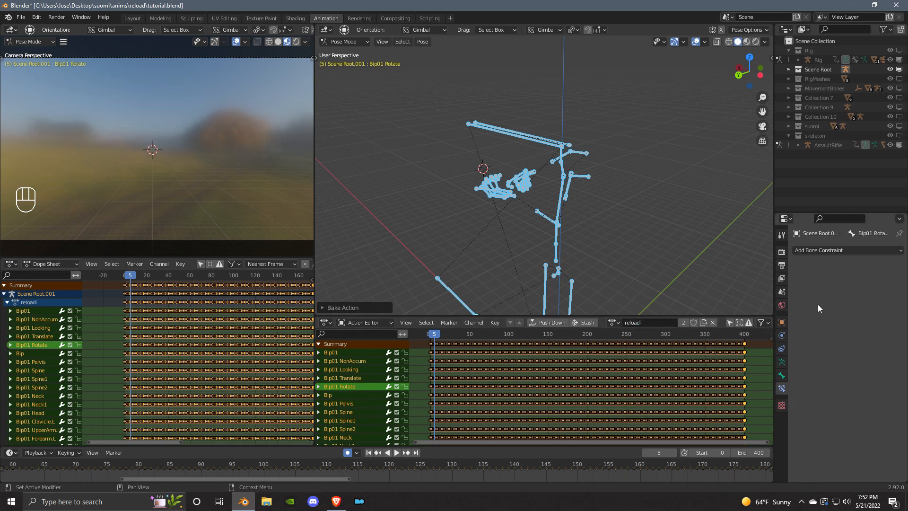
{"action": "left_click", "coordinate": [782, 374]}
{"action": "left_click", "coordinate": [858, 288]}
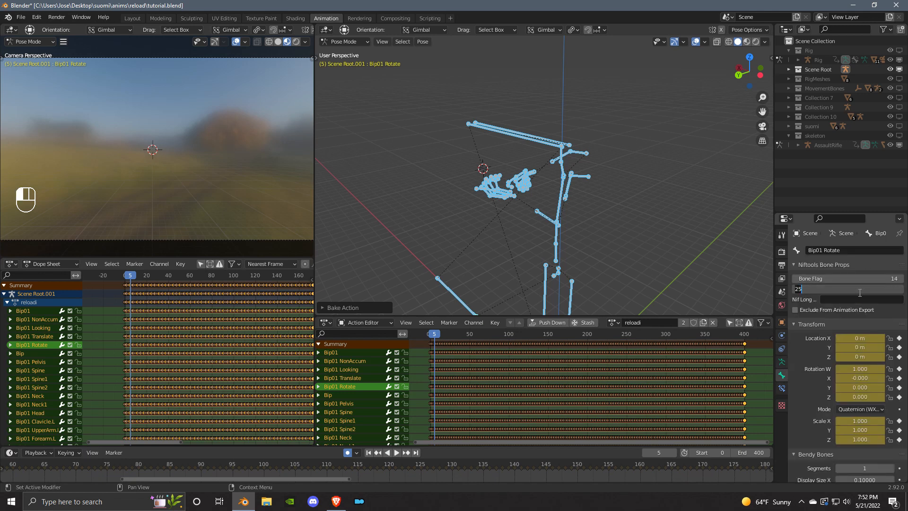
{"action": "type", "text": "90"}
{"action": "key", "text": "Return"}
- Set the Niftools Bone Priority to 25 for the Bip01 NonAccum, Bip01 Translate and Bip01 Rotate bones
{"action": "left_click", "coordinate": [353, 359]}
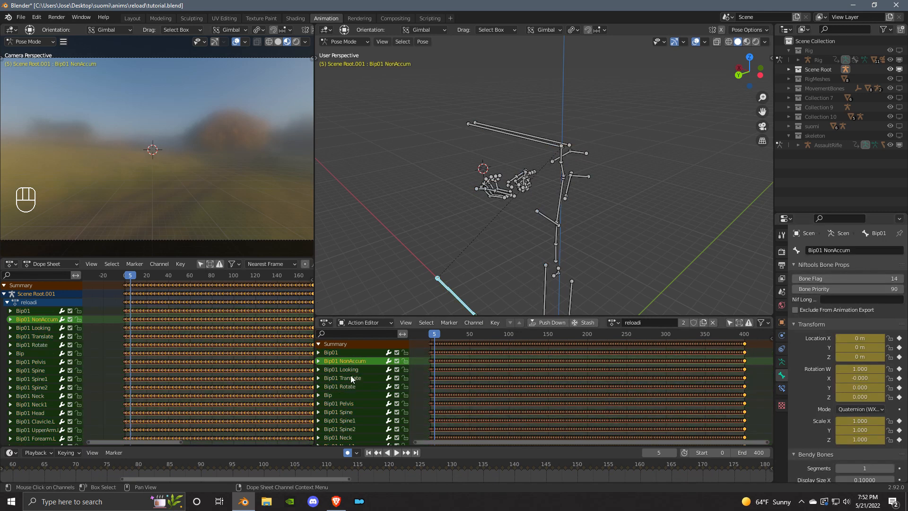
{"action": "left_click", "coordinate": [347, 377], "text": "shift"}
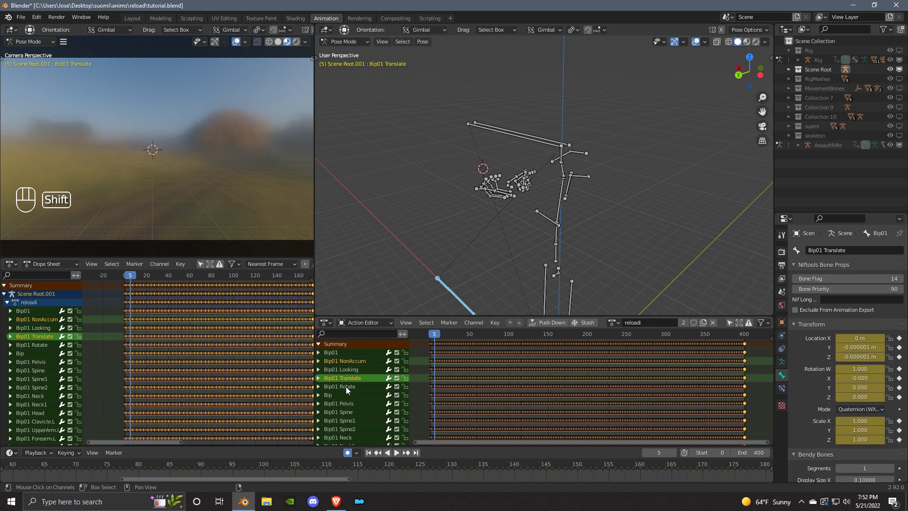
{"action": "left_click", "coordinate": [345, 387], "text": "shift"}
{"action": "left_click", "coordinate": [872, 288]}
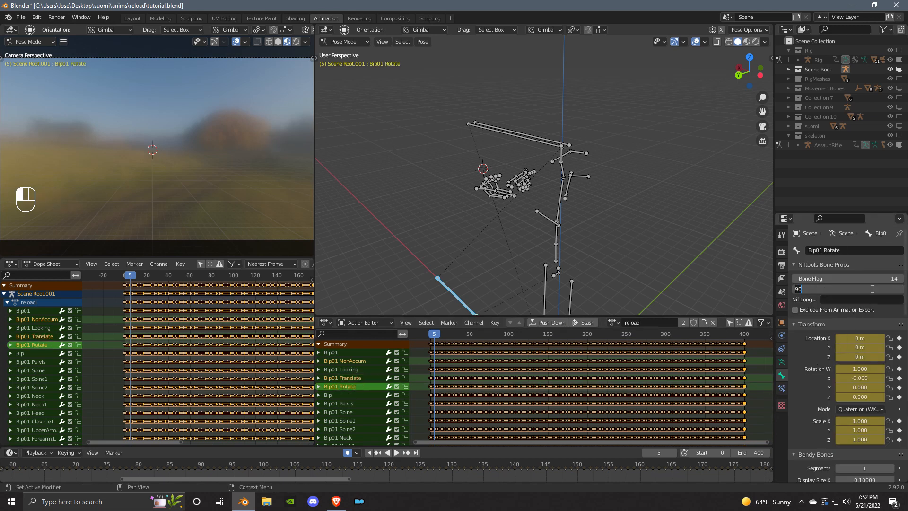
{"action": "type", "text": "25"}
{"action": "key", "text": "Return"}
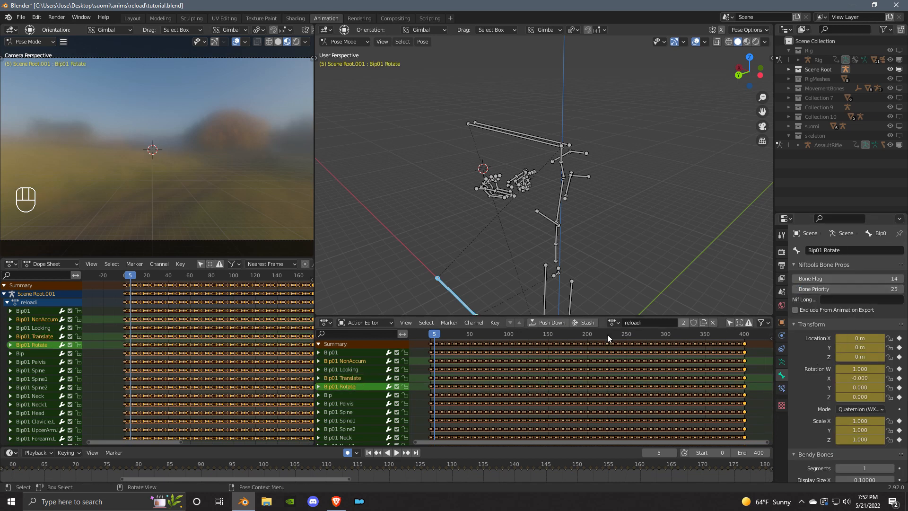
- Select all bones and add a marker named start at frame 0 of the reloadi action
{"action": "key", "text": "a"}
{"action": "middle_click_drag", "start_coordinate": [455, 374], "coordinate": [468, 376]}
{"action": "scroll", "coordinate": [472, 377], "scroll_direction": "up", "scroll_amount": 1}
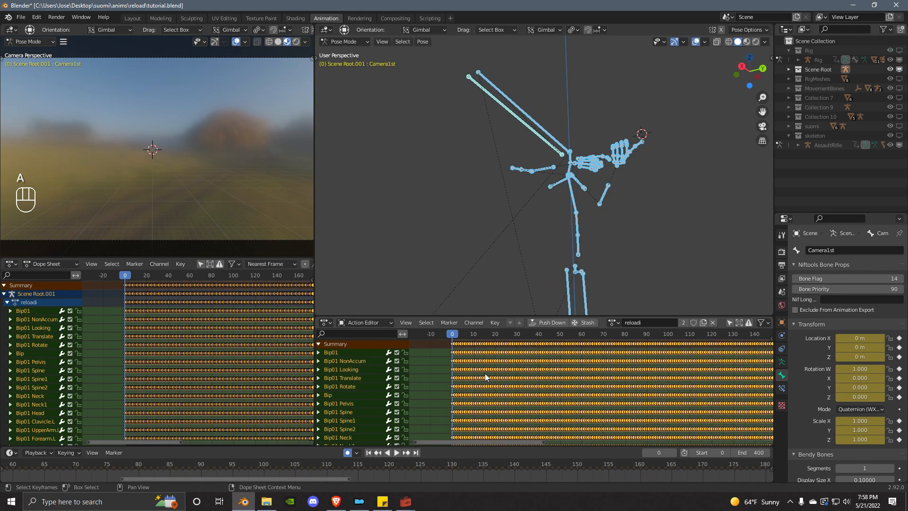
{"action": "scroll", "coordinate": [484, 373], "scroll_direction": "up", "scroll_amount": 3}
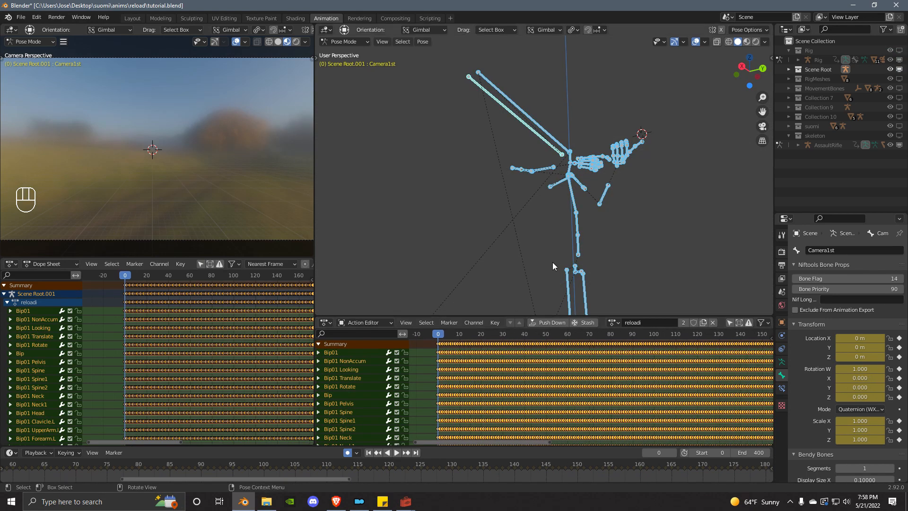
{"action": "scroll", "coordinate": [512, 371], "scroll_direction": "down", "scroll_amount": 2}
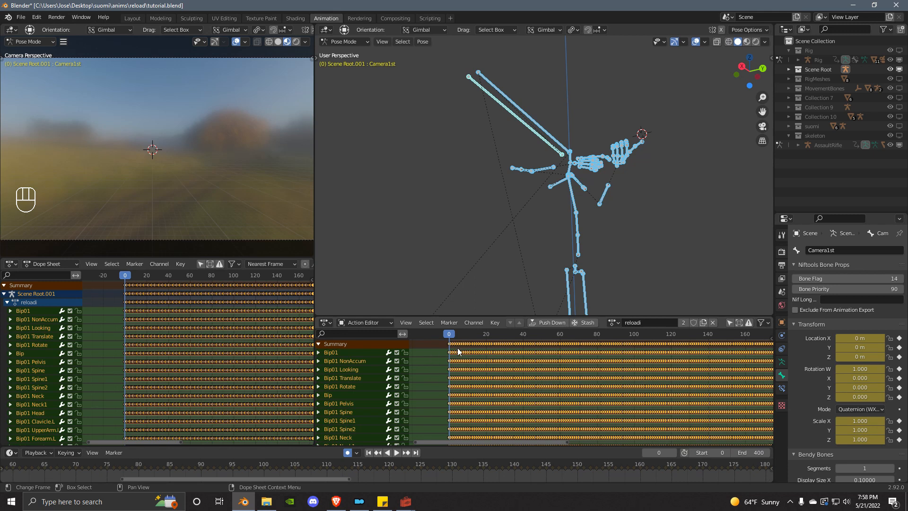
{"action": "middle_click_drag", "start_coordinate": [463, 354], "coordinate": [495, 364]}
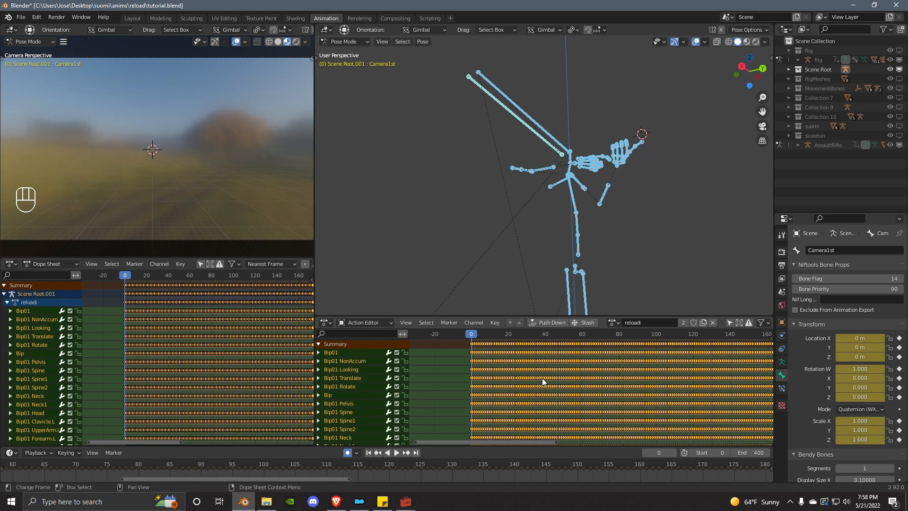
{"action": "mouse_move", "coordinate": [542, 378]}
{"action": "middle_mouse_down"}
{"action": "mouse_move", "coordinate": [500, 391]}
{"action": "mouse_move", "coordinate": [537, 387]}
{"action": "middle_mouse_up"}
{"action": "scroll", "coordinate": [501, 391], "scroll_direction": "up", "scroll_amount": 3}
{"action": "middle_click_drag", "start_coordinate": [462, 367], "coordinate": [466, 366]}
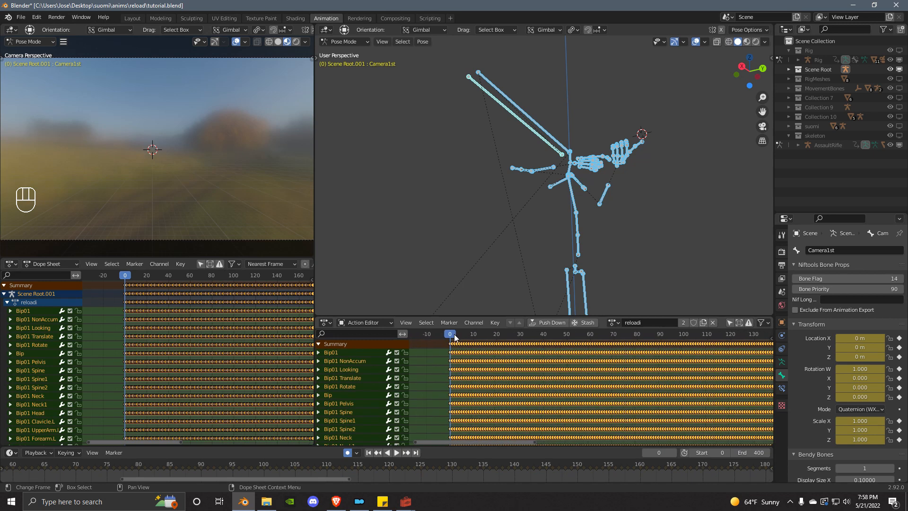
{"action": "left_click_drag", "start_coordinate": [453, 336], "coordinate": [450, 339]}
{"action": "key", "text": "m"}
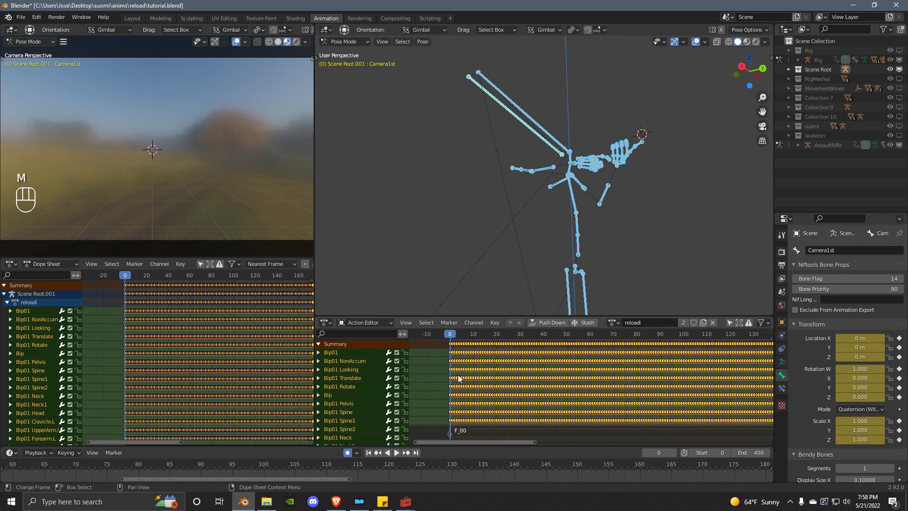
{"action": "key", "text": "ctrl+m"}
{"action": "type", "text": "start"}
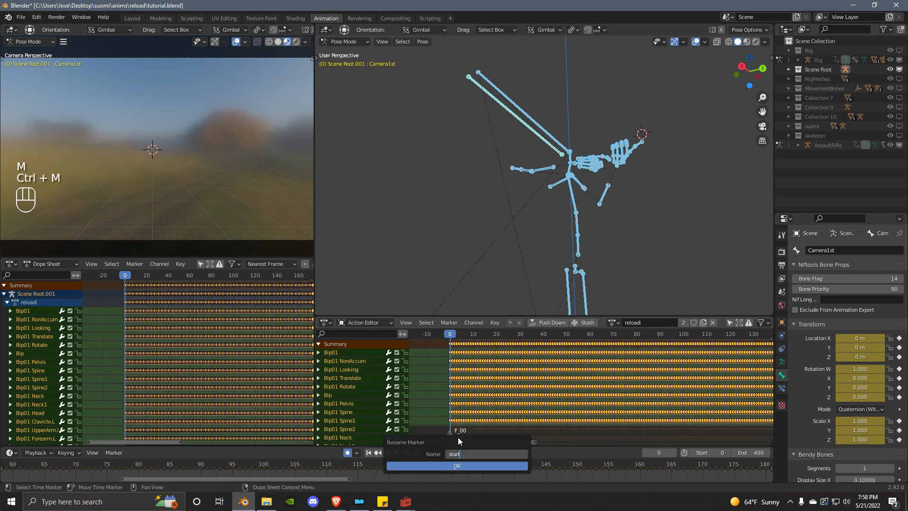
{"action": "key", "text": "Return"}
- Add a marker at frame 1 and name it noBlend
{"action": "key", "text": "Right"}
{"action": "key", "text": "m"}
{"action": "key", "text": "ctrl+m"}
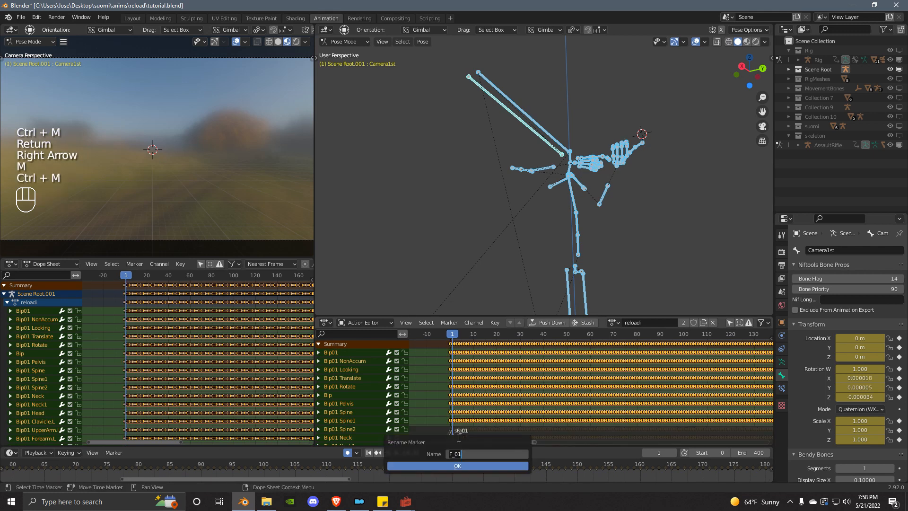
{"action": "key", "text": "Return"}
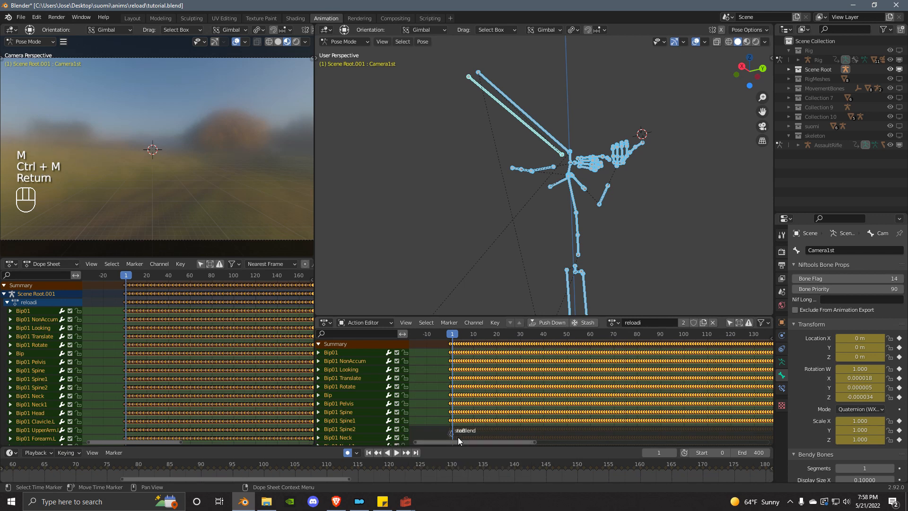
- Add a marker at frame 2 and name it respectEndKey
{"action": "key", "text": "Right"}
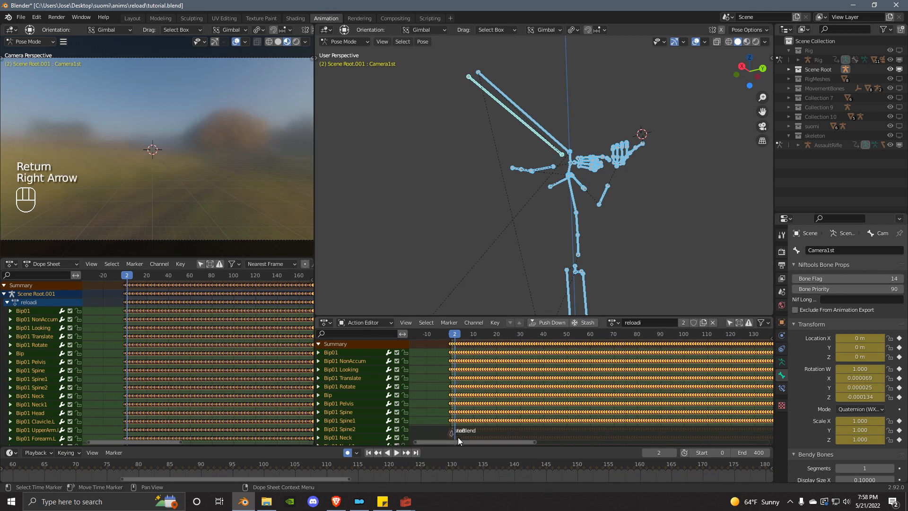
{"action": "key", "text": "m"}
{"action": "key", "text": "ctrl+m"}
{"action": "type", "text": "re"}
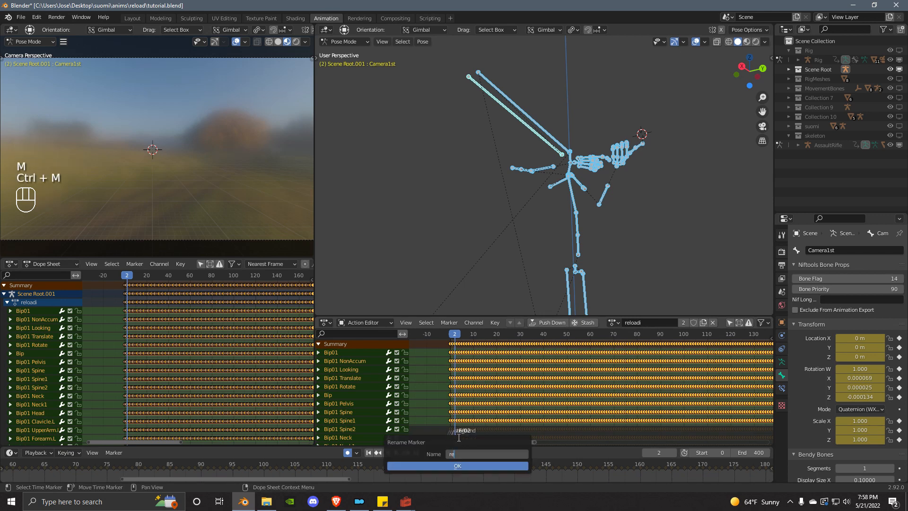
{"action": "type", "text": "spectEnd"}
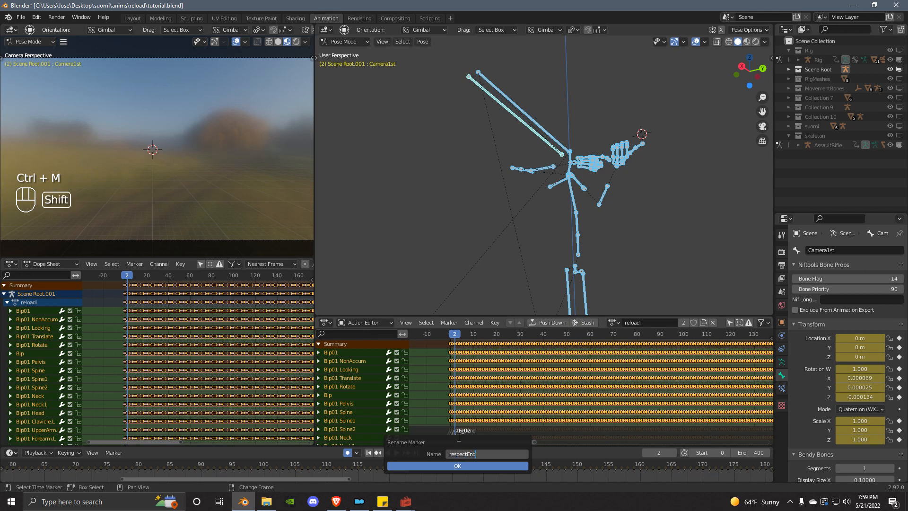
{"action": "type", "text": "Key"}
{"action": "key", "text": "Return"}
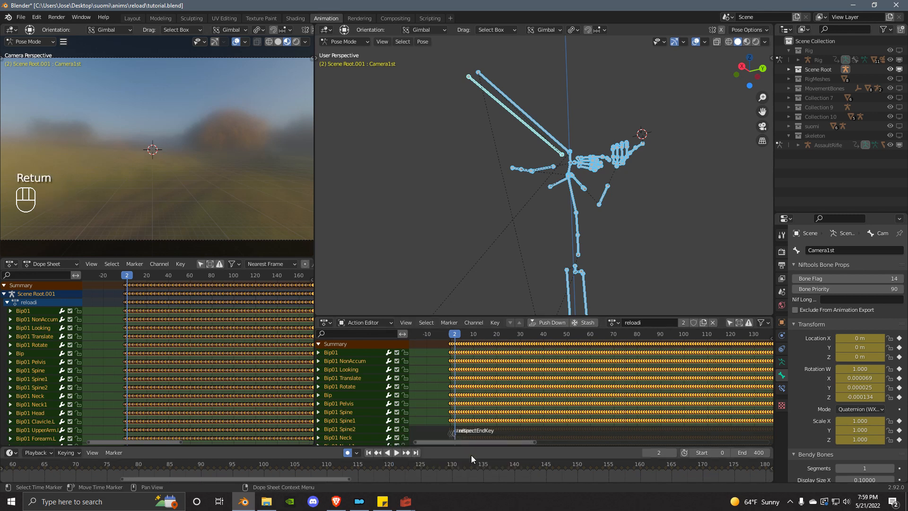
- Advance the animation to frame 90 in right orthographic view, showing the RigMeshes collection temporarily to check the hands
{"action": "key", "text": "space"}
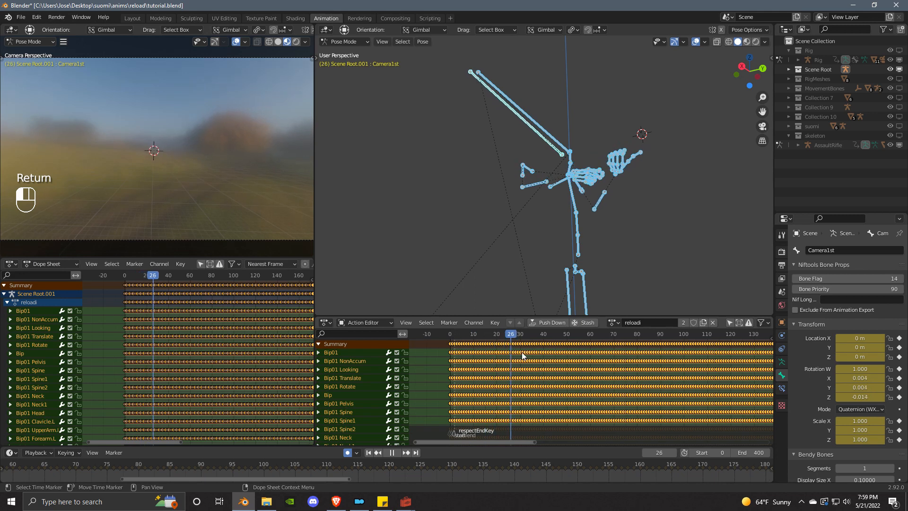
{"action": "key", "text": "space"}
{"action": "left_click", "coordinate": [742, 67]}
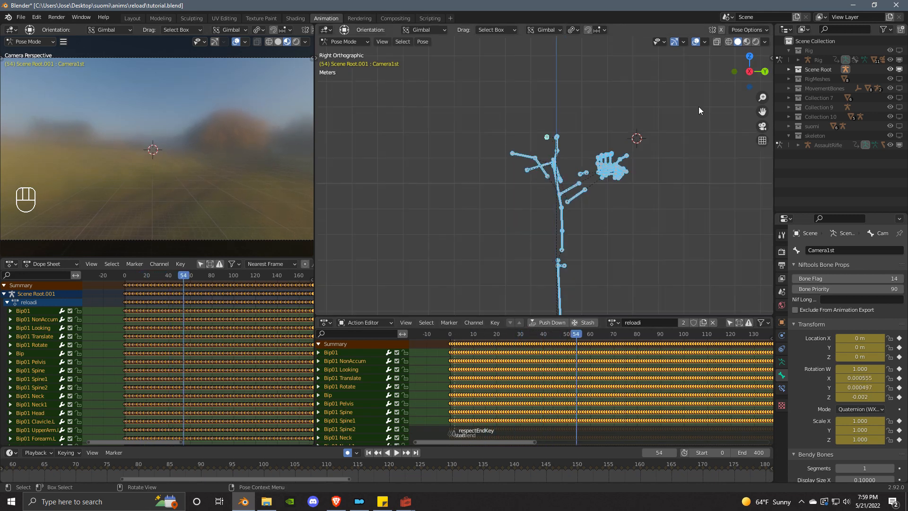
{"action": "scroll", "coordinate": [575, 174], "scroll_direction": "up", "scroll_amount": 3}
{"action": "scroll", "coordinate": [619, 186], "scroll_direction": "up", "scroll_amount": 1}
{"action": "middle_click_drag", "start_coordinate": [618, 185], "coordinate": [524, 216], "text": "shift"}
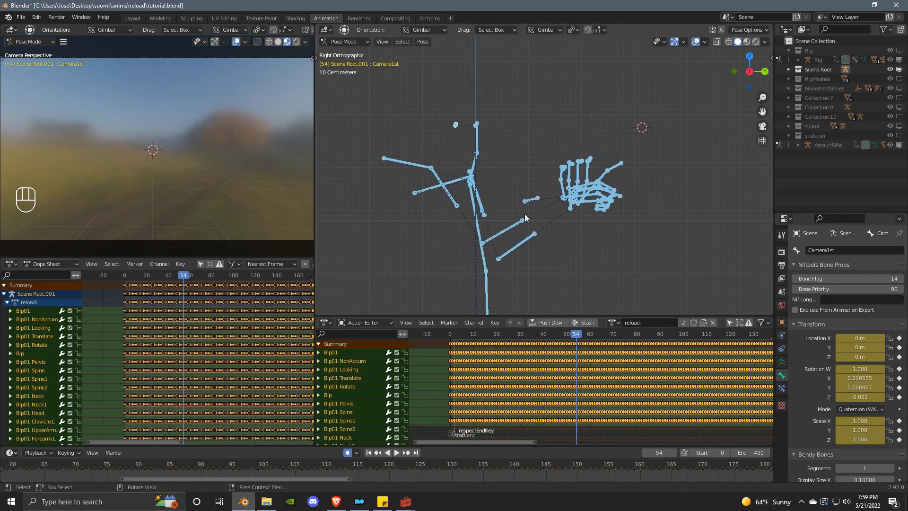
{"action": "left_click_drag", "start_coordinate": [580, 340], "coordinate": [621, 344]}
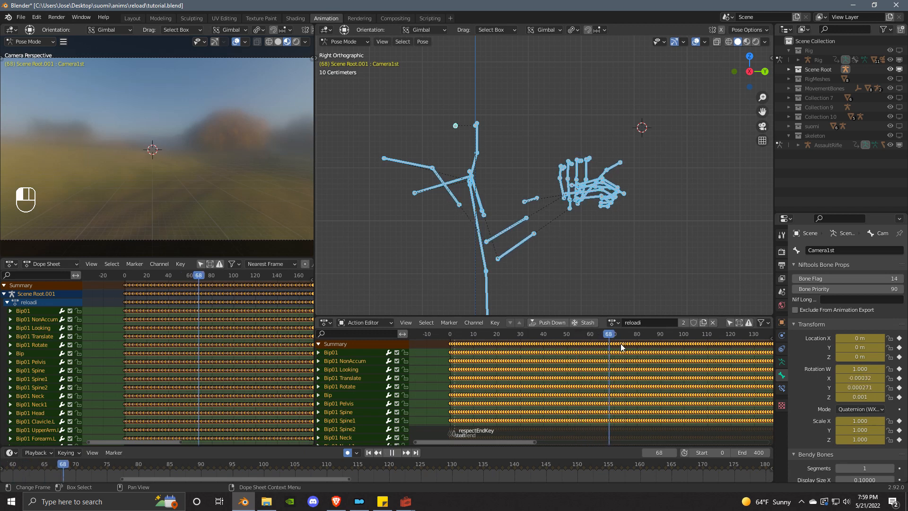
{"action": "left_click", "coordinate": [899, 79]}
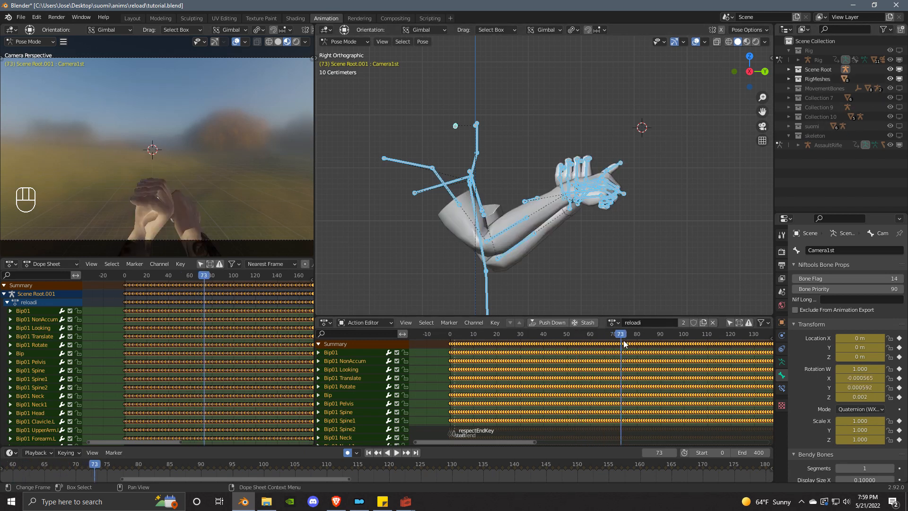
{"action": "left_click_drag", "start_coordinate": [626, 337], "coordinate": [661, 347]}
{"action": "left_click", "coordinate": [899, 79]}
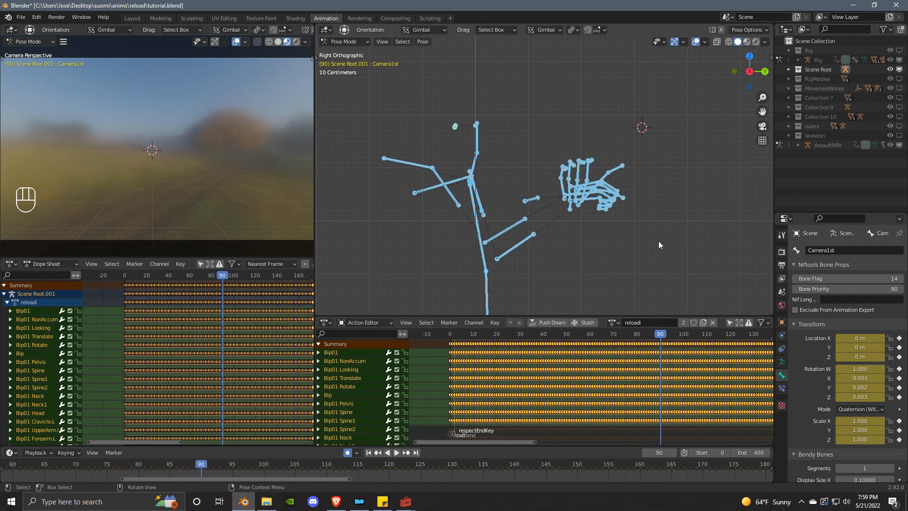
- Add a marker at frame 90 and open its name for editing
{"action": "left_click", "coordinate": [647, 260]}
{"action": "key", "text": "a"}
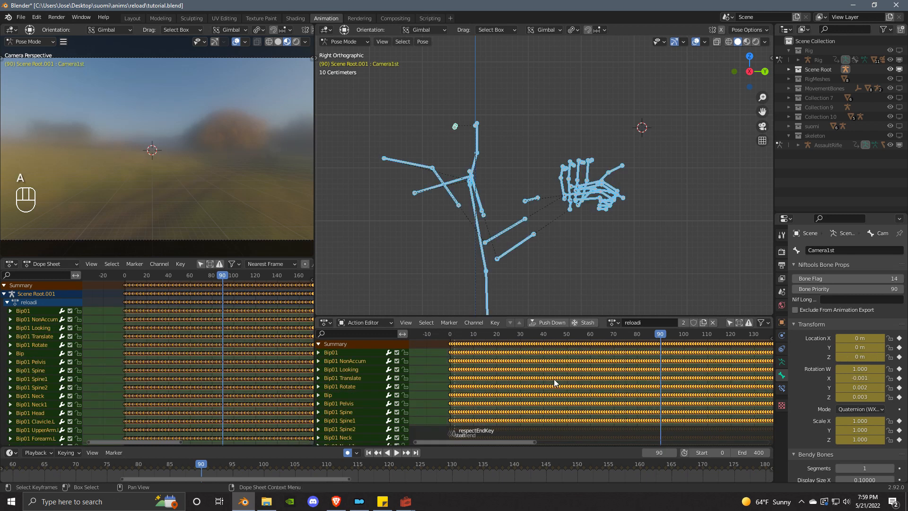
{"action": "key", "text": "m"}
{"action": "key", "text": "ctrl+m"}
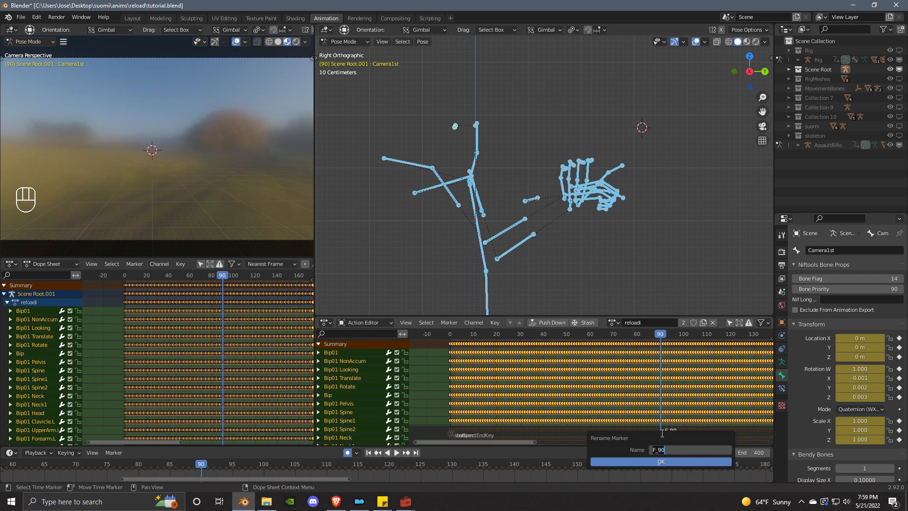
- Switch to Mod Organizer, unlock it, and open the suomiknvse mod's folder in File Explorer
{"action": "left_click", "coordinate": [359, 501]}
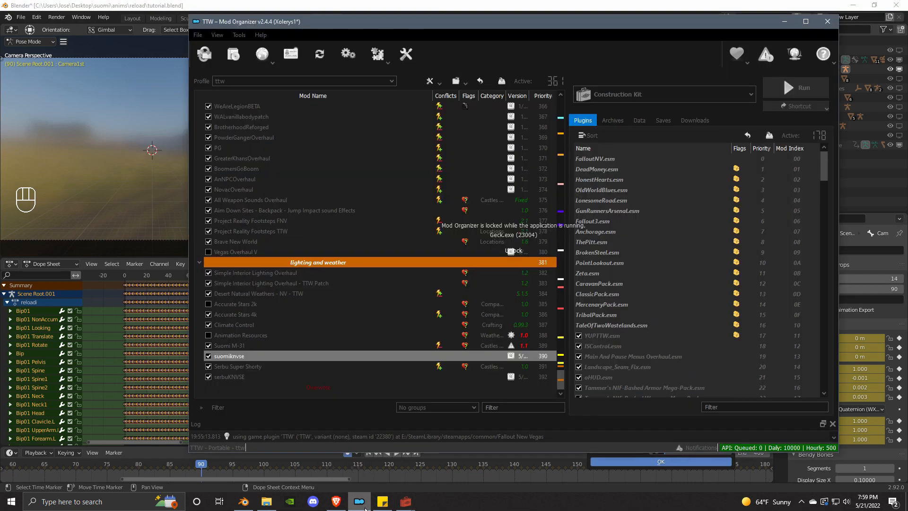
{"action": "left_click", "coordinate": [514, 251]}
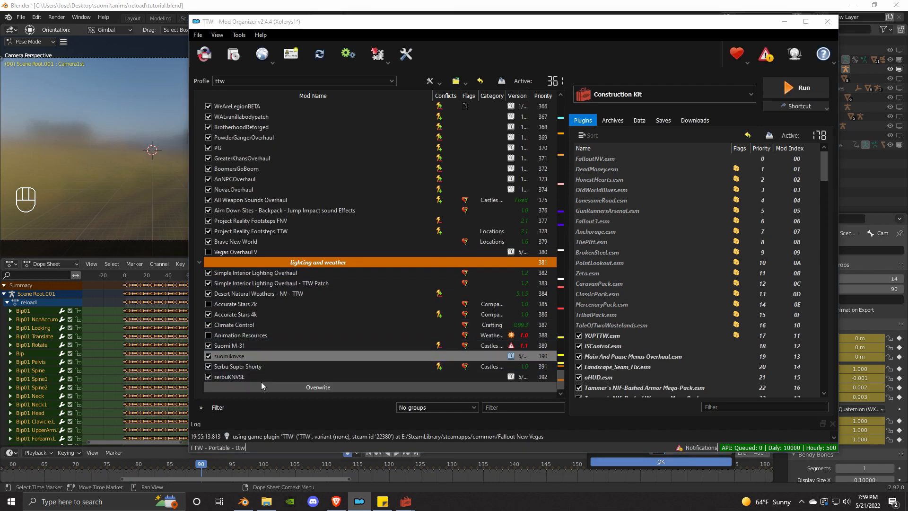
{"action": "double_click", "coordinate": [247, 357]}
{"action": "left_click", "coordinate": [425, 161]}
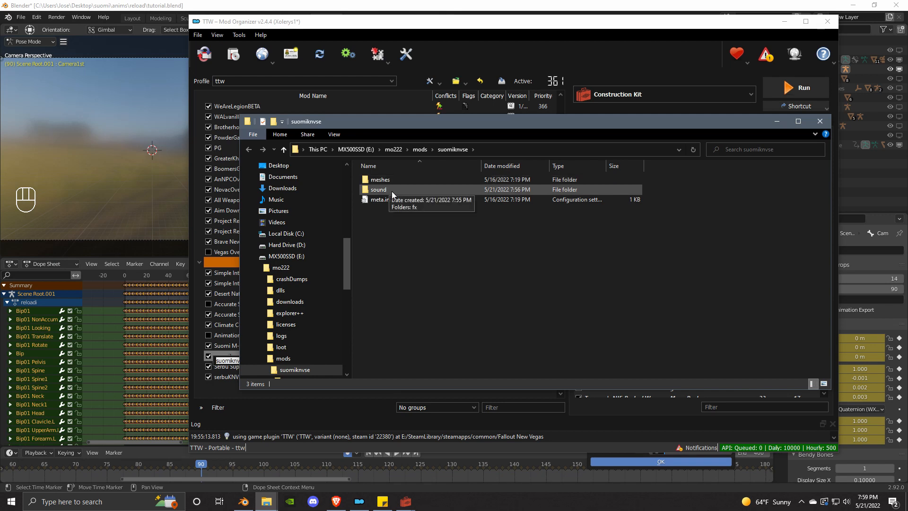
- Examine the mod's sound/fx/Xsuomi folder for the sound file's name and path, and minimise the File Explorer window
{"action": "double_click", "coordinate": [379, 182]}
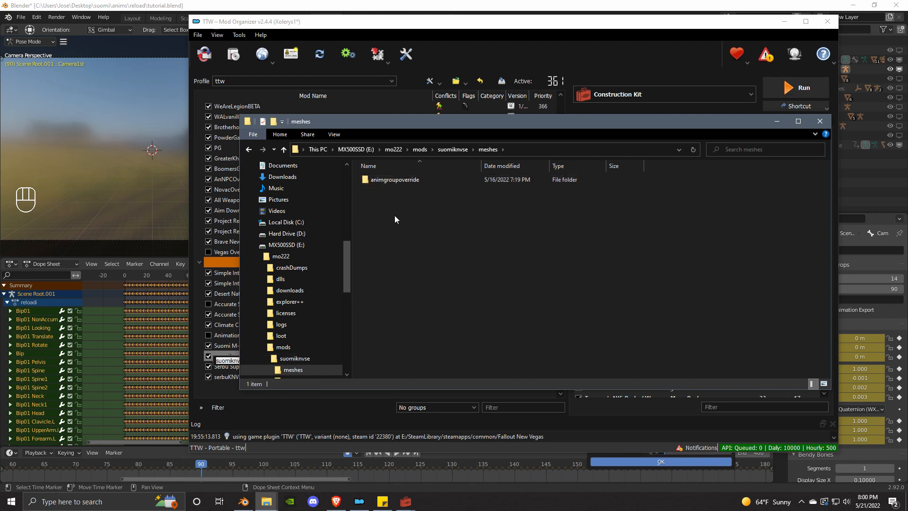
{"action": "left_click", "coordinate": [284, 149]}
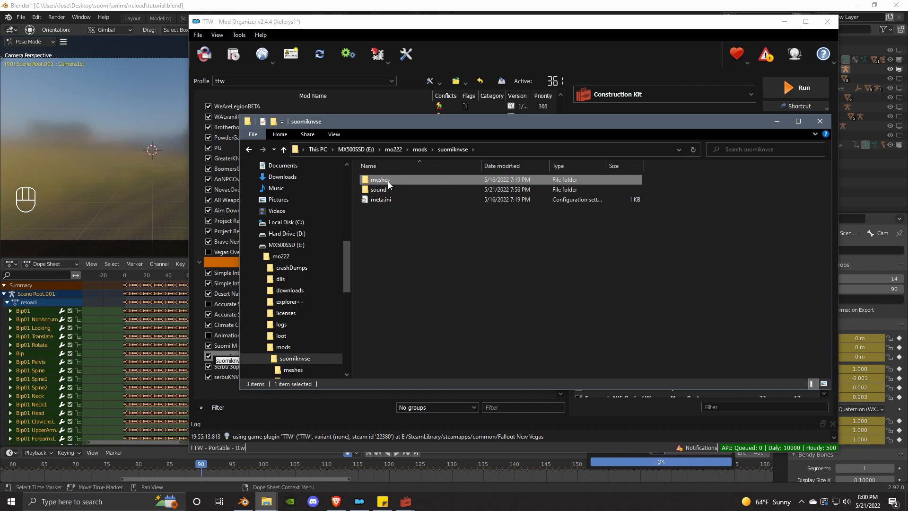
{"action": "left_click", "coordinate": [380, 191]}
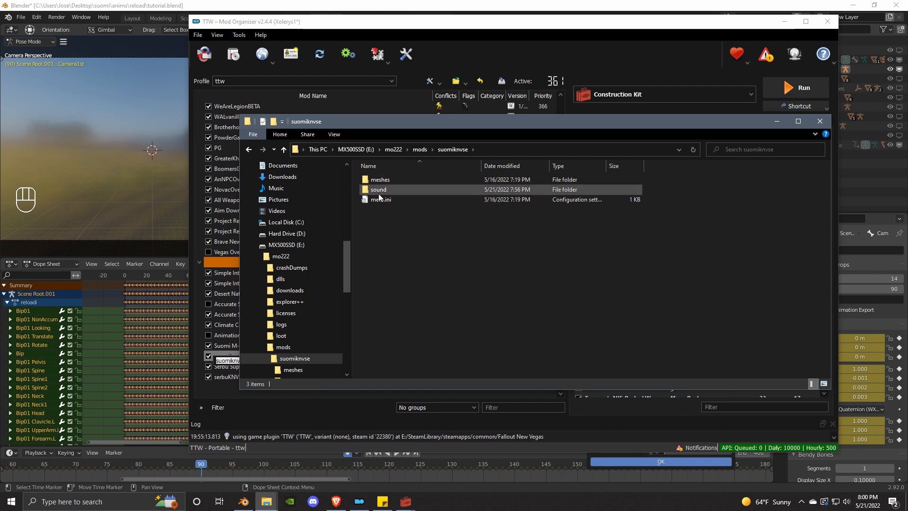
{"action": "double_click", "coordinate": [378, 194]}
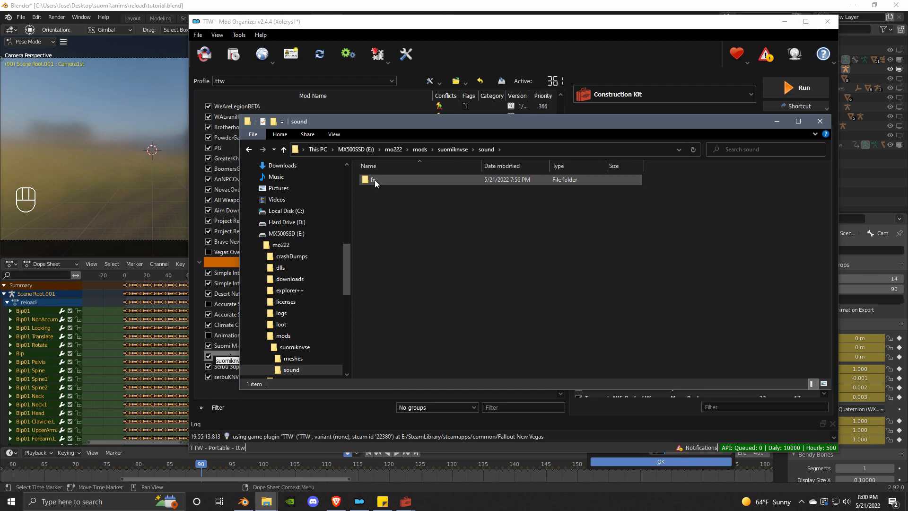
{"action": "double_click", "coordinate": [374, 179]}
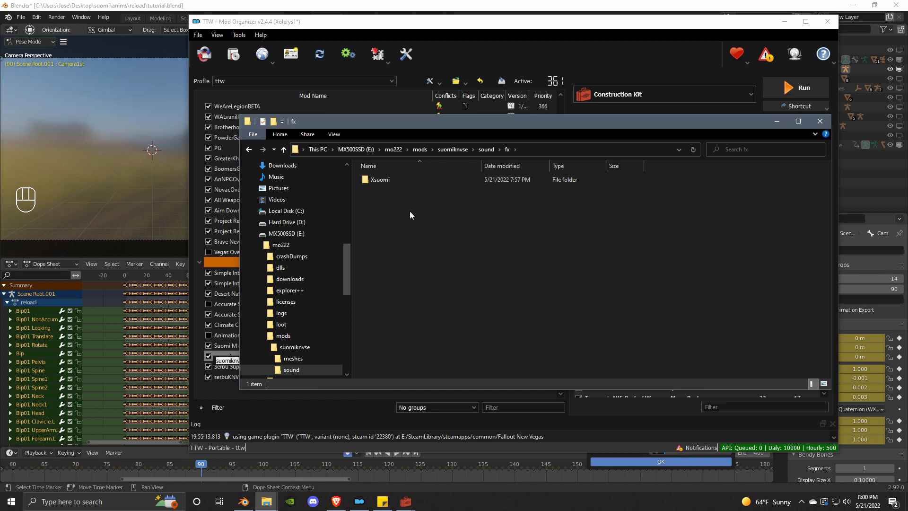
{"action": "double_click", "coordinate": [381, 180]}
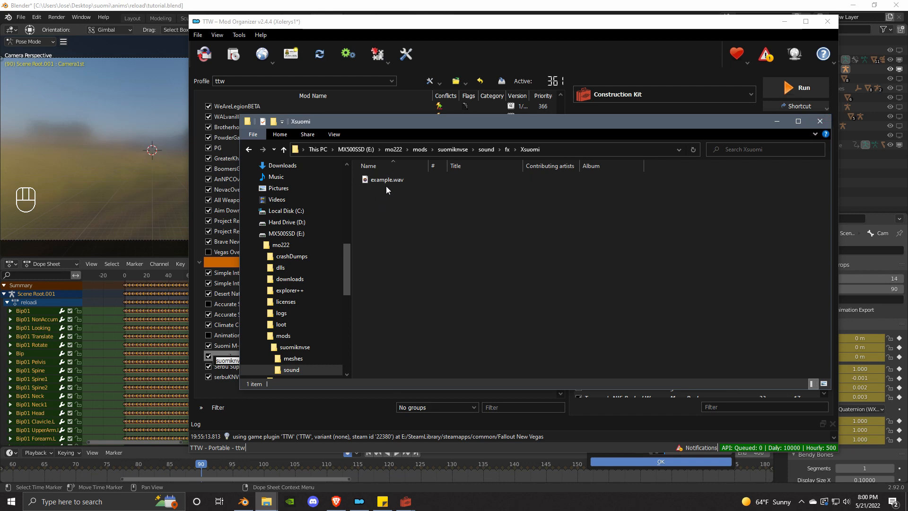
{"action": "left_click", "coordinate": [775, 123]}
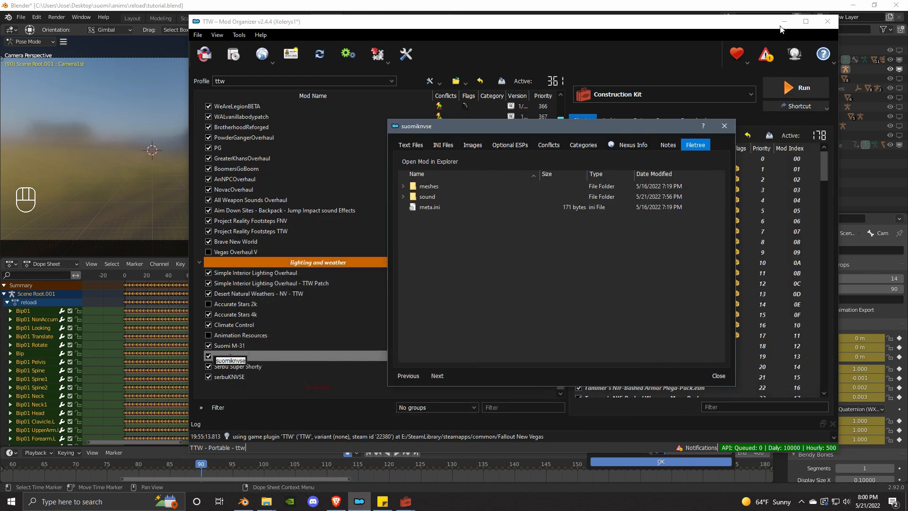
- Close the suomiknvse mod window, minimise Mod Organizer, and return to the marker's name in Blender
{"action": "left_click", "coordinate": [724, 125]}
{"action": "left_click", "coordinate": [784, 21]}
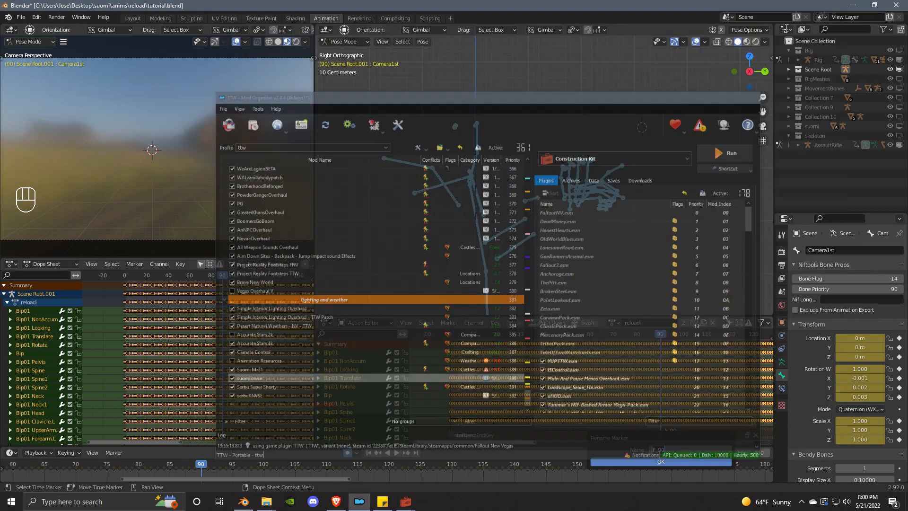
{"action": "left_click", "coordinate": [668, 450]}
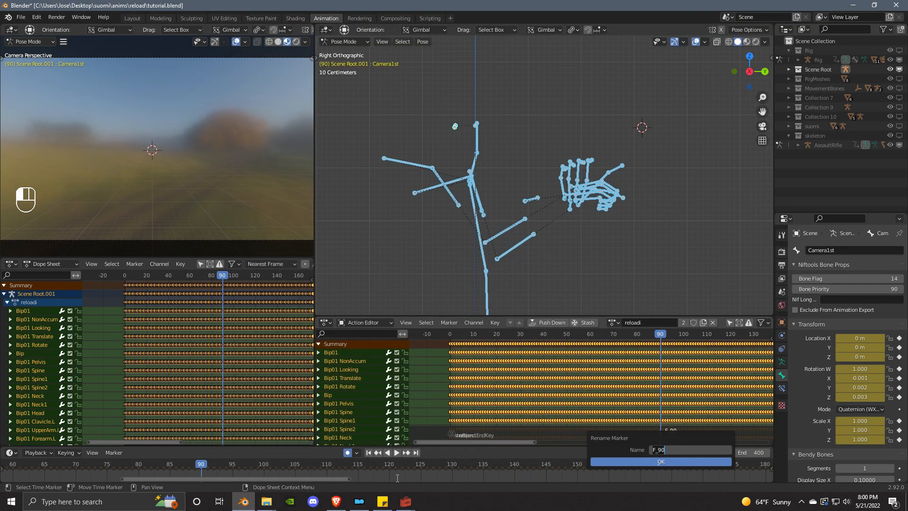
- Bring up the sticky note with the sound path text and clear the frame 90 marker's default name
{"action": "left_click", "coordinate": [382, 501]}
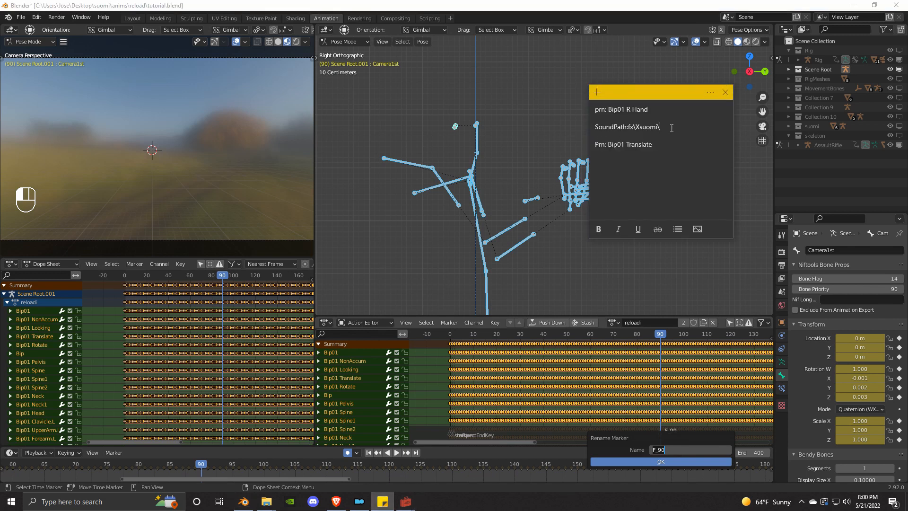
{"action": "left_click_drag", "start_coordinate": [672, 128], "coordinate": [616, 137]}
{"action": "left_click", "coordinate": [672, 449]}
{"action": "key", "text": "BackSpace"}
{"action": "key", "text": "BackSpace"}
{"action": "key", "text": "BackSpace"}
{"action": "key", "text": "BackSpace"}
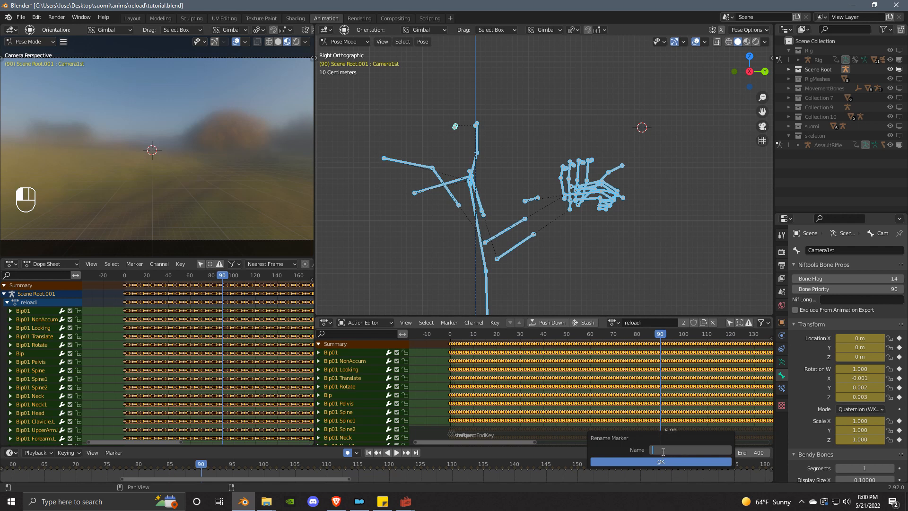
- Try naming the marker SoundPath:fx\Xsuomi\example.wav with the path prefix copied from the sticky note, and clear the name again
{"action": "left_click", "coordinate": [382, 501]}
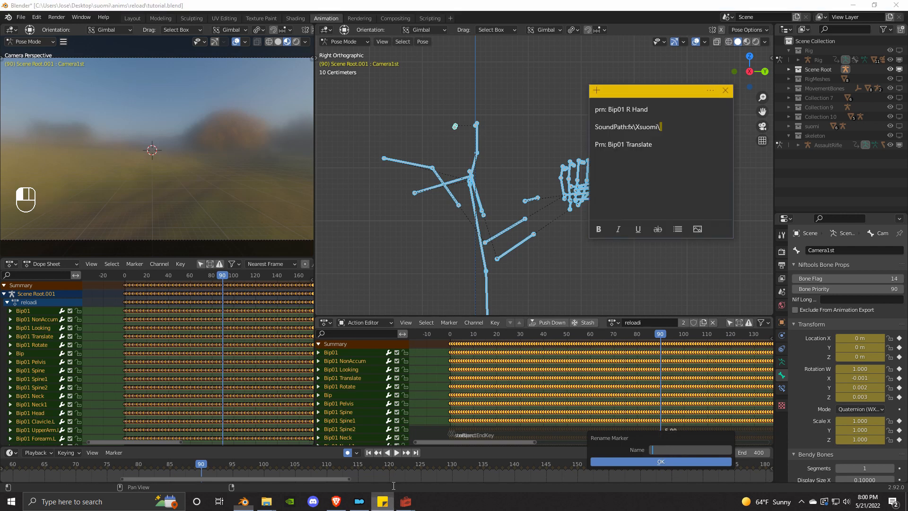
{"action": "double_click", "coordinate": [619, 128]}
{"action": "right_click", "coordinate": [618, 130]}
{"action": "triple_click", "coordinate": [617, 130]}
{"action": "triple_click", "coordinate": [618, 130]}
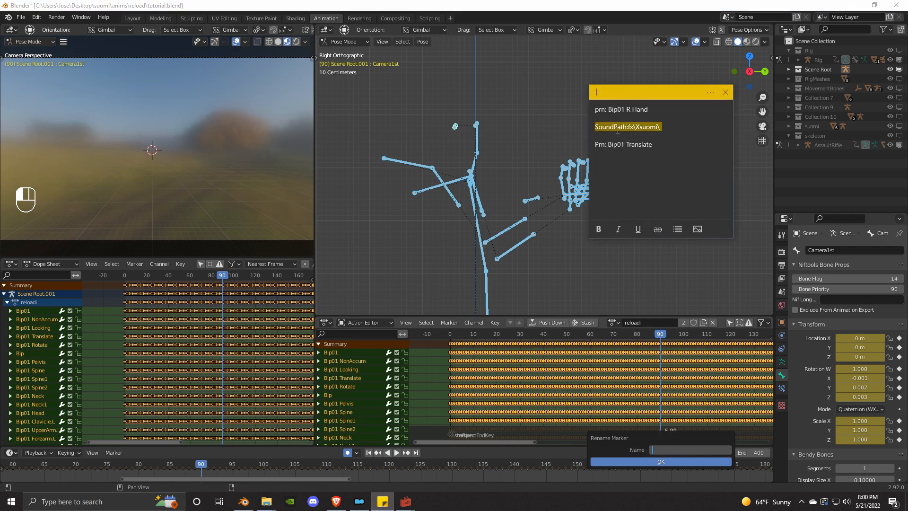
{"action": "key", "text": "ctrl+c"}
{"action": "left_click", "coordinate": [676, 450]}
{"action": "key", "text": "ctrl+v"}
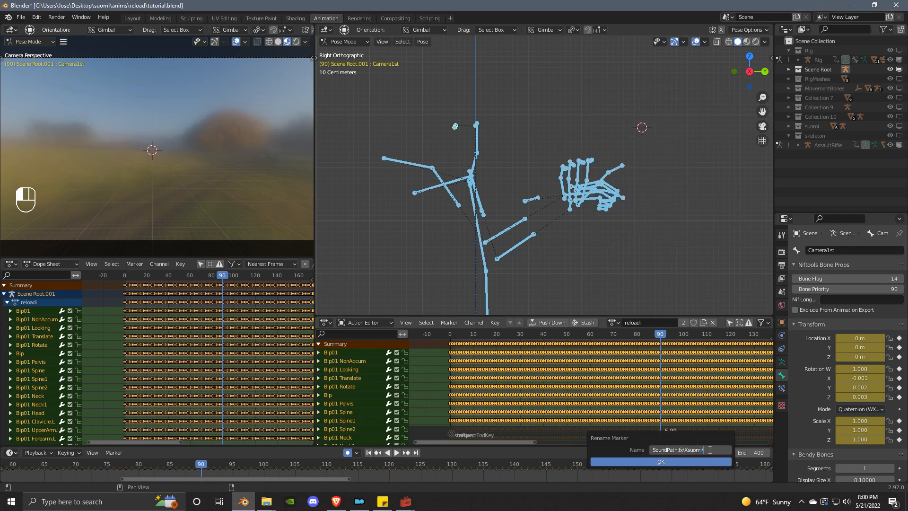
{"action": "type", "text": "example.wav"}
{"action": "key", "text": "ctrl+a"}
{"action": "key", "text": "BackSpace"}
{"action": "key", "text": "BackSpace"}
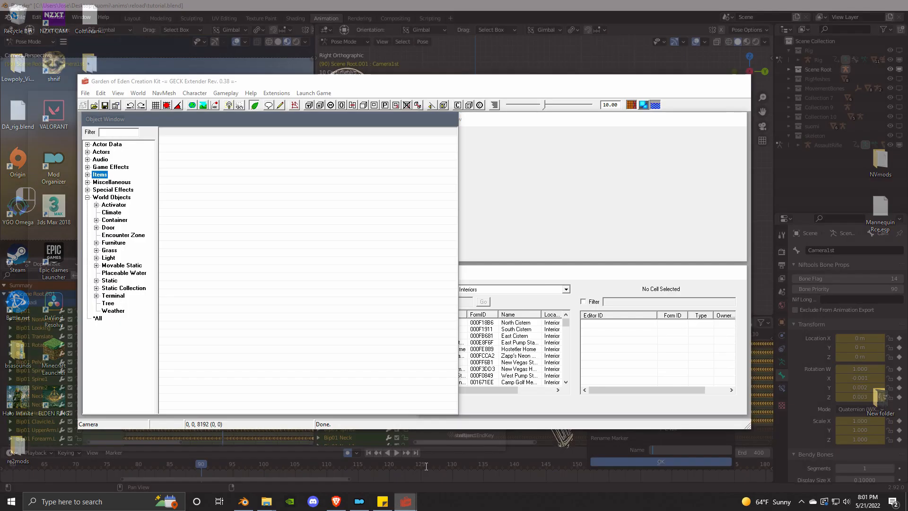
- Switch to the Garden of Eden Creation Kit and filter the Audio category's sounds by "reload"
{"action": "left_click", "coordinate": [426, 466]}
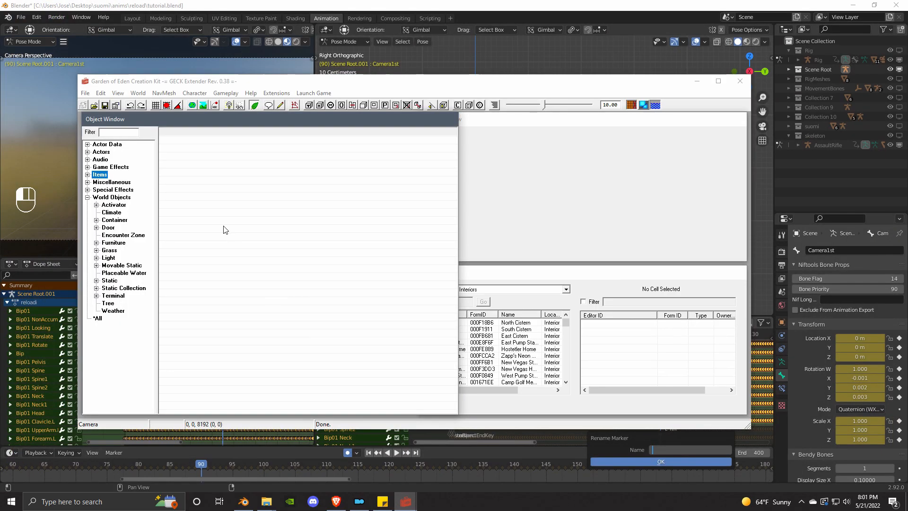
{"action": "left_click", "coordinate": [103, 160]}
{"action": "left_click", "coordinate": [87, 160]}
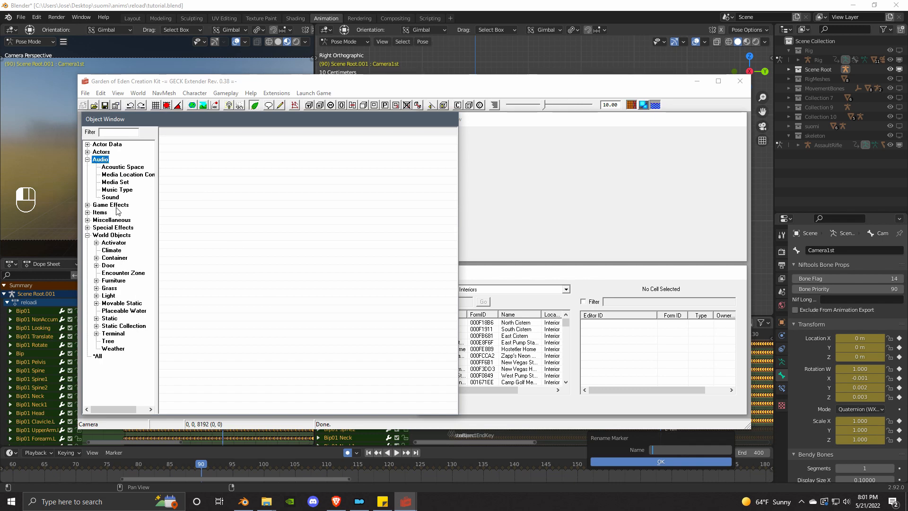
{"action": "left_click", "coordinate": [117, 133]}
{"action": "type", "text": "re"}
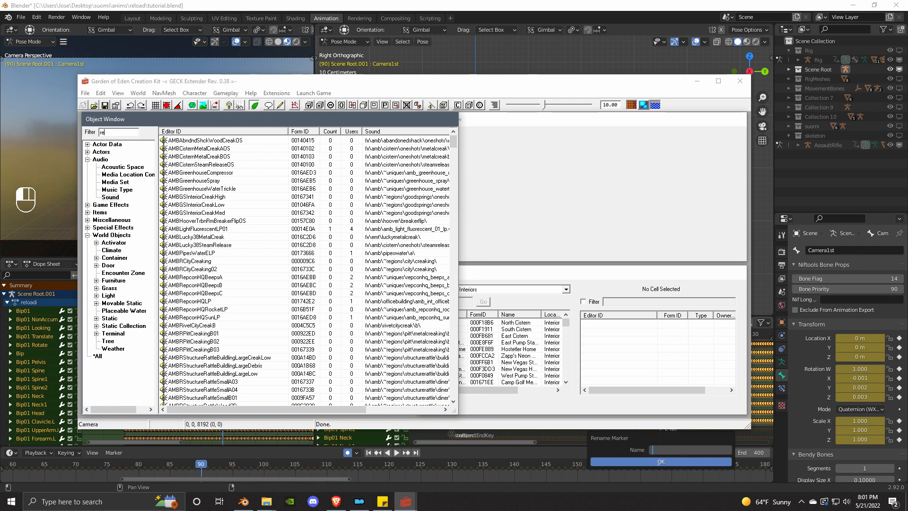
{"action": "type", "text": "load"}
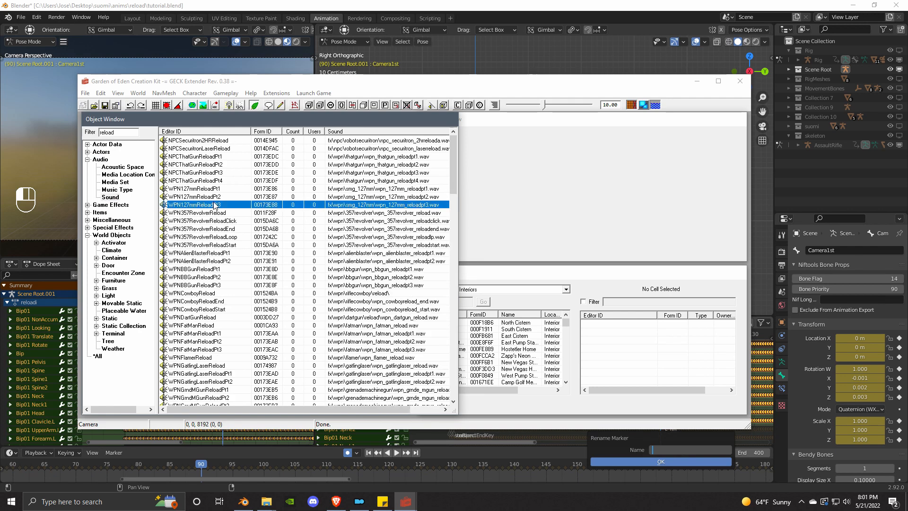
- Look through the reload sounds, preview WPNRifleAssaultReloadOut, and close its sound window without changes
{"action": "scroll", "coordinate": [219, 216], "scroll_direction": "down", "scroll_amount": 5}
{"action": "scroll", "coordinate": [219, 215], "scroll_direction": "down", "scroll_amount": 15}
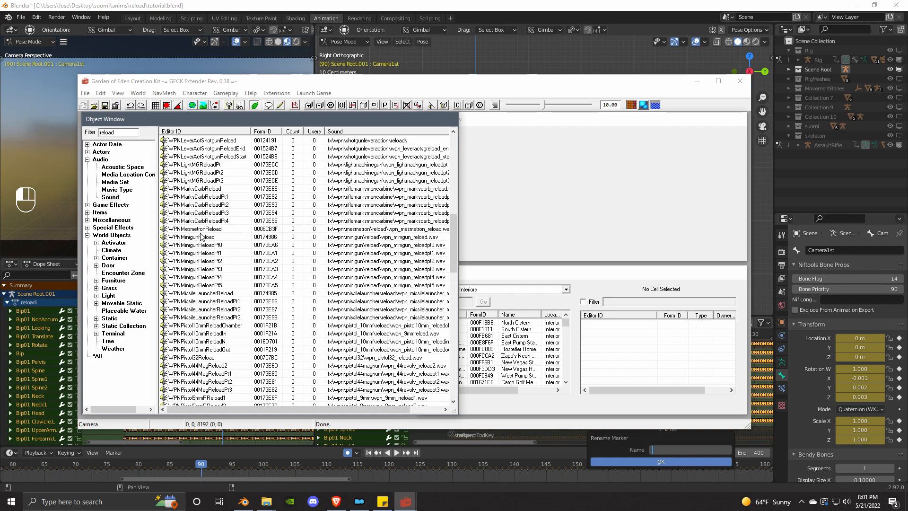
{"action": "scroll", "coordinate": [198, 256], "scroll_direction": "down", "scroll_amount": 9}
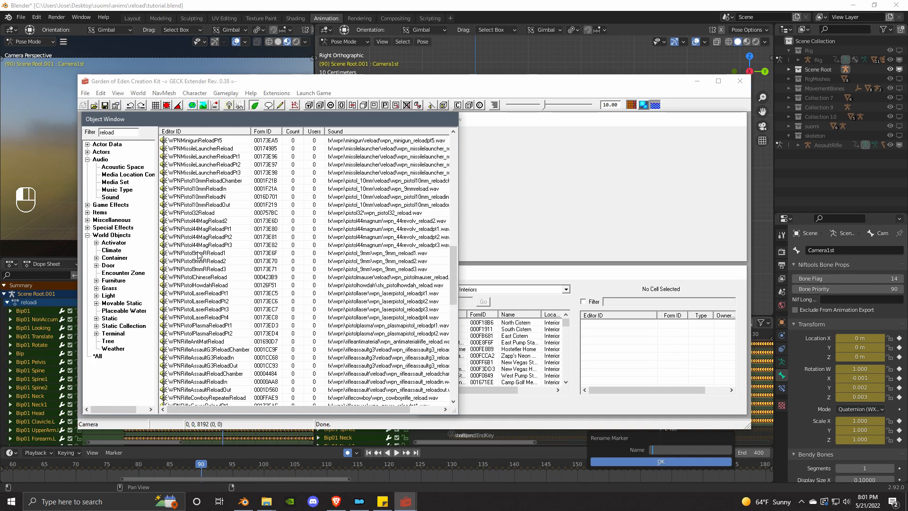
{"action": "scroll", "coordinate": [205, 255], "scroll_direction": "up", "scroll_amount": 3}
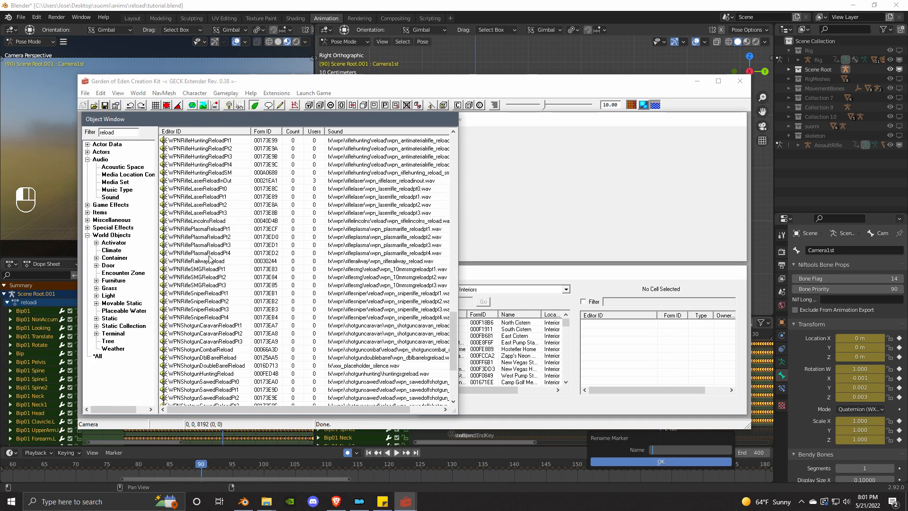
{"action": "scroll", "coordinate": [224, 343], "scroll_direction": "up", "scroll_amount": 3}
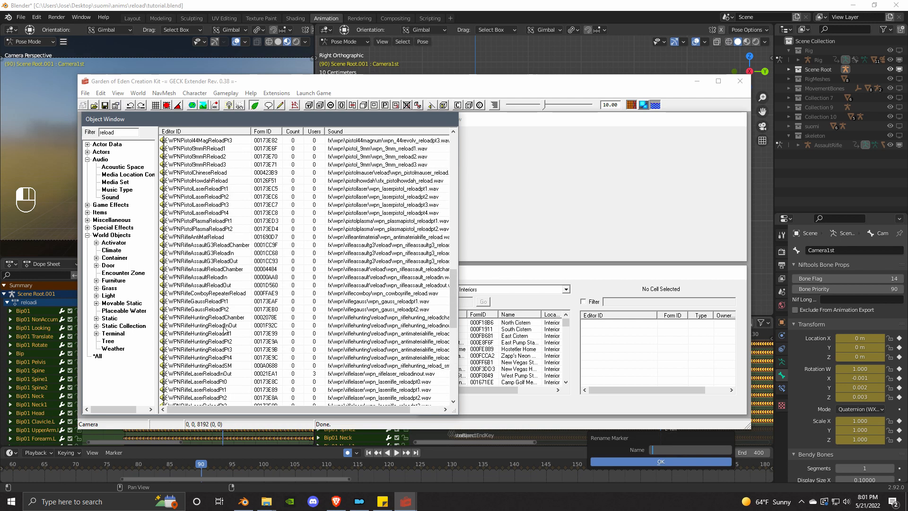
{"action": "double_click", "coordinate": [212, 285]}
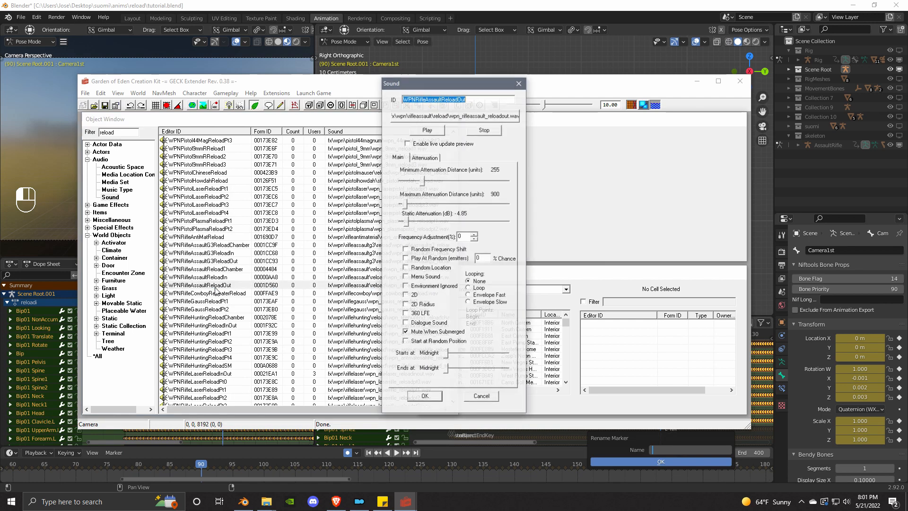
{"action": "key", "text": "XF86AudioRaiseVolume"}
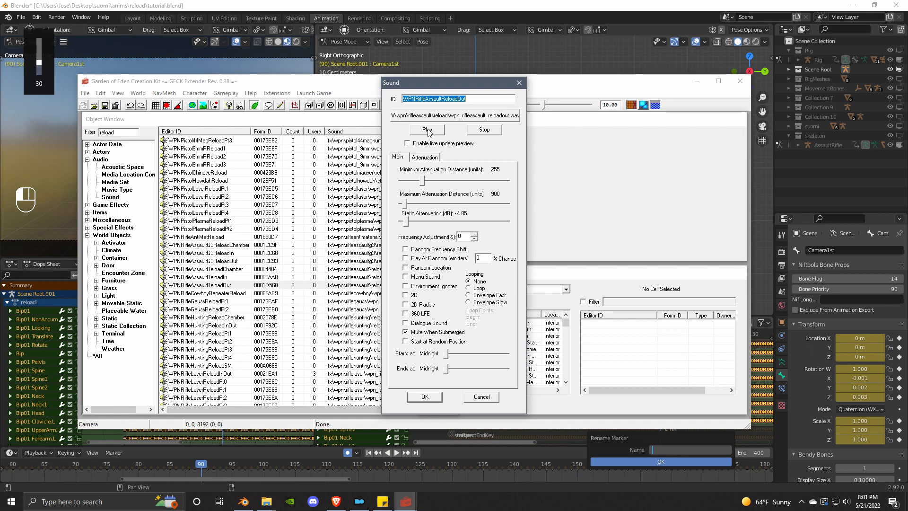
{"action": "left_click", "coordinate": [428, 130]}
{"action": "key", "text": "XF86AudioLowerVolume"}
{"action": "key", "text": "XF86AudioLowerVolume"}
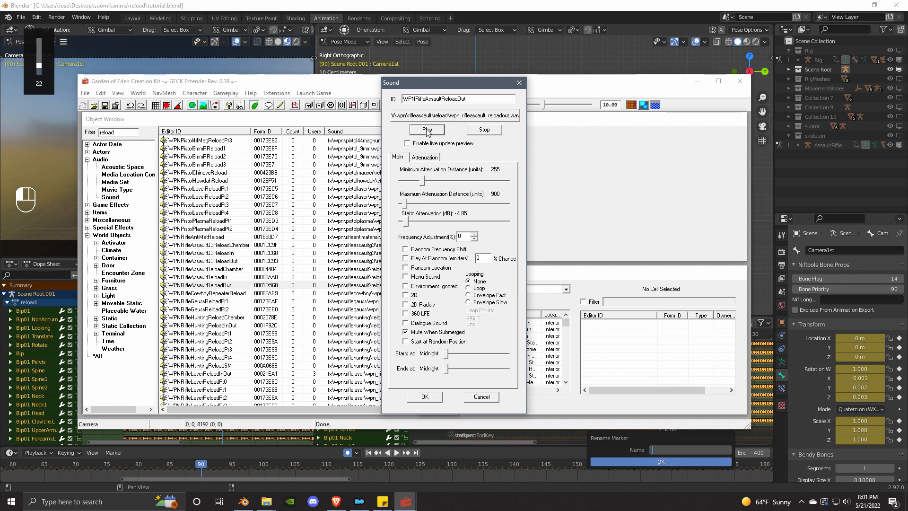
{"action": "left_click", "coordinate": [486, 394]}
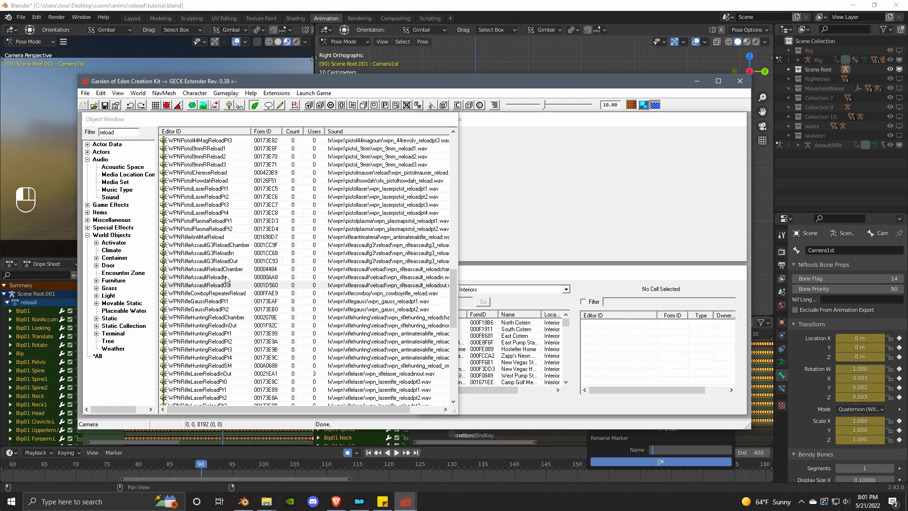
- Preview the WPNRifleAssaultG3ReloadOut sound, copy its ID, and close its window without changes
{"action": "left_click", "coordinate": [232, 261]}
{"action": "double_click", "coordinate": [232, 262]}
{"action": "left_click", "coordinate": [437, 133]}
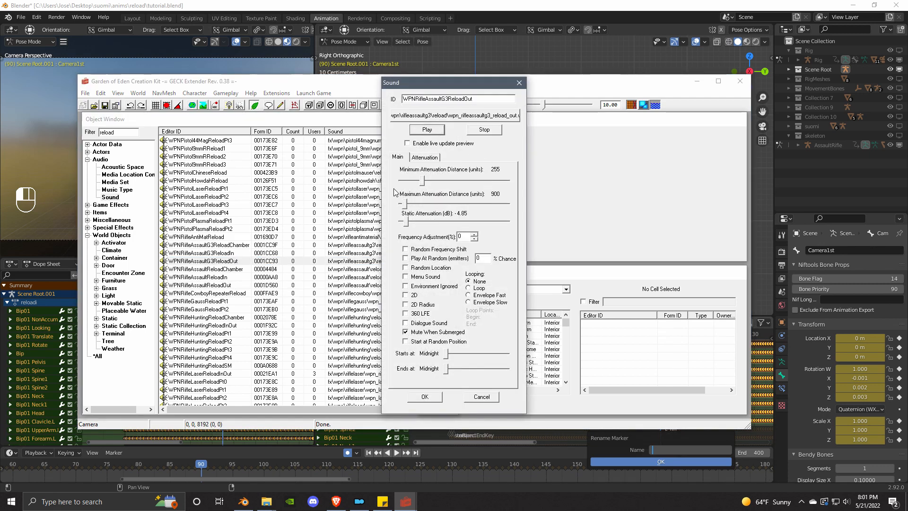
{"action": "key", "text": "XF86AudioRaiseVolume"}
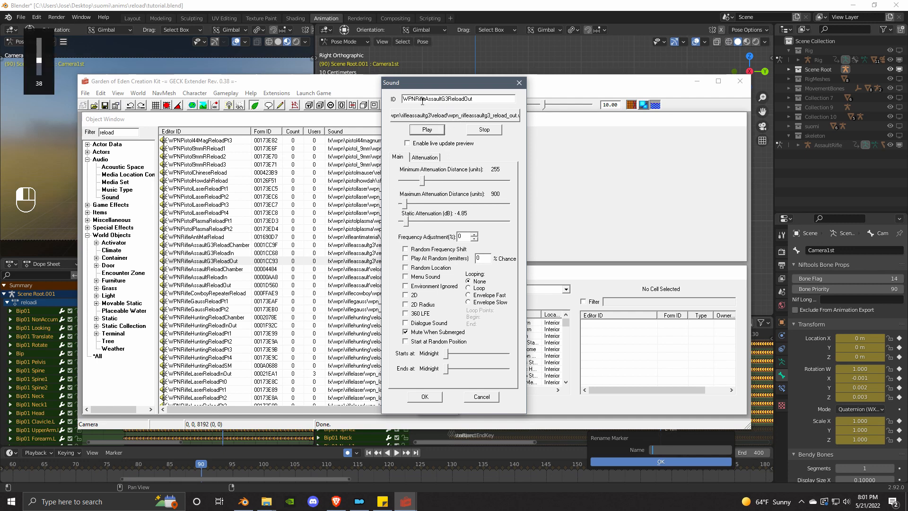
{"action": "double_click", "coordinate": [476, 100]}
{"action": "key", "text": "ctrl+c"}
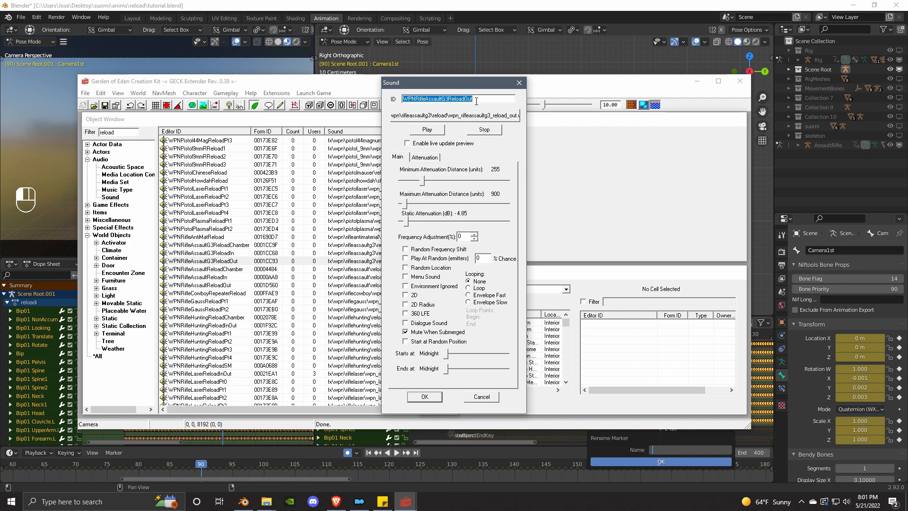
{"action": "left_click", "coordinate": [482, 396]}
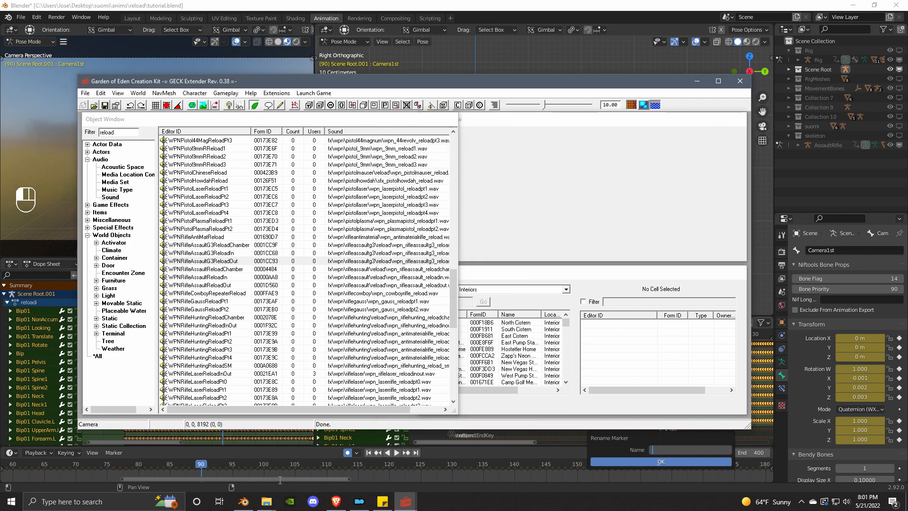
- Switch back to Blender and rename the frame 90 marker "Sound: WPNRifleAssaultG3ReloadOut"
{"action": "left_click", "coordinate": [244, 501]}
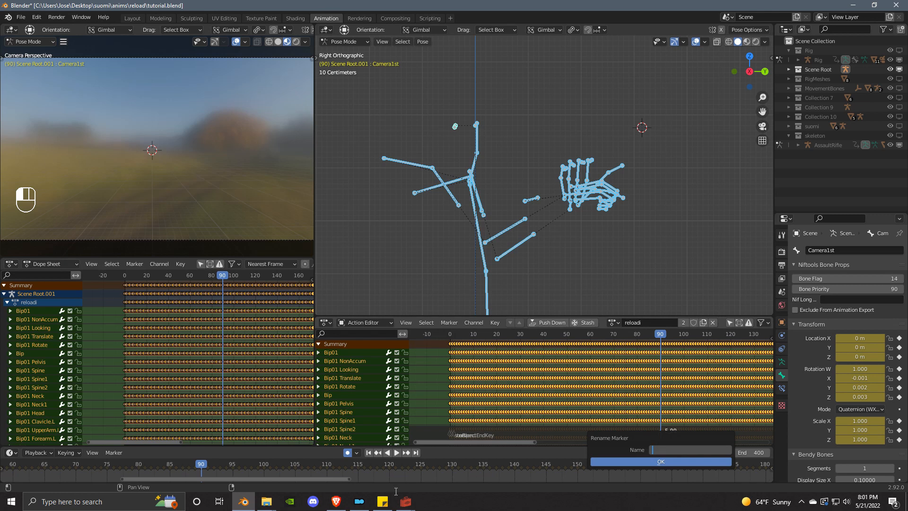
{"action": "left_click", "coordinate": [382, 502]}
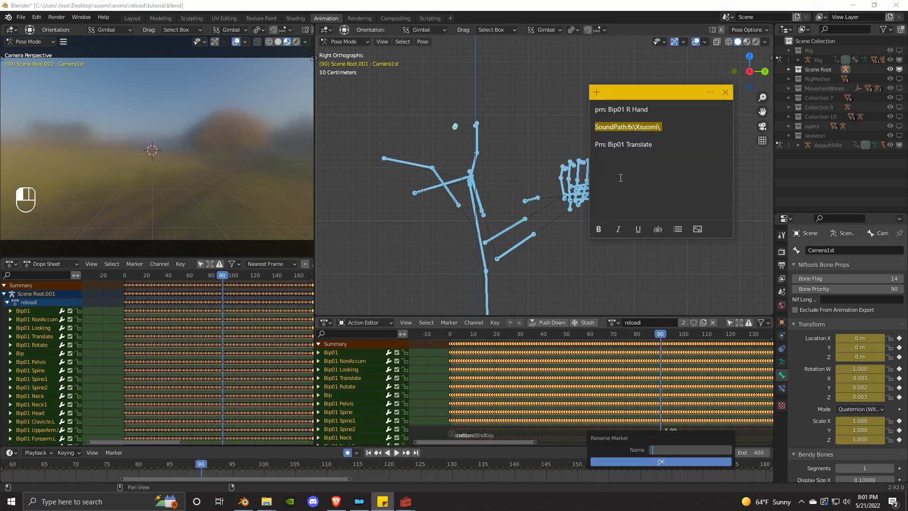
{"action": "left_click", "coordinate": [671, 453]}
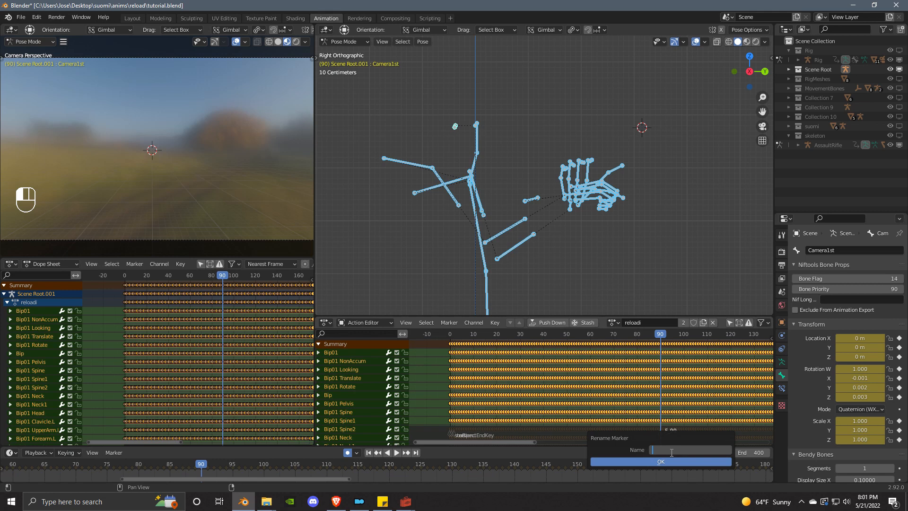
{"action": "type", "text": "Sound:"}
{"action": "key", "text": "ctrl+v"}
{"action": "left_click", "coordinate": [660, 464]}
{"action": "scroll", "coordinate": [624, 379], "scroll_direction": "right", "scroll_amount": 5, "text": "ctrl"}
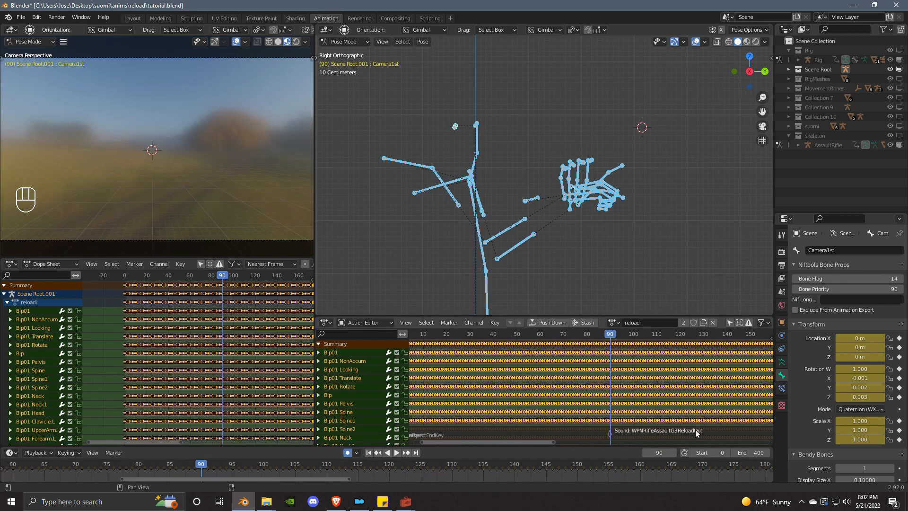
- Examine the WPNRifleAssaultG3ReloadOut entry in the Garden of Eden Creation Kit again and return to Blender
{"action": "mouse_move", "coordinate": [406, 501]}
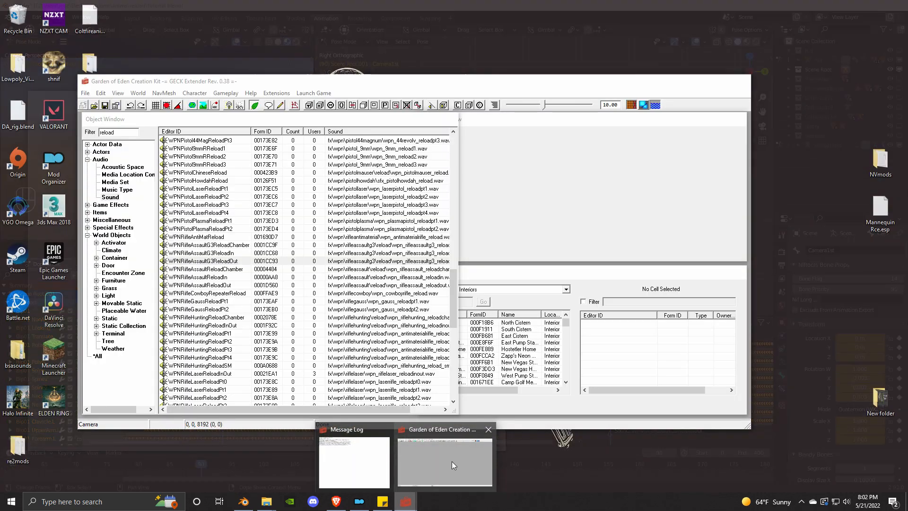
{"action": "left_click", "coordinate": [452, 461]}
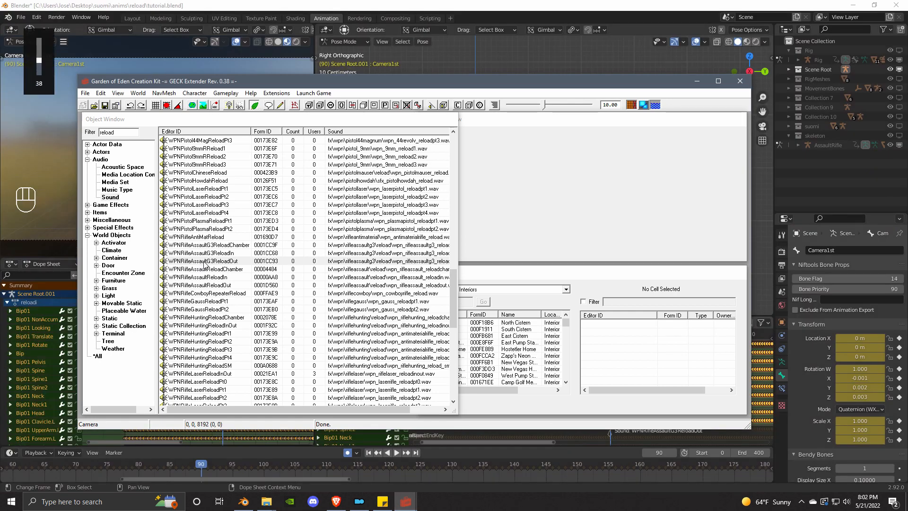
{"action": "left_click", "coordinate": [244, 501]}
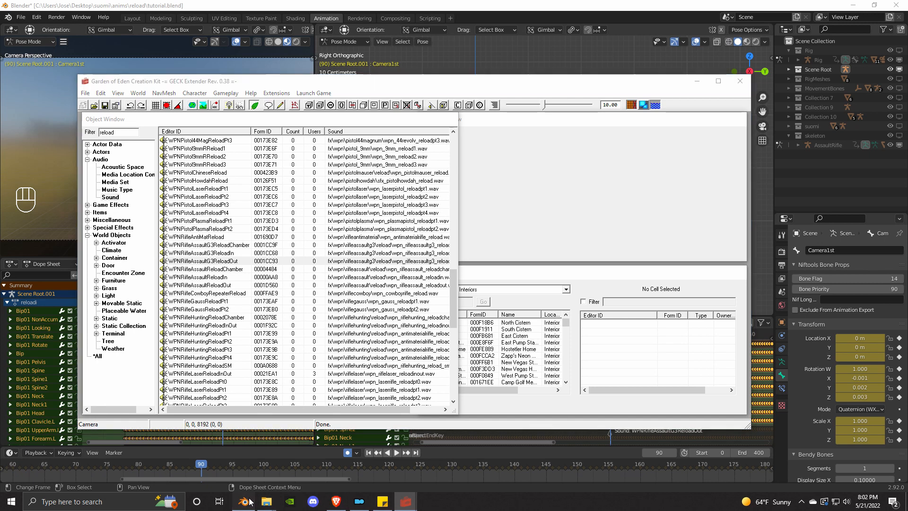
- Advance the reload animation to frame 160
{"action": "middle_click_drag", "start_coordinate": [595, 374], "coordinate": [504, 398]}
{"action": "mouse_move", "coordinate": [557, 371]}
{"action": "middle_mouse_down"}
{"action": "mouse_move", "coordinate": [477, 367]}
{"action": "mouse_move", "coordinate": [463, 380]}
{"action": "middle_mouse_up"}
{"action": "scroll", "coordinate": [567, 380], "scroll_direction": "down", "scroll_amount": 3}
{"action": "left_click_drag", "start_coordinate": [433, 335], "coordinate": [514, 350]}
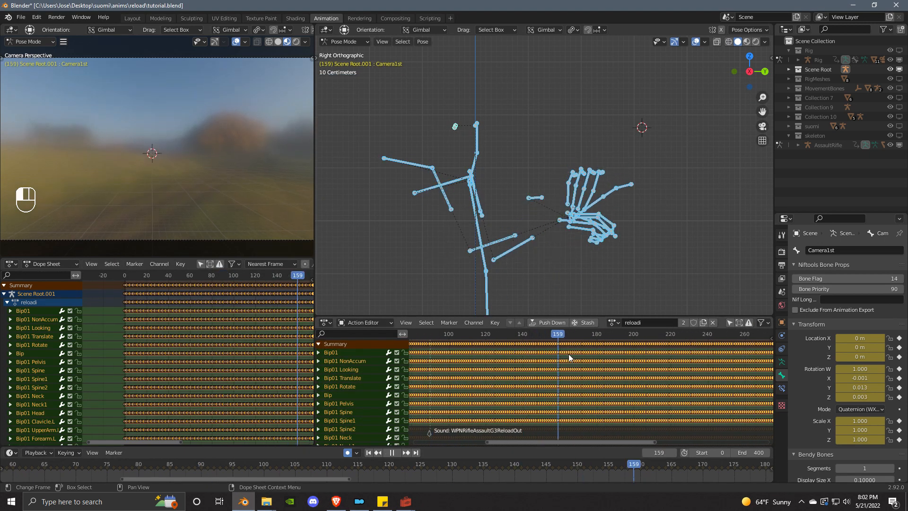
{"action": "left_click_drag", "start_coordinate": [608, 358], "coordinate": [562, 366]}
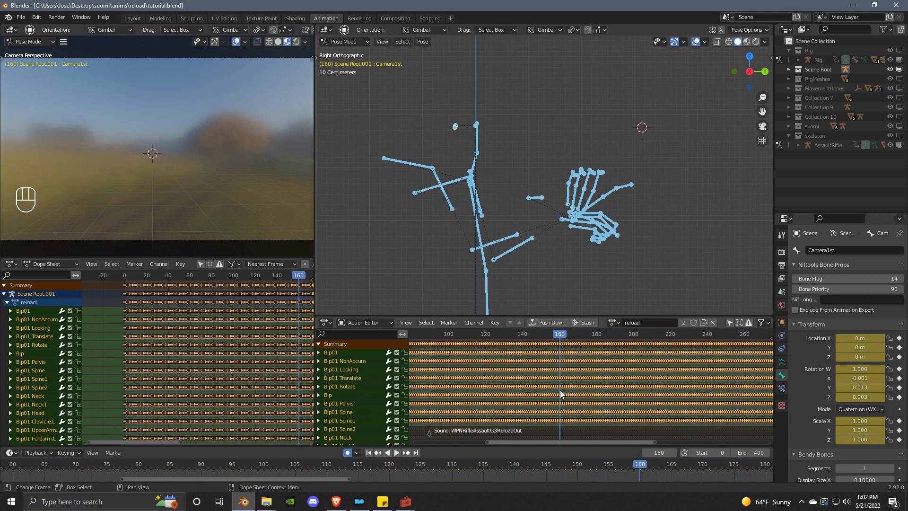
- Add a marker at frame 160 of the reload action and begin its new name with "Sound:"
{"action": "key", "text": "m"}
{"action": "key", "text": "ctrl+m"}
{"action": "left_click", "coordinate": [563, 422]}
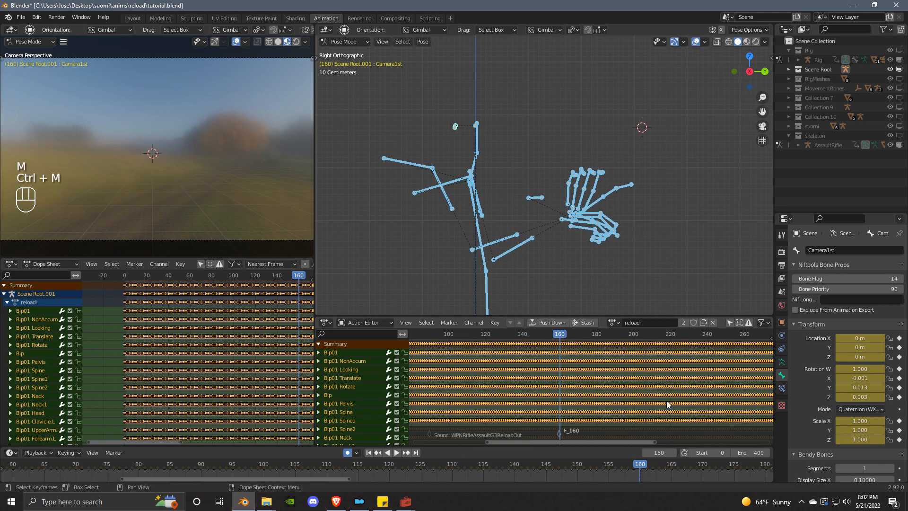
{"action": "key", "text": "ctrl+m"}
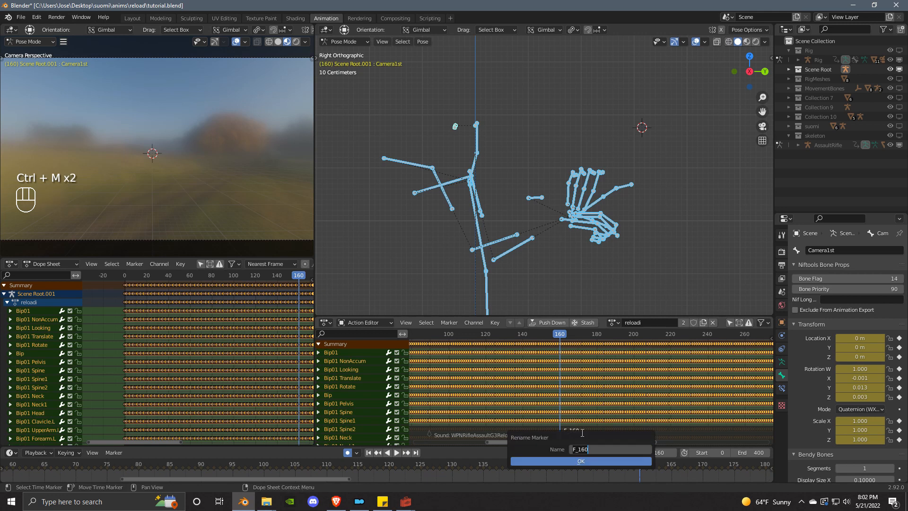
{"action": "type", "text": "Sound:"}
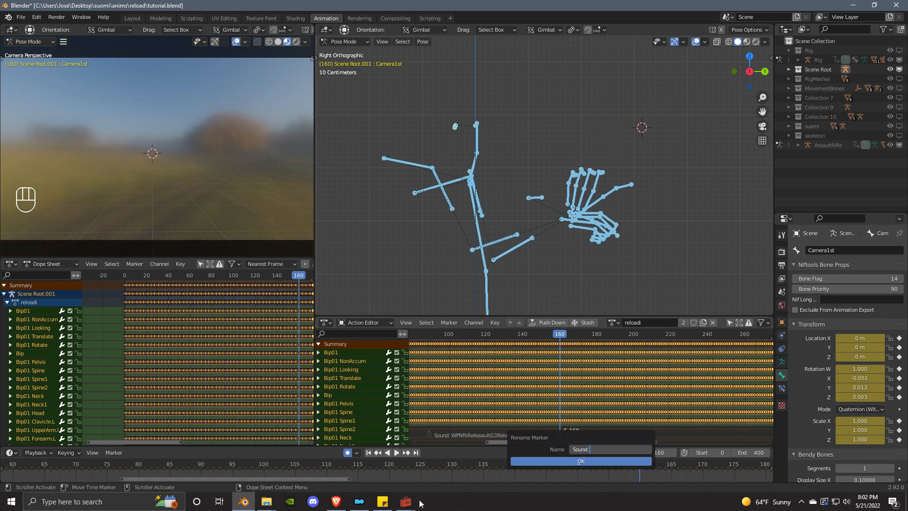
- In the Garden of Eden Creation Kit, preview the WPNRifleAssaultG3ReloadIn sound, copy its ID, and close its window without changes
{"action": "mouse_move", "coordinate": [405, 501]}
{"action": "left_click", "coordinate": [444, 461]}
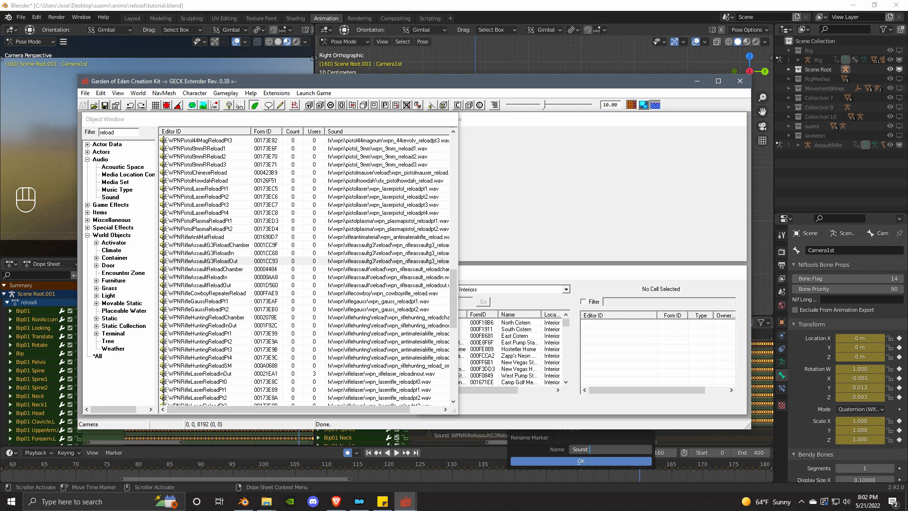
{"action": "double_click", "coordinate": [226, 253]}
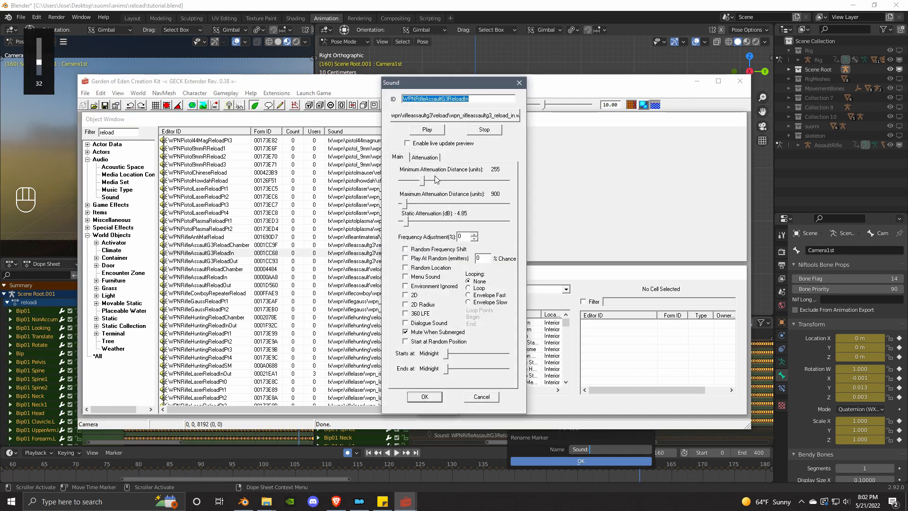
{"action": "left_click", "coordinate": [424, 133]}
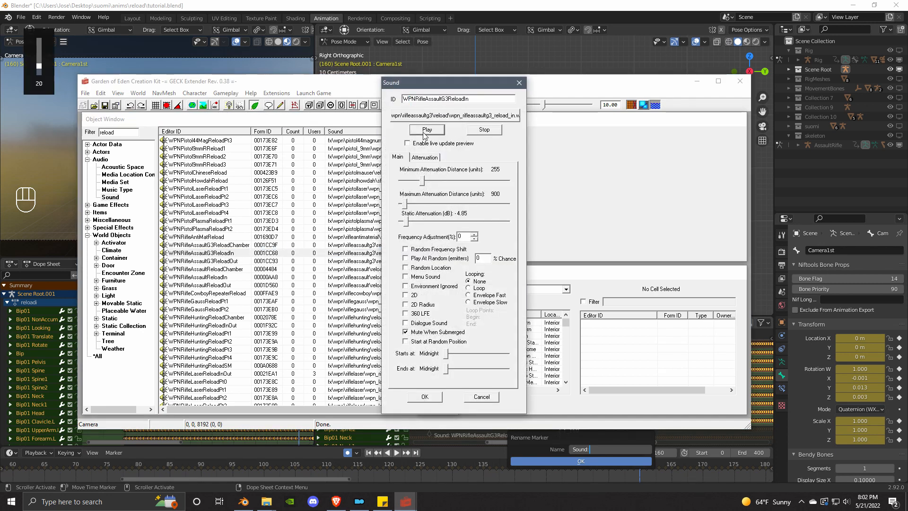
{"action": "double_click", "coordinate": [477, 100]}
{"action": "key", "text": "ctrl+c"}
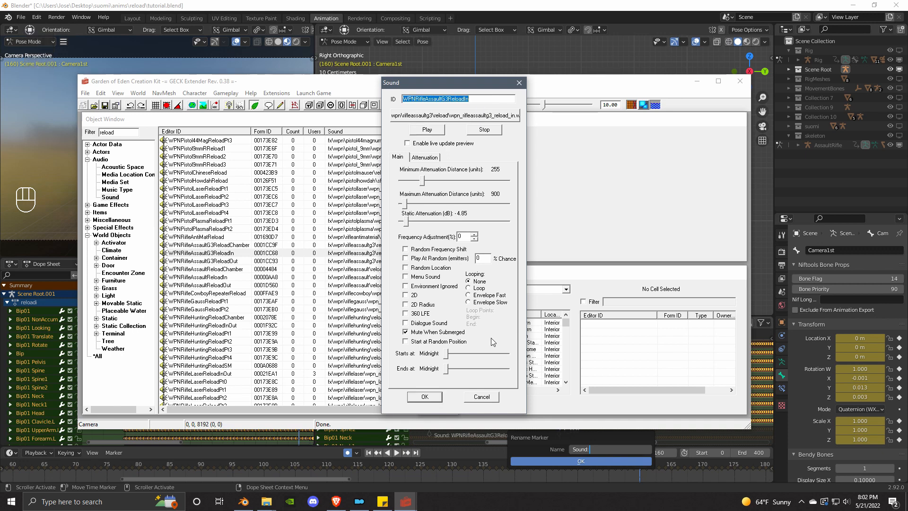
{"action": "left_click", "coordinate": [495, 399]}
- Switch back to Blender and complete the frame 160 marker name as "Sound: WPNRifleAssaultG3ReloadIn"
{"action": "left_click", "coordinate": [244, 501]}
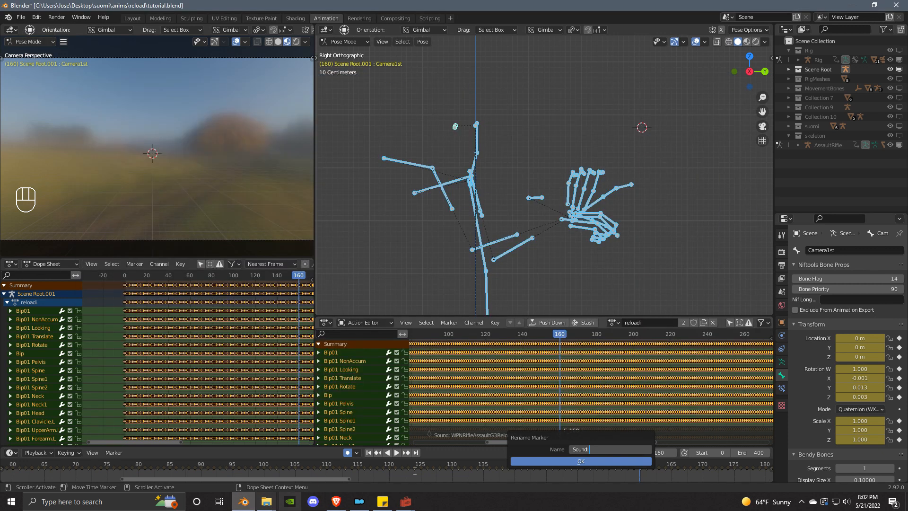
{"action": "key", "text": "ctrl+v"}
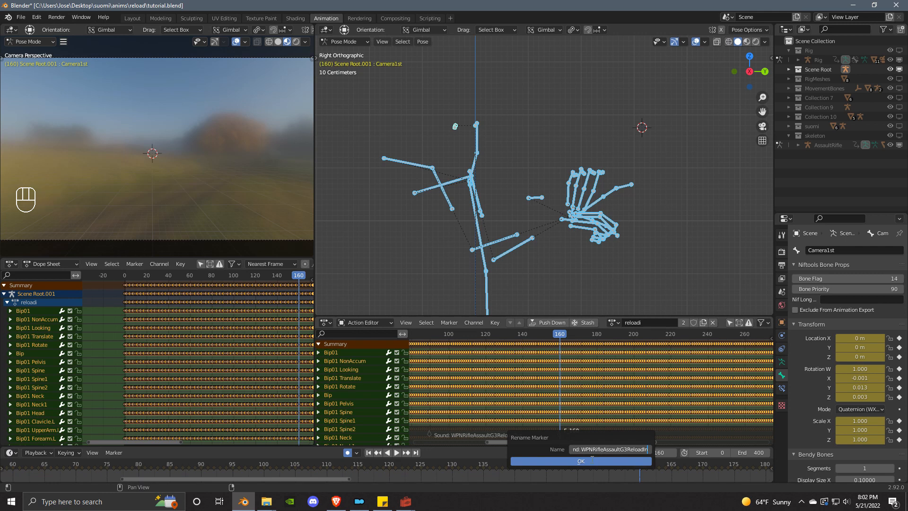
{"action": "left_click", "coordinate": [589, 461]}
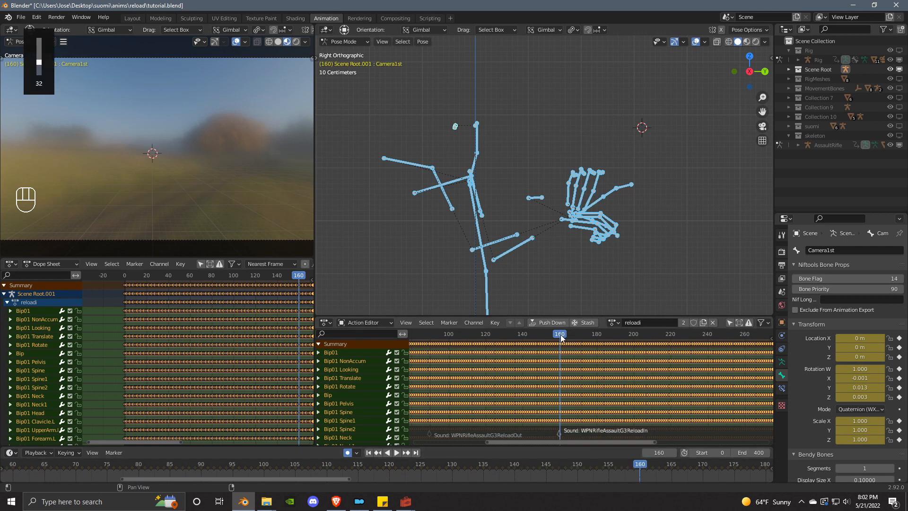
- Play the reload animation on to frame 287 and add a marker named "soudns" there
{"action": "key", "text": "space"}
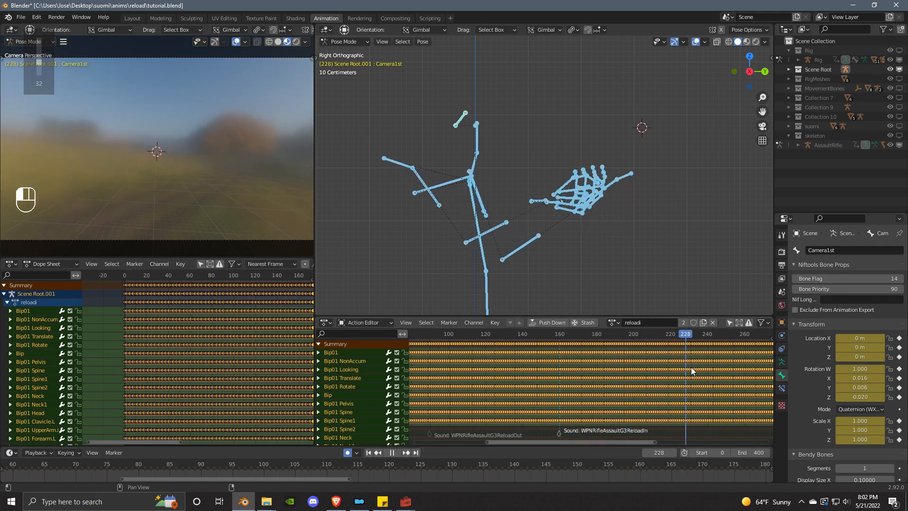
{"action": "key", "text": "space"}
{"action": "middle_click_drag", "start_coordinate": [685, 381], "coordinate": [576, 391]}
{"action": "key", "text": "space"}
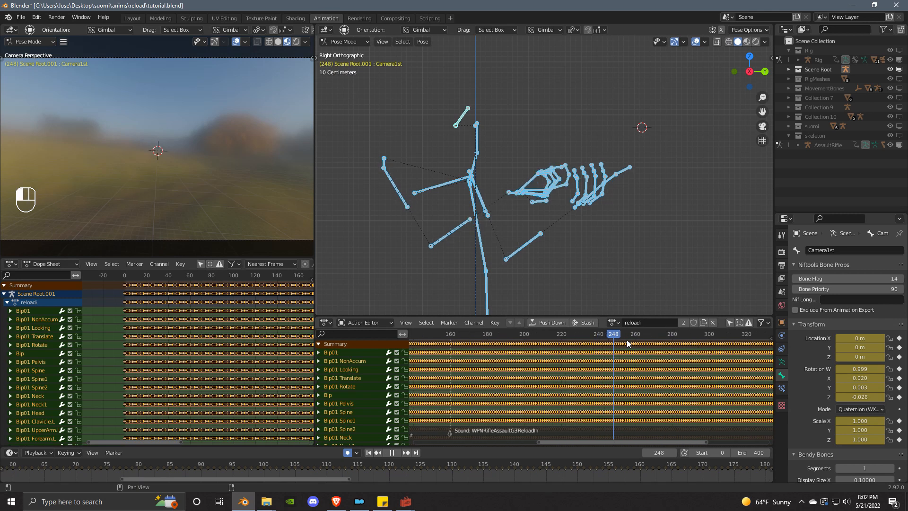
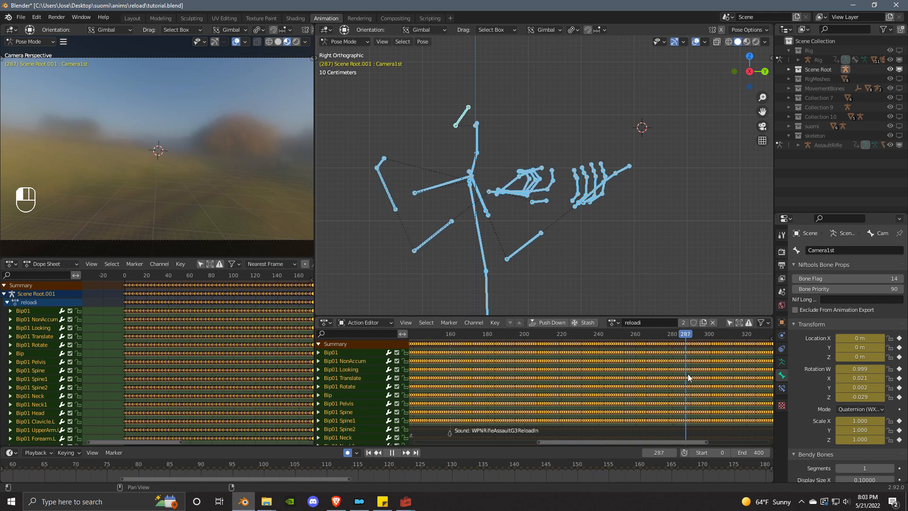
{"action": "key", "text": "space"}
{"action": "key", "text": "m"}
{"action": "key", "text": "ctrl+m"}
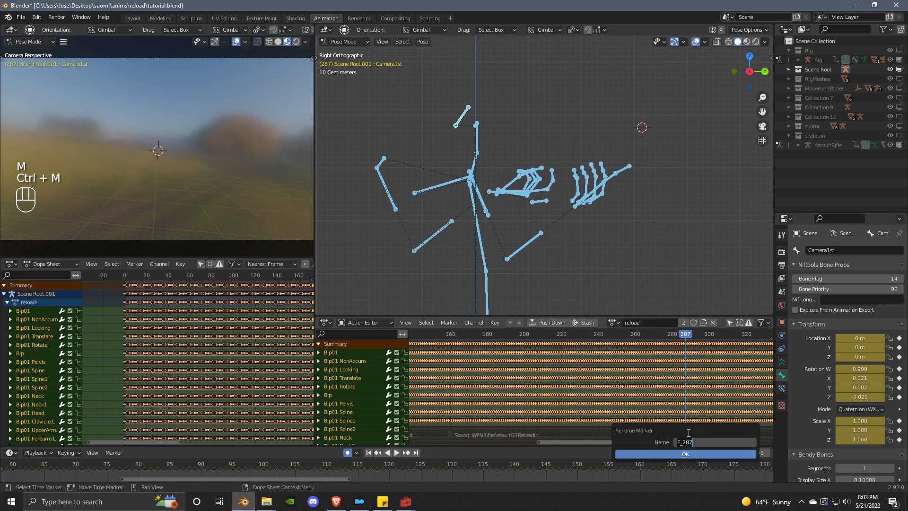
{"action": "type", "text": "soudns"}
{"action": "key", "text": "Return"}
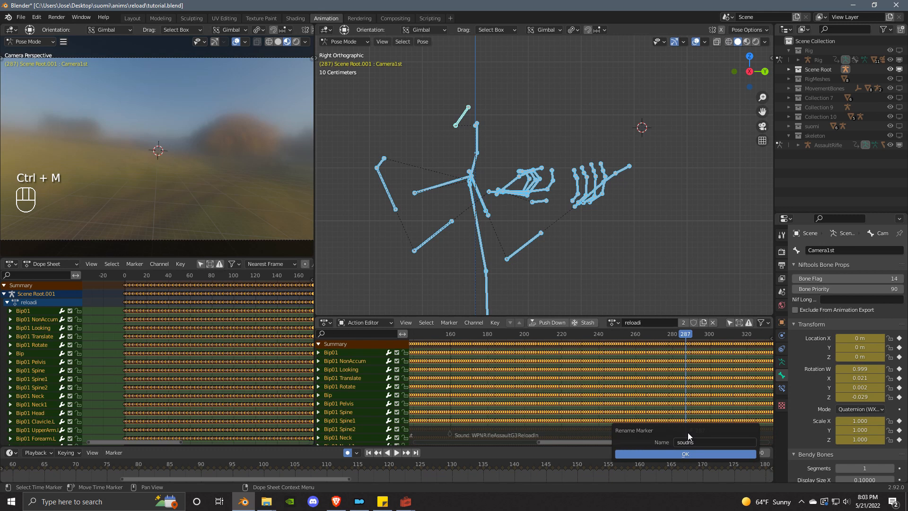
{"action": "left_click", "coordinate": [689, 455]}
- Move to frame 400, the end of the reload animation, and add a marker named "end"
{"action": "mouse_move", "coordinate": [681, 430]}
{"action": "middle_mouse_down"}
{"action": "mouse_move", "coordinate": [568, 416]}
{"action": "mouse_move", "coordinate": [535, 394]}
{"action": "middle_mouse_up"}
{"action": "mouse_move", "coordinate": [493, 336]}
{"action": "left_mouse_down"}
{"action": "mouse_move", "coordinate": [714, 376]}
{"action": "mouse_move", "coordinate": [700, 372]}
{"action": "left_mouse_up"}
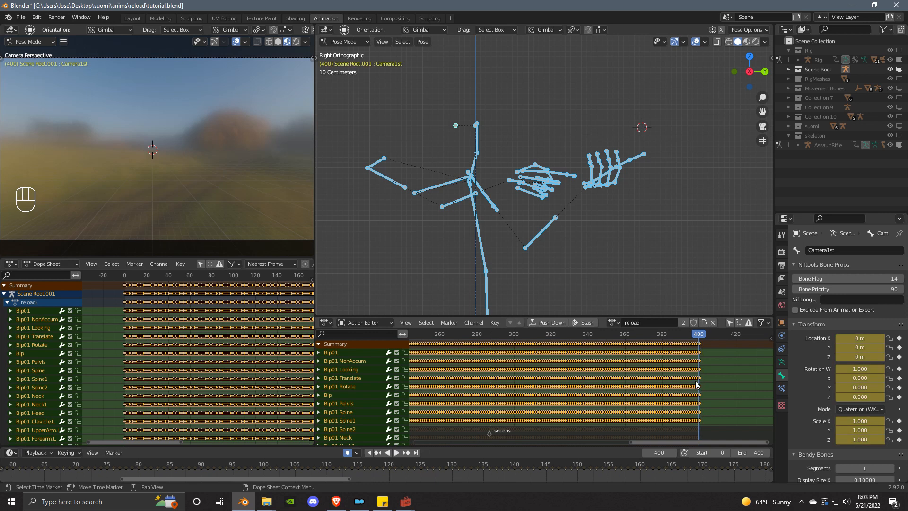
{"action": "key", "text": "m"}
{"action": "key", "text": "ctrl+m"}
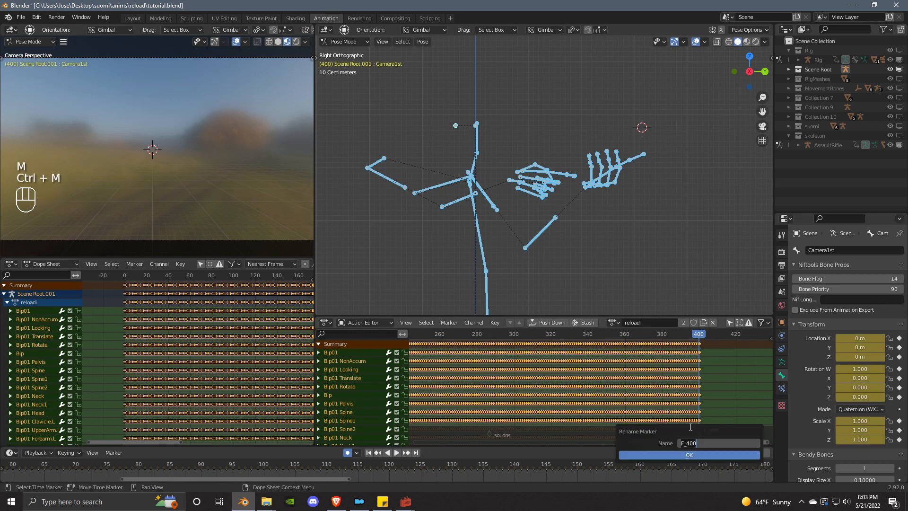
{"action": "type", "text": "end"}
{"action": "key", "text": "Return"}
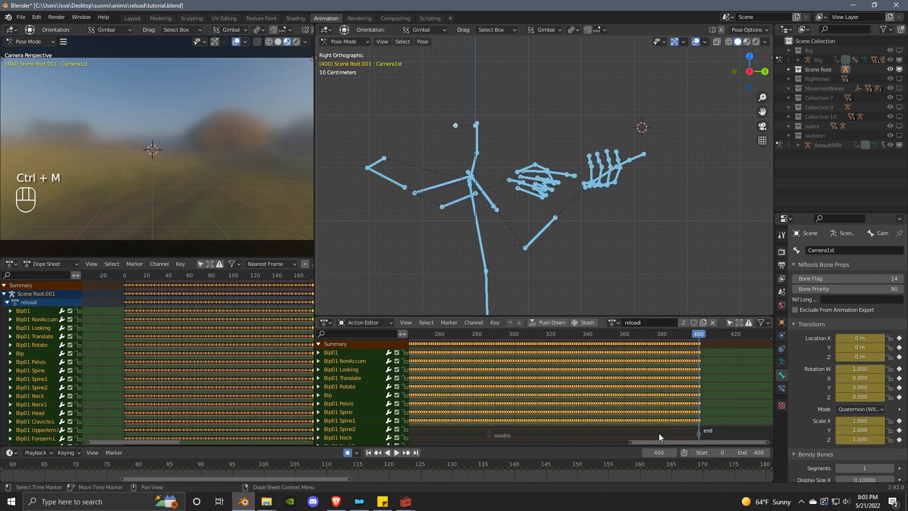
- Export the animation as a NetImmerse/Gamebryo KF file named 2hareloadi.kf in the reload folder
{"action": "left_click", "coordinate": [20, 17]}
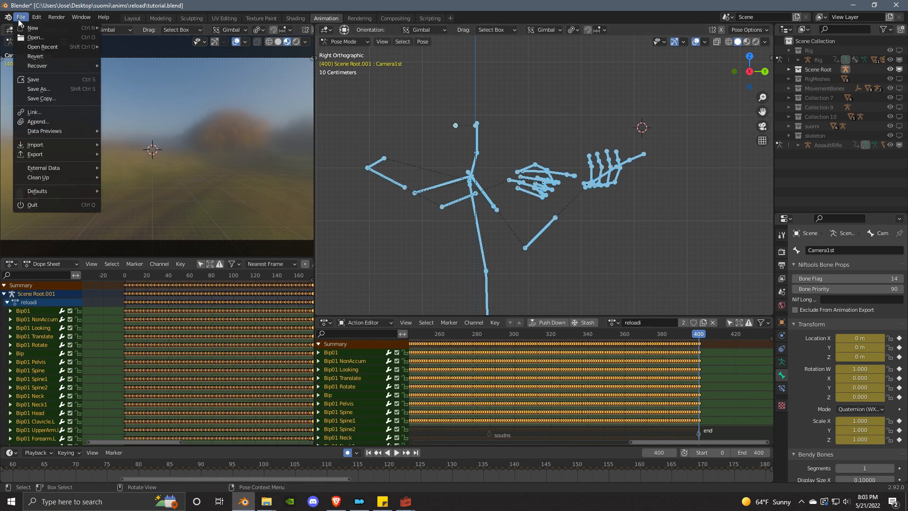
{"action": "mouse_move", "coordinate": [38, 155]}
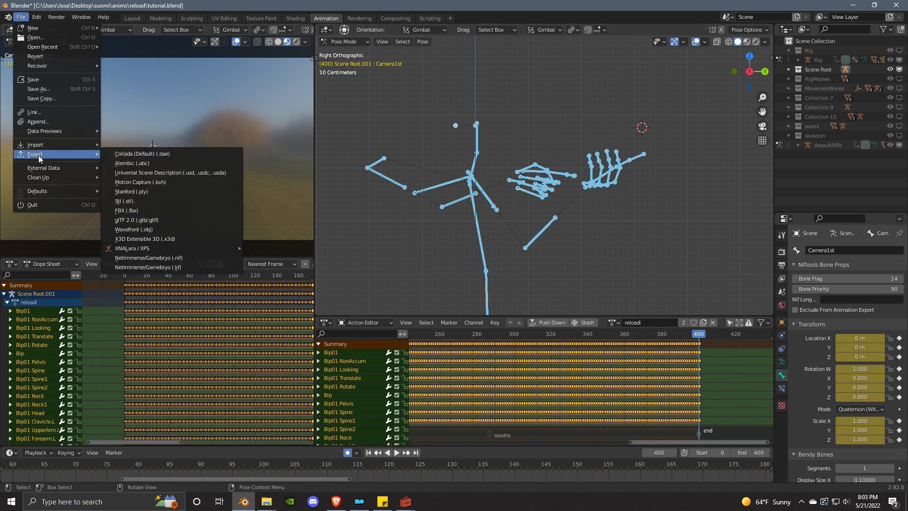
{"action": "left_click", "coordinate": [191, 267]}
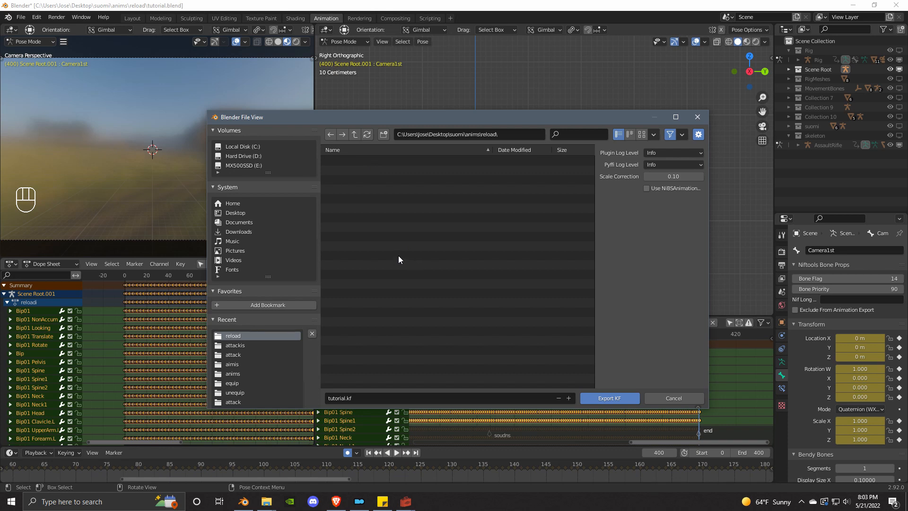
{"action": "left_click", "coordinate": [372, 395]}
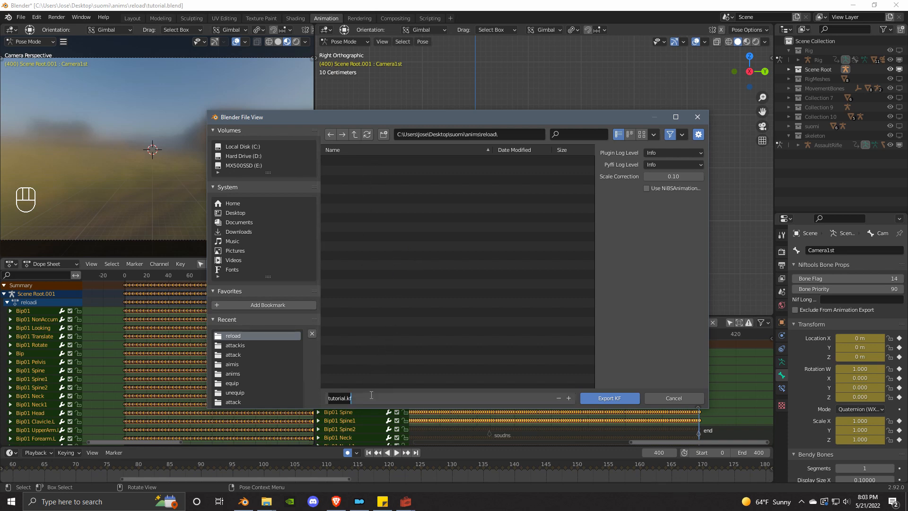
{"action": "type", "text": "2hareloadi"}
{"action": "key", "text": "Return"}
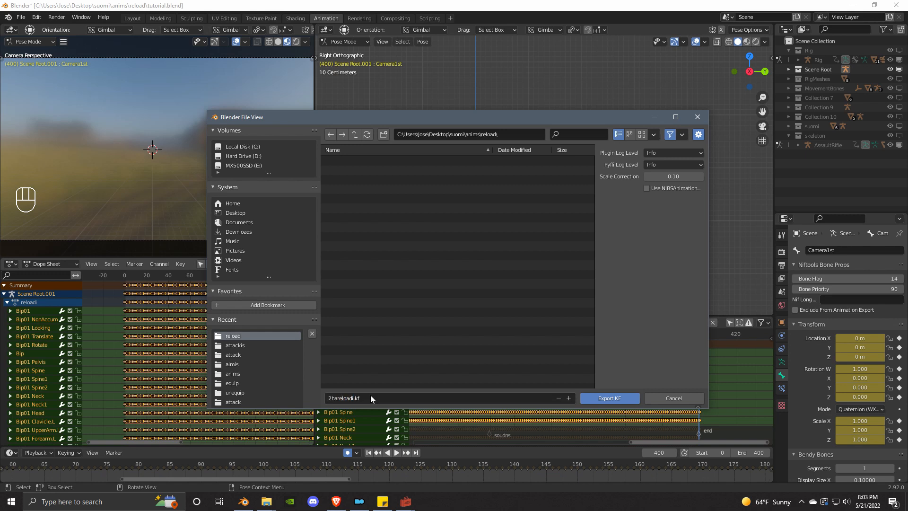
{"action": "left_click", "coordinate": [351, 397]}
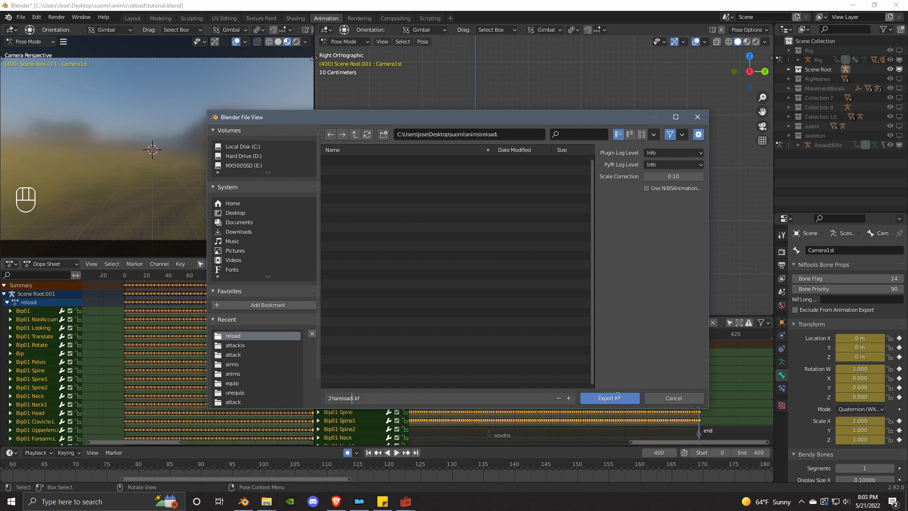
{"action": "left_click", "coordinate": [615, 397]}
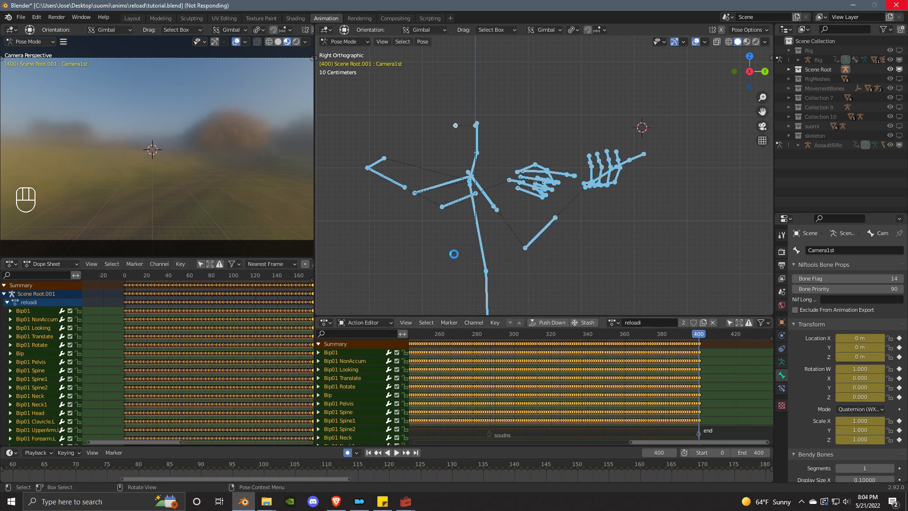
{"action": "middle_click_drag", "start_coordinate": [444, 206], "coordinate": [461, 202]}
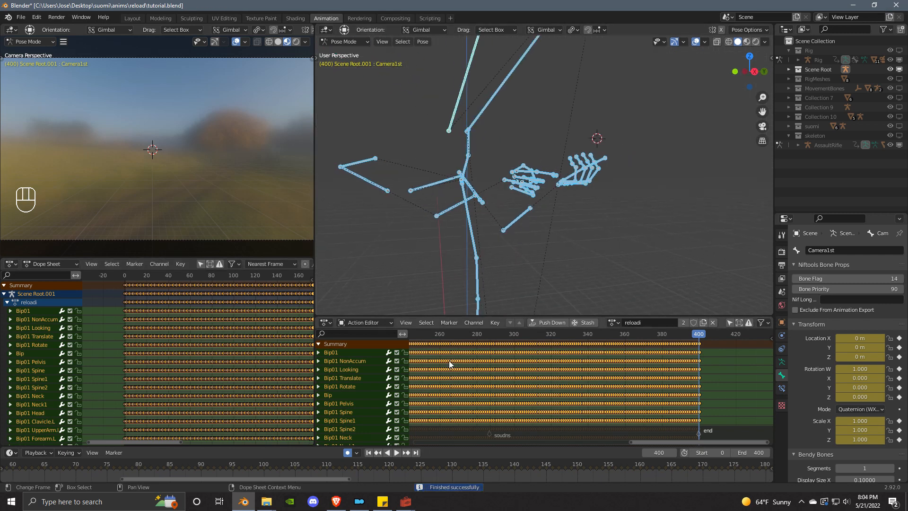
{"action": "middle_click_drag", "start_coordinate": [569, 228], "coordinate": [632, 207]}
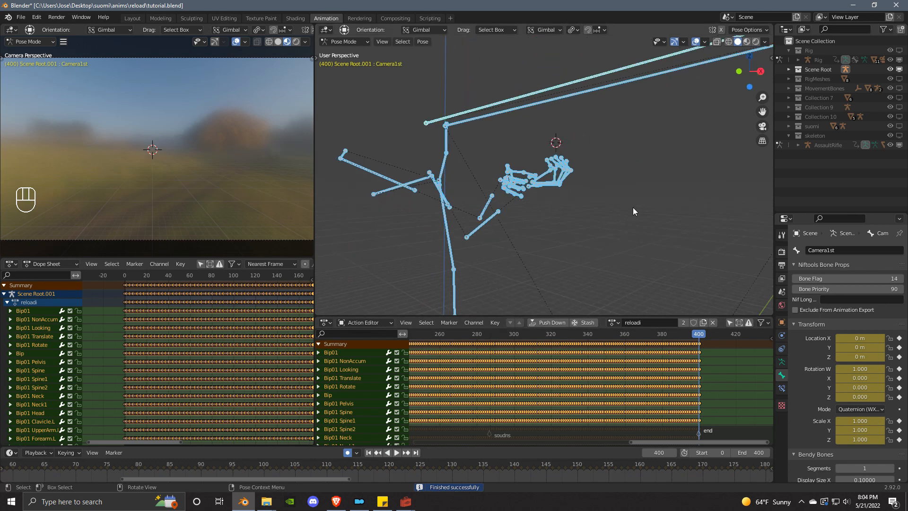
{"action": "scroll", "coordinate": [447, 350], "scroll_direction": "down", "scroll_amount": 1}
{"action": "scroll", "coordinate": [465, 357], "scroll_direction": "down", "scroll_amount": 5}
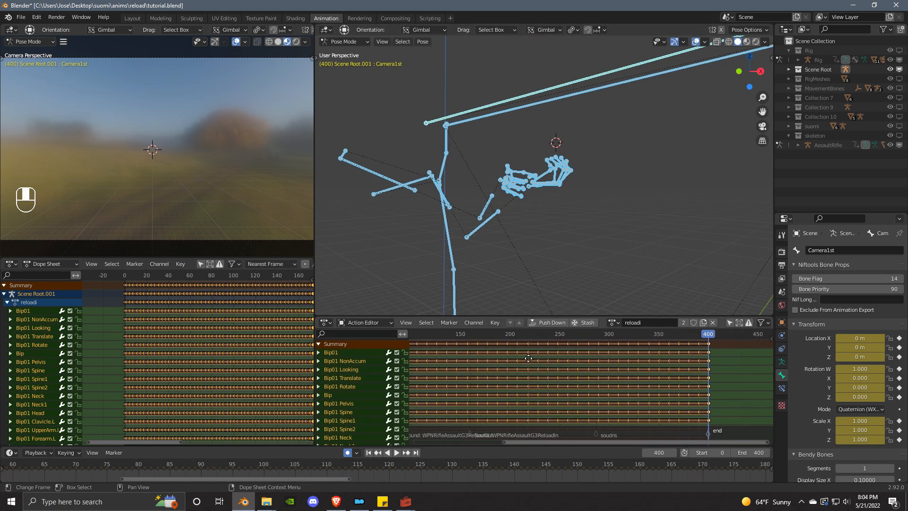
{"action": "middle_click_drag", "start_coordinate": [506, 283], "coordinate": [548, 237]}
{"action": "left_click", "coordinate": [424, 192]}
{"action": "middle_click_drag", "start_coordinate": [424, 193], "coordinate": [603, 186]}
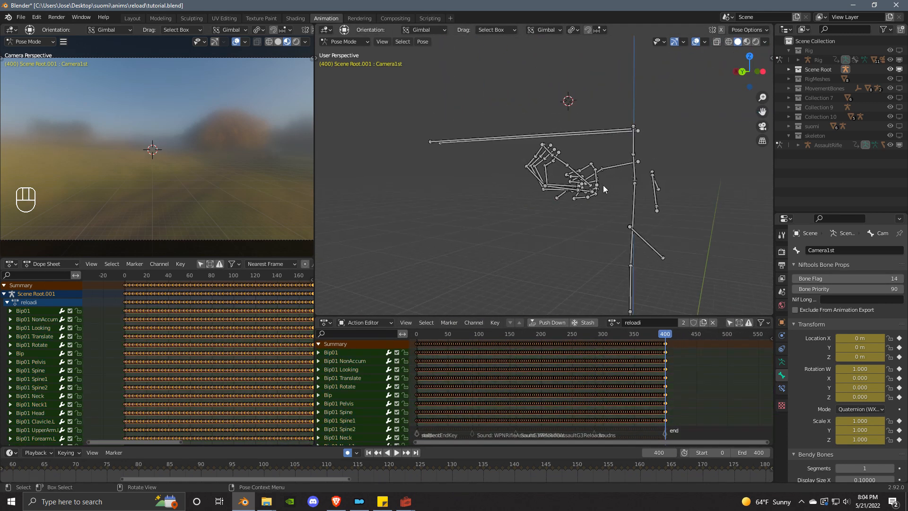
- Isolate the skeleton collection, select the AssaultRifle armature, and show it in right orthographic view
{"action": "left_click", "coordinate": [899, 136], "text": "ctrl"}
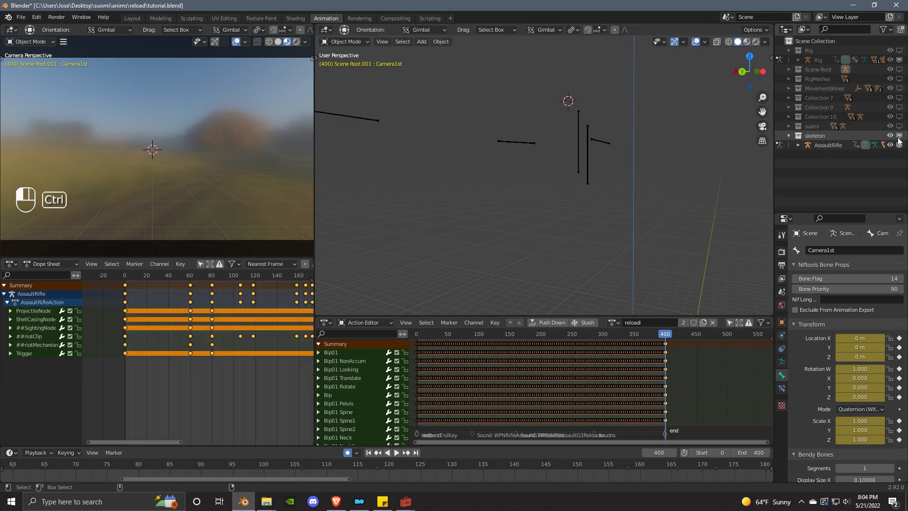
{"action": "left_click", "coordinate": [592, 163]}
{"action": "middle_click_drag", "start_coordinate": [594, 158], "coordinate": [676, 103]}
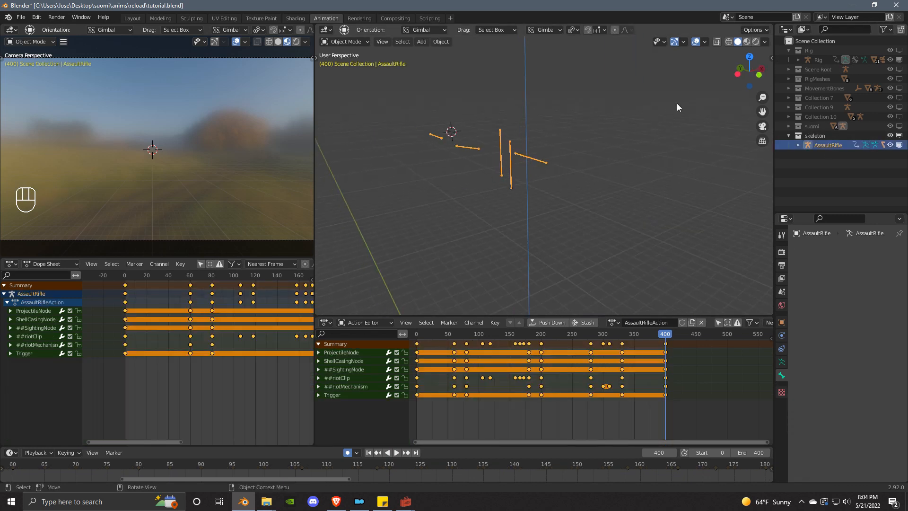
{"action": "left_click", "coordinate": [762, 72]}
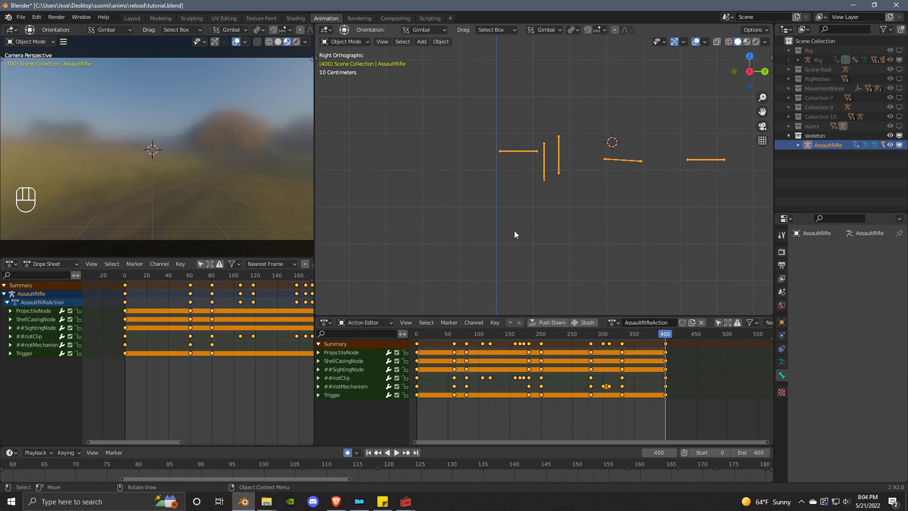
- Play back the AssaultRifle armature's animation from frame 0 to examine its motion
{"action": "scroll", "coordinate": [500, 359], "scroll_direction": "down", "scroll_amount": 2}
{"action": "left_click", "coordinate": [444, 334]}
{"action": "key", "text": "space"}
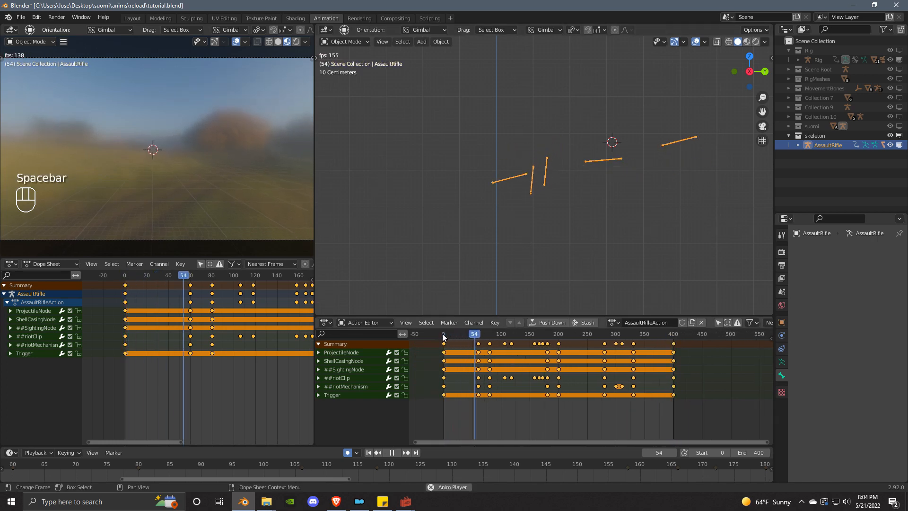
{"action": "key", "text": "space"}
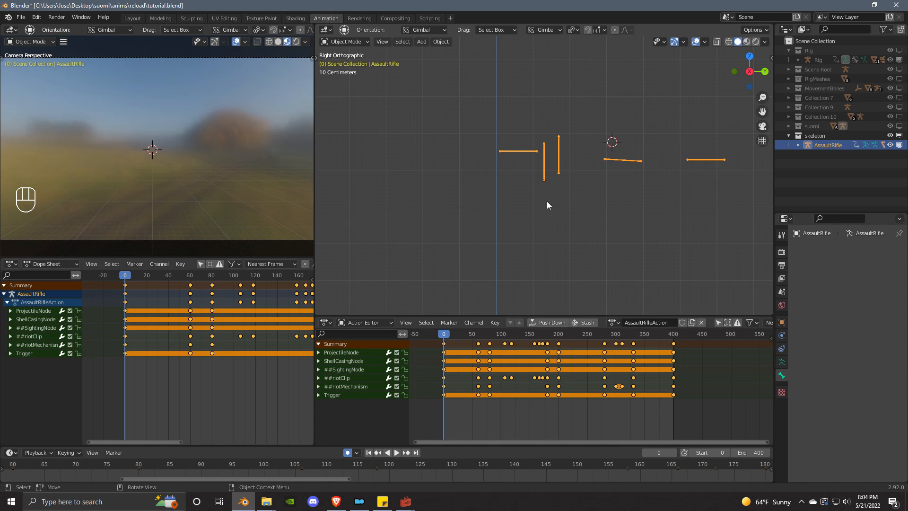
{"action": "middle_click_drag", "start_coordinate": [575, 152], "coordinate": [560, 158], "text": "shift"}
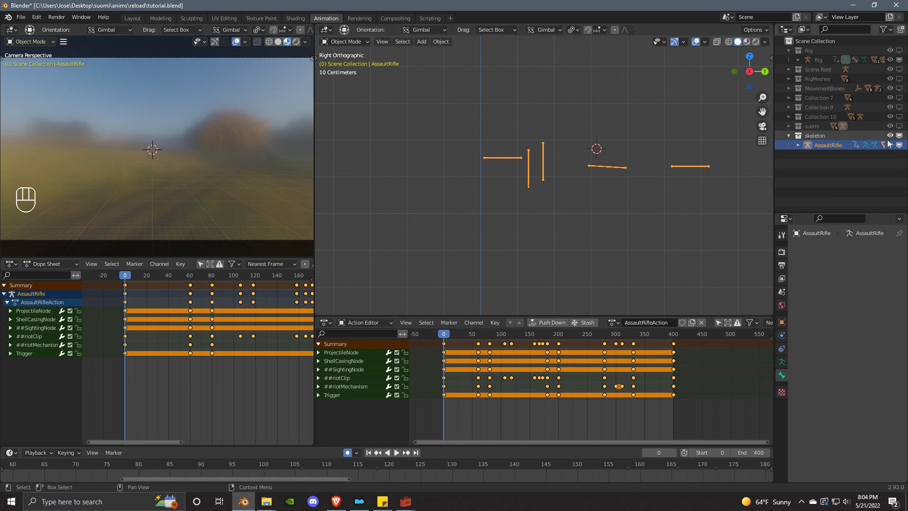
- Bake the pose action for all AssaultRifle bones over frames 0 to 400, with visual keying, cleared constraints and parents, overwriting the current action
{"action": "key", "text": "ctrl+Tab"}
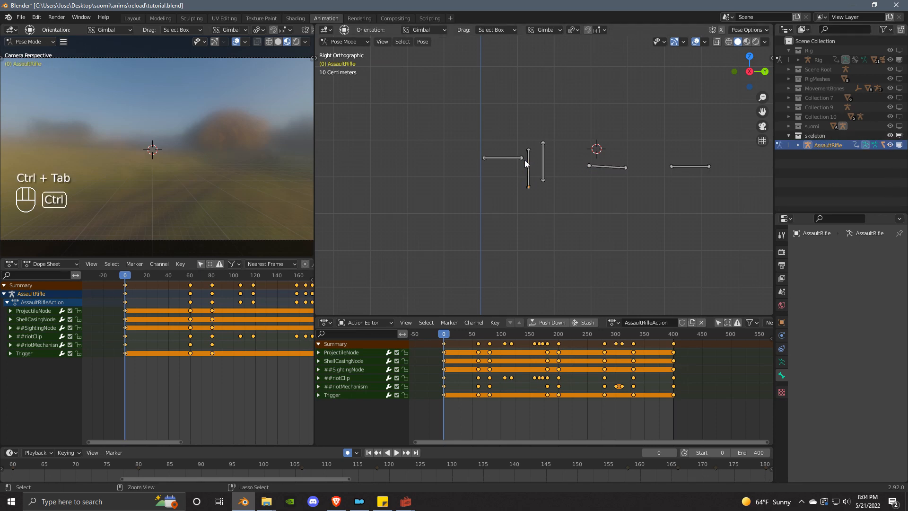
{"action": "key", "text": "a"}
{"action": "left_click", "coordinate": [464, 126]}
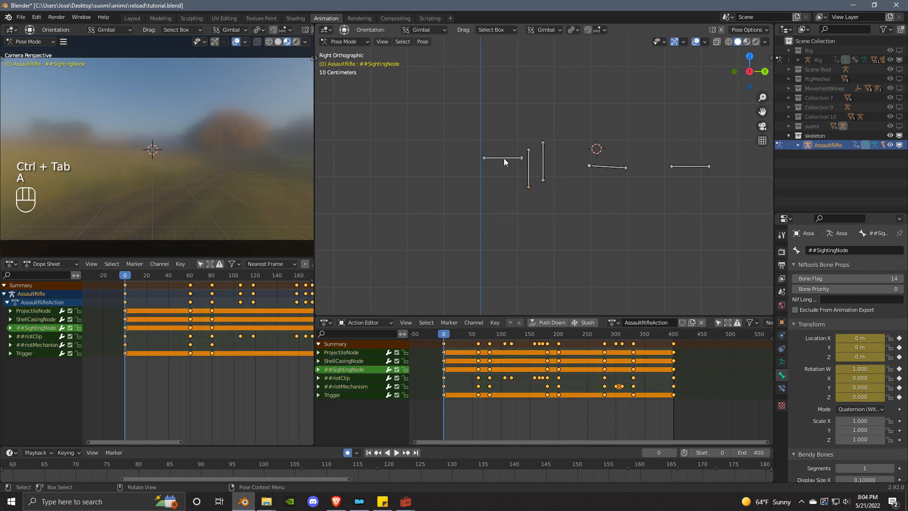
{"action": "left_click", "coordinate": [503, 157]}
{"action": "key", "text": "a"}
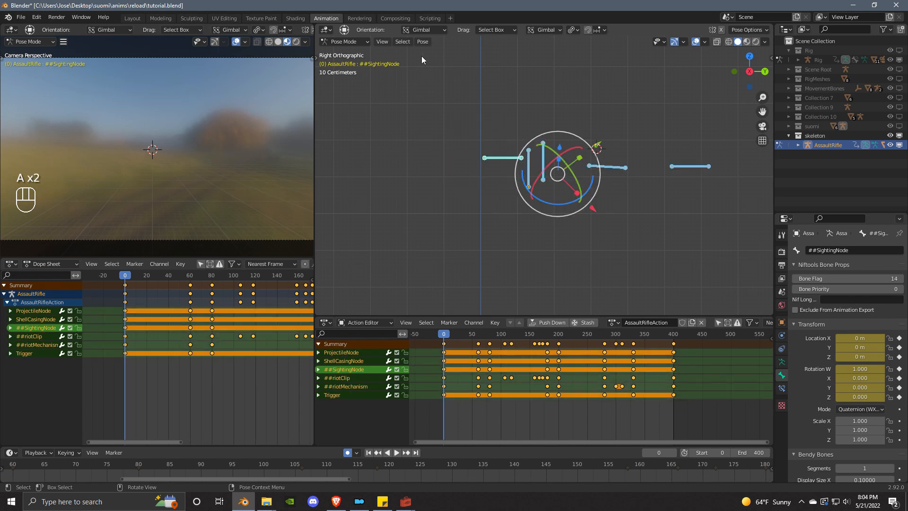
{"action": "left_click", "coordinate": [422, 42]}
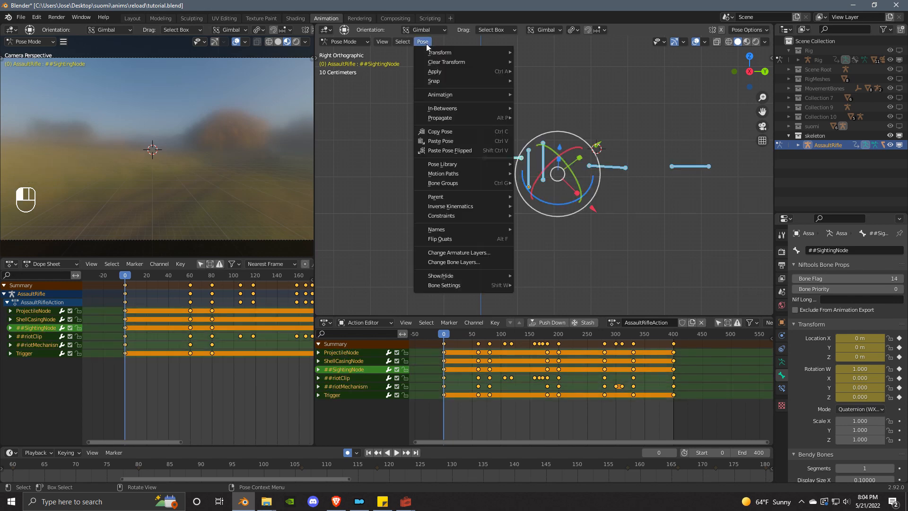
{"action": "mouse_move", "coordinate": [456, 97]}
{"action": "left_click", "coordinate": [555, 137]}
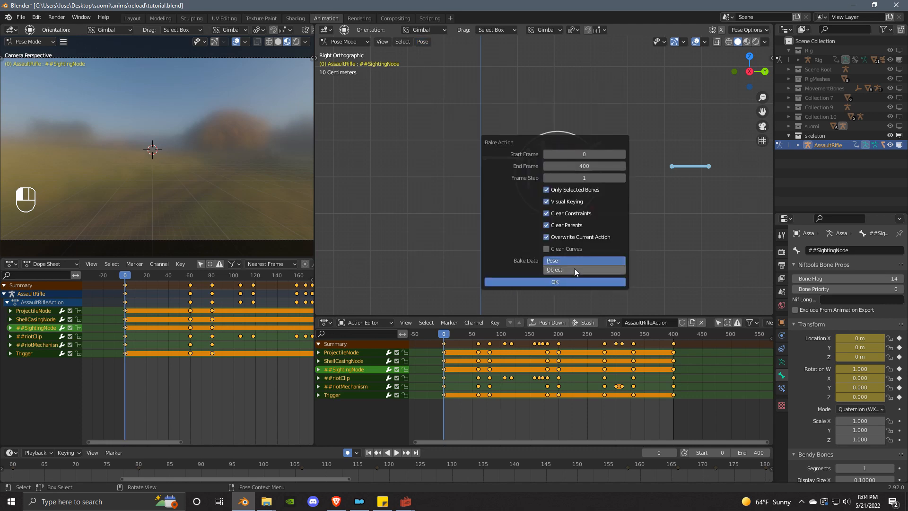
{"action": "left_click", "coordinate": [568, 281]}
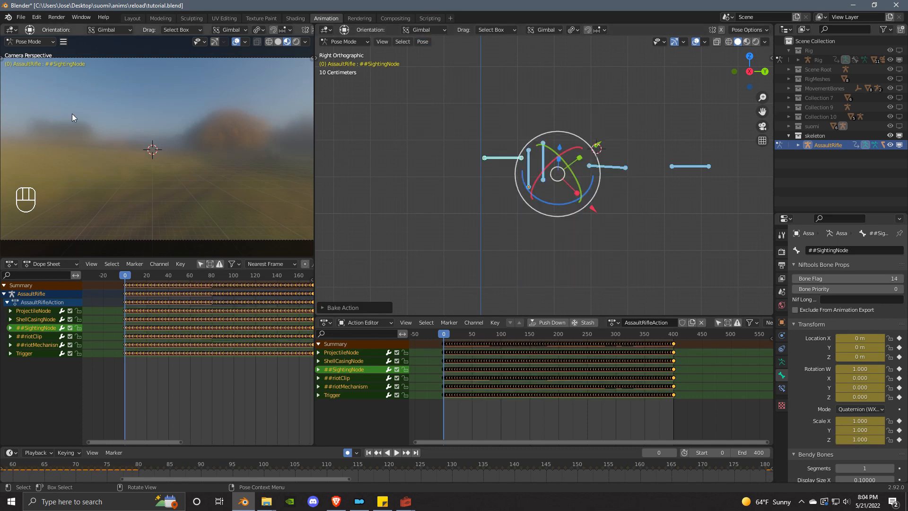
- Export the baked node animation as a NetImmerse/Gamebryo KF file named nodesreloads.kf in the reload folder
{"action": "left_click", "coordinate": [21, 17]}
{"action": "mouse_move", "coordinate": [68, 155]}
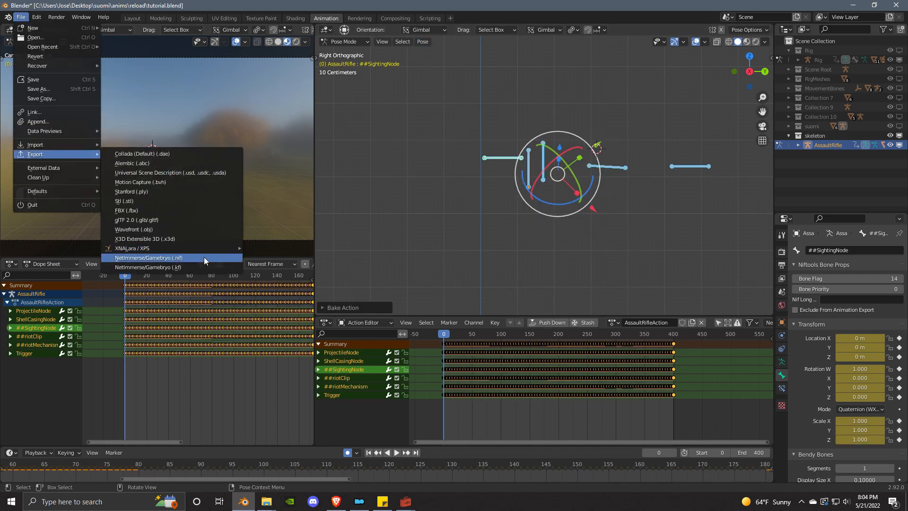
{"action": "left_click", "coordinate": [202, 266]}
{"action": "left_click", "coordinate": [365, 401]}
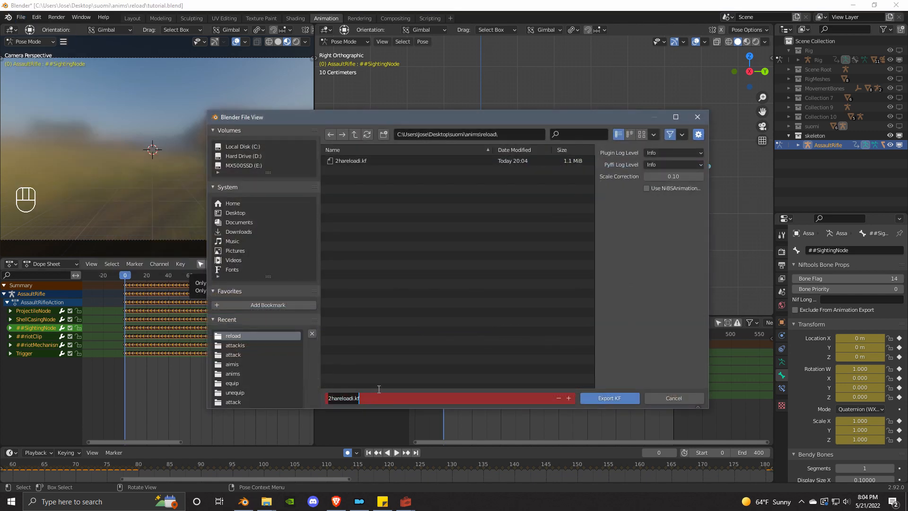
{"action": "type", "text": "nodesreloads"}
{"action": "key", "text": "Return"}
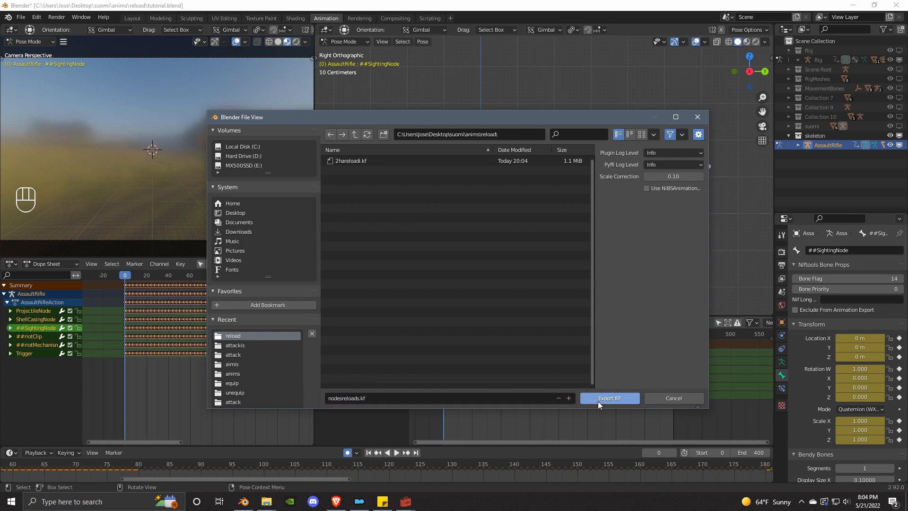
{"action": "left_click", "coordinate": [598, 401]}
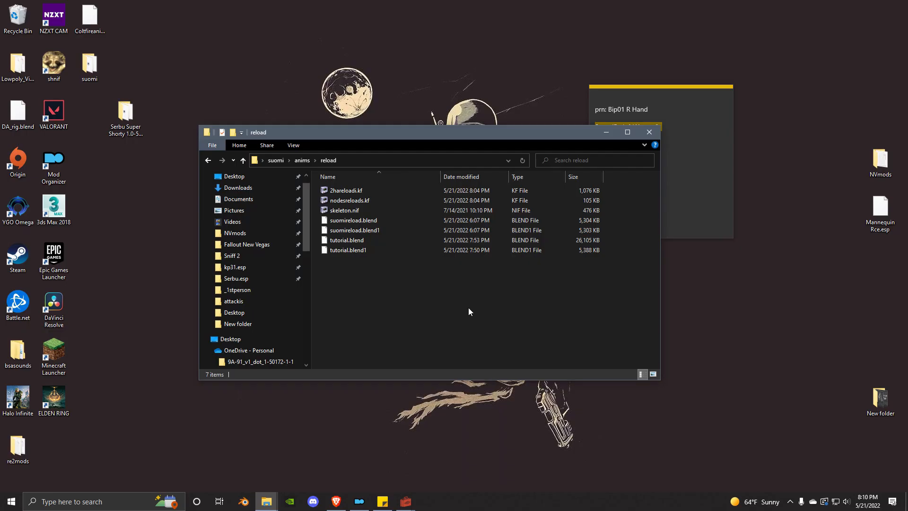
- Open 2hareloadi.kf and nodesreloads.kf from the reload folder in NifSkope and arrange their windows side by side
{"action": "left_click", "coordinate": [350, 191]}
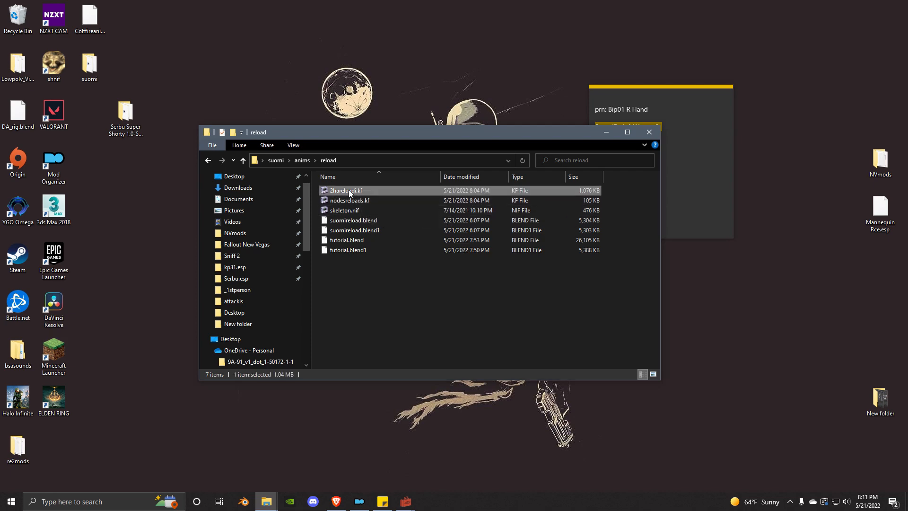
{"action": "double_click", "coordinate": [350, 191]}
{"action": "left_click", "coordinate": [518, 295]}
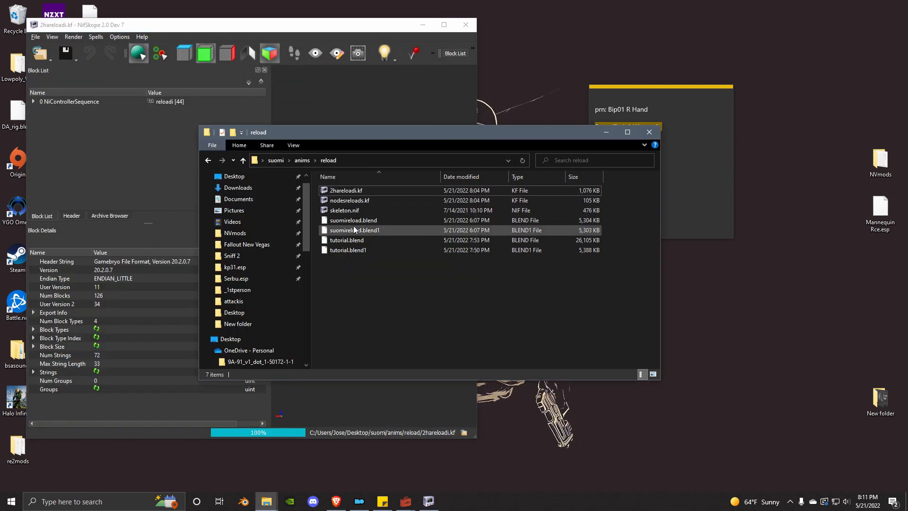
{"action": "double_click", "coordinate": [367, 199]}
{"action": "left_click", "coordinate": [606, 132]}
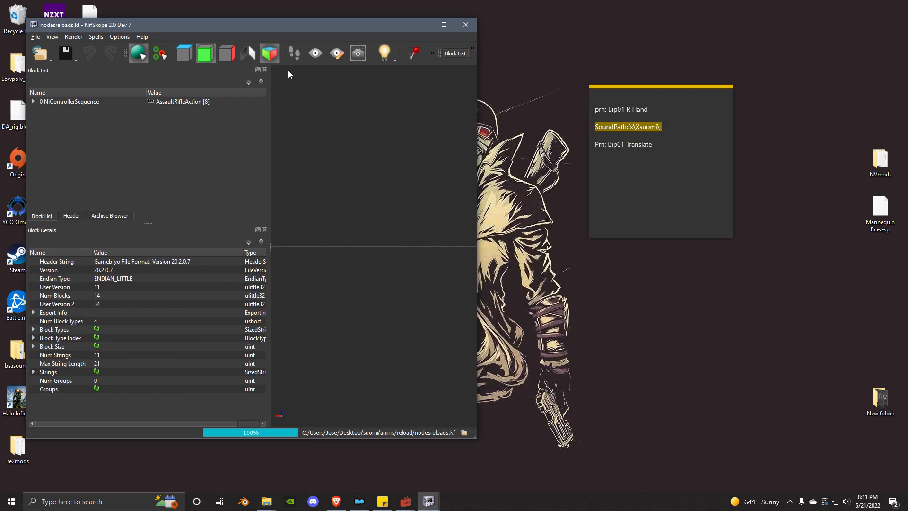
{"action": "left_click_drag", "start_coordinate": [103, 26], "coordinate": [555, 27]}
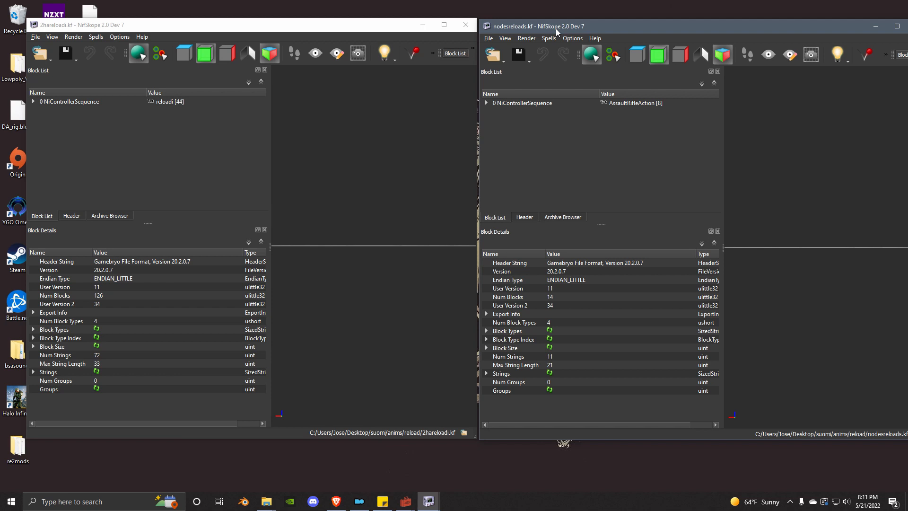
- Set the number of controlled blocks in 2hareloadi.kf's NiControllerSequence to 64 and update the Controlled Blocks array
{"action": "left_click", "coordinate": [83, 138]}
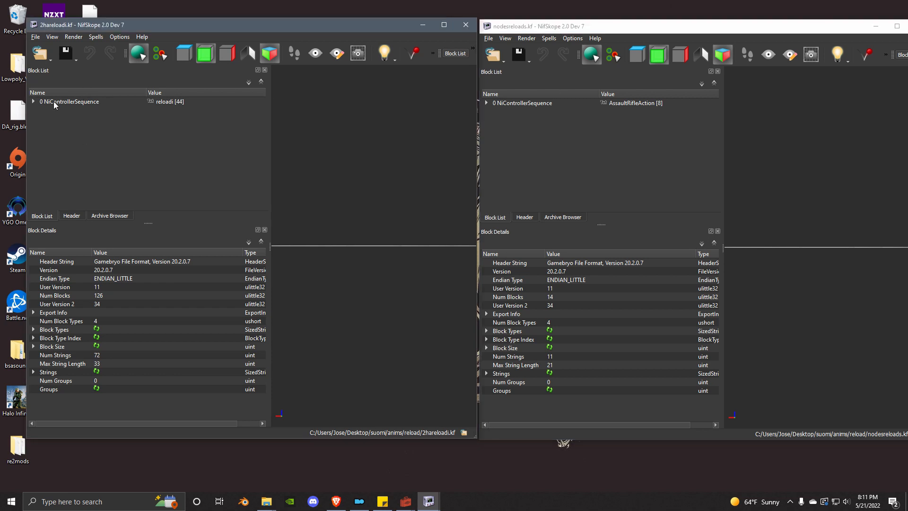
{"action": "left_click", "coordinate": [66, 102]}
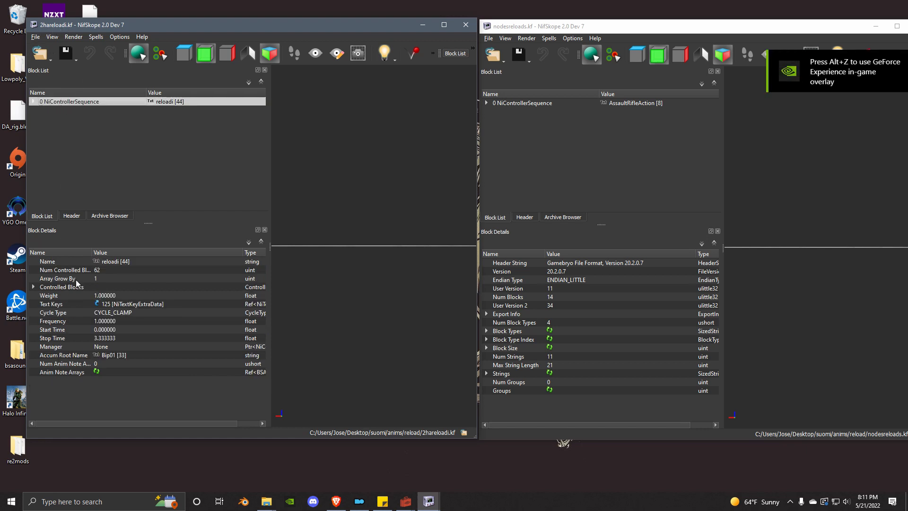
{"action": "double_click", "coordinate": [104, 270]}
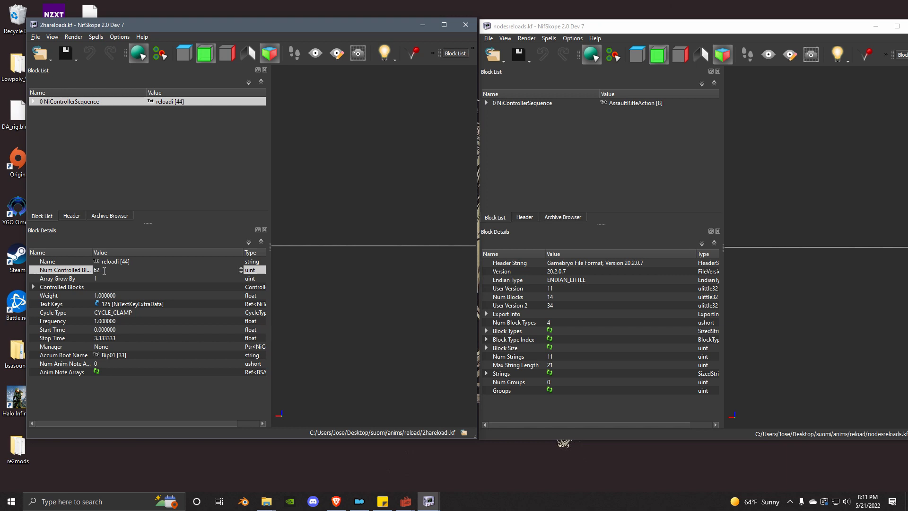
{"action": "type", "text": "64"}
{"action": "key", "text": "Return"}
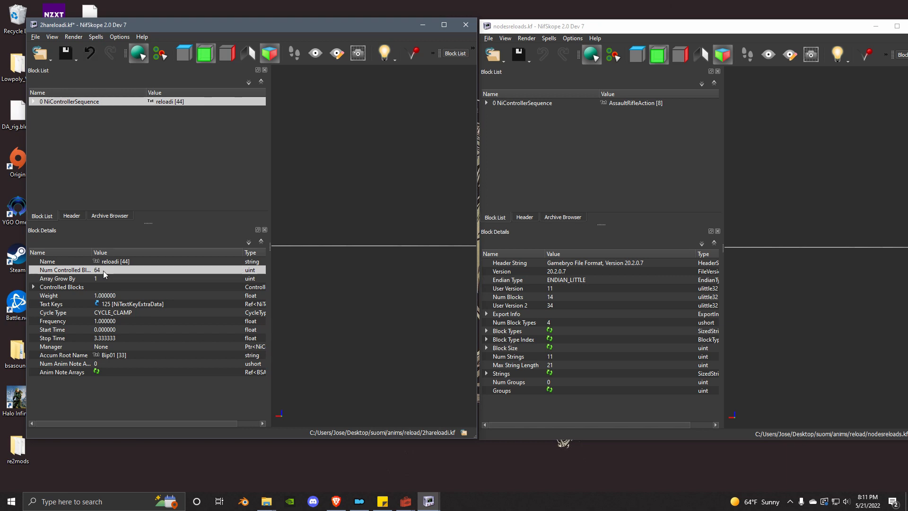
{"action": "left_click", "coordinate": [69, 288]}
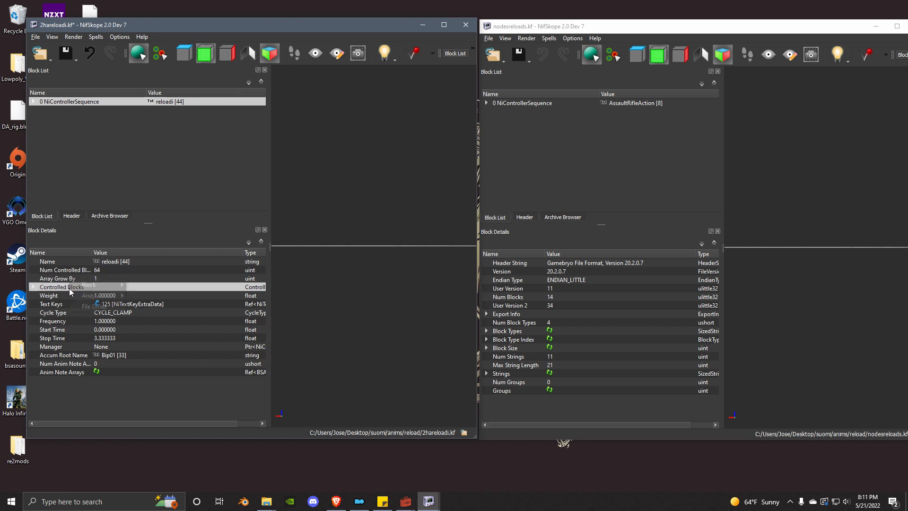
- Expand the Controlled Blocks array in 2hareloadi.kf and open the first empty entry after Camera1st
{"action": "left_click", "coordinate": [32, 287]}
{"action": "scroll", "coordinate": [99, 303], "scroll_direction": "down", "scroll_amount": 10}
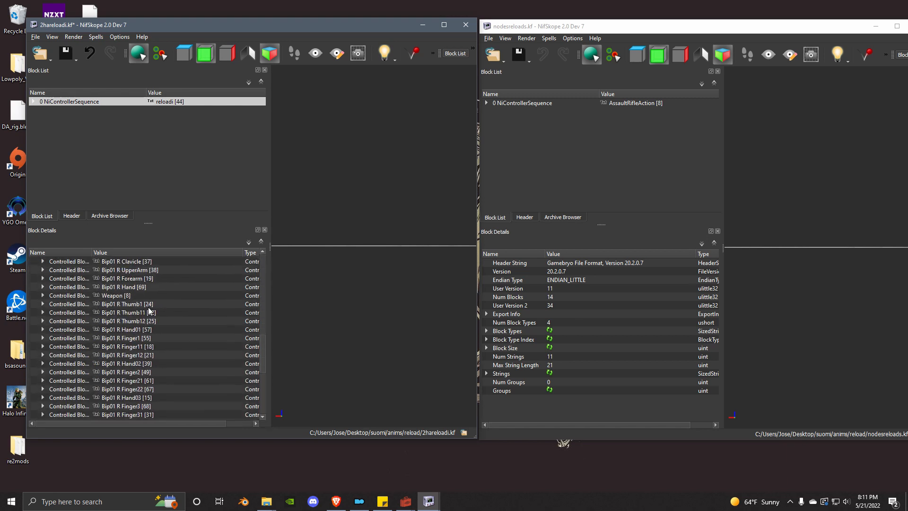
{"action": "left_click", "coordinate": [43, 363]}
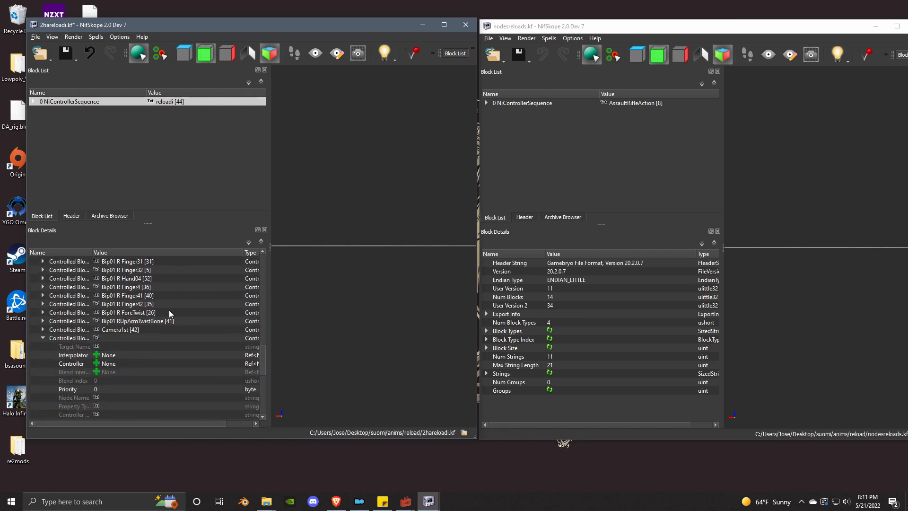
{"action": "scroll", "coordinate": [138, 331], "scroll_direction": "down", "scroll_amount": 1}
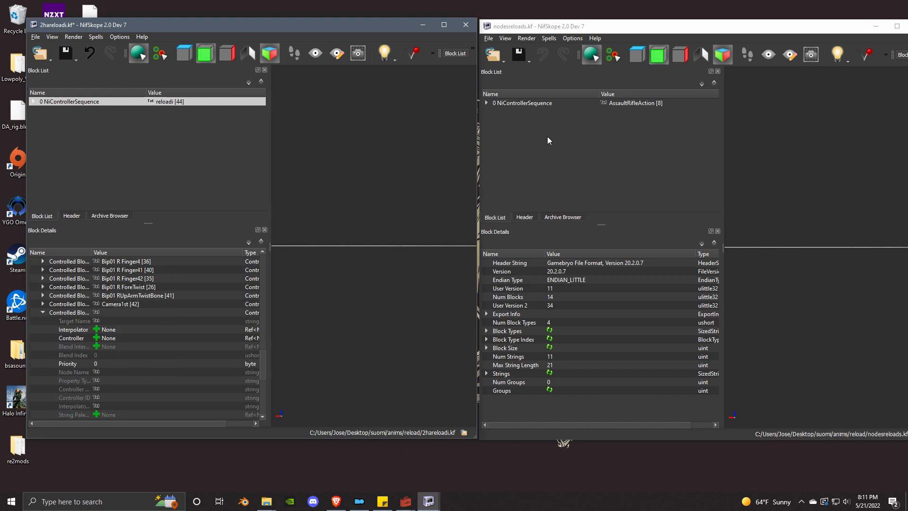
- In nodesreloads.kf, follow the ##riotClip controlled block to its NiTransformInterpolator and copy that branch
{"action": "left_click", "coordinate": [517, 31]}
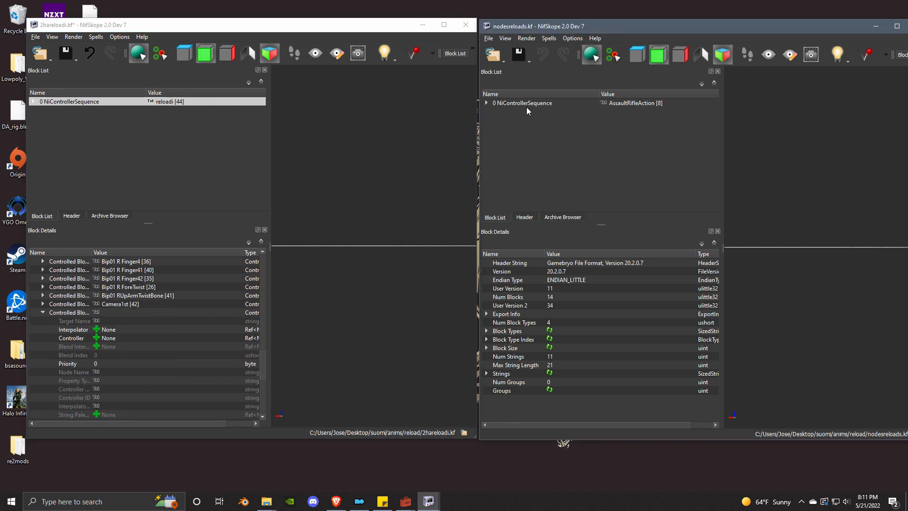
{"action": "left_click", "coordinate": [500, 103]}
{"action": "left_click", "coordinate": [486, 288]}
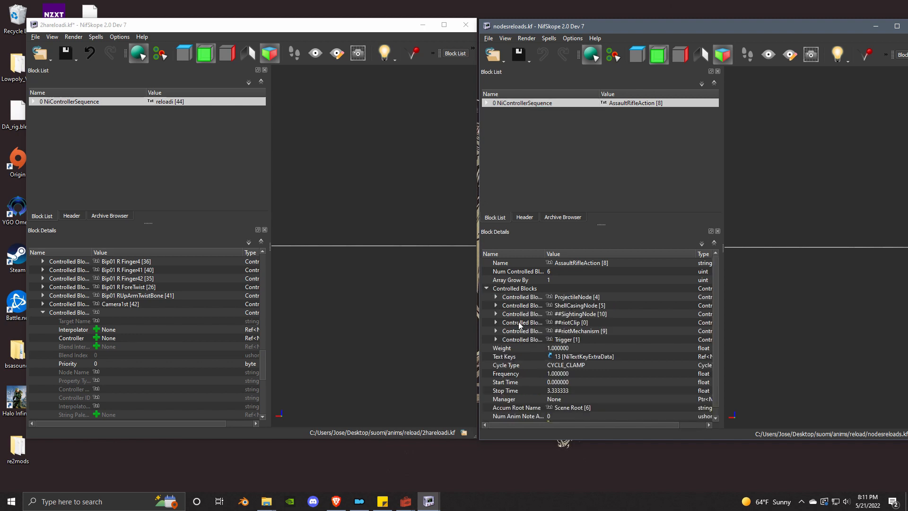
{"action": "left_click", "coordinate": [489, 322]}
{"action": "left_click", "coordinate": [496, 322]}
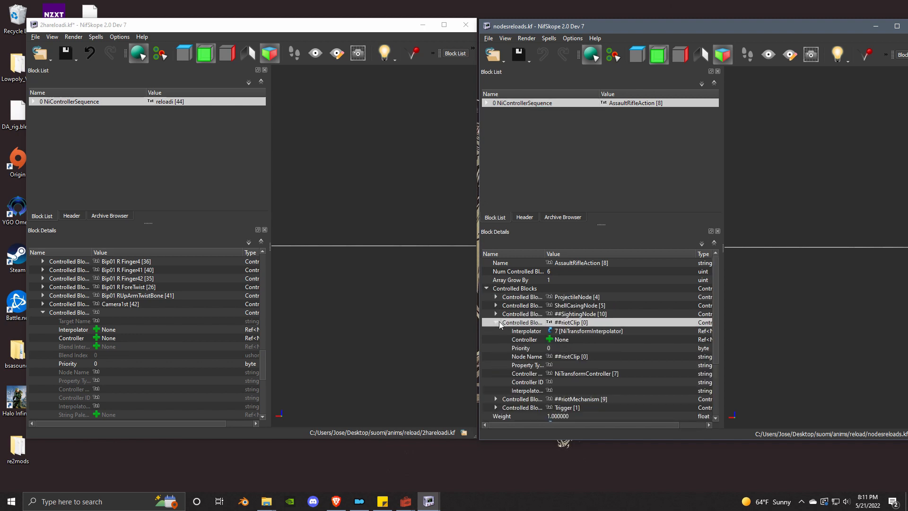
{"action": "left_click", "coordinate": [550, 331]}
{"action": "right_click", "coordinate": [539, 144]}
{"action": "mouse_move", "coordinate": [579, 142]}
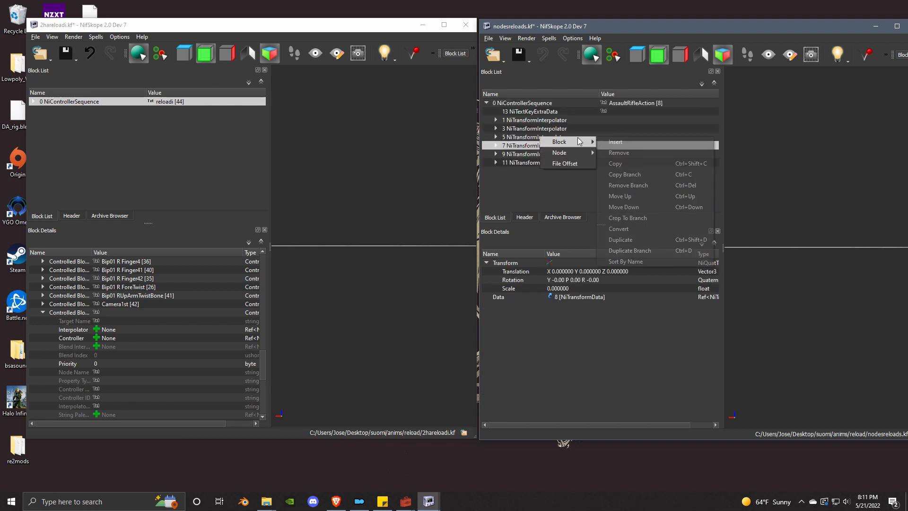
{"action": "left_click", "coordinate": [647, 178]}
- Paste the copied interpolator branch into the Interpolator of 2hareloadi.kf's first empty controlled block
{"action": "left_click", "coordinate": [538, 103]}
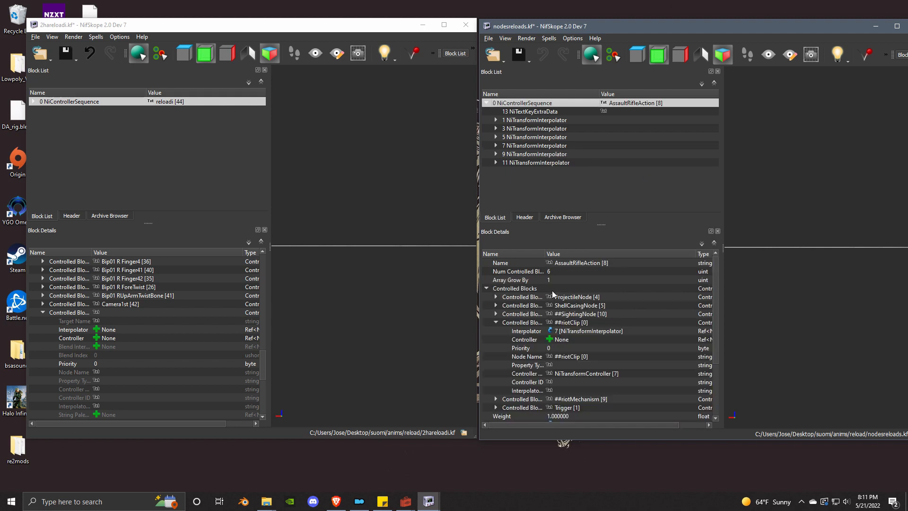
{"action": "right_click", "coordinate": [118, 329]}
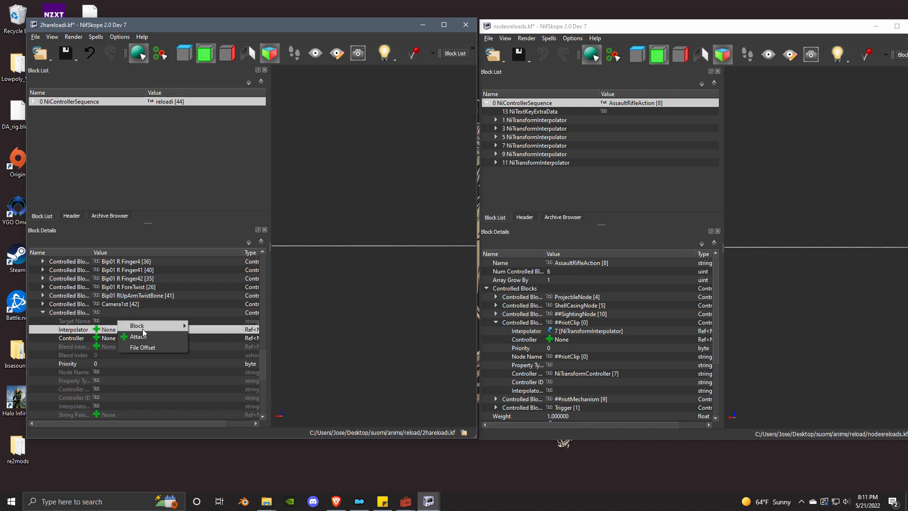
{"action": "left_click", "coordinate": [217, 326]}
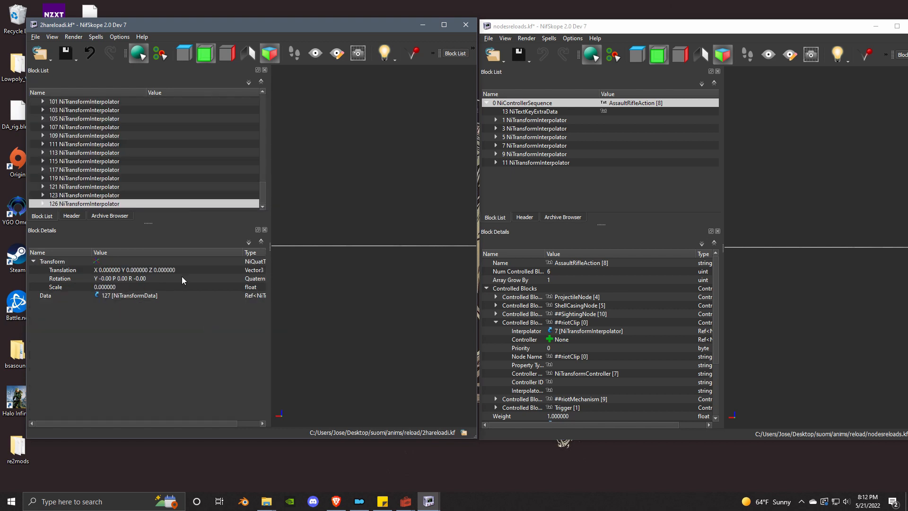
- Set the Node Name of 2hareloadi.kf's controlled block holding the pasted interpolator to ##riotClip
{"action": "scroll", "coordinate": [183, 213], "scroll_direction": "up", "scroll_amount": 10}
{"action": "scroll", "coordinate": [152, 144], "scroll_direction": "up", "scroll_amount": 4}
{"action": "left_click", "coordinate": [85, 110]}
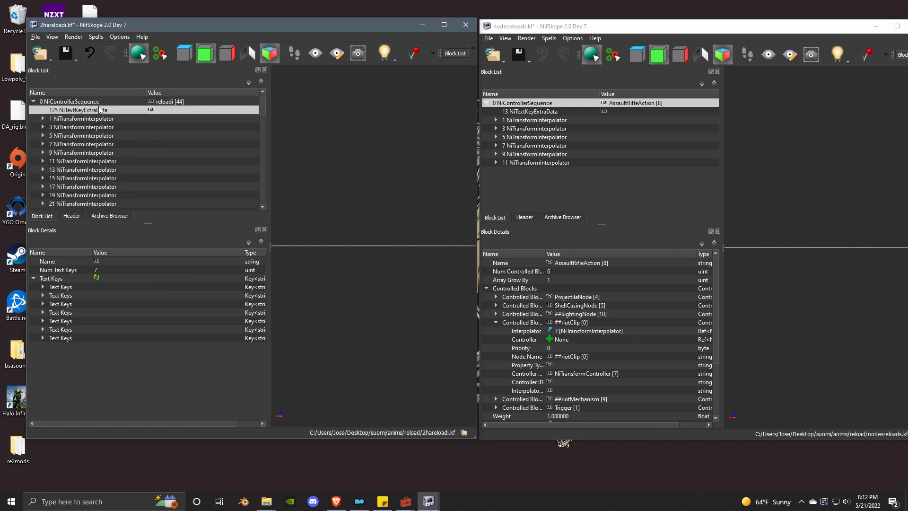
{"action": "left_click", "coordinate": [71, 102]}
{"action": "scroll", "coordinate": [186, 344], "scroll_direction": "down", "scroll_amount": 5}
{"action": "scroll", "coordinate": [187, 344], "scroll_direction": "down", "scroll_amount": 5}
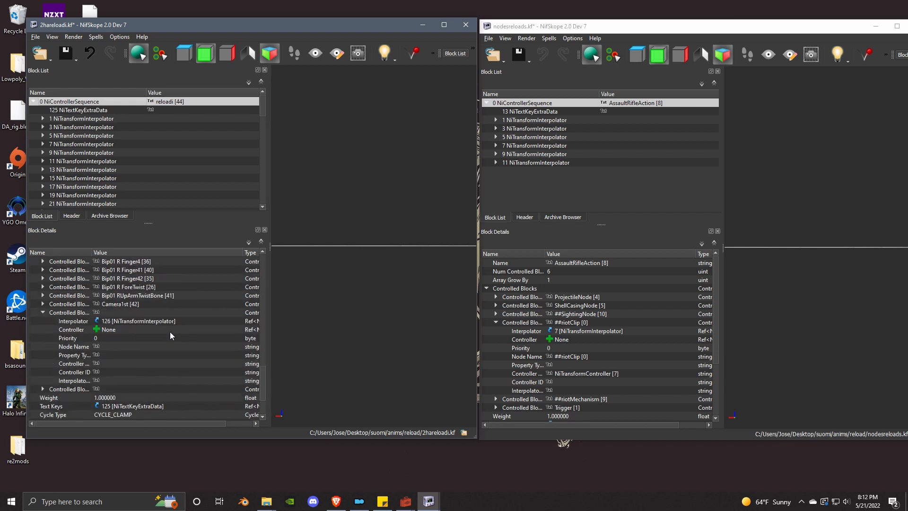
{"action": "double_click", "coordinate": [96, 350]}
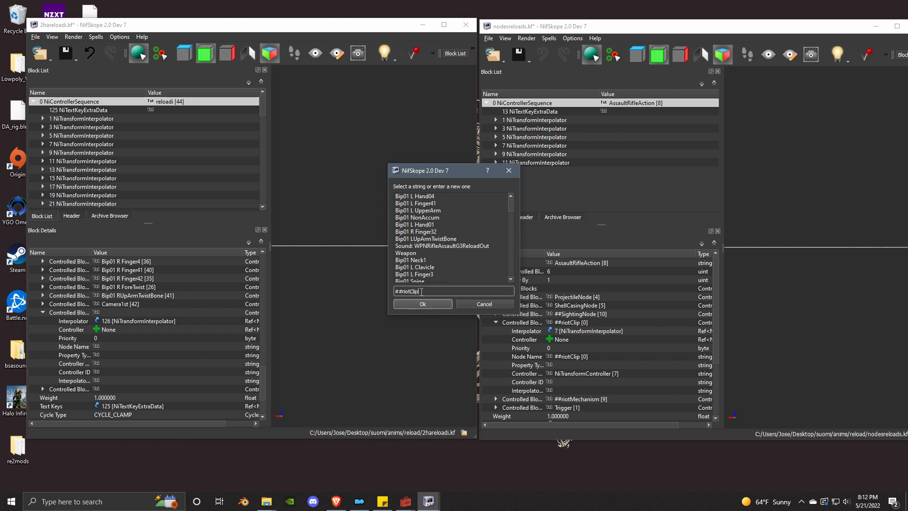
{"action": "type", "text": "##riotClip"}
{"action": "left_click", "coordinate": [421, 304]}
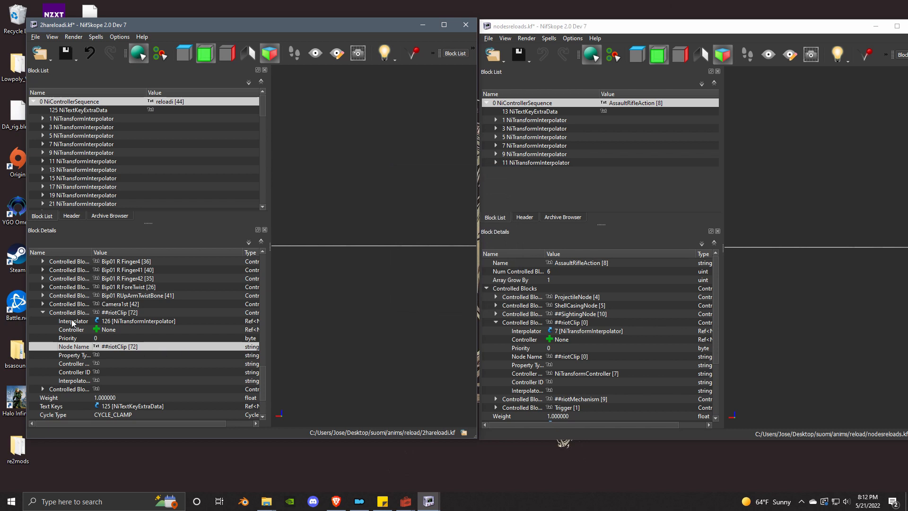
{"action": "left_click", "coordinate": [42, 313]}
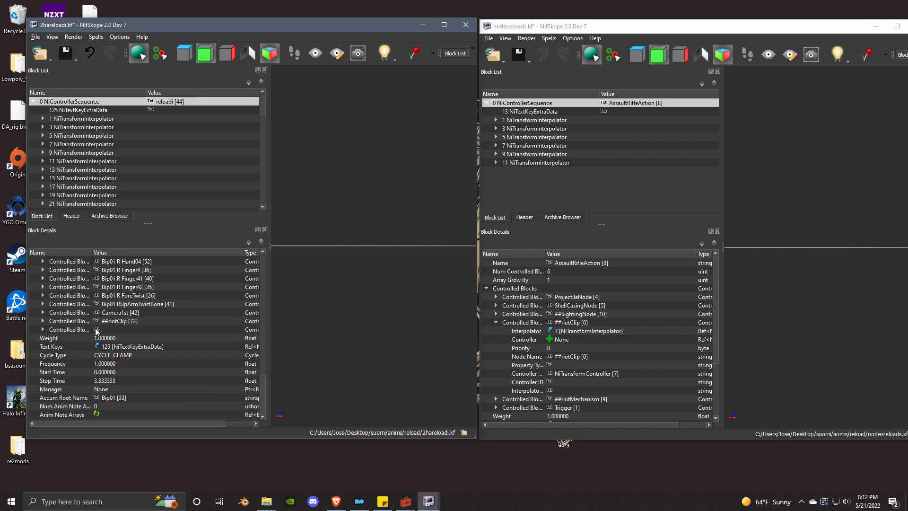
{"action": "left_click", "coordinate": [42, 322]}
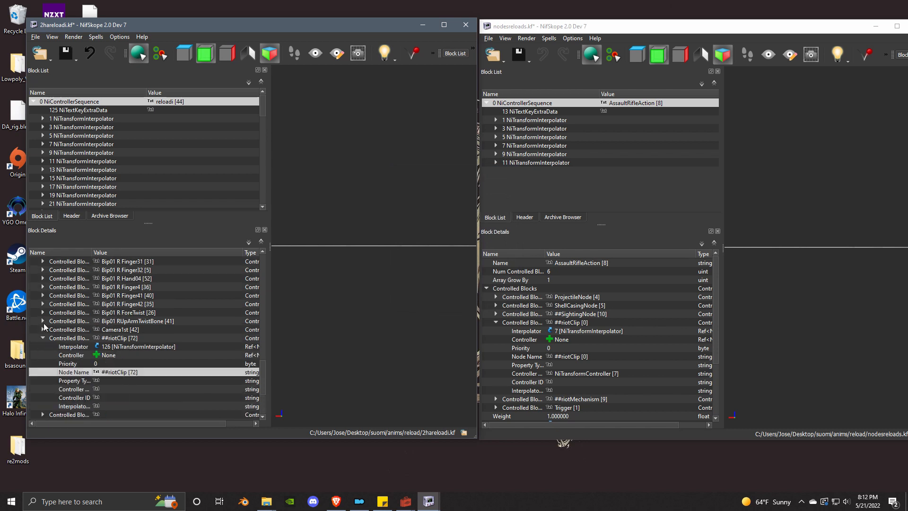
- Set the Controller Type of the ##riotClip controlled block in 2hareloadi.kf to NiTransformController
{"action": "left_click", "coordinate": [75, 390]}
{"action": "double_click", "coordinate": [97, 389]}
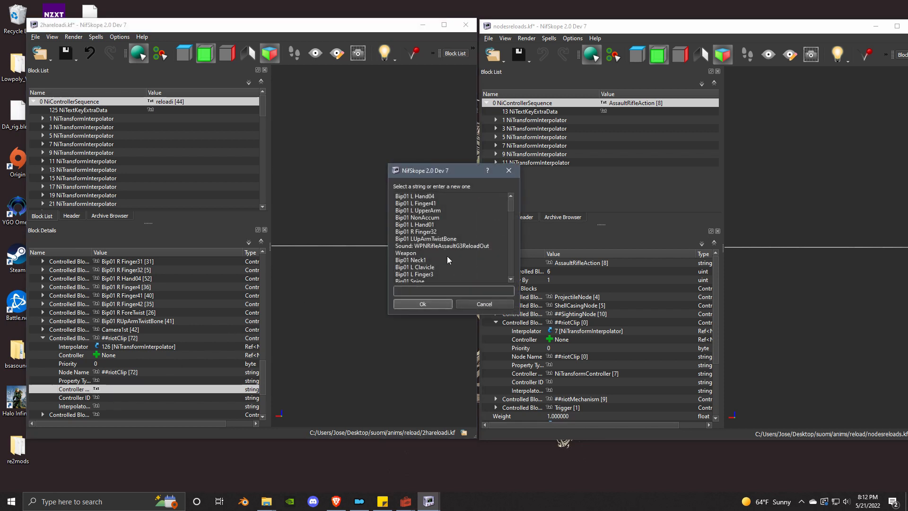
{"action": "scroll", "coordinate": [447, 257], "scroll_direction": "down", "scroll_amount": 5}
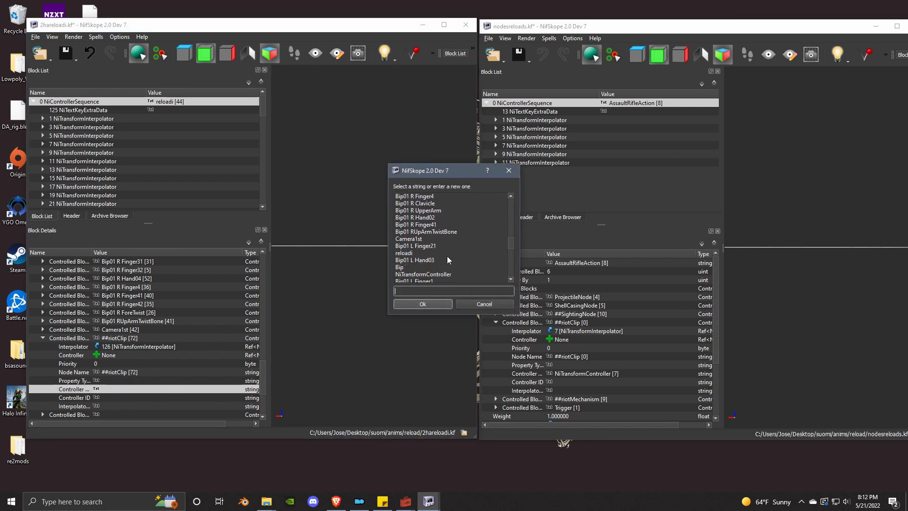
{"action": "left_click", "coordinate": [425, 274]}
{"action": "left_click", "coordinate": [420, 303]}
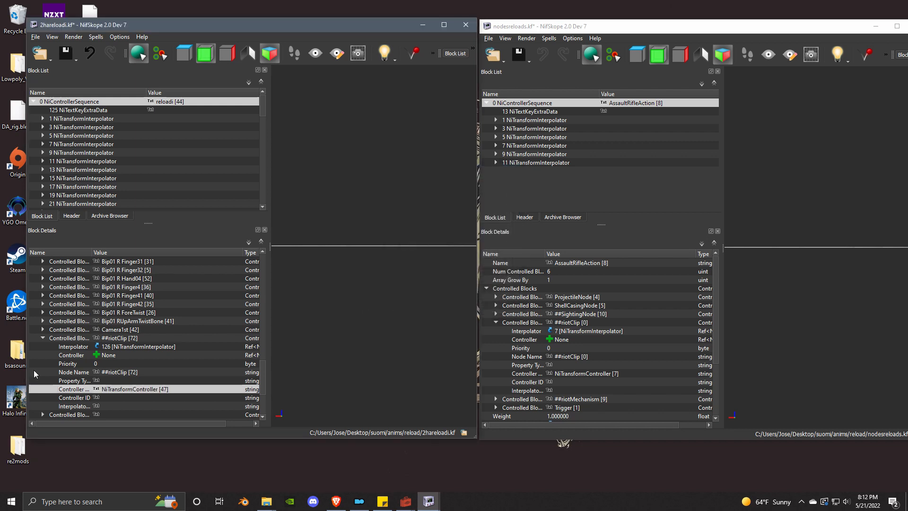
- Expand the next empty controlled block in 2hareloadi.kf and copy the ##riotMechanism block's NiTransformInterpolator branch from nodesreloads.kf
{"action": "left_click", "coordinate": [43, 338]}
{"action": "left_click", "coordinate": [42, 346]}
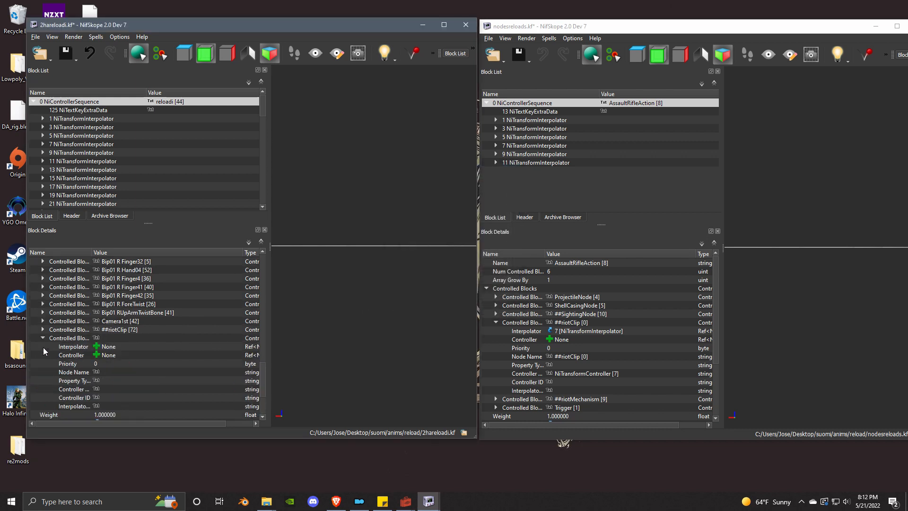
{"action": "left_click", "coordinate": [496, 322]}
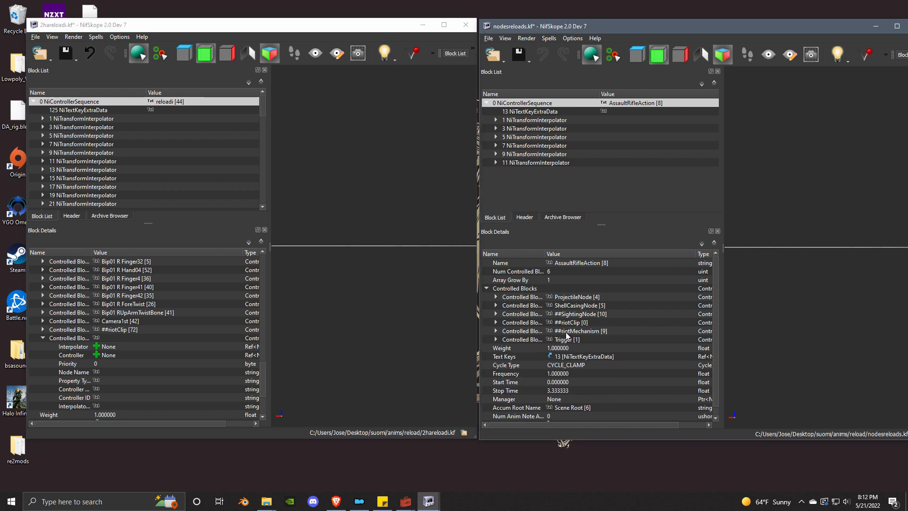
{"action": "left_click", "coordinate": [566, 333]}
{"action": "left_click", "coordinate": [495, 331]}
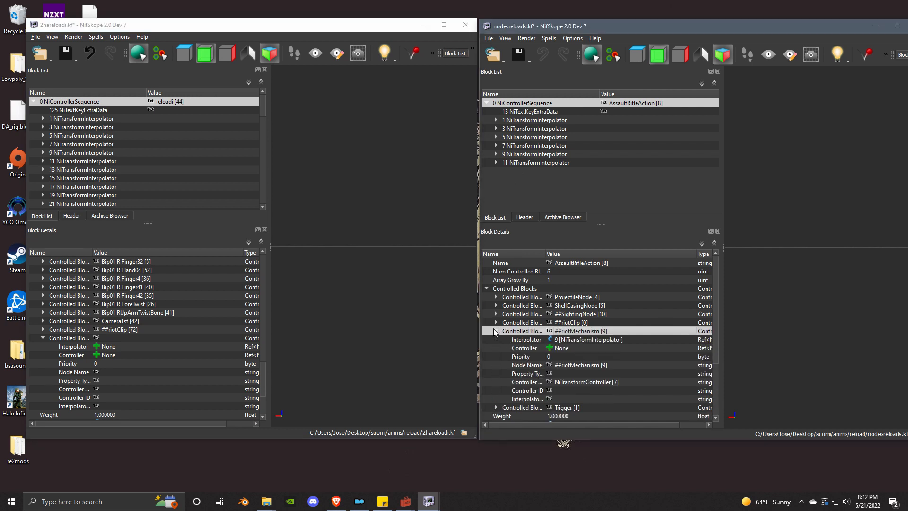
{"action": "left_click", "coordinate": [549, 339]}
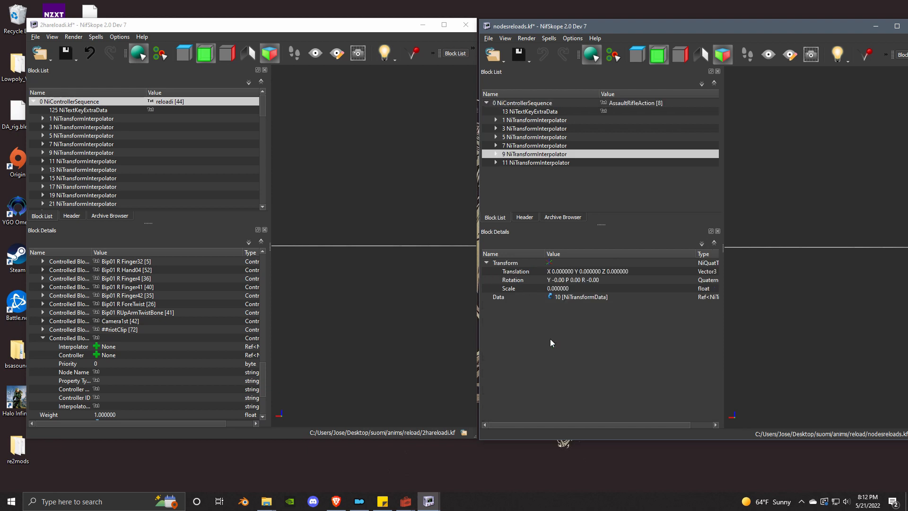
{"action": "right_click", "coordinate": [551, 148]}
{"action": "mouse_move", "coordinate": [553, 155]}
{"action": "left_click", "coordinate": [631, 173]}
- Paste the copied branch into the Interpolator of 2hareloadi.kf's last empty controlled block and return to that block in the NiControllerSequence
{"action": "right_click", "coordinate": [143, 347]}
{"action": "mouse_move", "coordinate": [161, 345]}
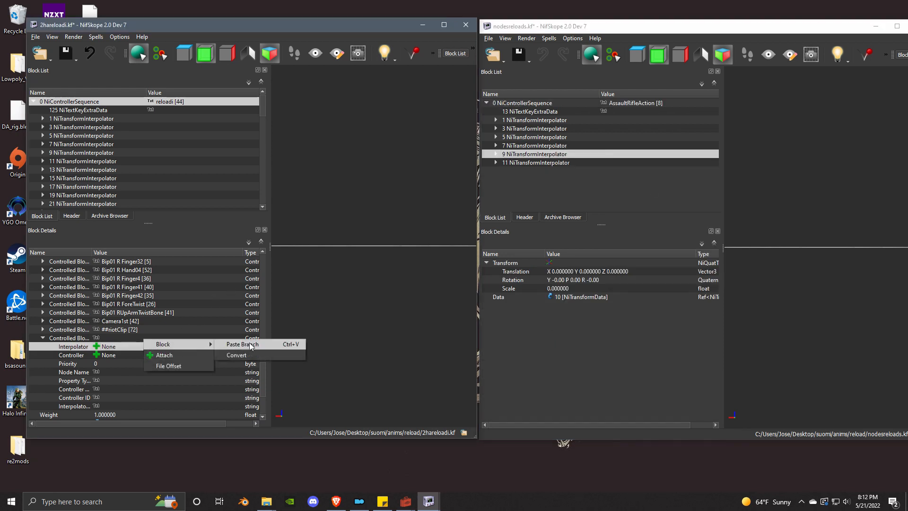
{"action": "left_click", "coordinate": [233, 345]}
{"action": "scroll", "coordinate": [180, 146], "scroll_direction": "up", "scroll_amount": 16}
{"action": "scroll", "coordinate": [136, 141], "scroll_direction": "up", "scroll_amount": 2}
{"action": "left_click", "coordinate": [97, 102]}
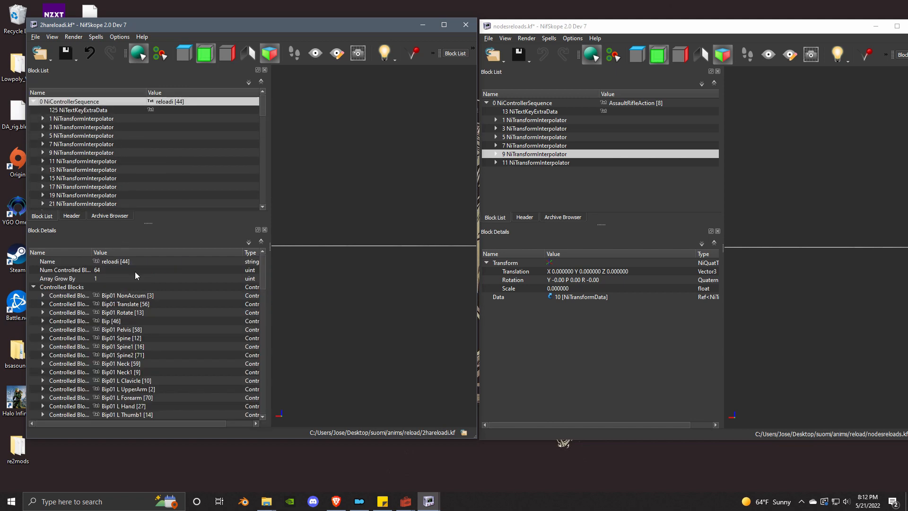
{"action": "scroll", "coordinate": [125, 340], "scroll_direction": "down", "scroll_amount": 20}
{"action": "scroll", "coordinate": [113, 359], "scroll_direction": "down", "scroll_amount": 2}
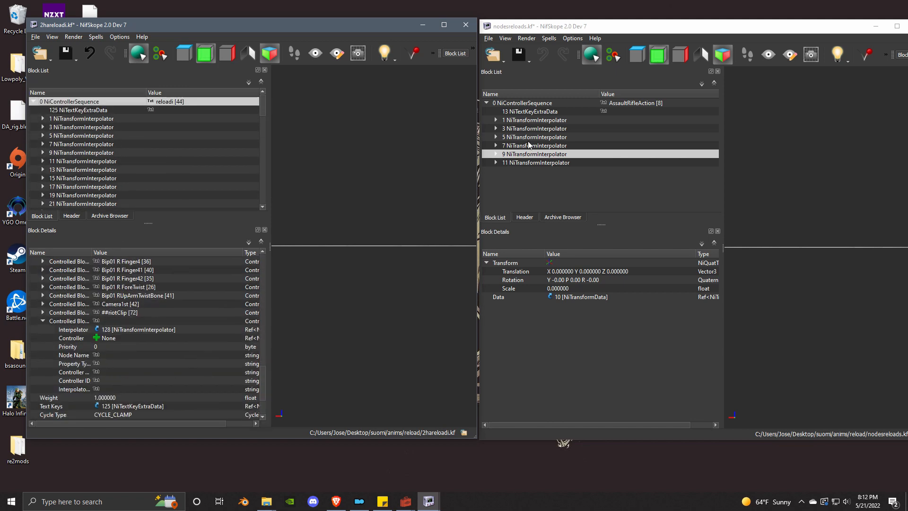
- Copy the node name ##riotMechanism from nodesreloads.kf into the Node Name of 2hareloadi.kf's last controlled block
{"action": "left_click", "coordinate": [554, 104]}
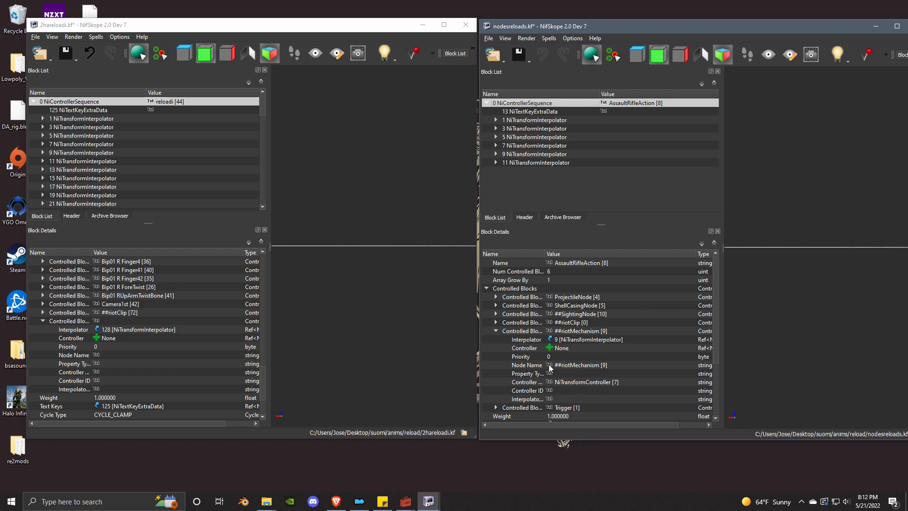
{"action": "double_click", "coordinate": [550, 365]}
{"action": "key", "text": "ctrl+c"}
{"action": "left_click", "coordinate": [487, 303]}
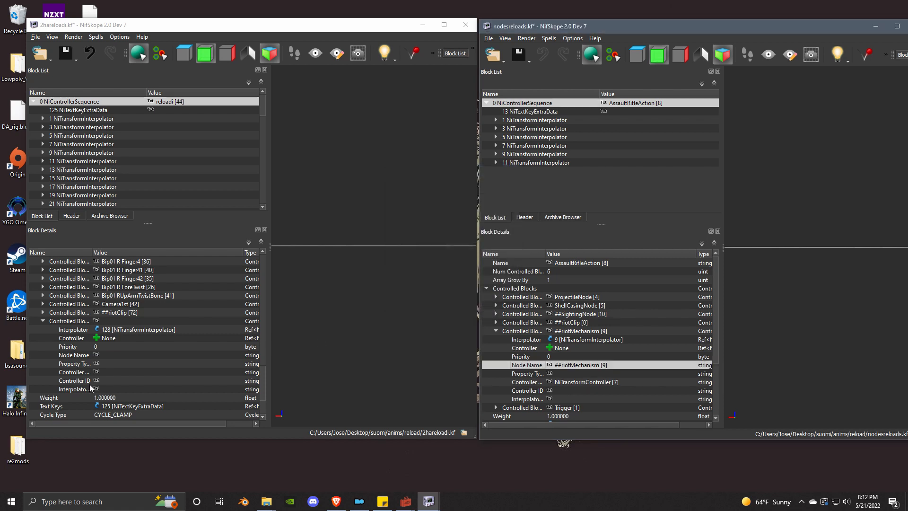
{"action": "double_click", "coordinate": [96, 358]}
{"action": "key", "text": "ctrl+v"}
{"action": "left_click", "coordinate": [421, 306]}
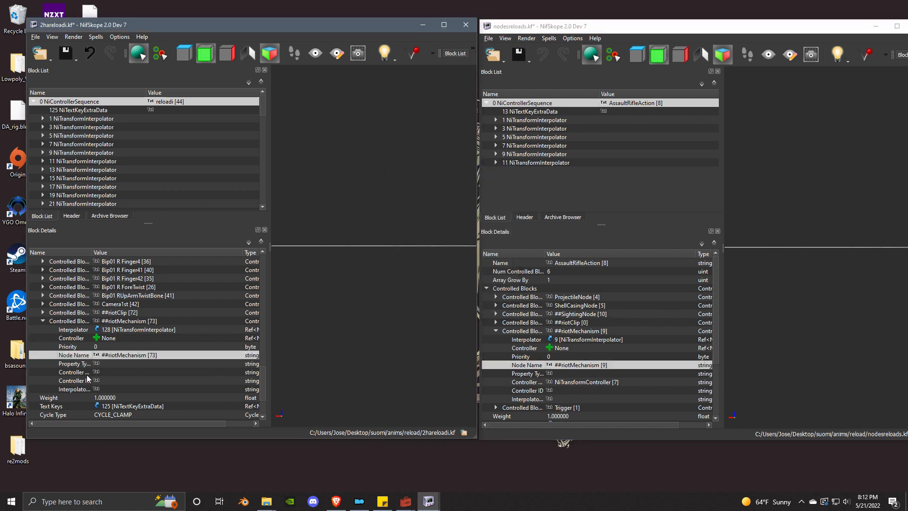
- Set the Controller Type of 2hareloadi.kf's ##riotMechanism block to NiTransformController and save the file
{"action": "double_click", "coordinate": [104, 372]}
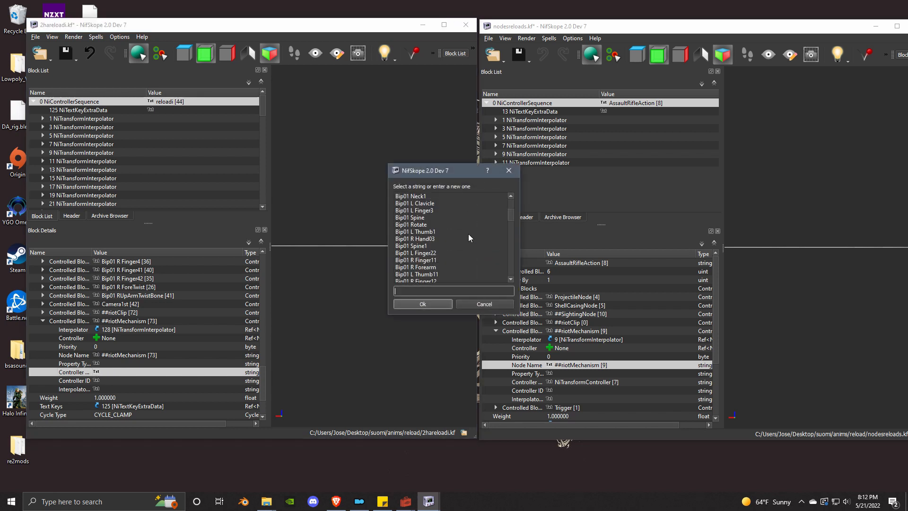
{"action": "scroll", "coordinate": [467, 233], "scroll_direction": "down", "scroll_amount": 4}
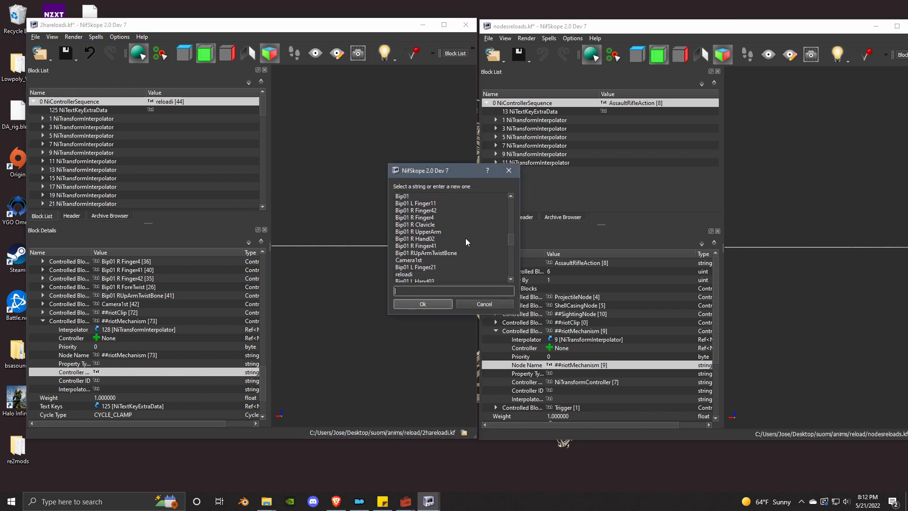
{"action": "left_click", "coordinate": [427, 275]}
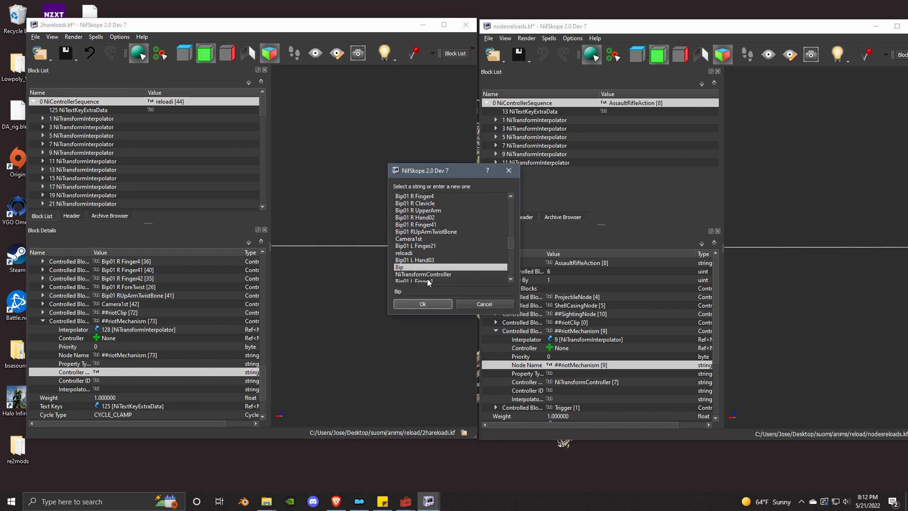
{"action": "left_click", "coordinate": [431, 304]}
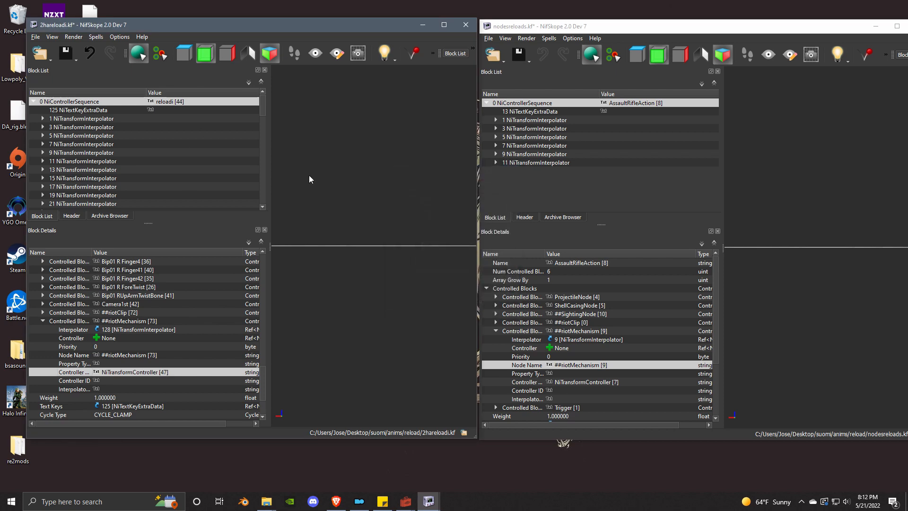
{"action": "key", "text": "ctrl+s"}
- Close the nodesreloads.kf and 2hareloadi.kf windows
{"action": "left_click_drag", "start_coordinate": [656, 31], "coordinate": [468, 81]}
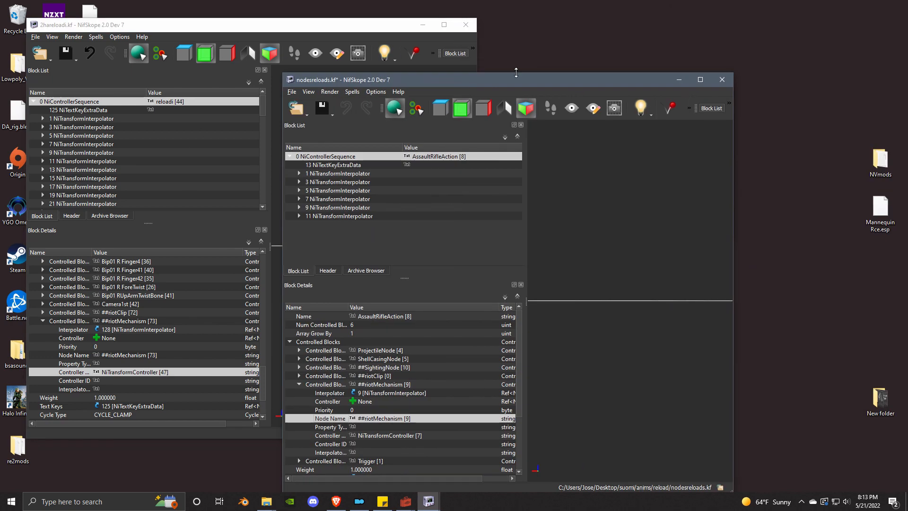
{"action": "left_click", "coordinate": [722, 80]}
{"action": "left_click", "coordinate": [527, 303]}
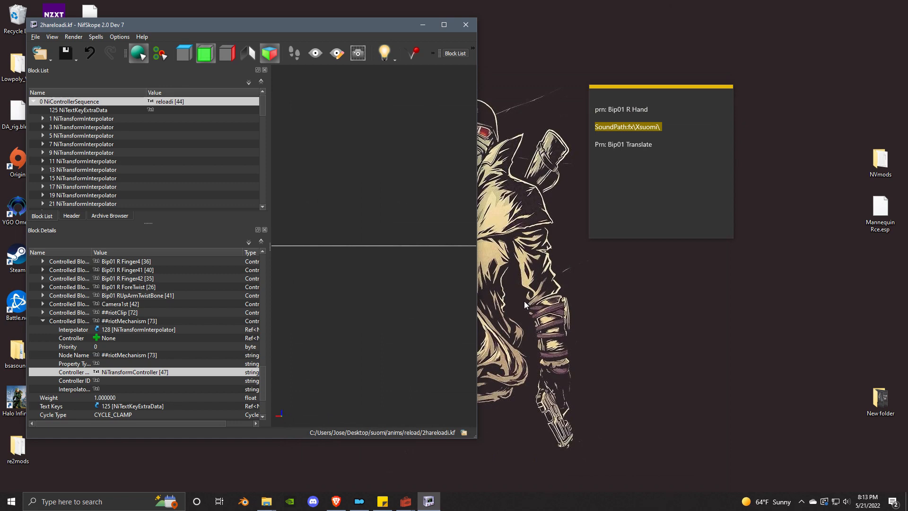
{"action": "left_click_drag", "start_coordinate": [261, 25], "coordinate": [336, 35]}
{"action": "left_click", "coordinate": [539, 35]}
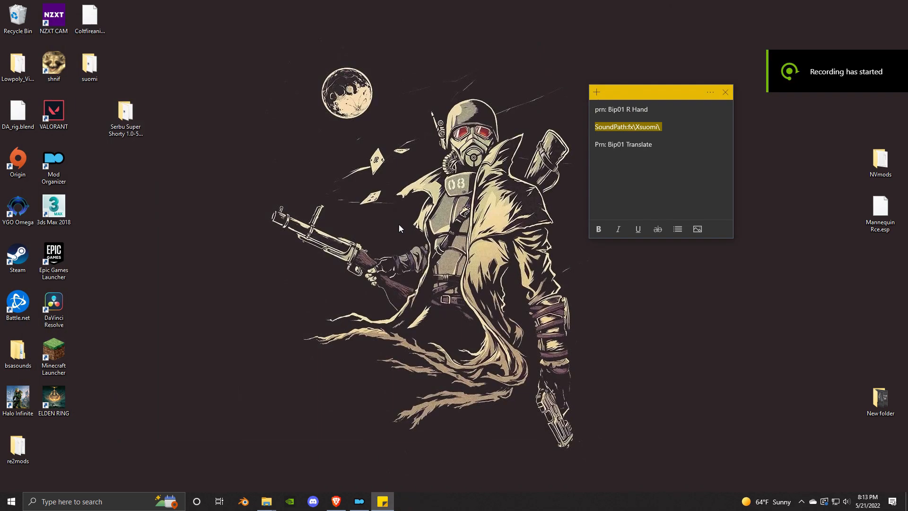
- In File Explorer, open the suomi/anims/reload folder from the desktop and copy 2hareloadi.kf
{"action": "mouse_move", "coordinate": [276, 505]}
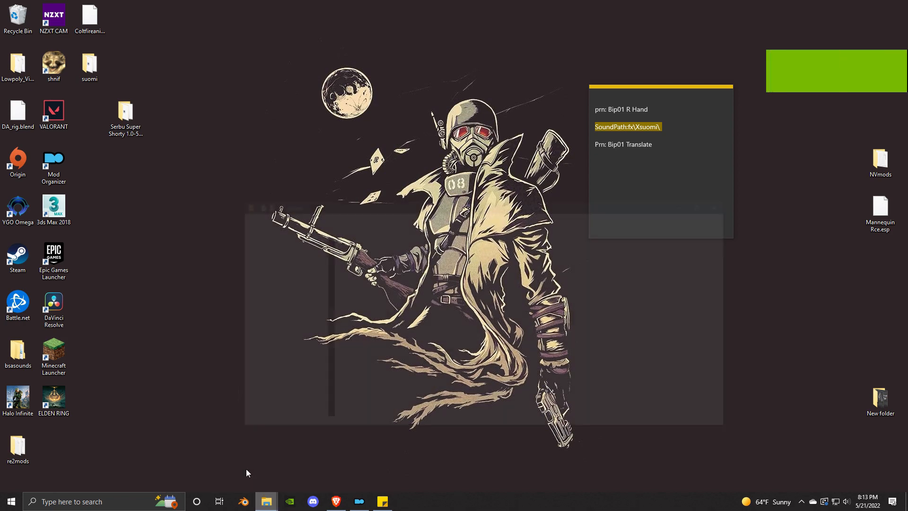
{"action": "left_click", "coordinate": [247, 471]}
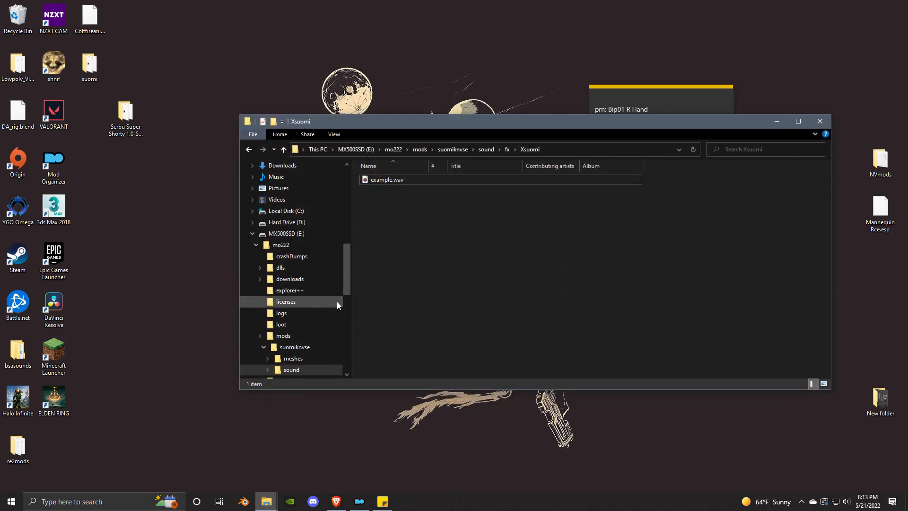
{"action": "double_click", "coordinate": [89, 64]}
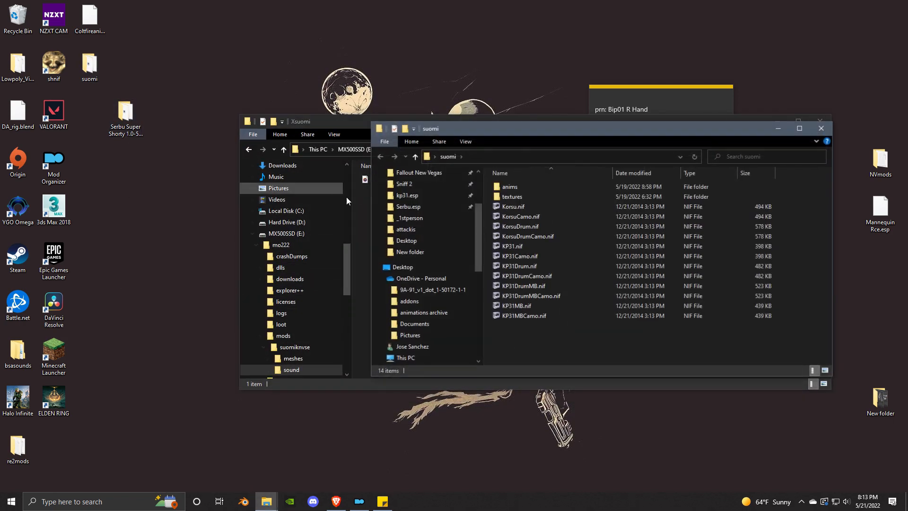
{"action": "double_click", "coordinate": [554, 189]}
{"action": "double_click", "coordinate": [529, 226]}
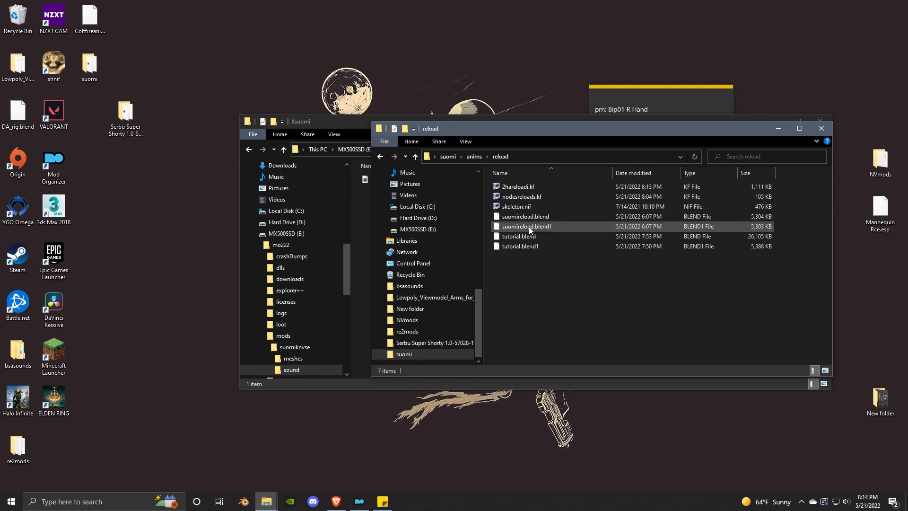
{"action": "left_click", "coordinate": [525, 191]}
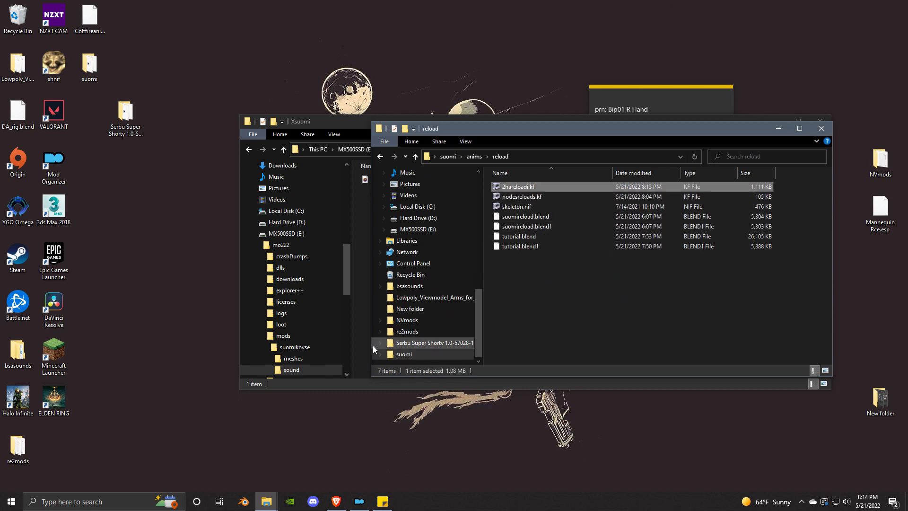
- Paste 2hareloadi.kf into the suomiknvse mod's meshes/animgroupoverride/kp31.esp/_1stperson folder
{"action": "mouse_move", "coordinate": [274, 504]}
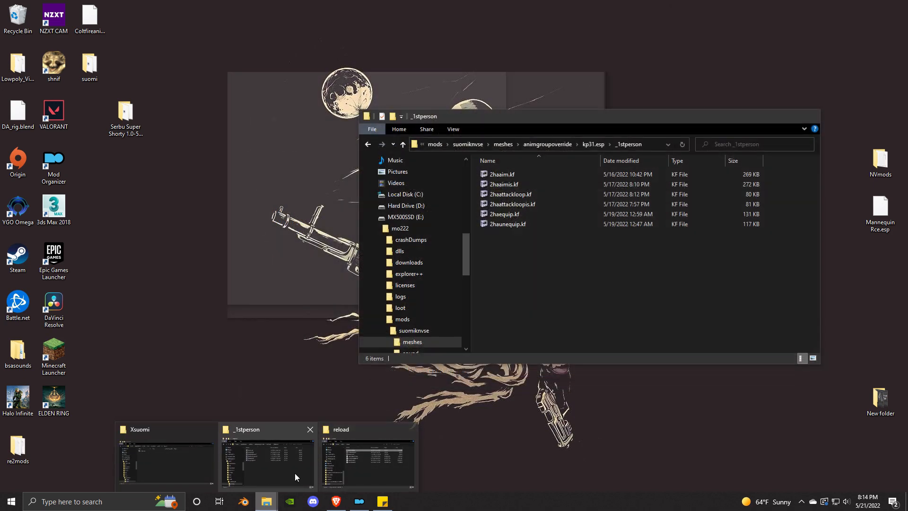
{"action": "left_click", "coordinate": [294, 472]}
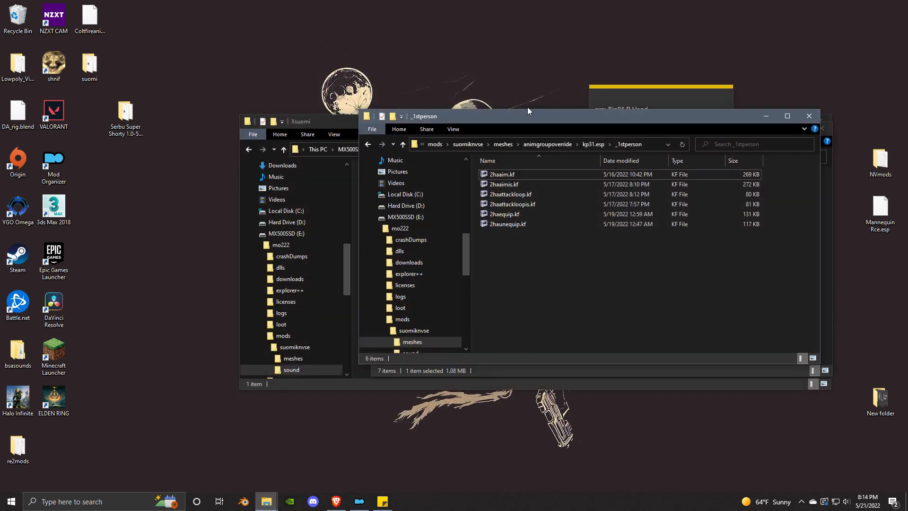
{"action": "key", "text": "ctrl+v"}
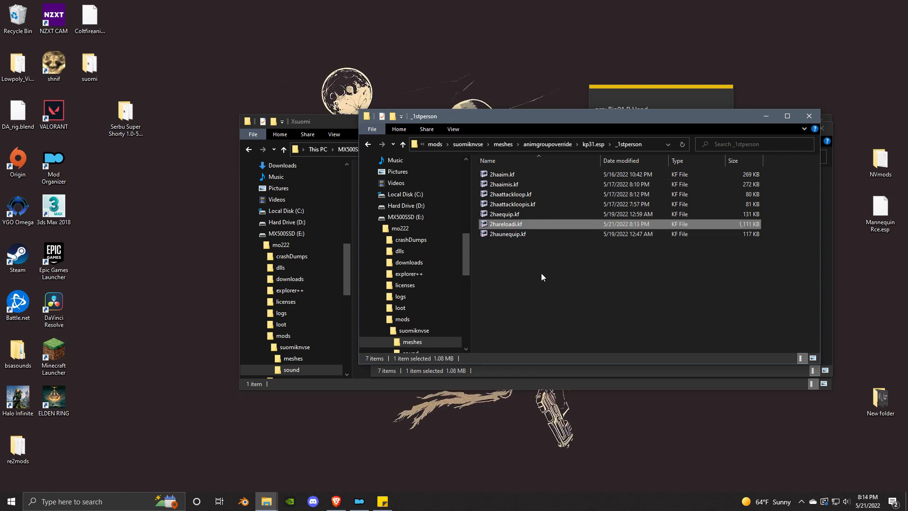
{"action": "left_click", "coordinate": [541, 274]}
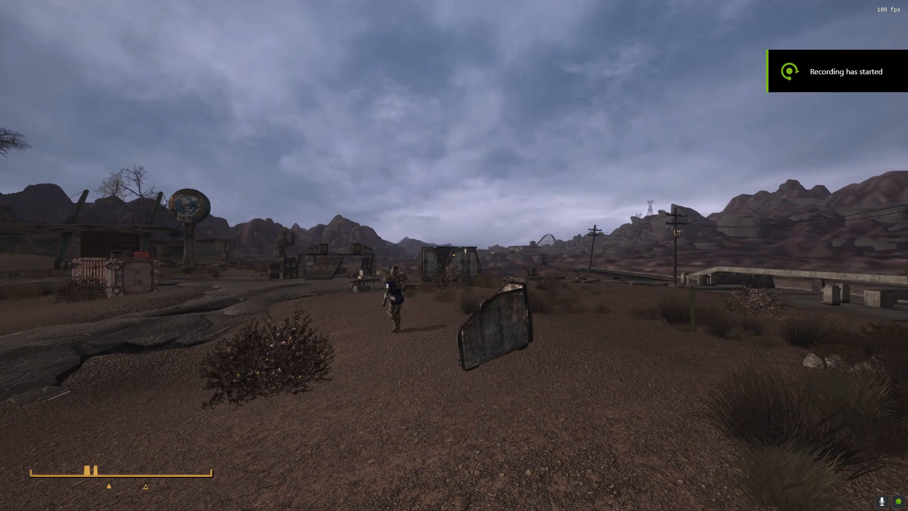
- In Fallout: New Vegas, switch to first person and check the Suomi KP/-31 in the Pip-Boy's weapons list
{"action": "key", "text": "f"}
{"action": "key", "text": "Tab"}
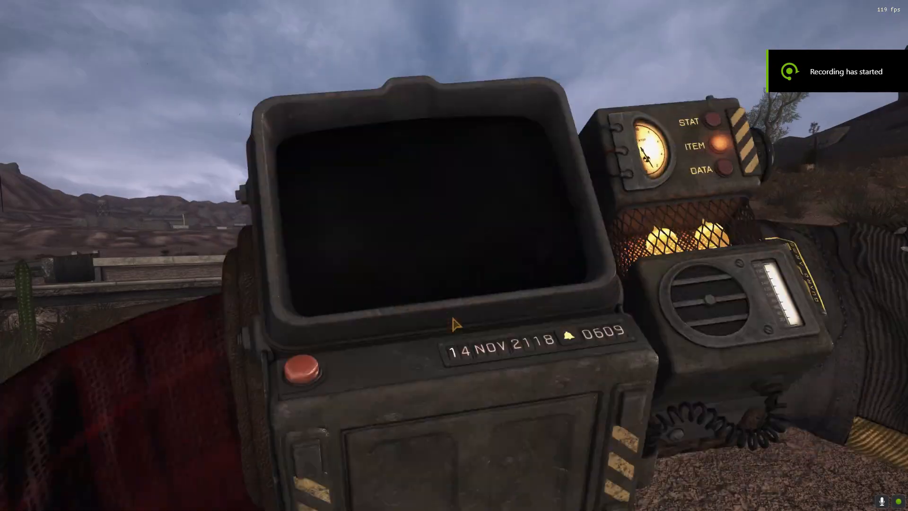
{"action": "scroll", "coordinate": [190, 260], "scroll_direction": "down", "scroll_amount": 5}
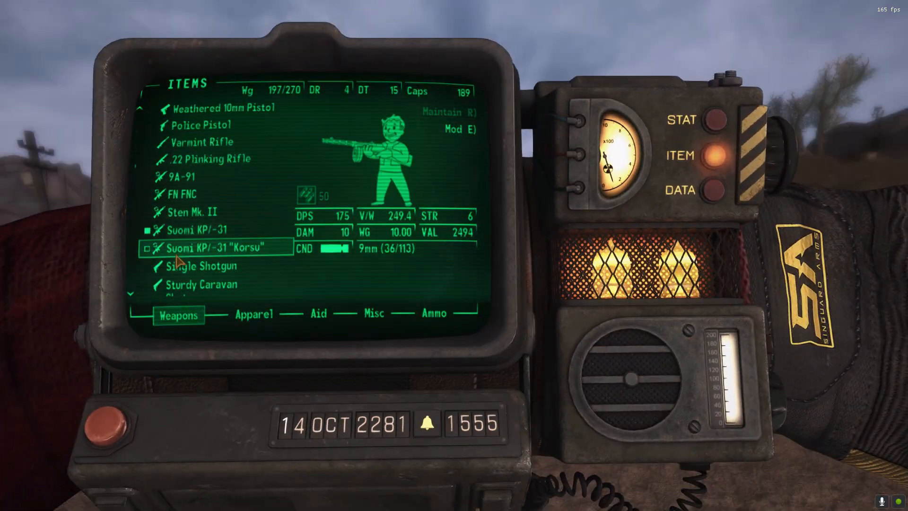
{"action": "key", "text": "Tab"}
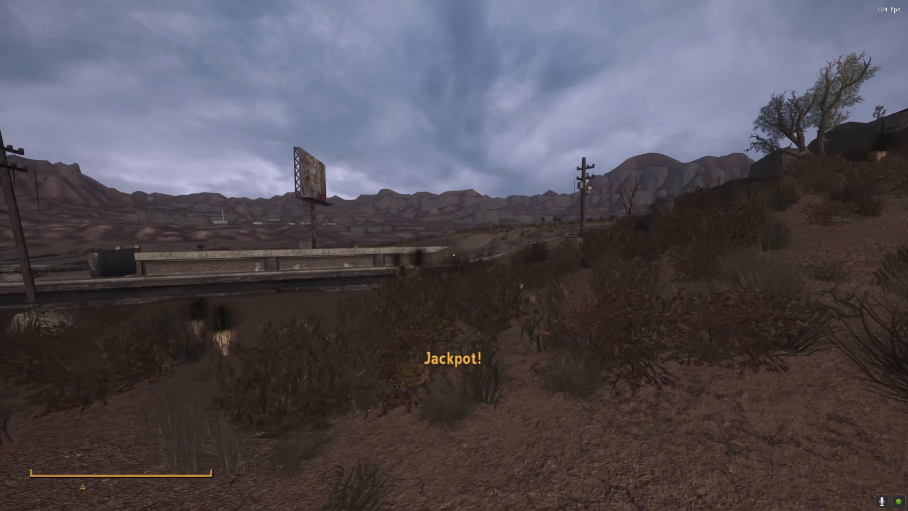
{"action": "key", "text": "Tab"}
{"action": "key", "text": "Tab"}
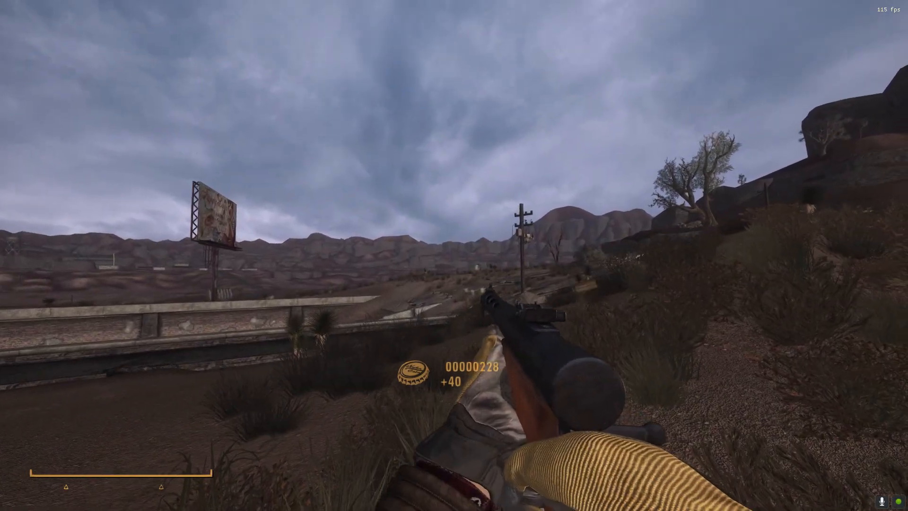
- Reload the Suomi in first person and walk around to test the new reload animation in game
{"action": "key", "text": "r"}
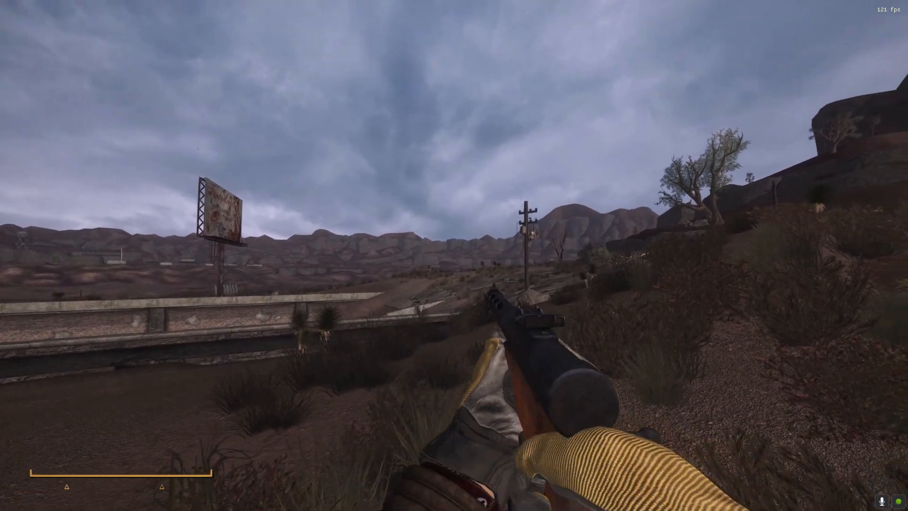
{"action": "key", "text": "w"}
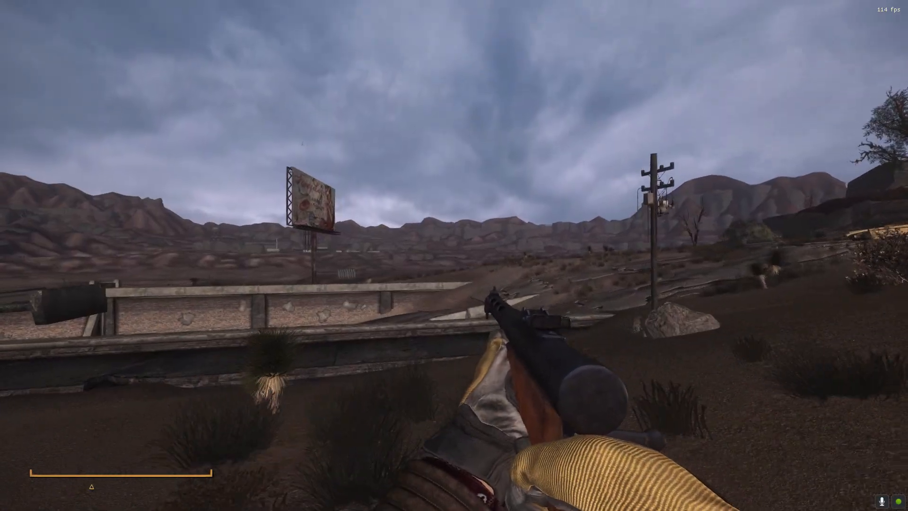
{"action": "key", "text": "w"}
{"action": "key", "text": "r"}
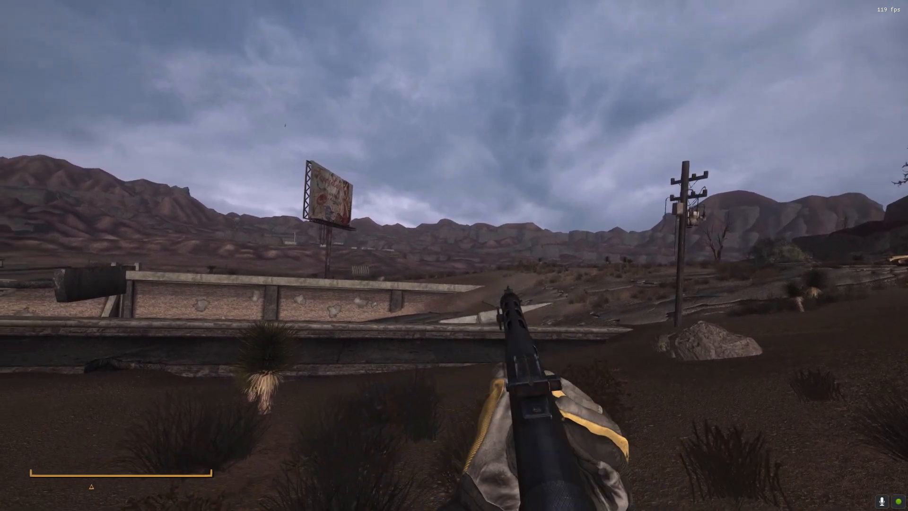
{"action": "key", "text": "r"}
{"action": "key", "text": "w"}
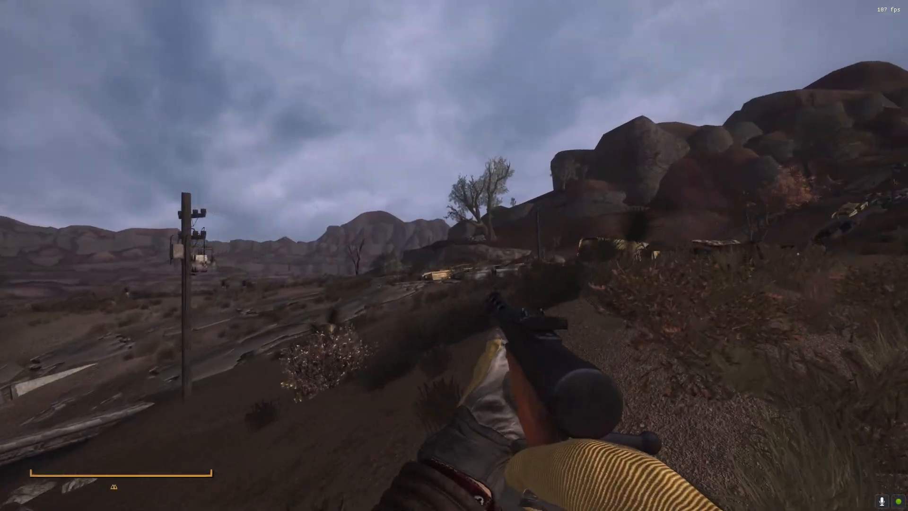
{"action": "key", "text": "w"}
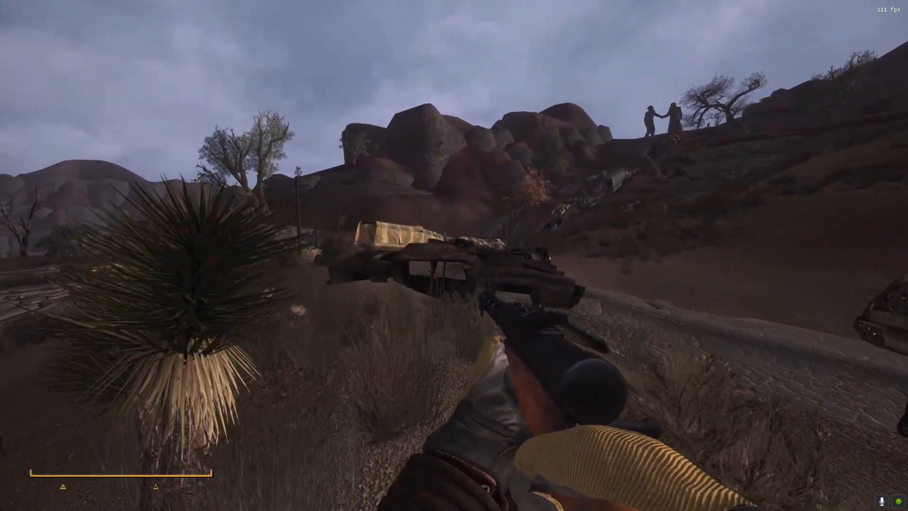
{"action": "key", "text": "shift"}
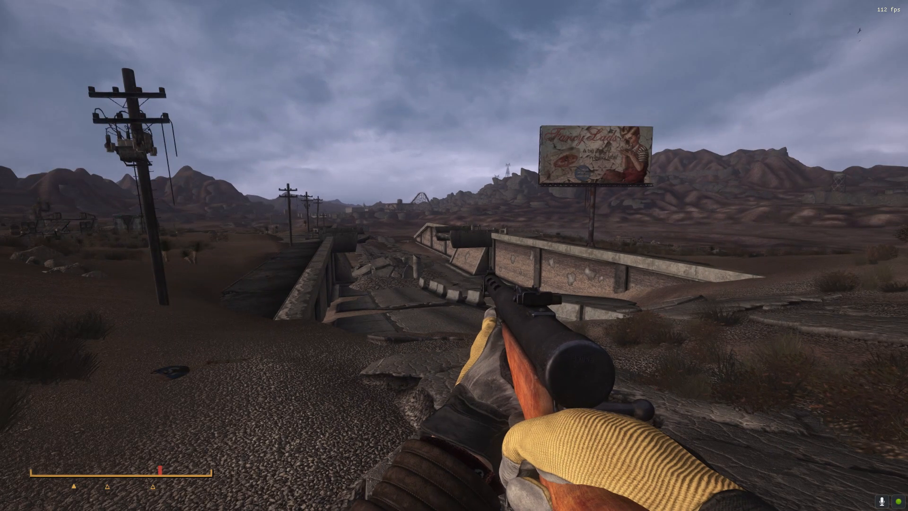
{"action": "key", "text": "w"}
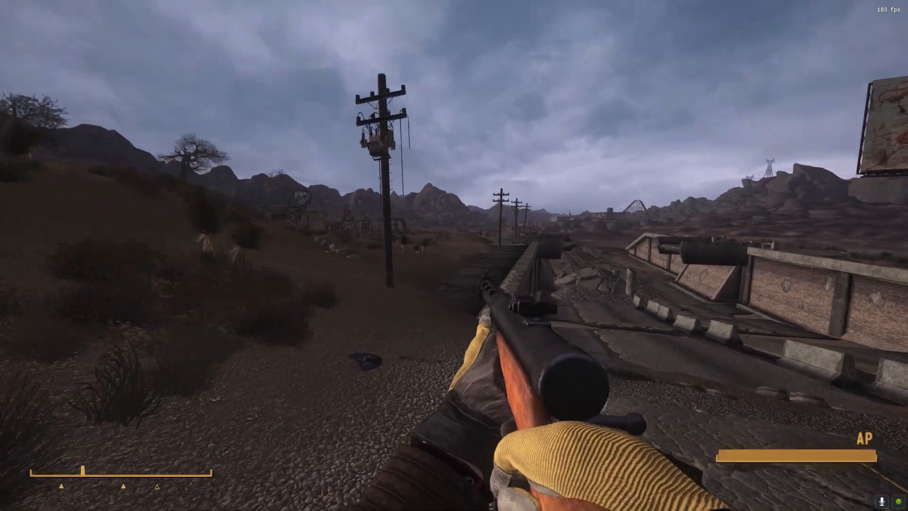